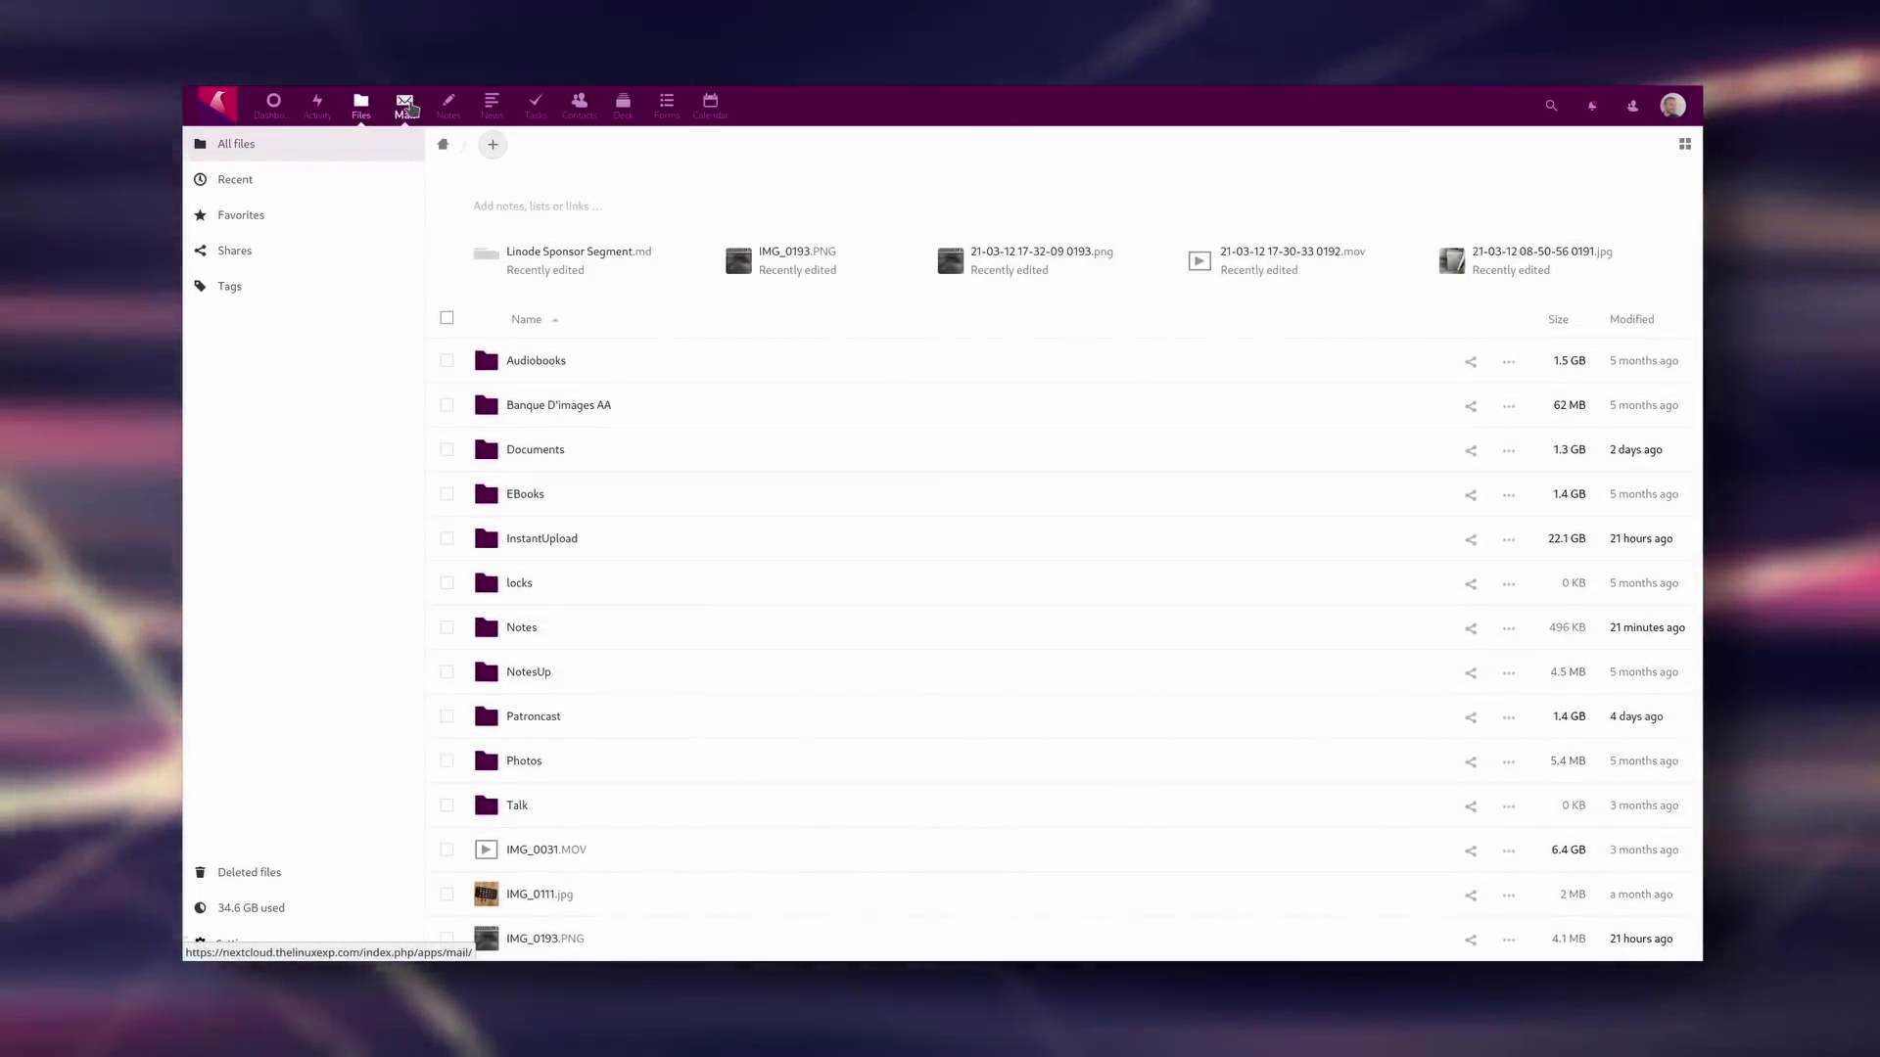
Open Nextcloud's Notes app and show the Sponsor Snippets note.
{"action": "left_click", "coordinate": [448, 105]}
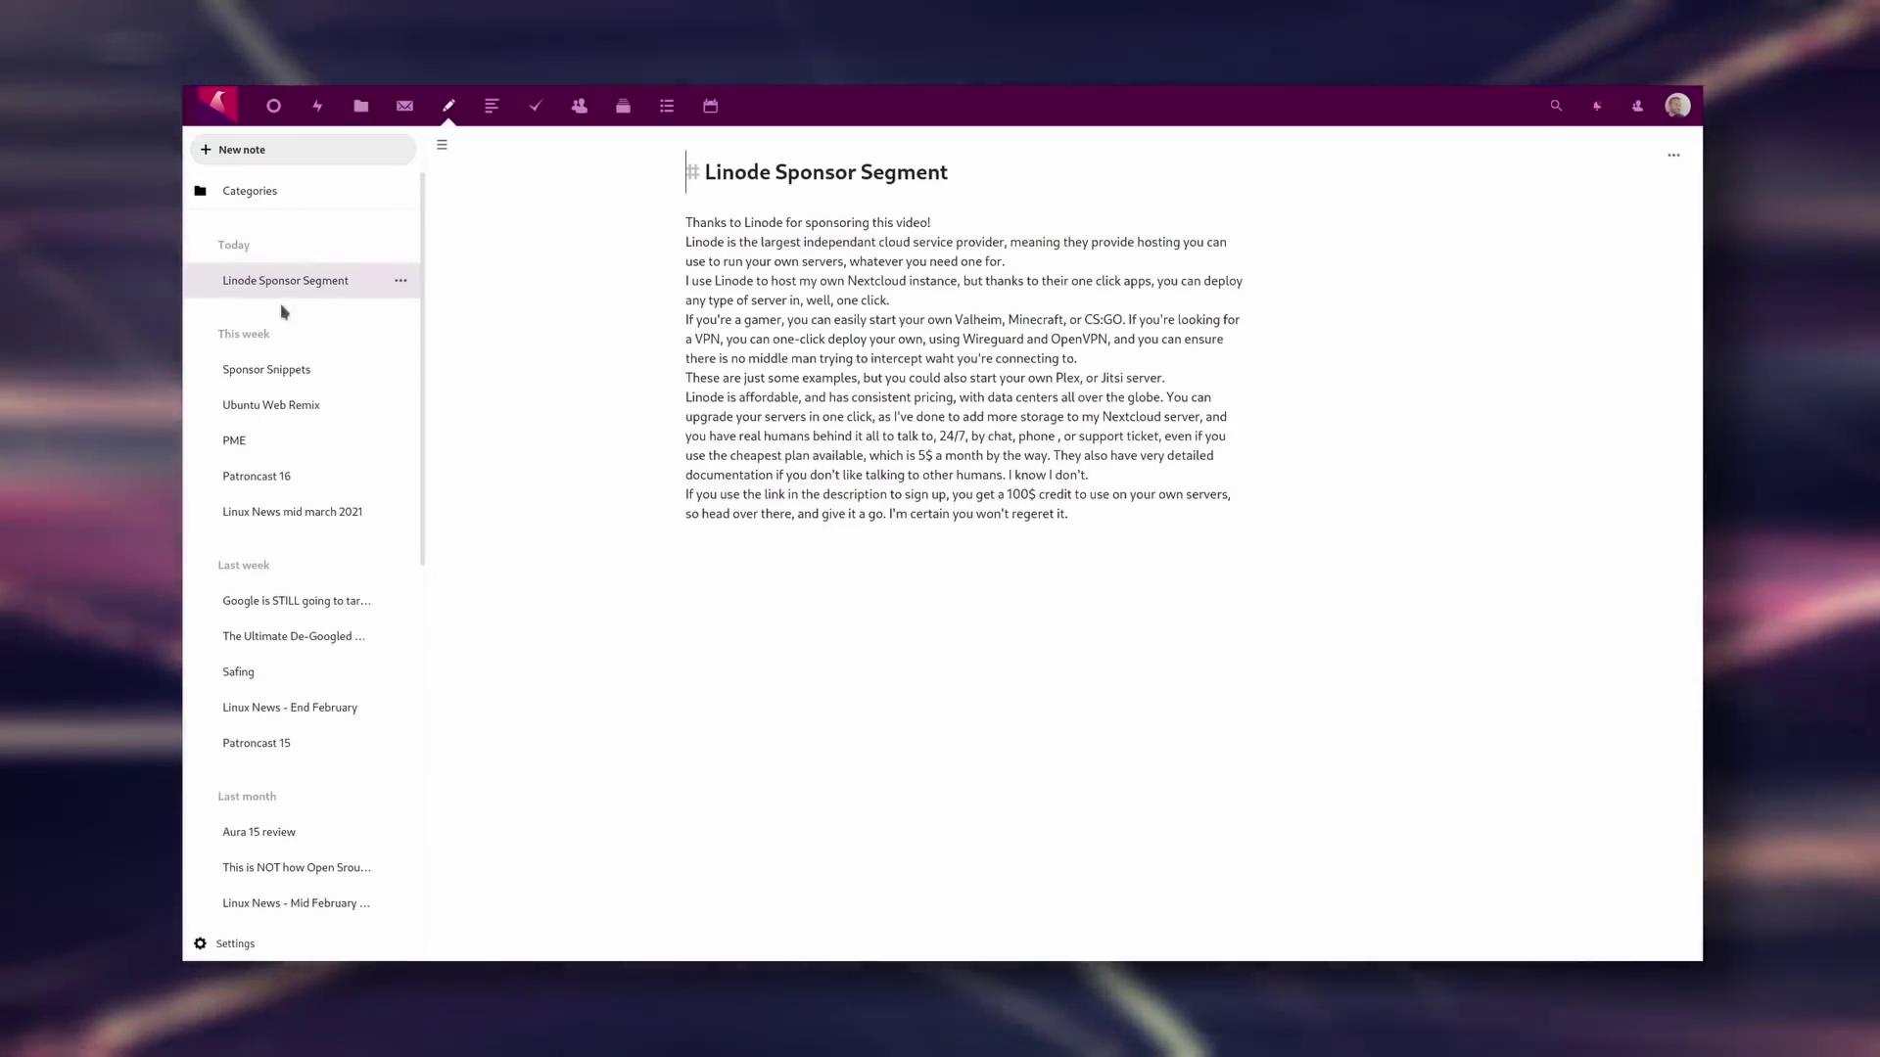
{"action": "left_click", "coordinate": [269, 372]}
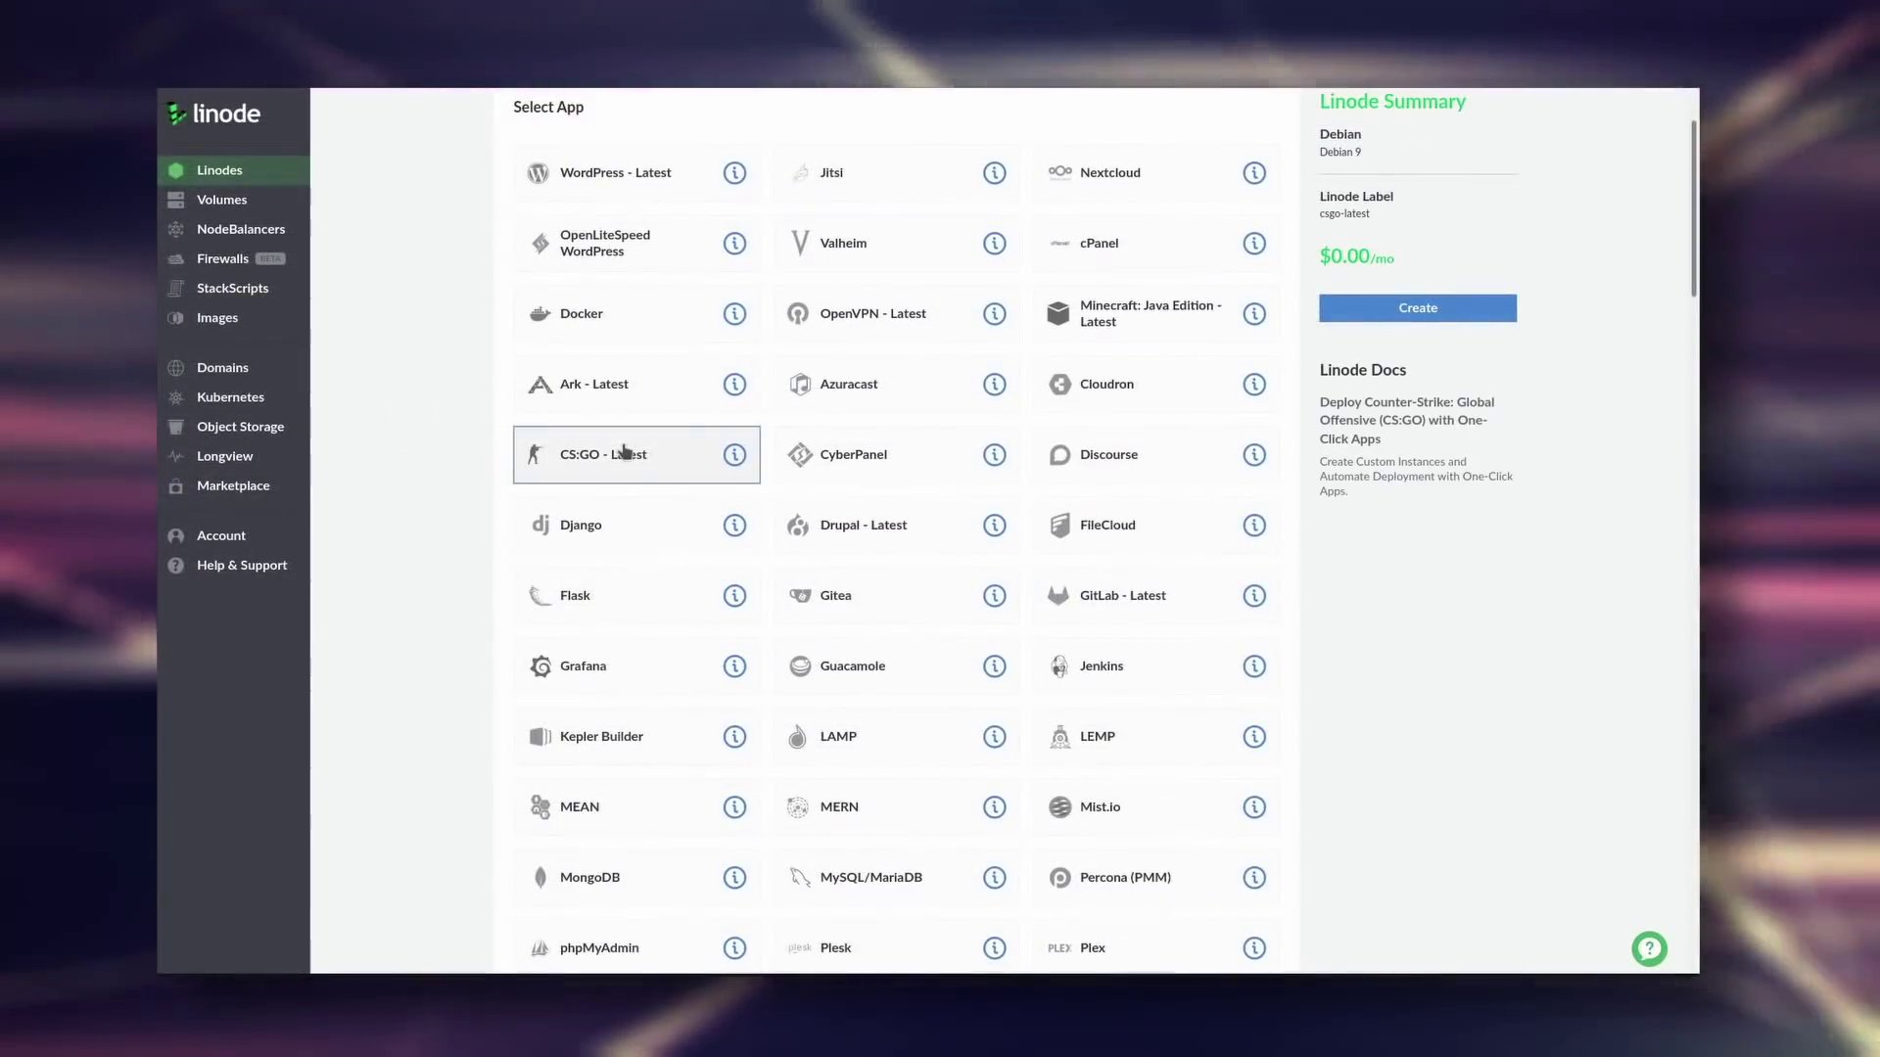
Scroll down the Select App grid and pick Plex as the one-click app.
{"action": "scroll", "coordinate": [958, 492], "scroll_direction": "down", "scroll_amount": 2}
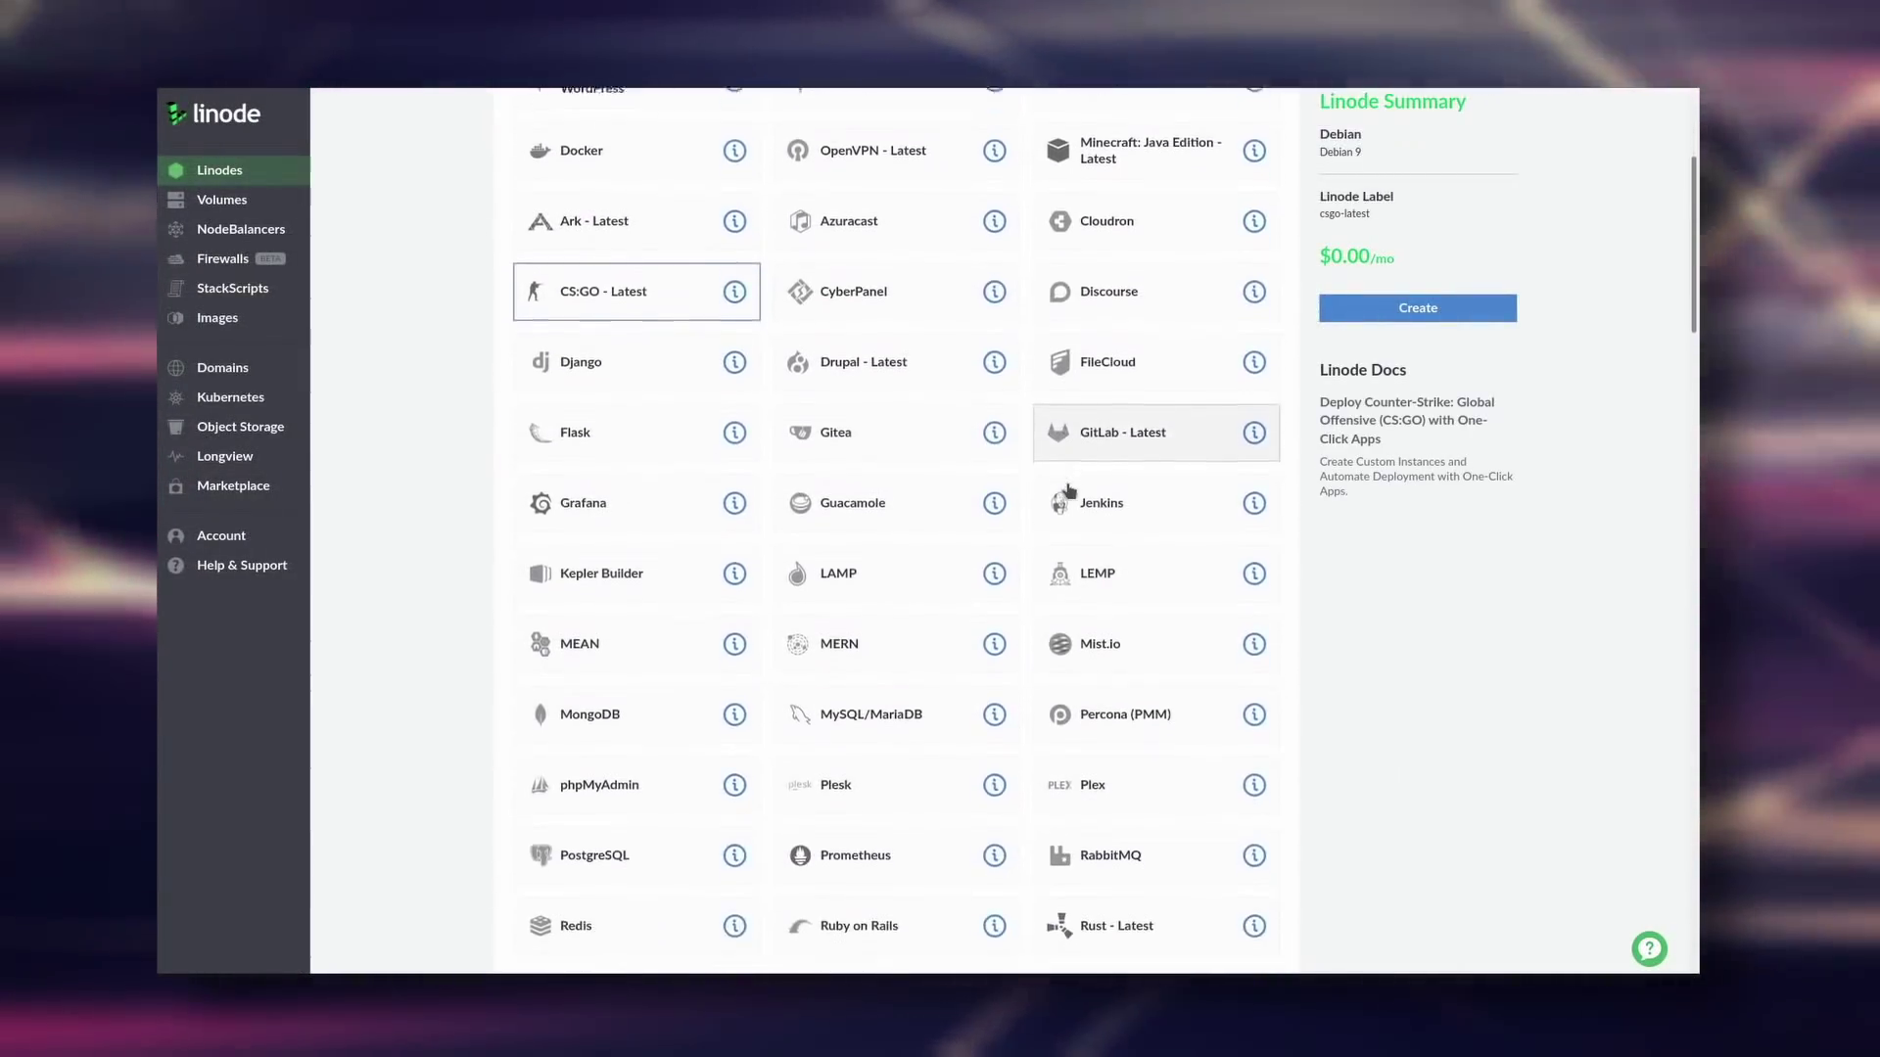
{"action": "scroll", "coordinate": [1069, 492], "scroll_direction": "down", "scroll_amount": 1}
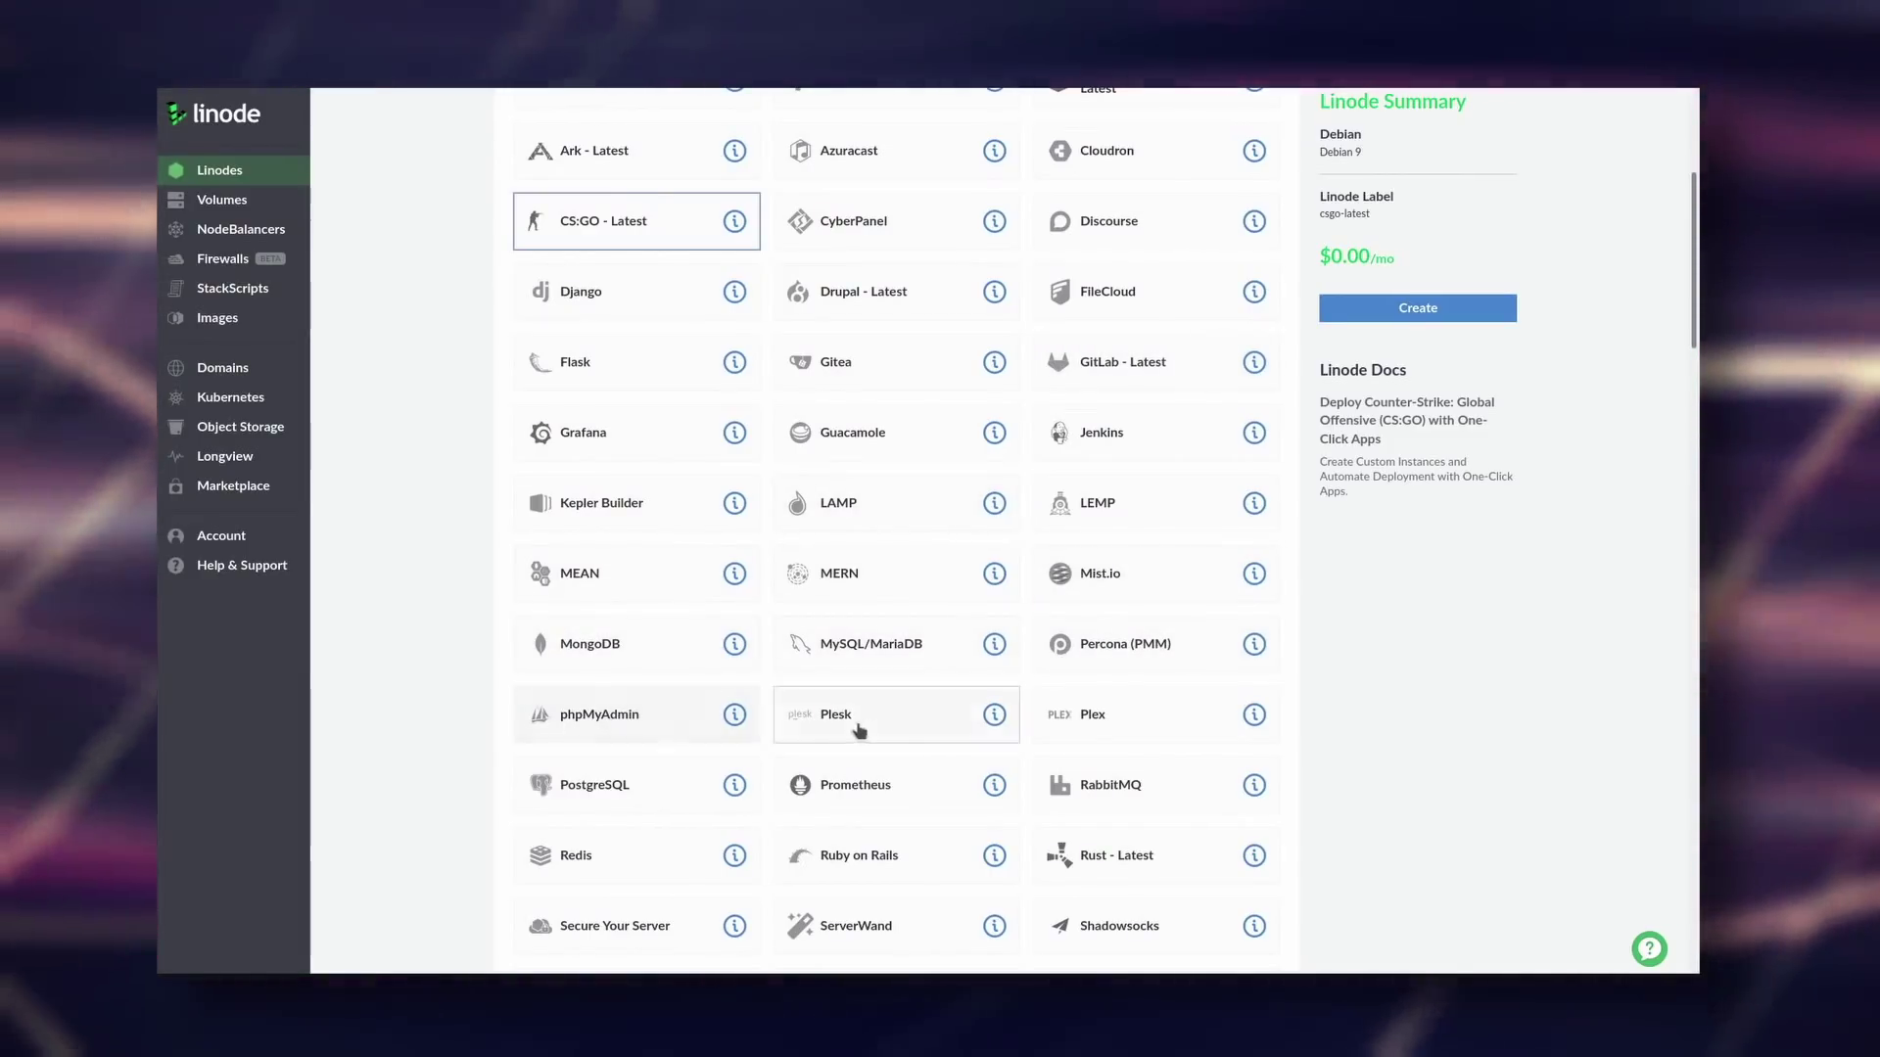
{"action": "left_click", "coordinate": [1179, 715]}
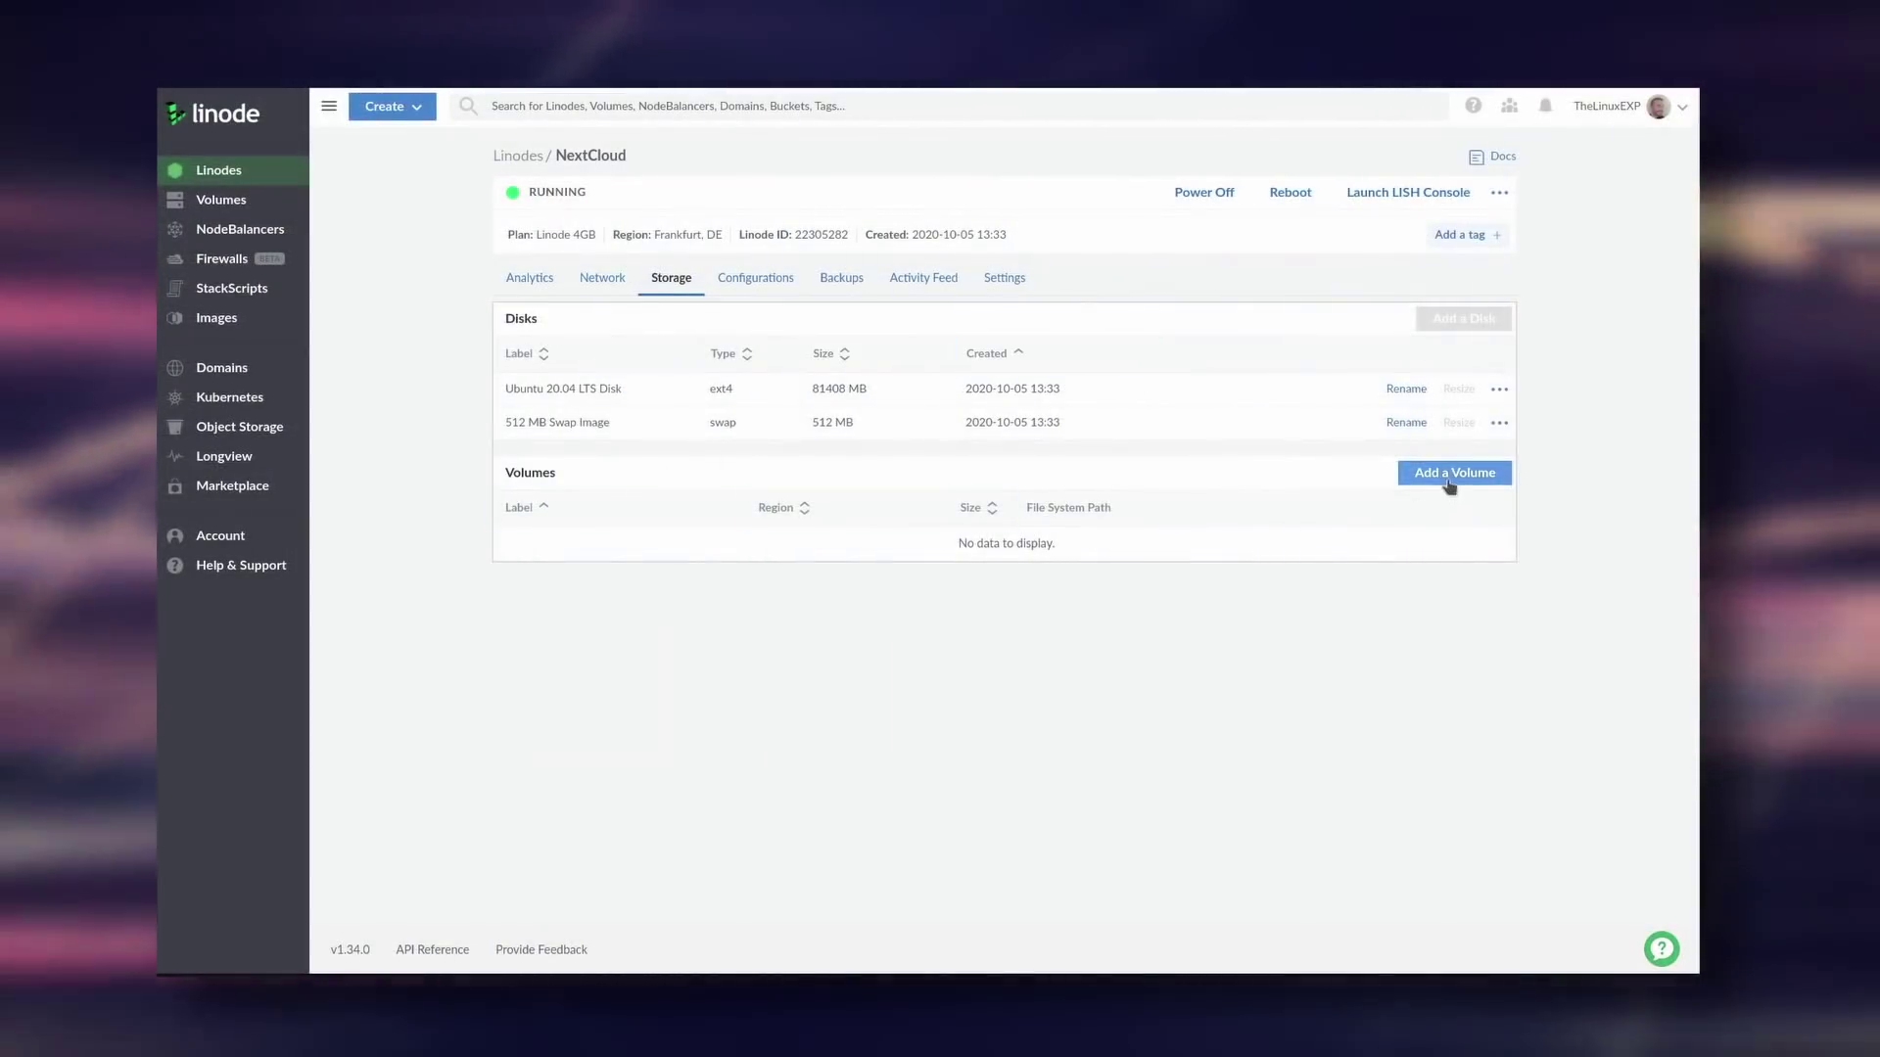
Start adding a volume to the NextCloud Linode and focus its Label field.
{"action": "left_click", "coordinate": [1449, 473]}
{"action": "left_click", "coordinate": [1400, 387]}
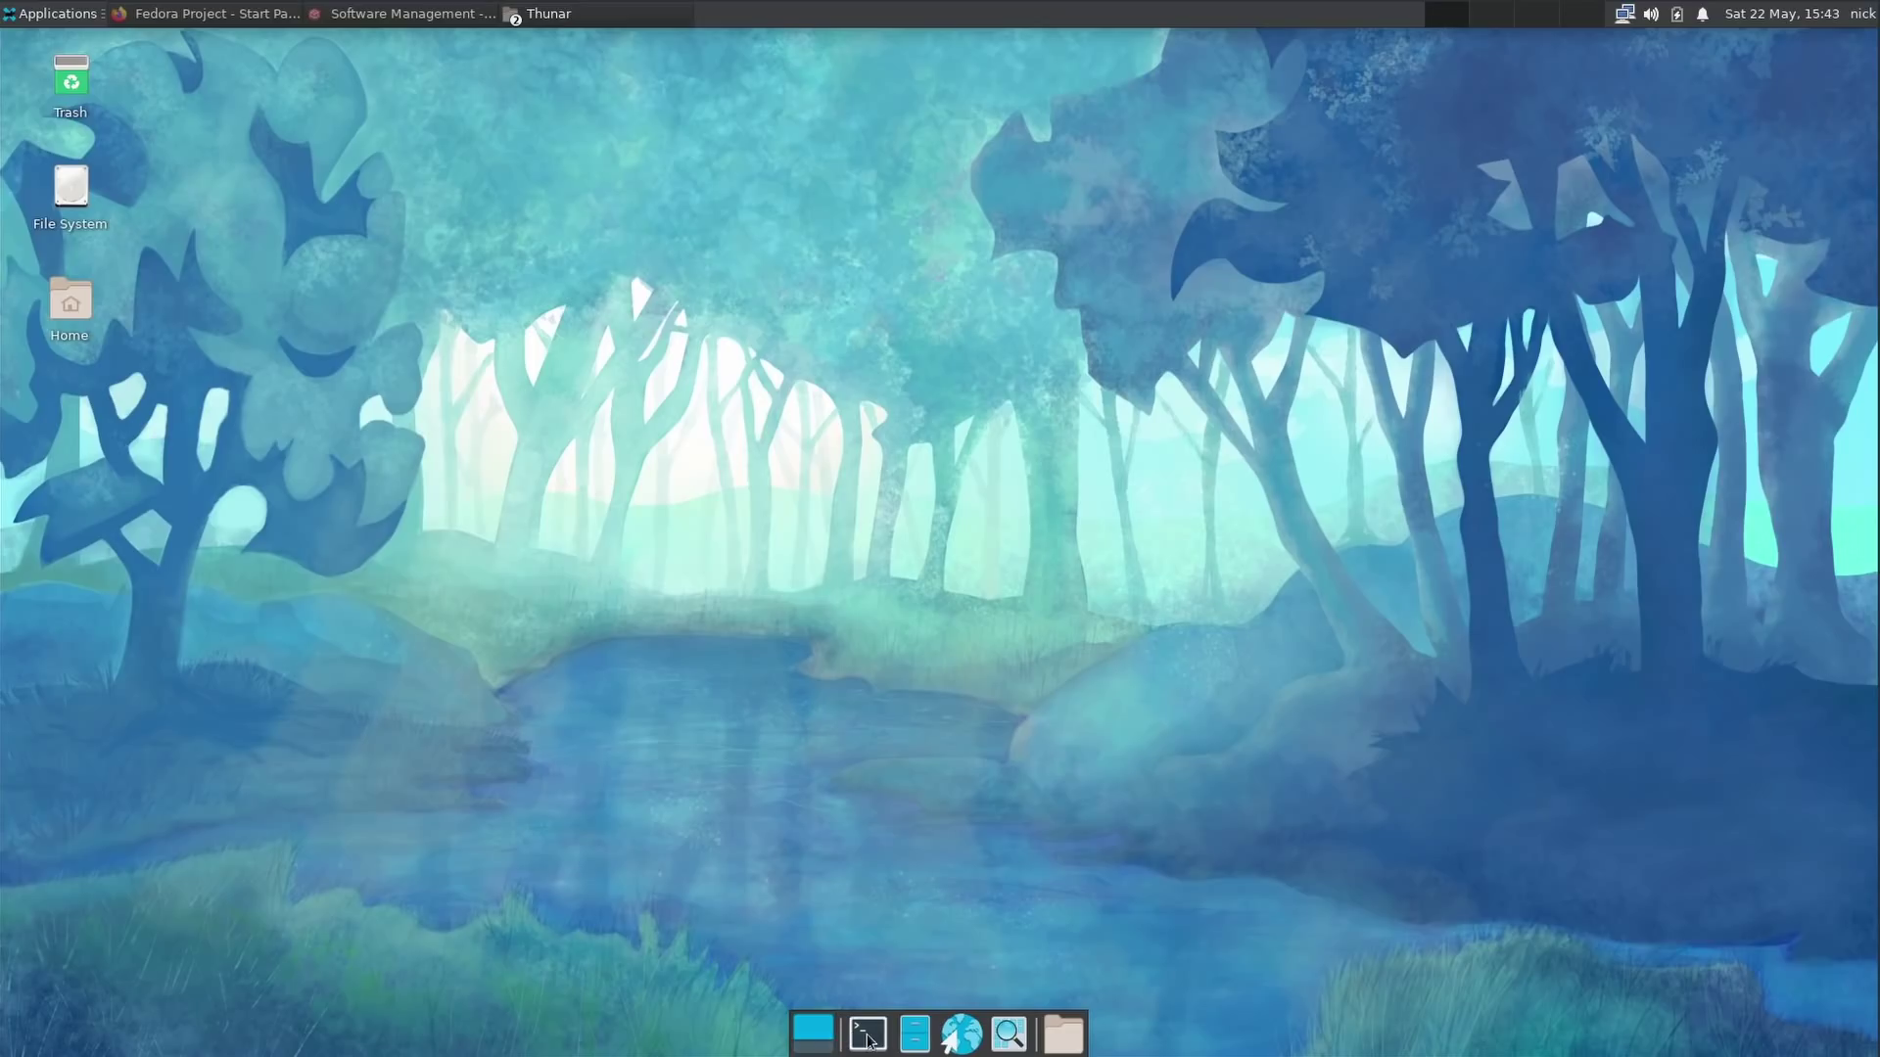
{"action": "left_click", "coordinate": [51, 14]}
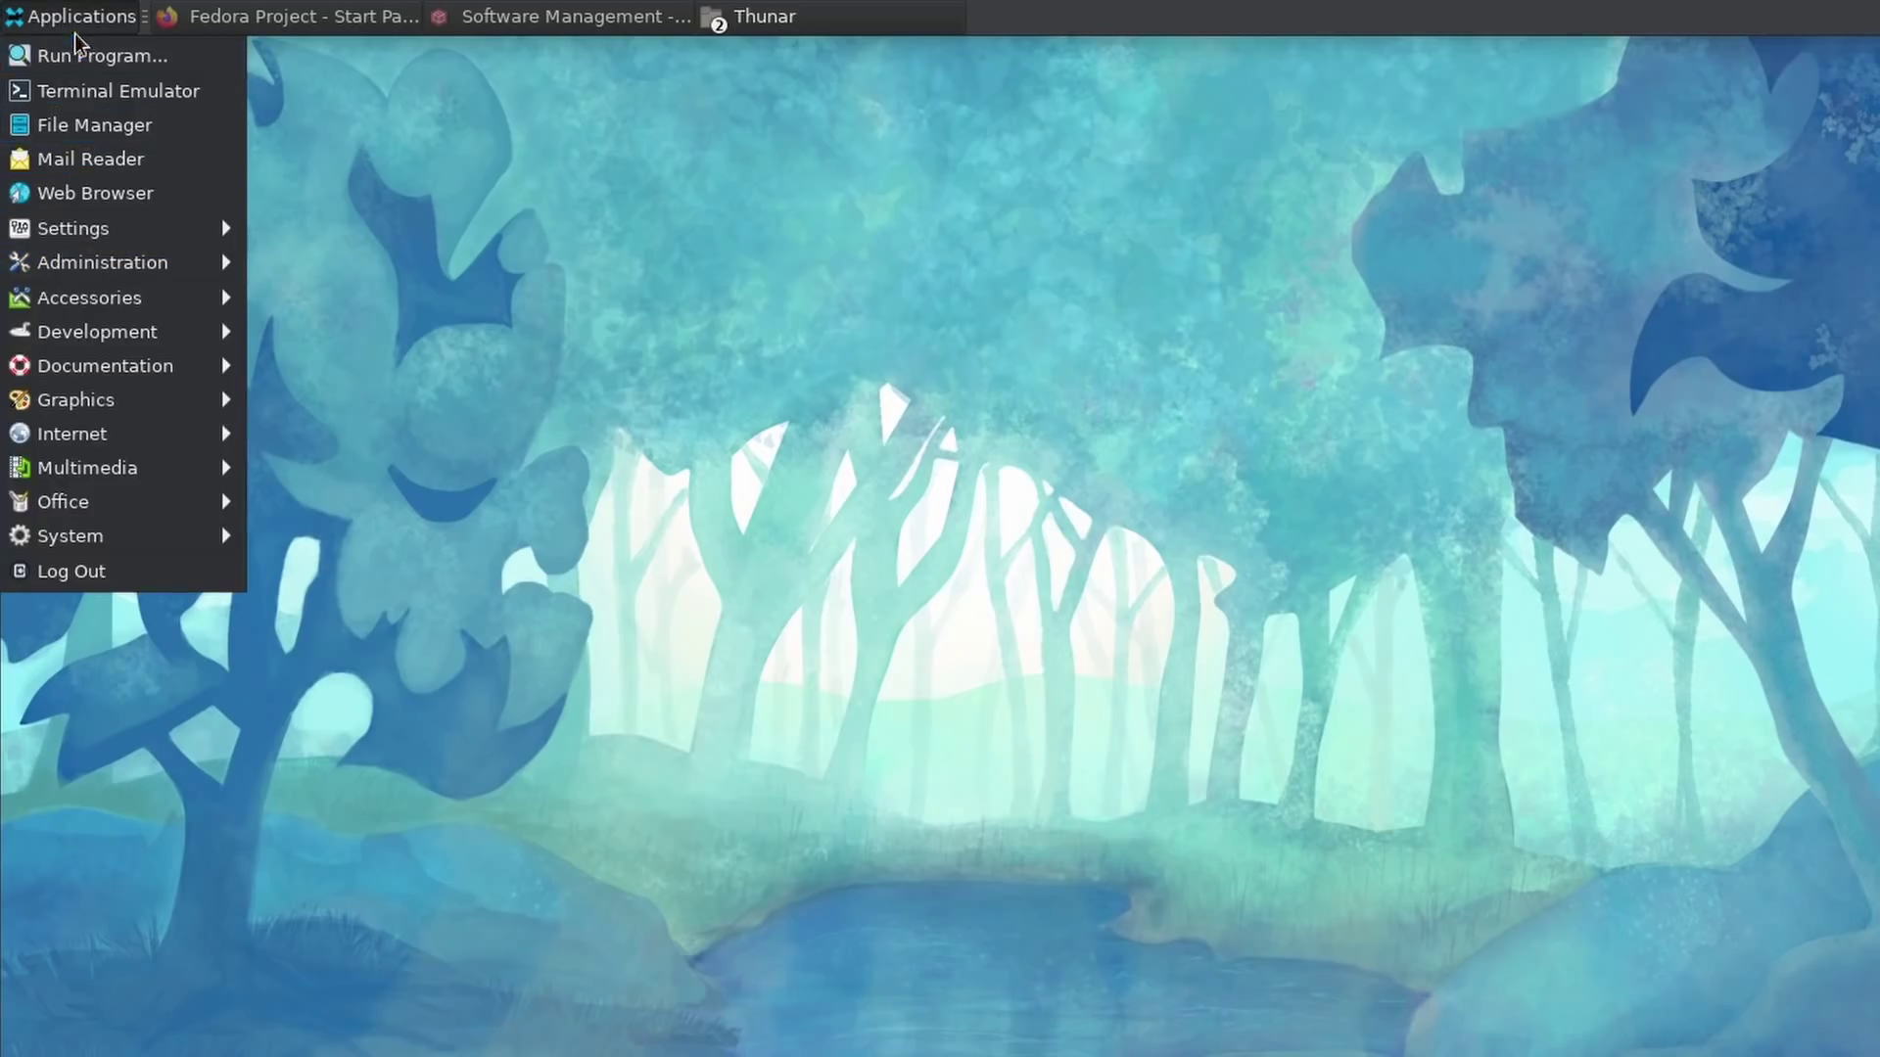
{"action": "left_click", "coordinate": [290, 19]}
{"action": "left_click", "coordinate": [325, 20]}
{"action": "left_click", "coordinate": [325, 20]}
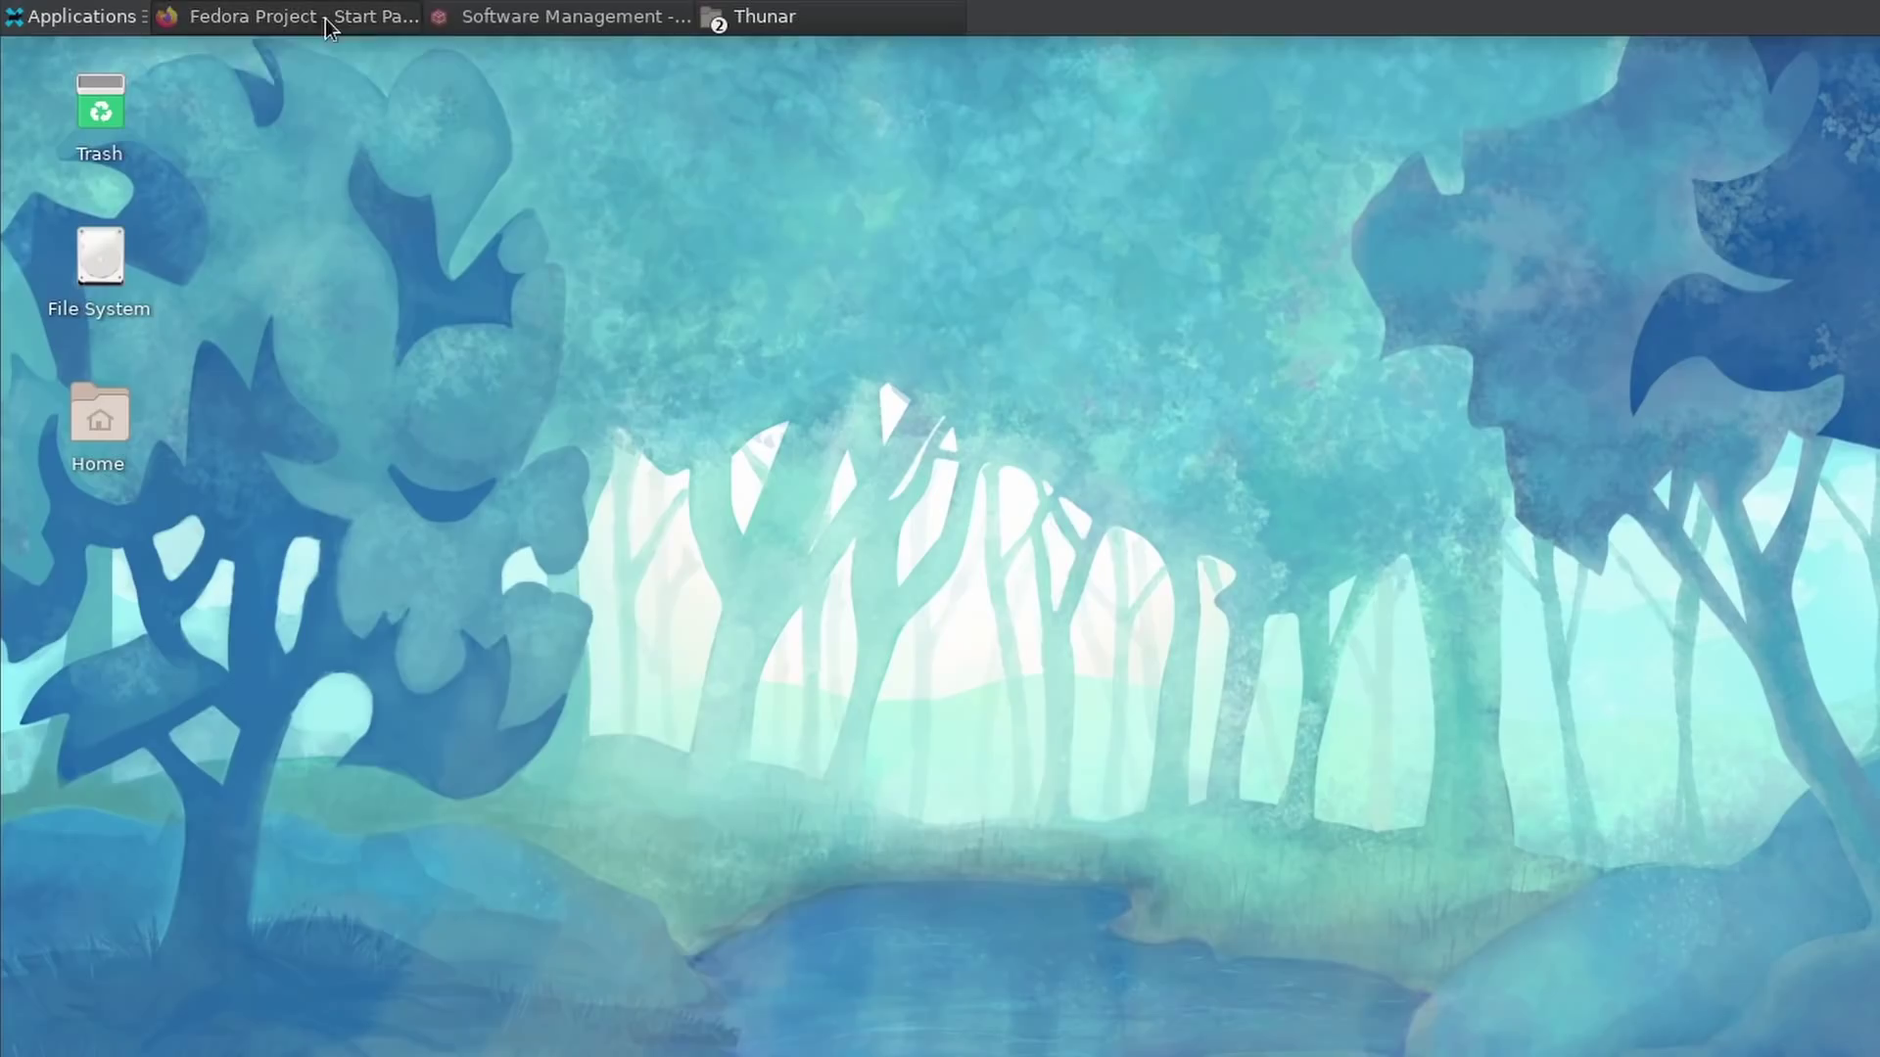
{"action": "left_click", "coordinate": [525, 21]}
{"action": "left_click", "coordinate": [525, 21]}
{"action": "left_click", "coordinate": [764, 20]}
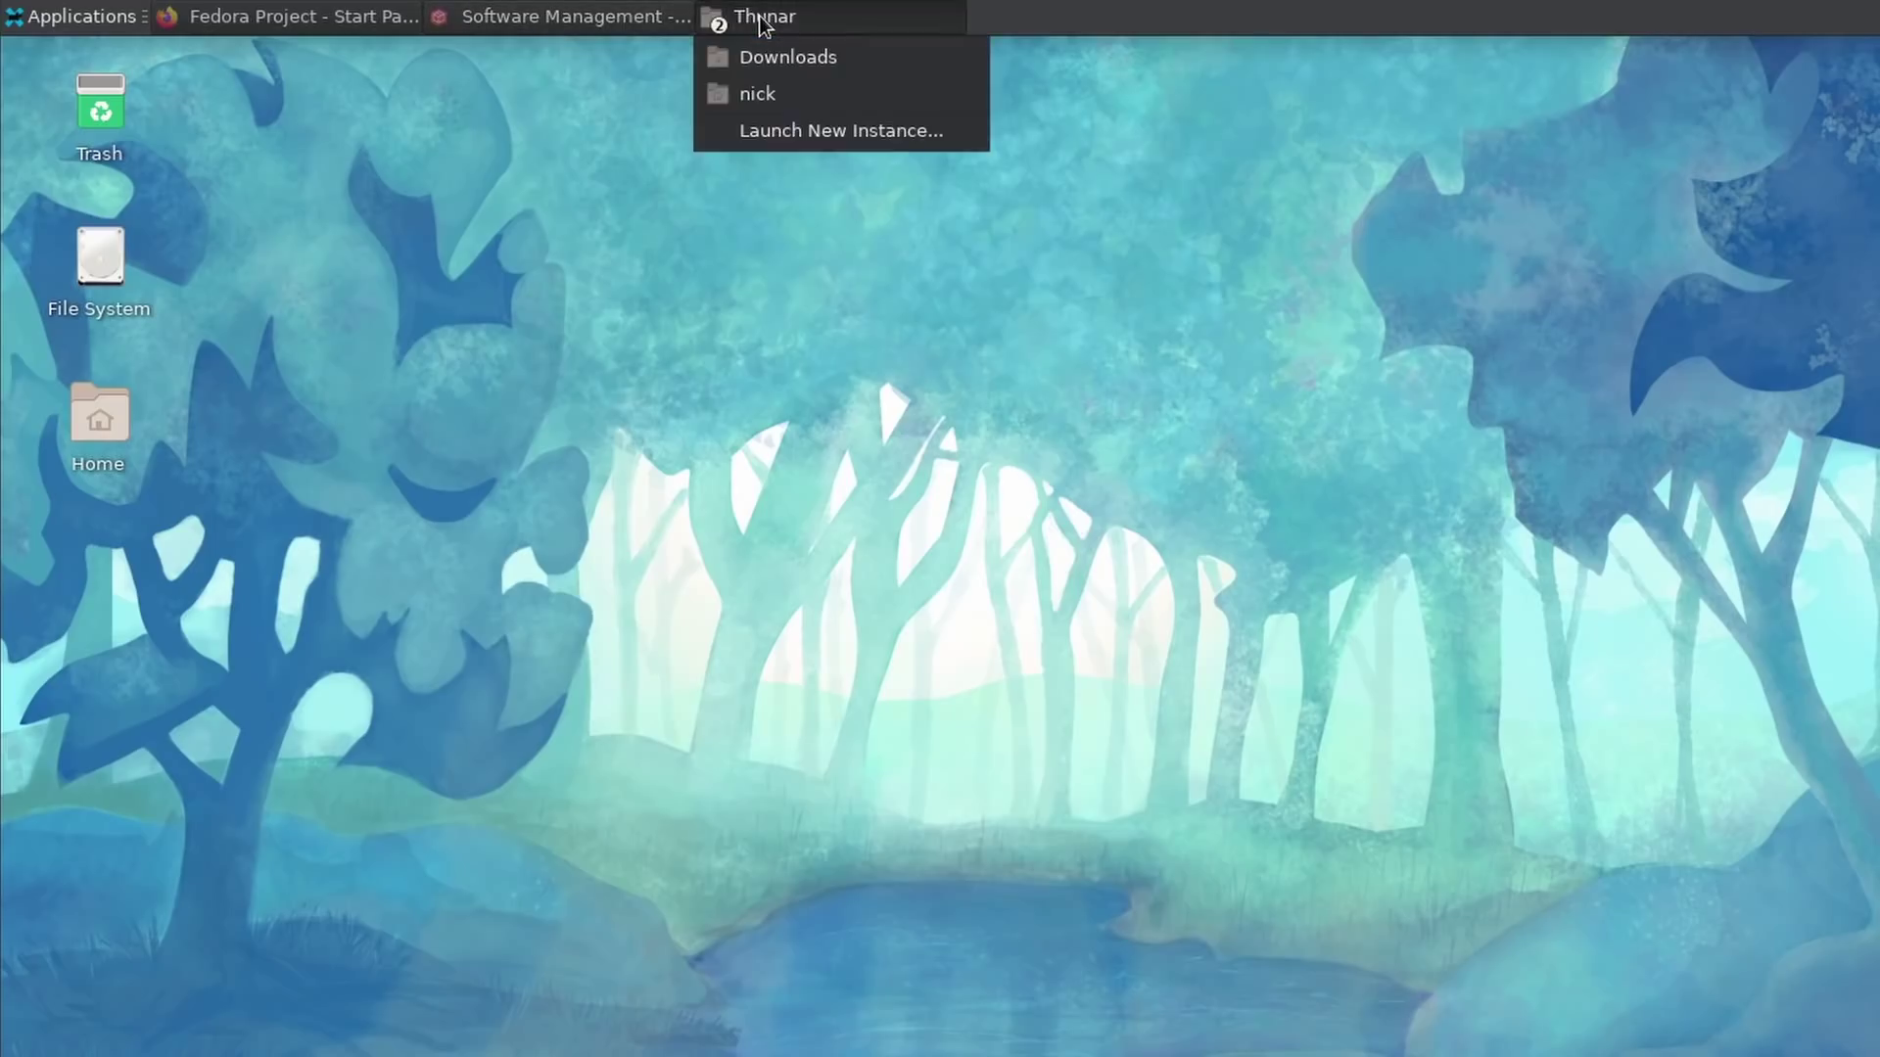
{"action": "left_click", "coordinate": [764, 20]}
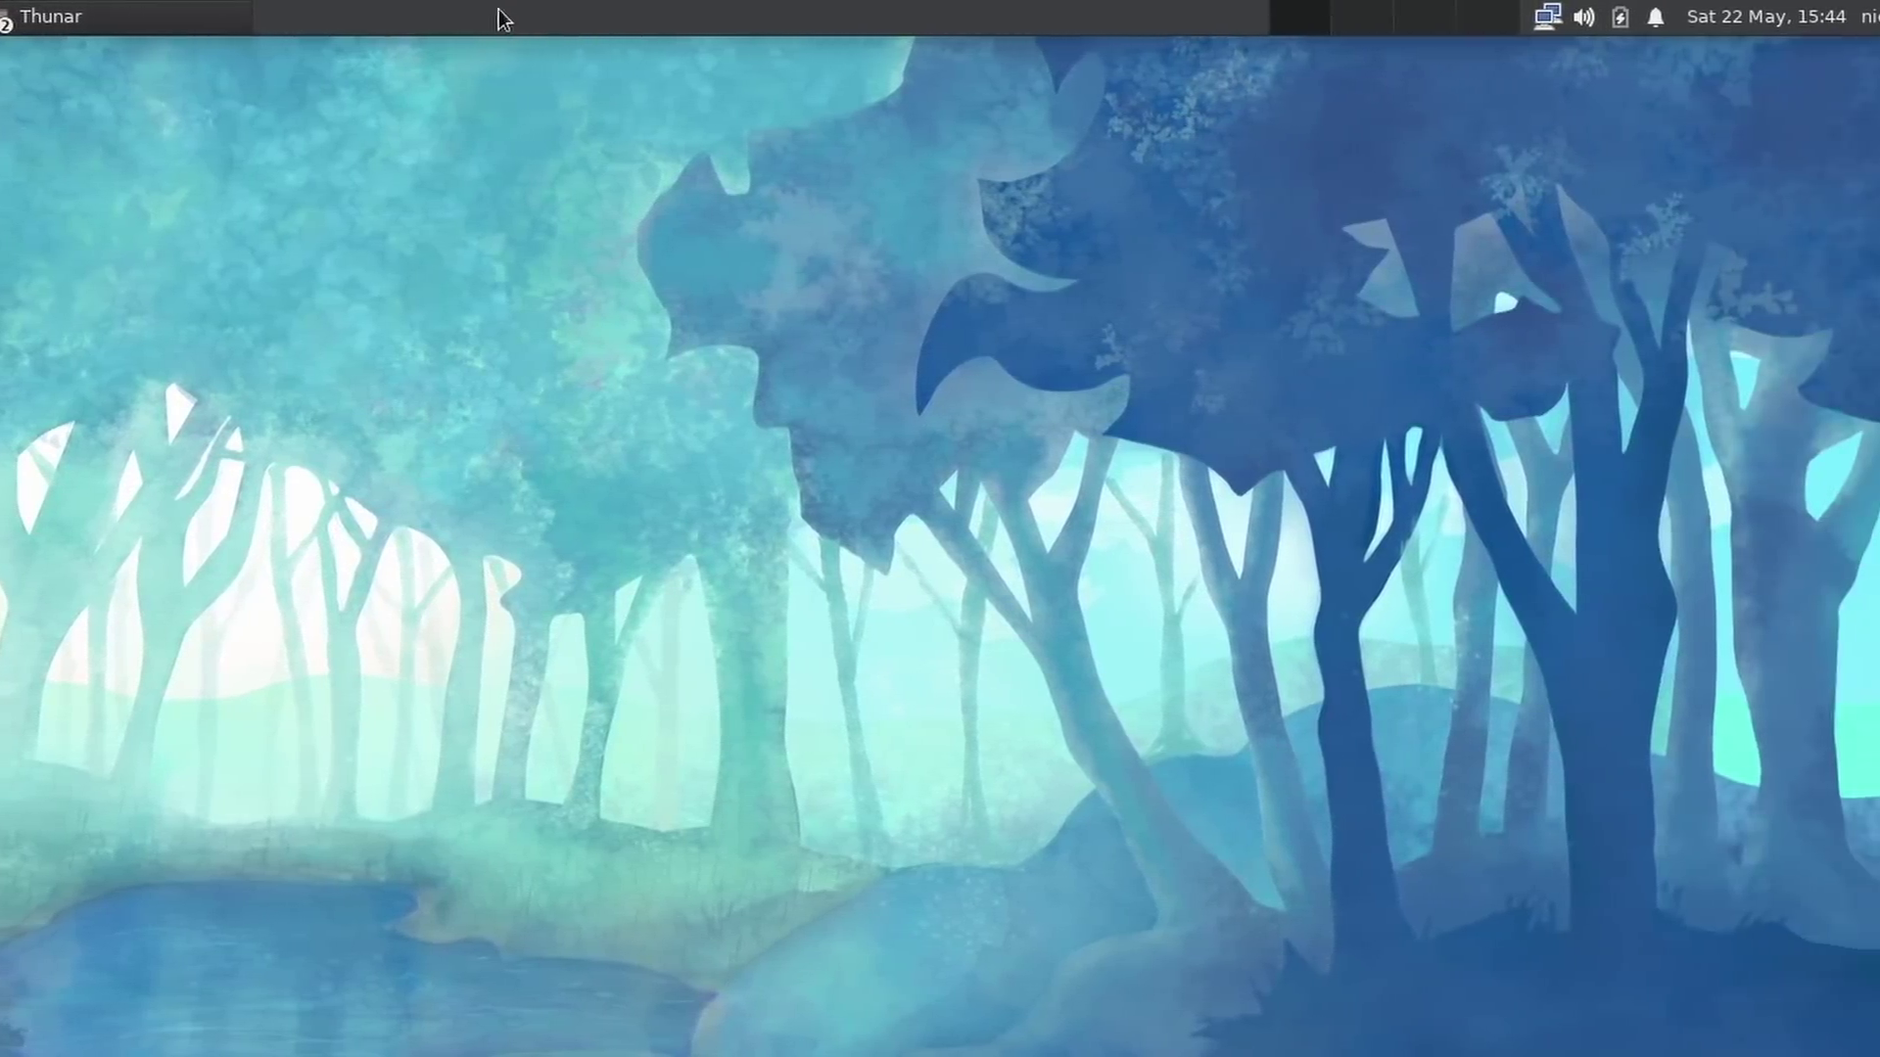
{"action": "left_click", "coordinate": [98, 20]}
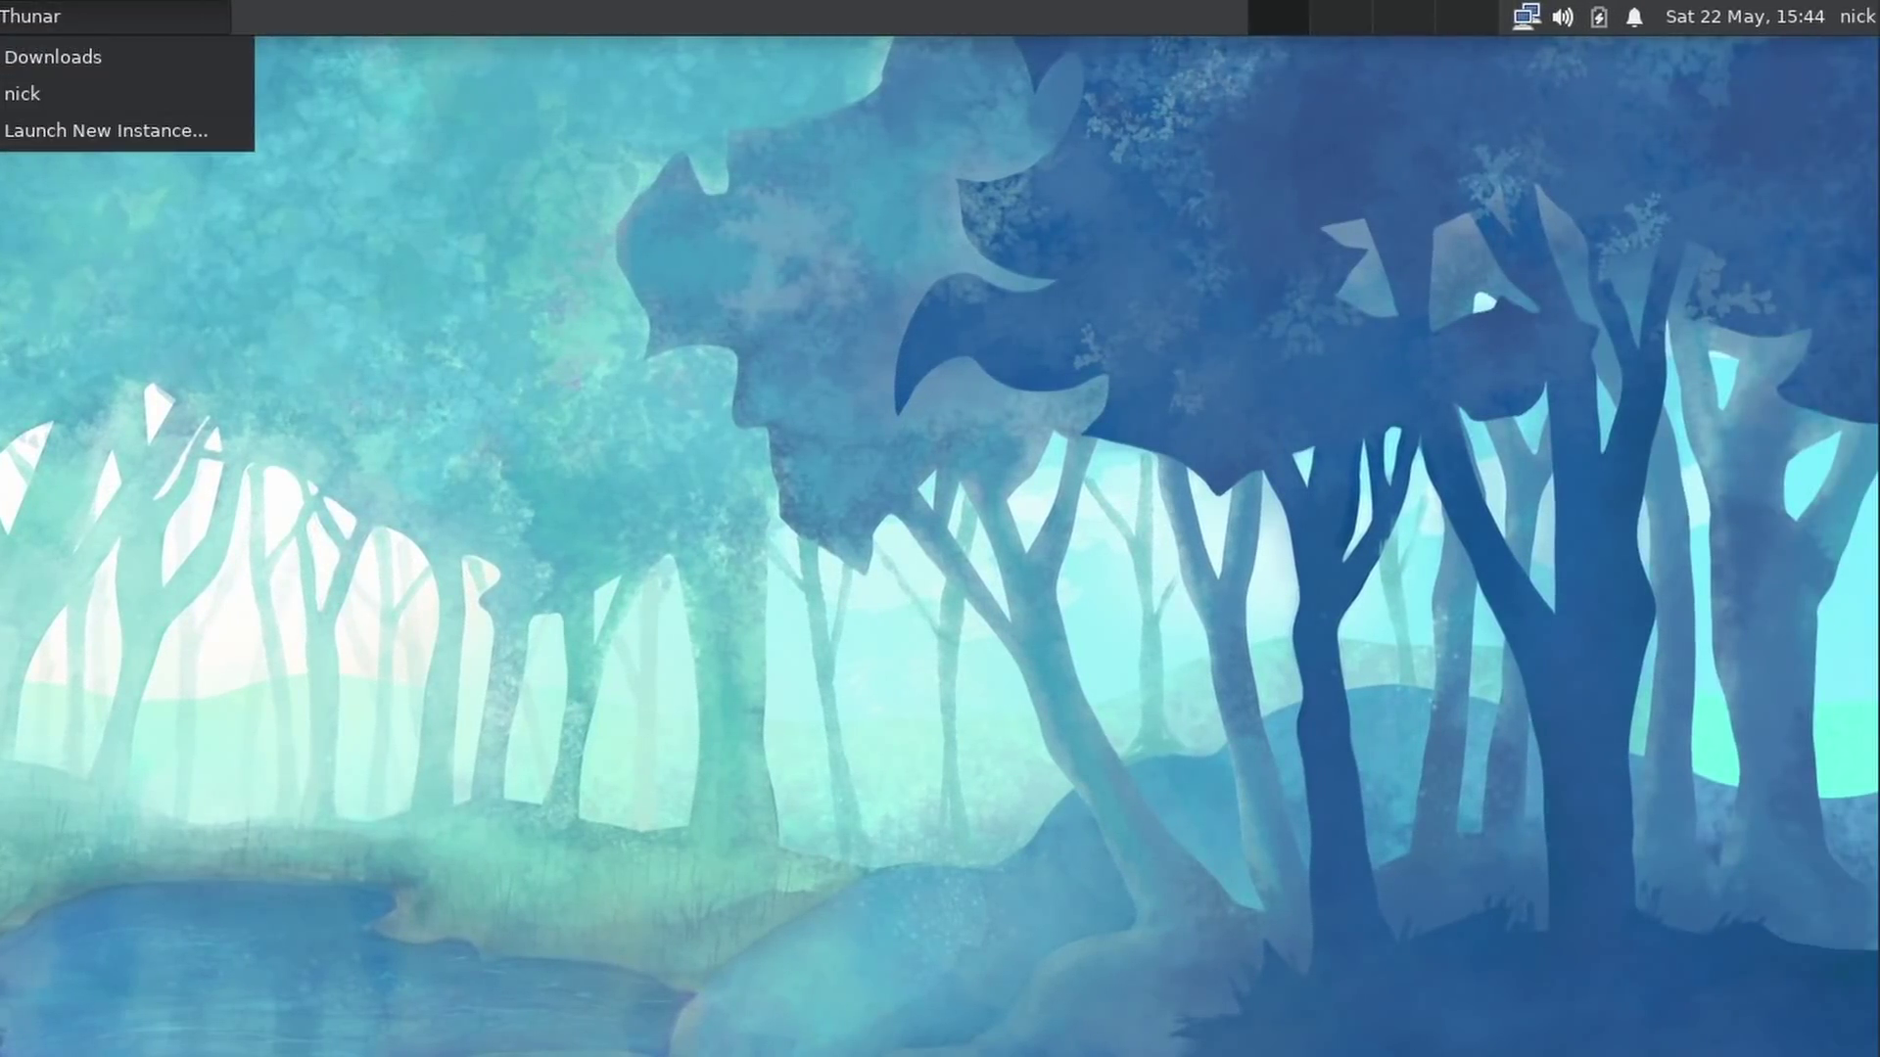
{"action": "left_click", "coordinate": [1279, 17]}
{"action": "left_click", "coordinate": [1279, 18]}
{"action": "left_click", "coordinate": [1278, 17]}
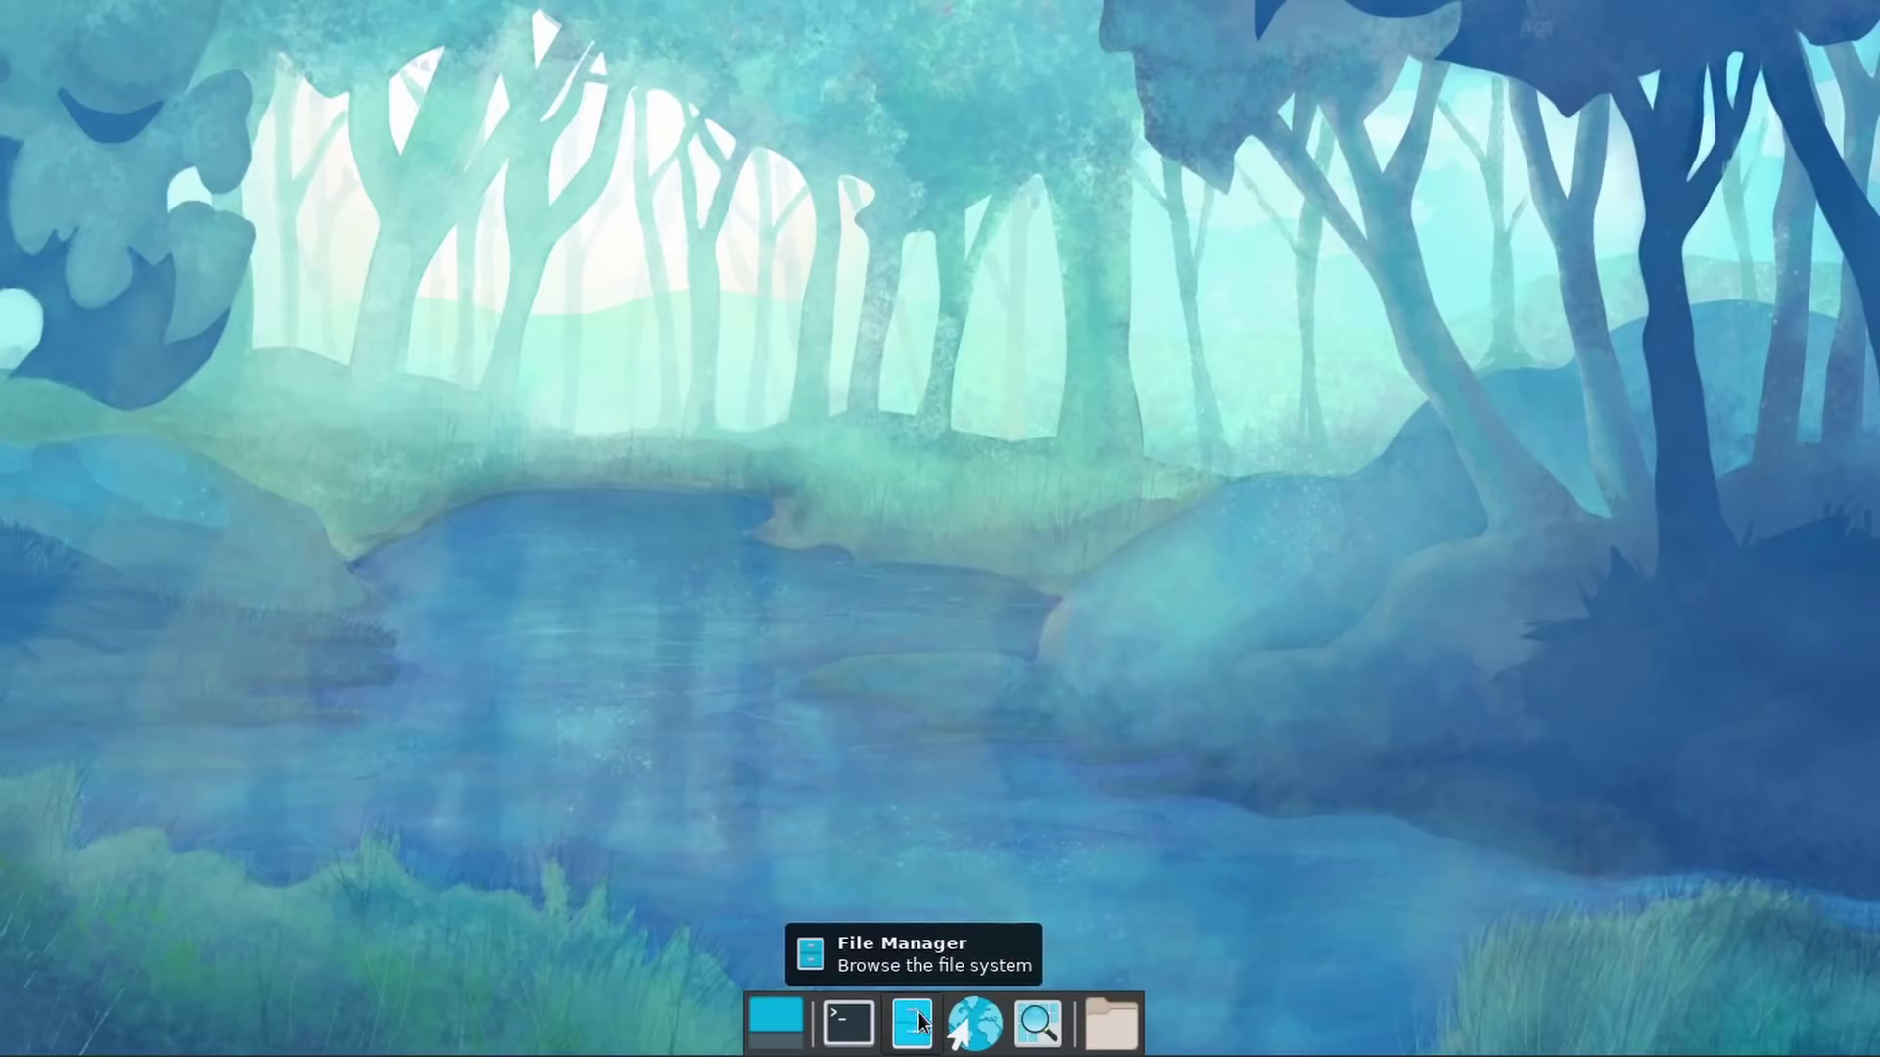
Open the Application Finder and the common-folders quick list from the dock.
{"action": "left_click", "coordinate": [1043, 1026]}
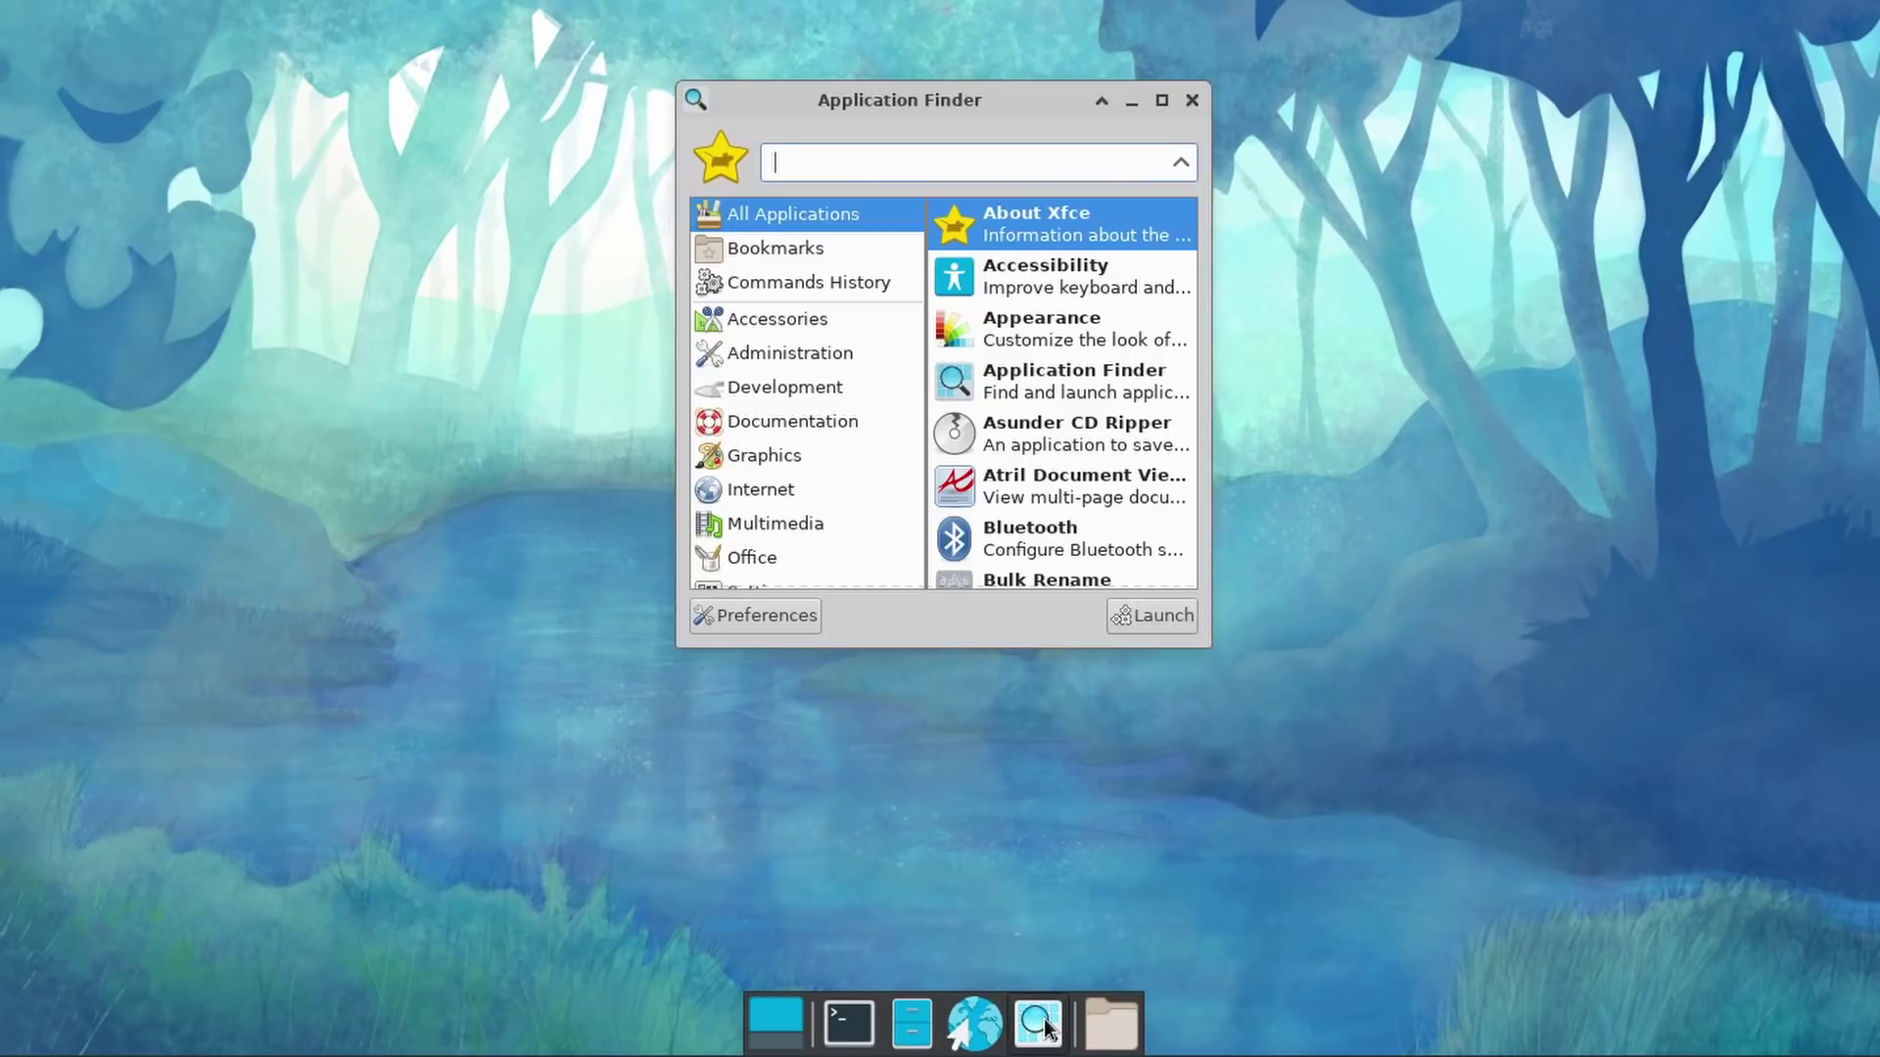
{"action": "left_click", "coordinate": [1114, 1028]}
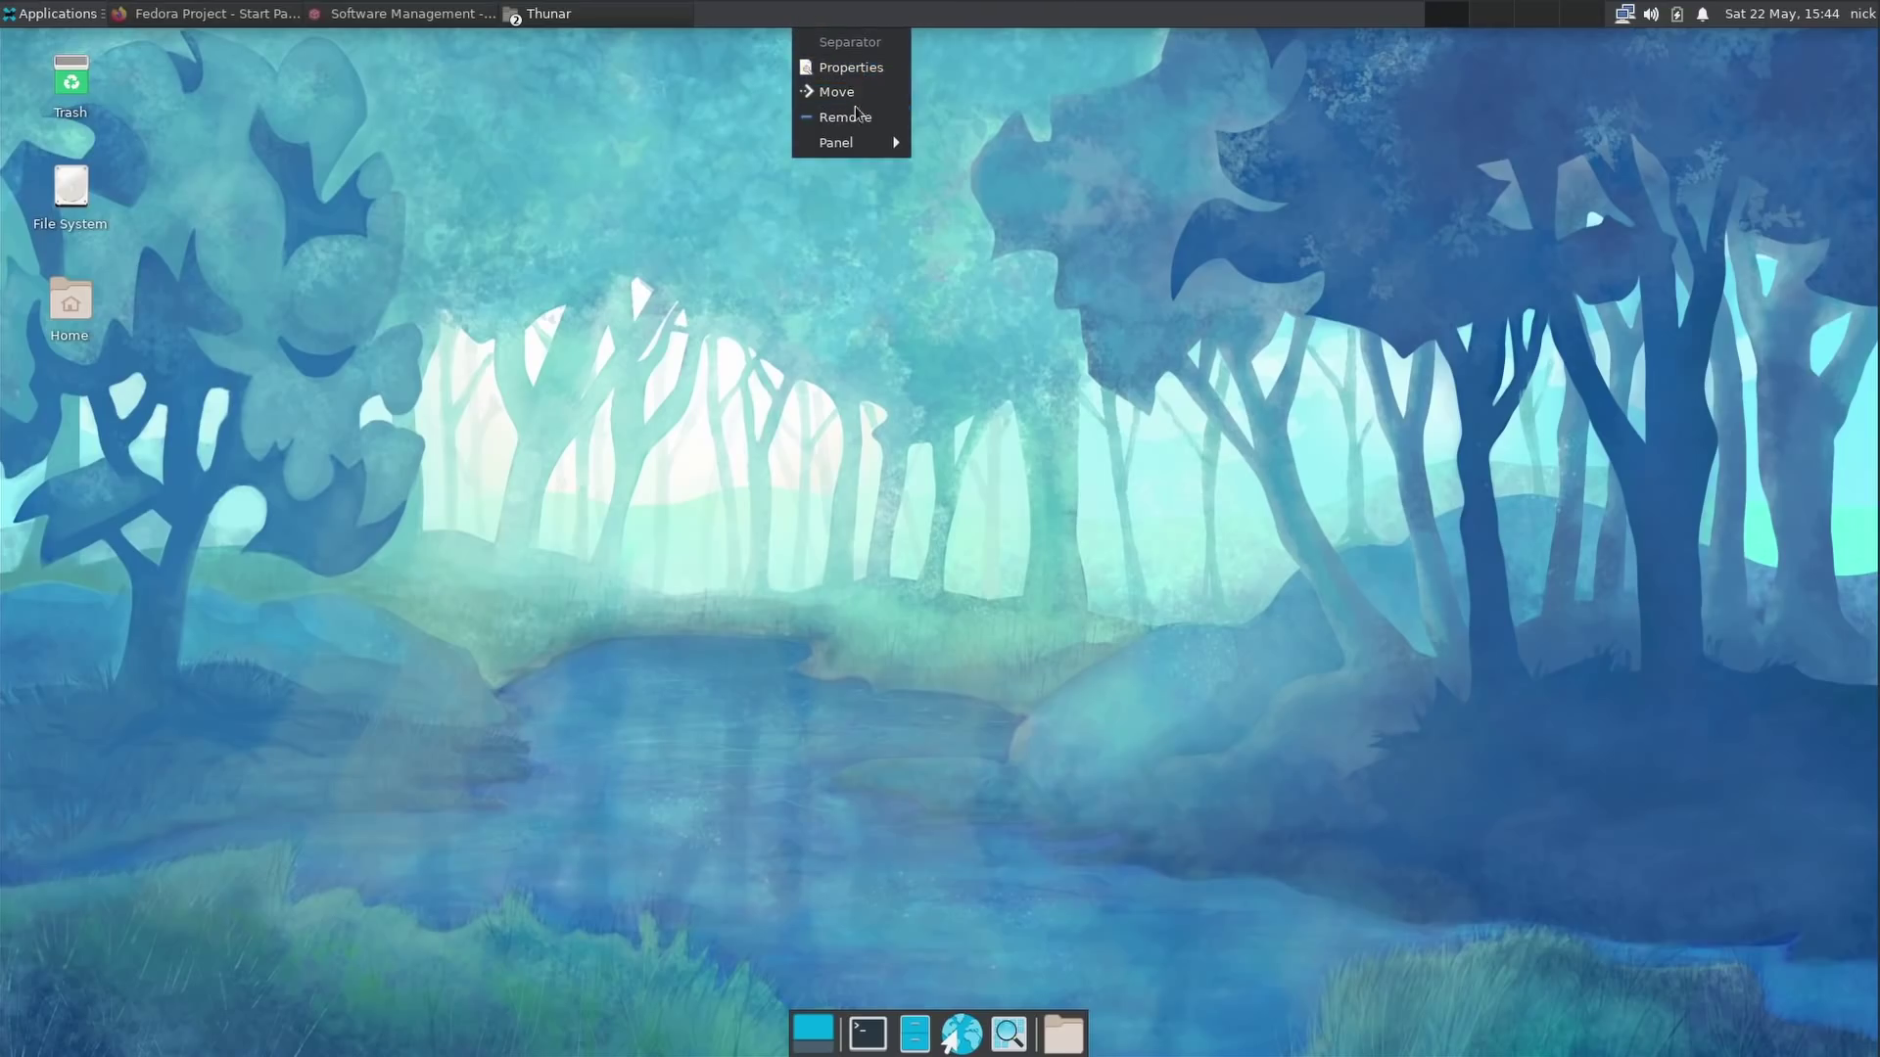
Open Panel Preferences and switch from Panel 2's settings back to Panel 1.
{"action": "mouse_move", "coordinate": [838, 142]}
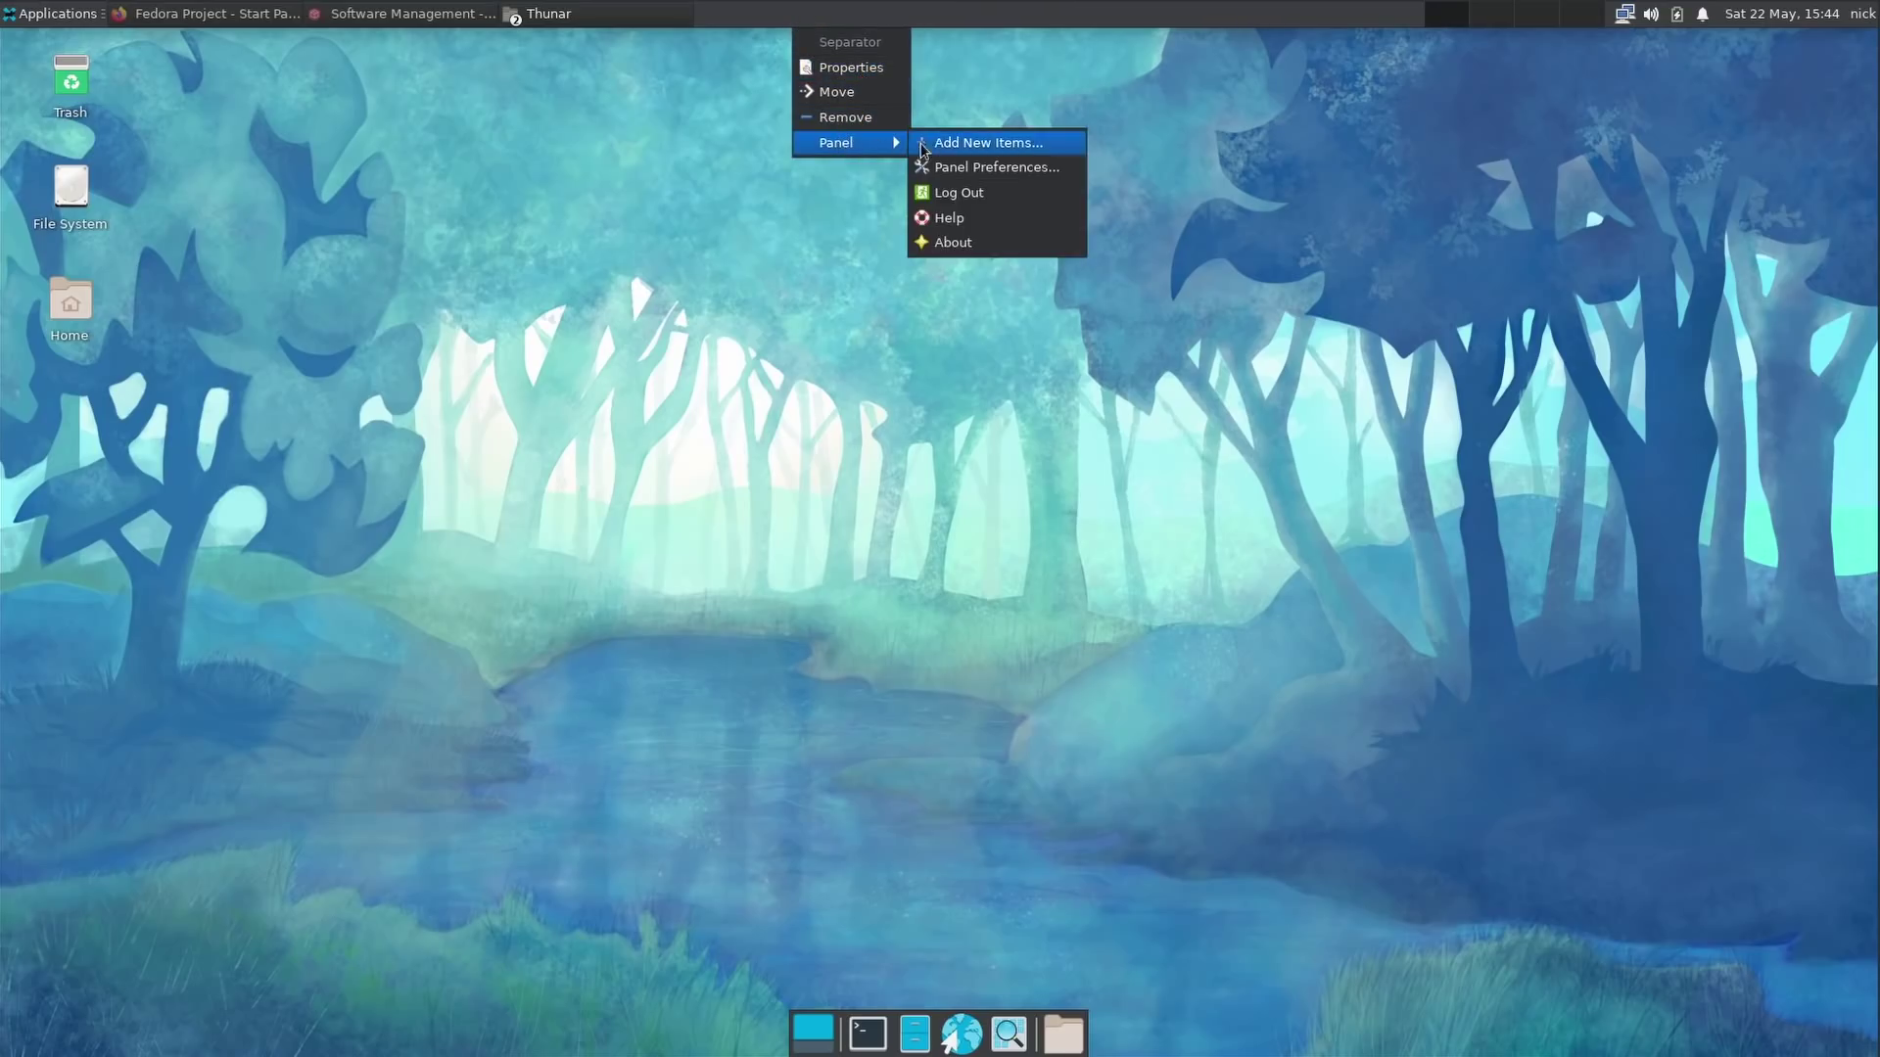
{"action": "left_click", "coordinate": [954, 170]}
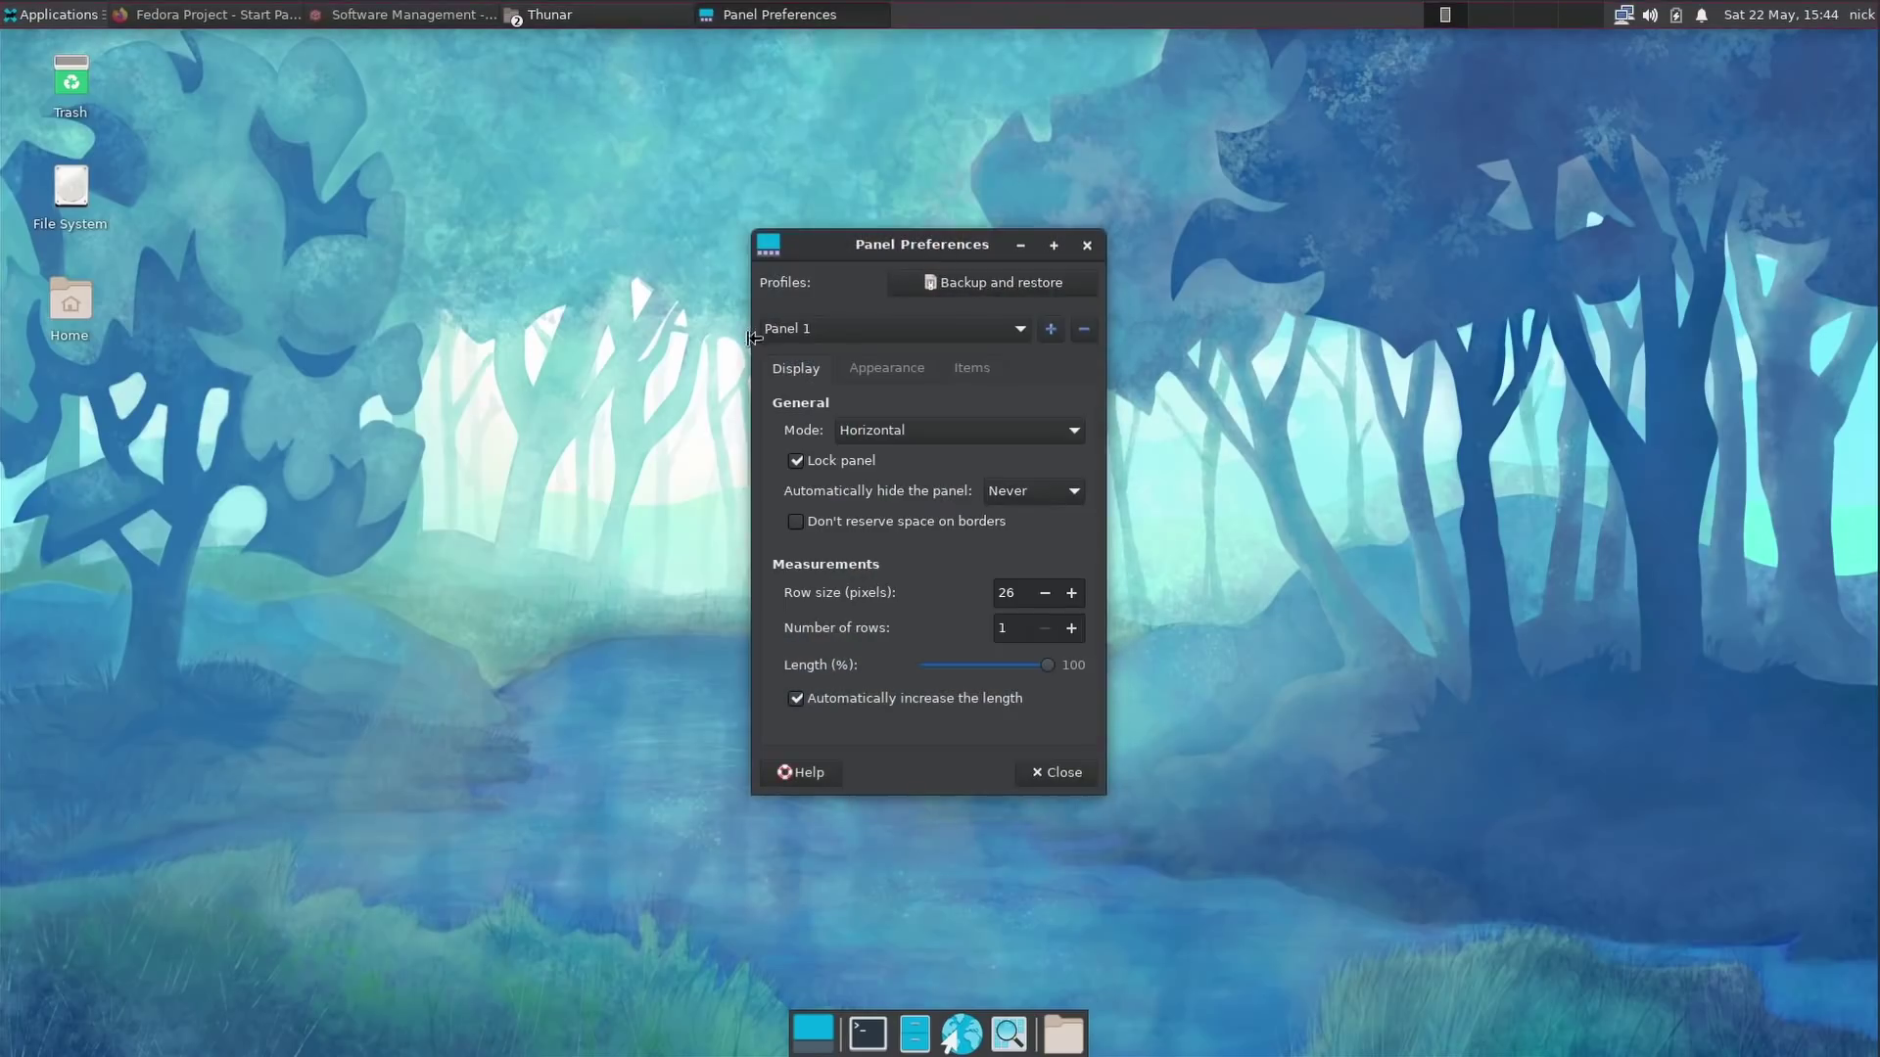
{"action": "left_click", "coordinate": [862, 329]}
{"action": "left_click", "coordinate": [850, 357]}
{"action": "left_click", "coordinate": [850, 331]}
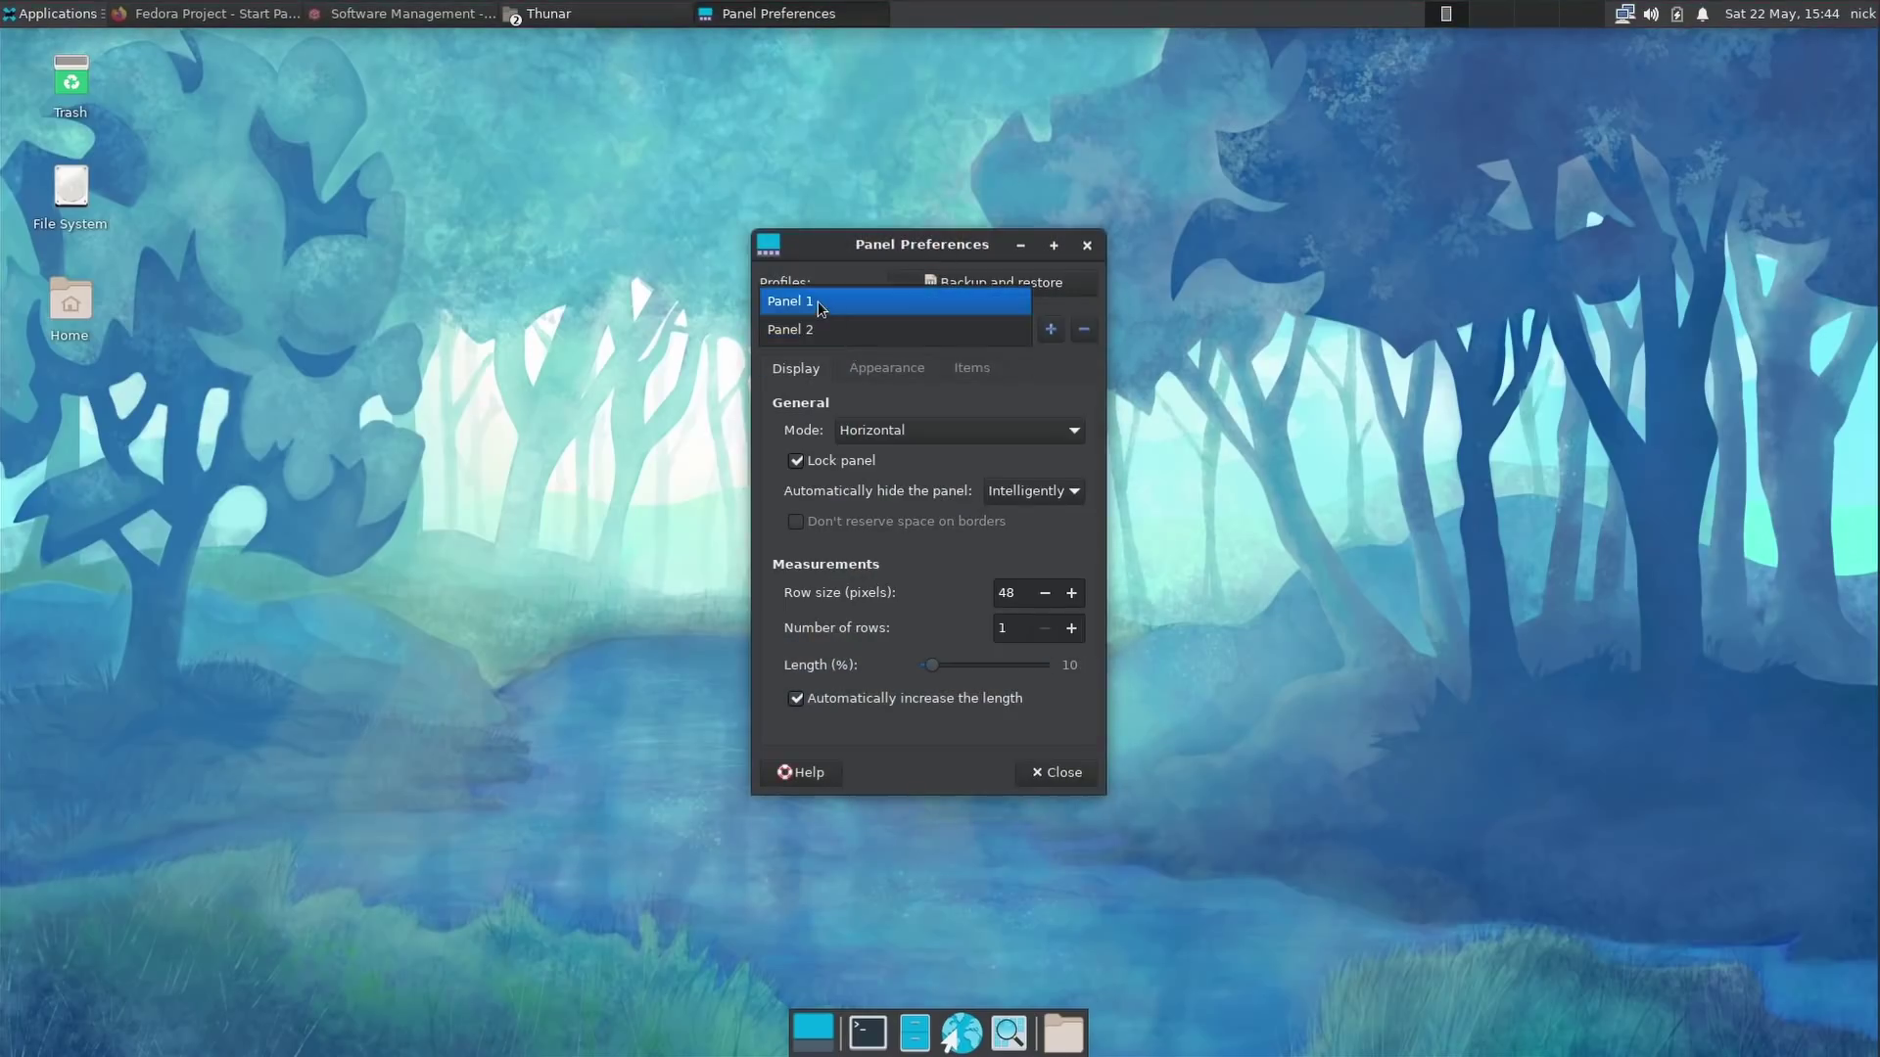
{"action": "left_click", "coordinate": [825, 300]}
Make Panel 1 vertical, then horizontal again, and set auto-hide to Intelligently.
{"action": "left_click", "coordinate": [869, 431]}
{"action": "left_click", "coordinate": [887, 460]}
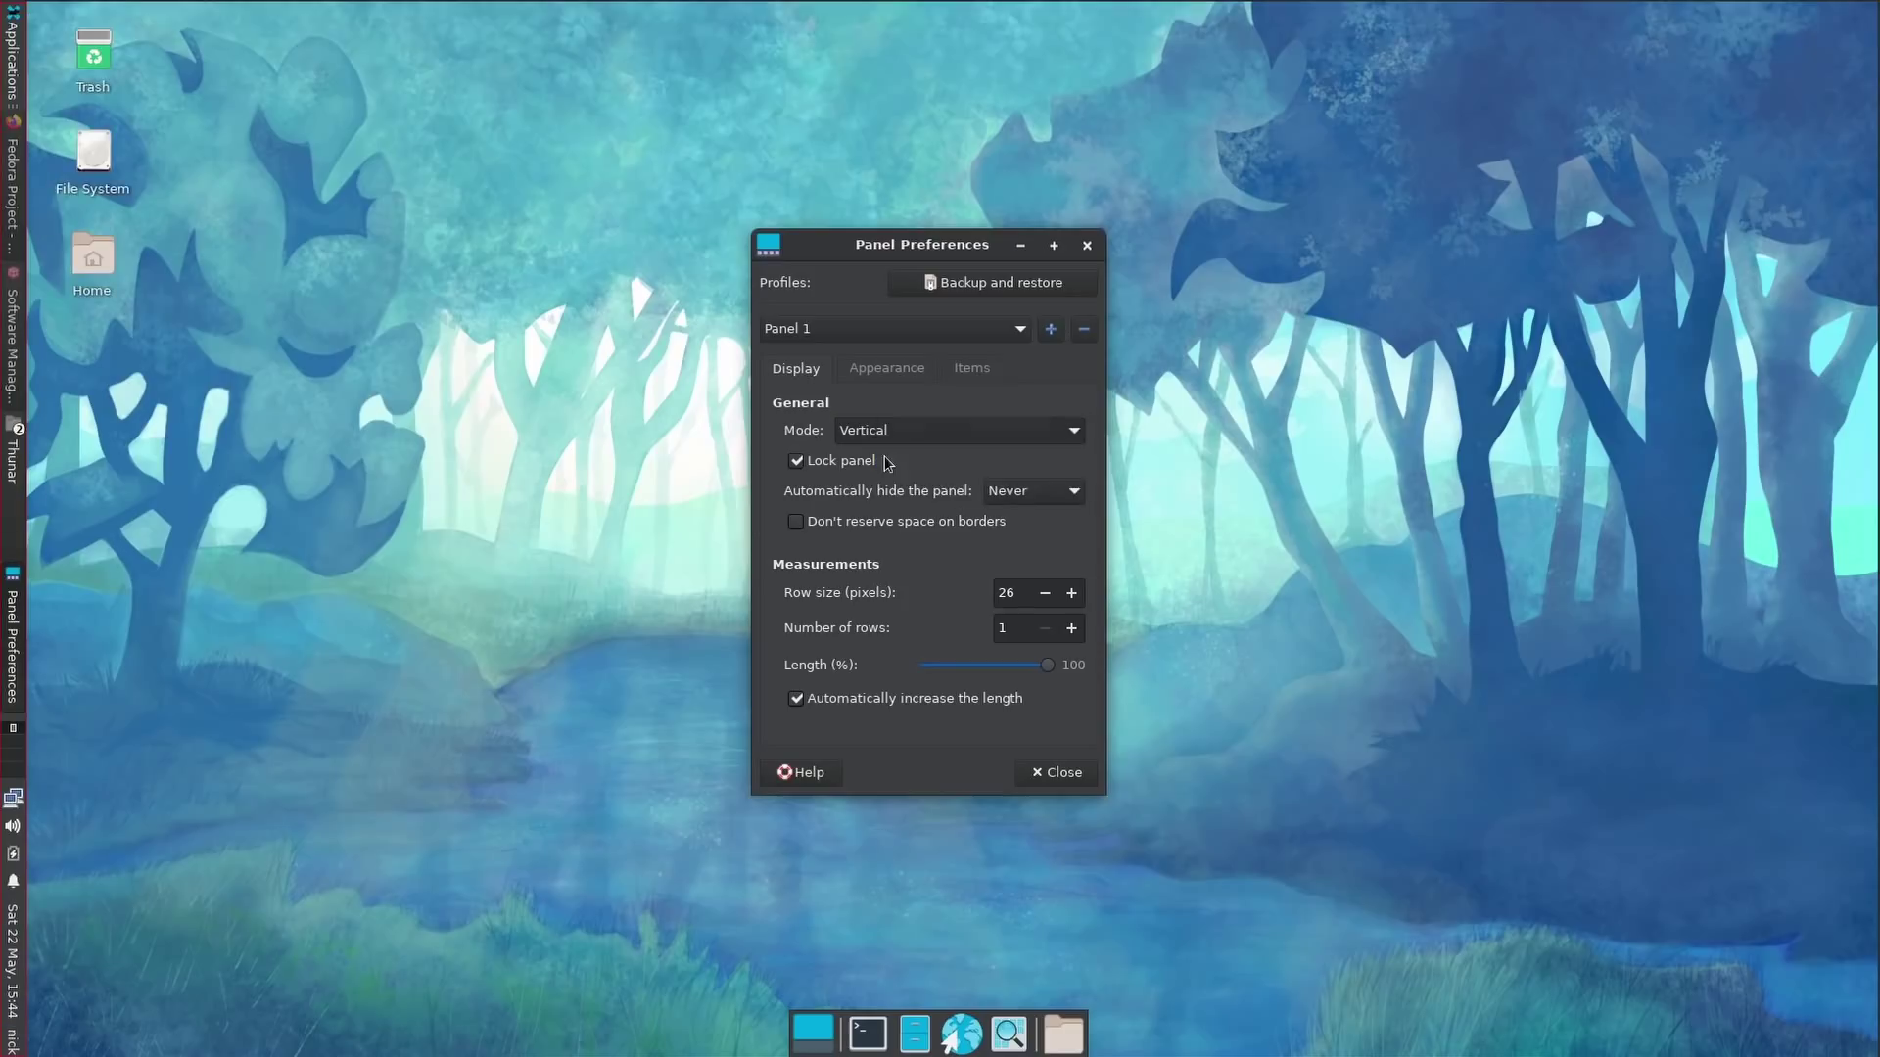
{"action": "left_click", "coordinate": [915, 431]}
{"action": "left_click", "coordinate": [920, 409]}
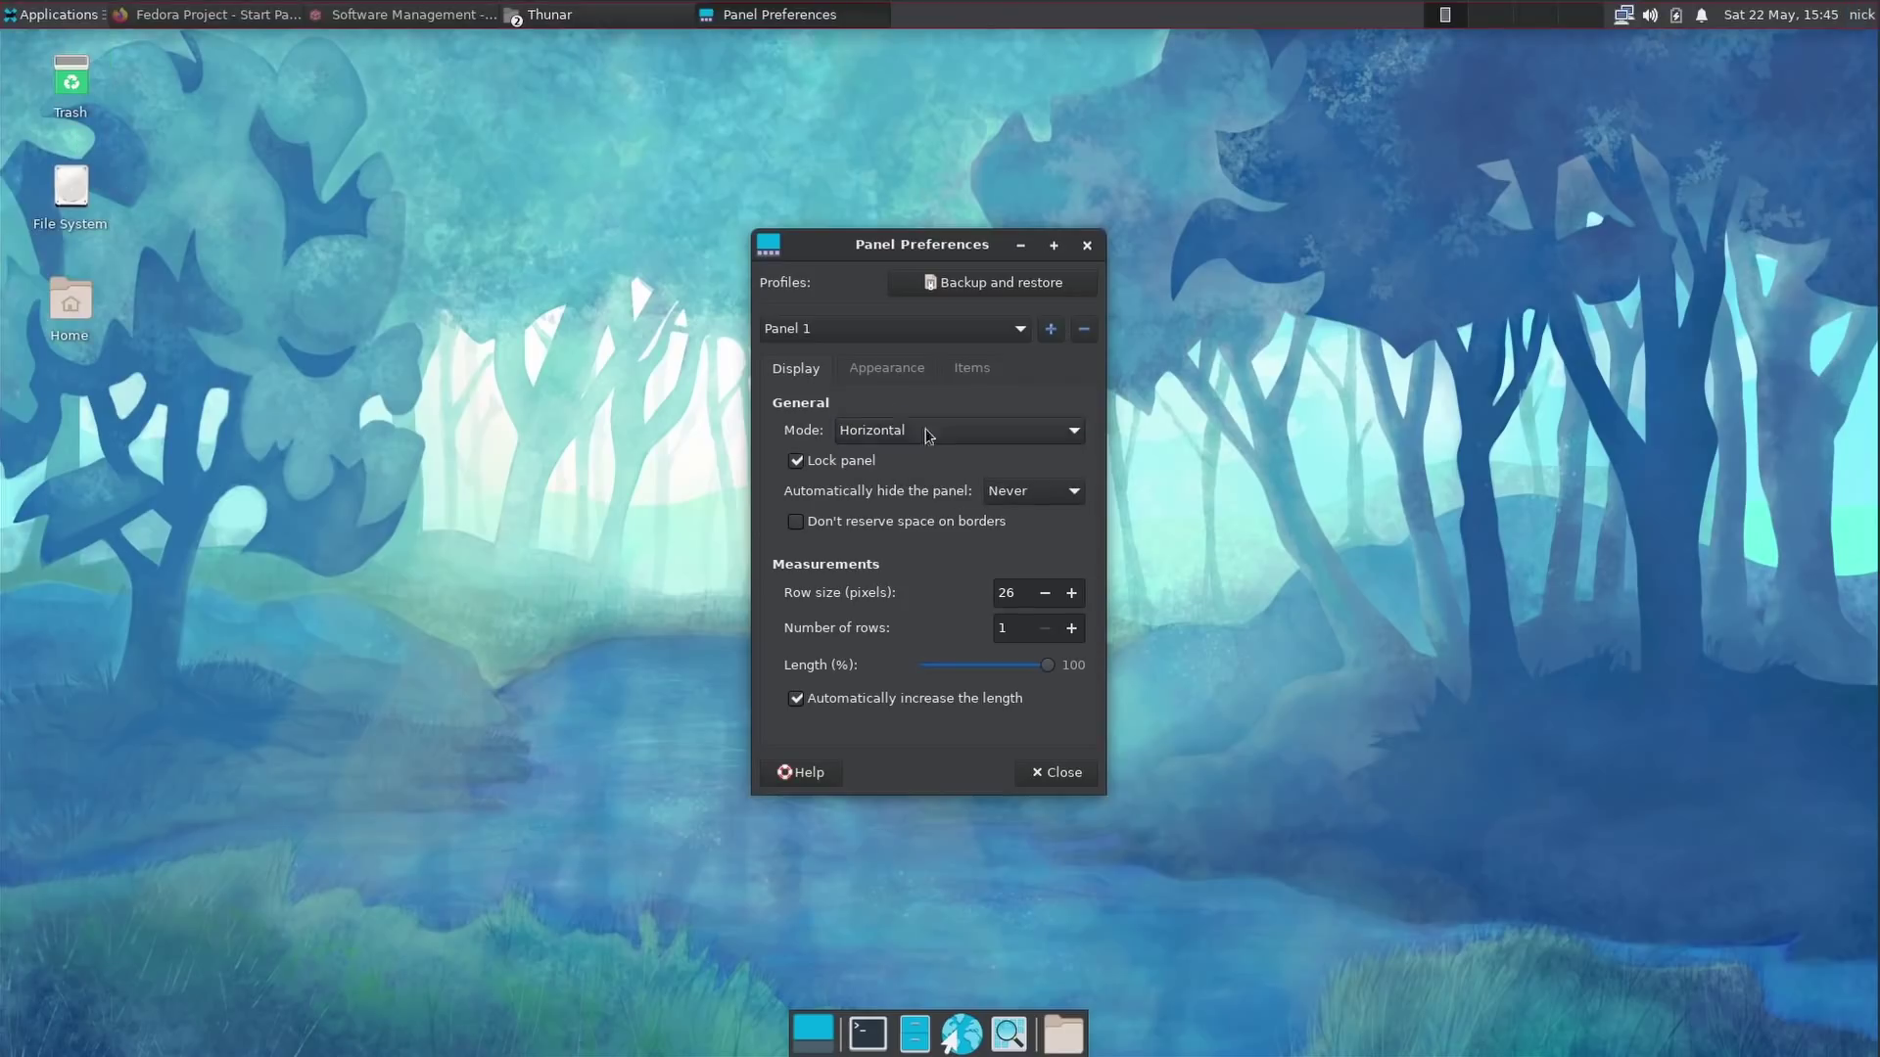
{"action": "left_click", "coordinate": [1033, 490]}
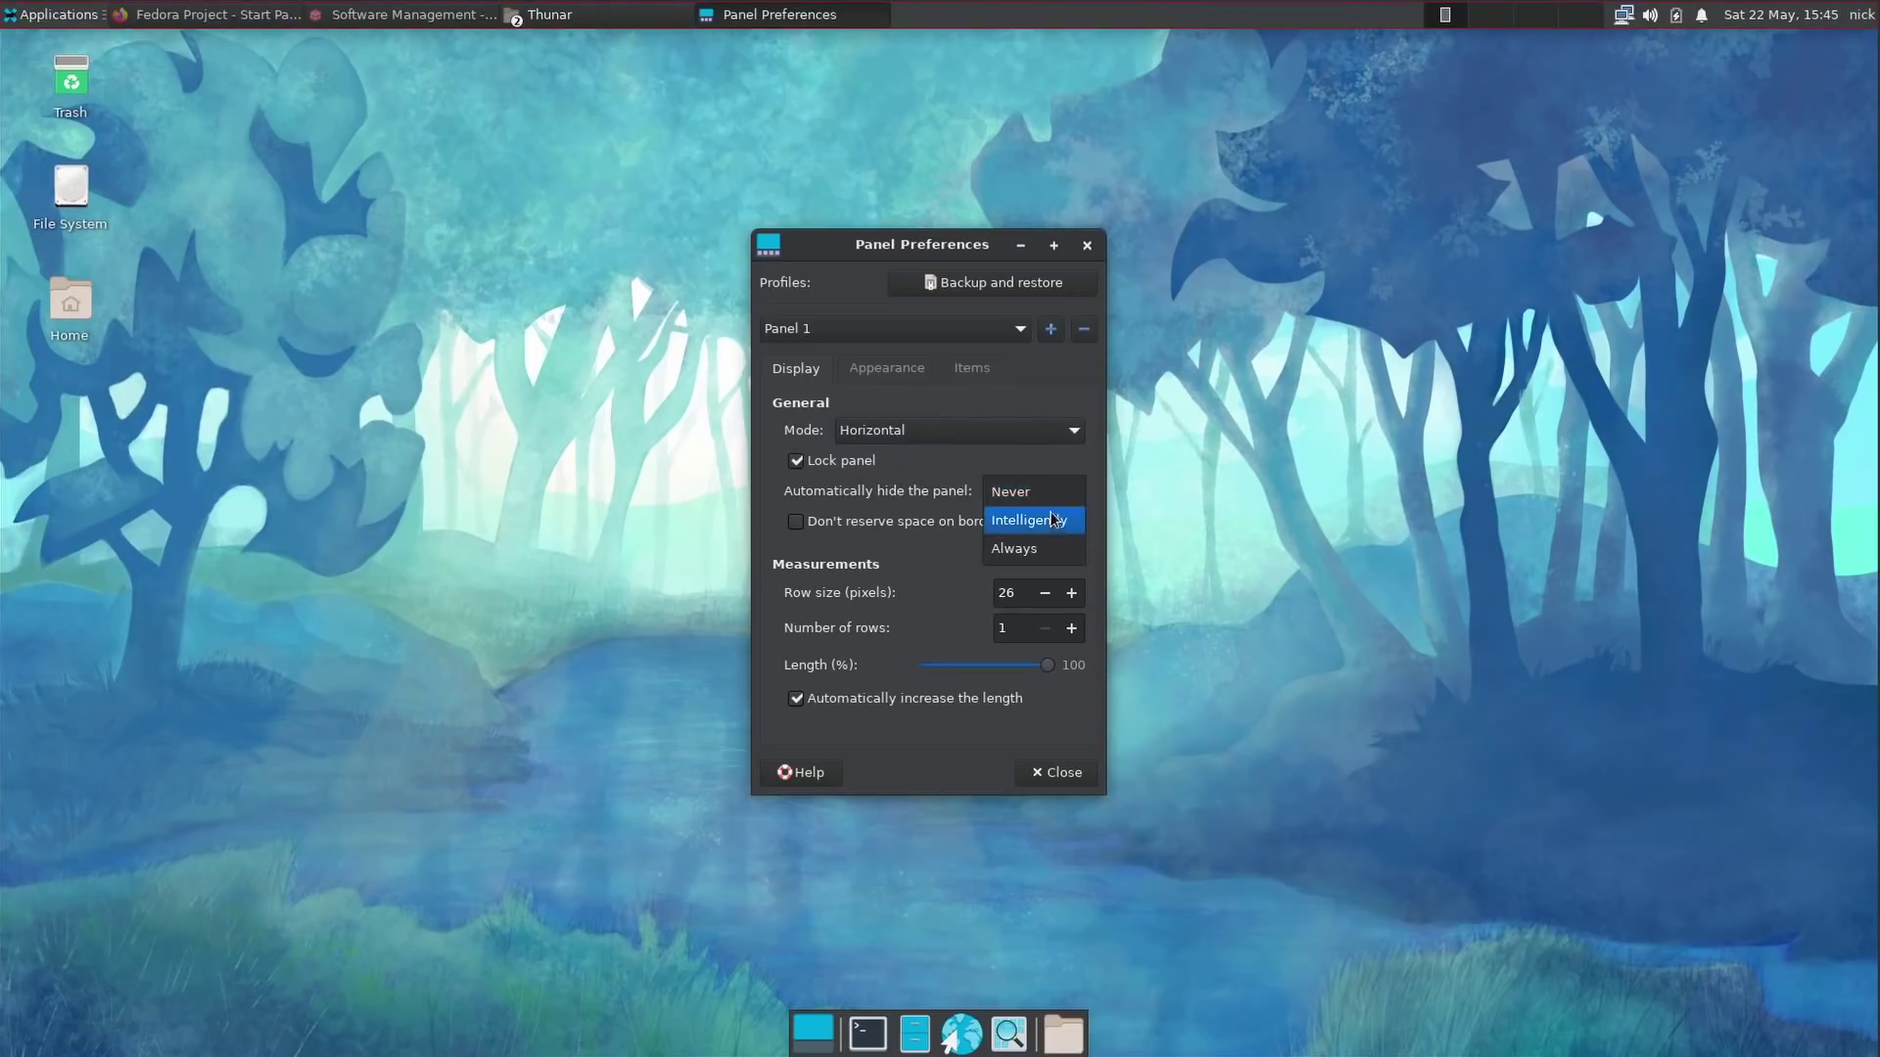
{"action": "left_click", "coordinate": [1045, 521]}
{"action": "left_click_drag", "start_coordinate": [937, 250], "coordinate": [923, 27]}
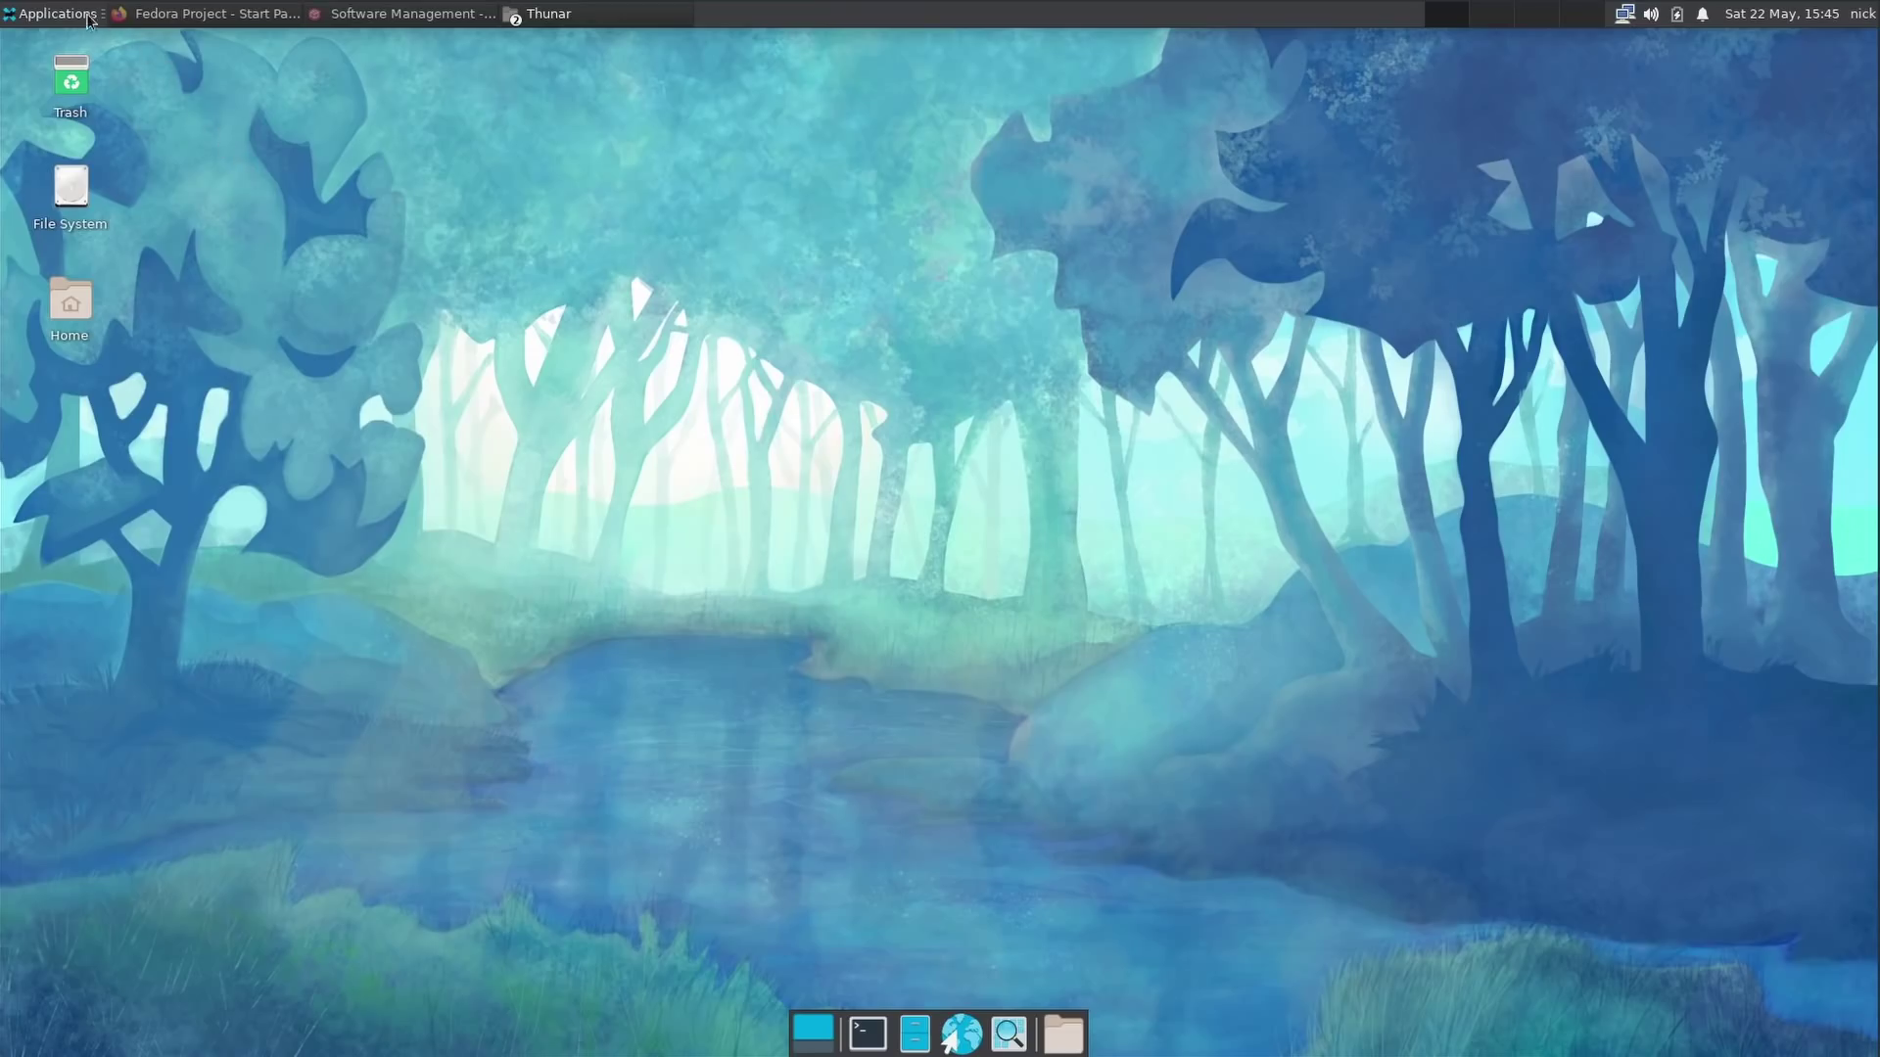
Open the Applications menu and bring up its Settings submenu.
{"action": "left_click", "coordinate": [66, 16]}
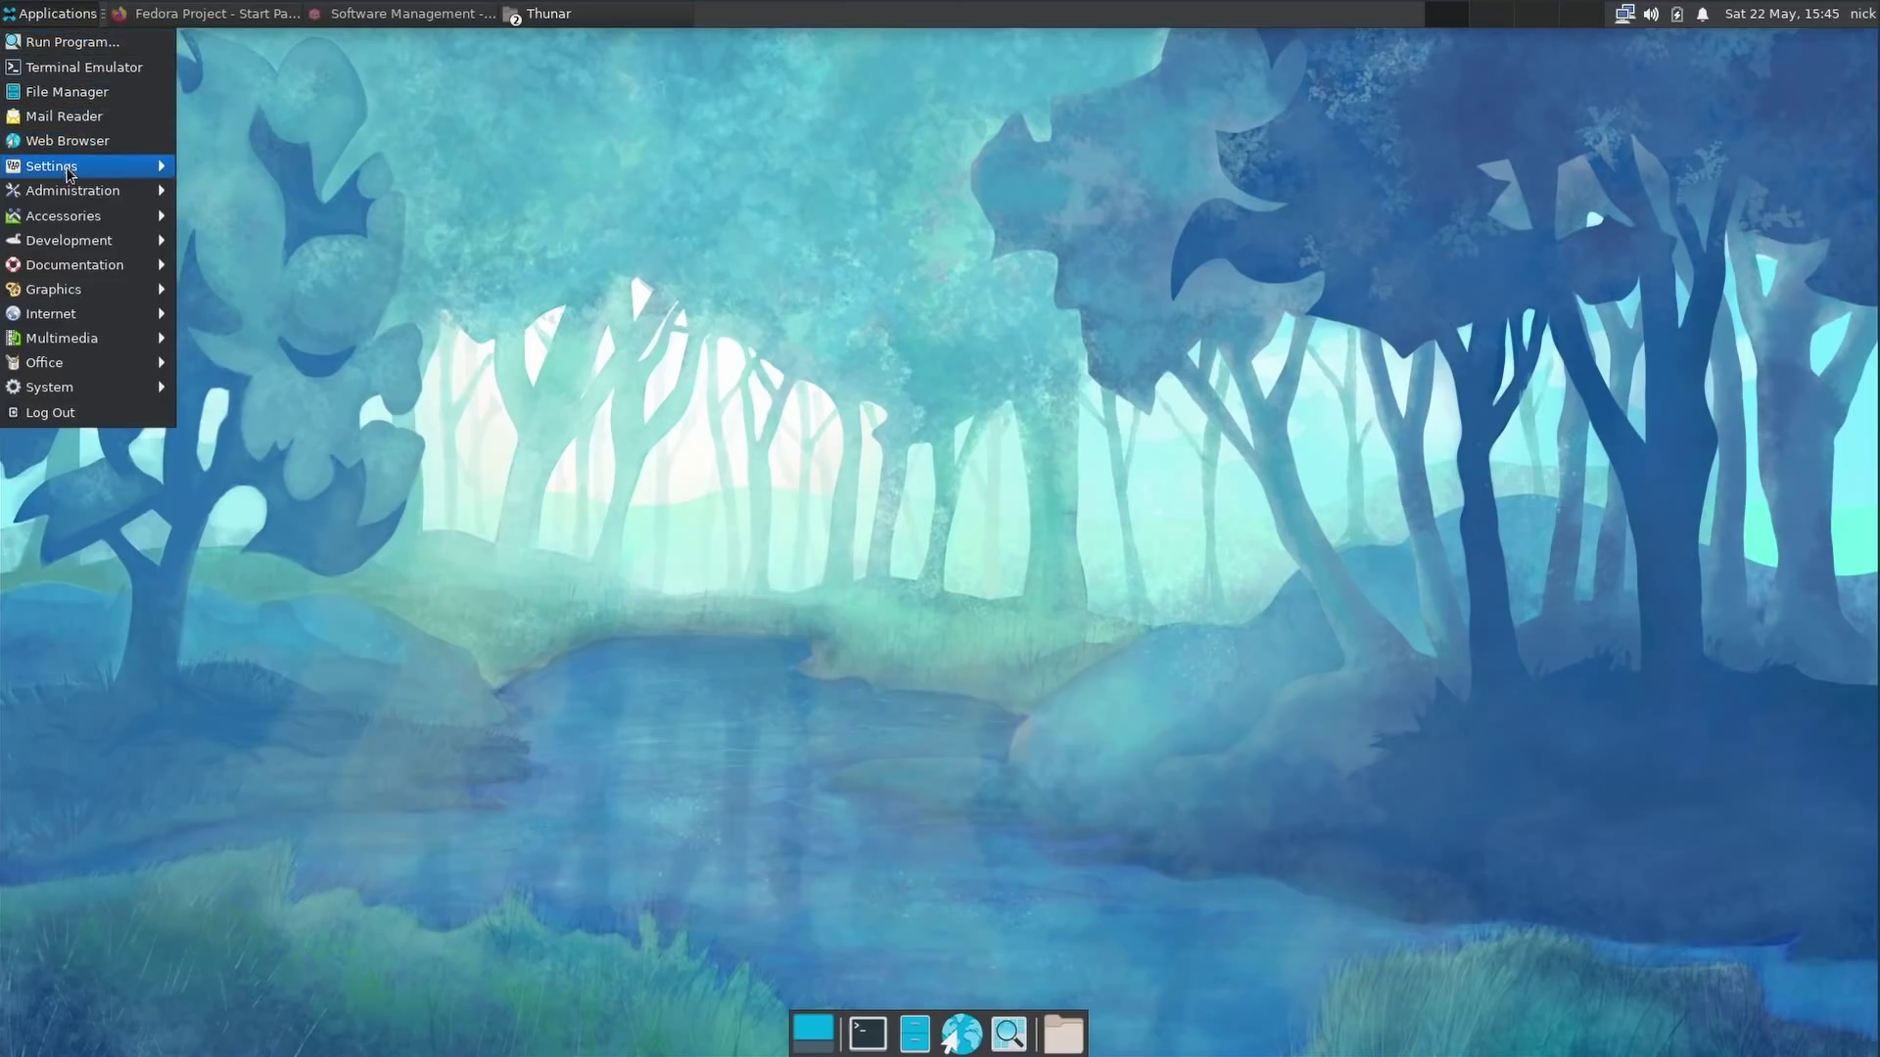
{"action": "mouse_move", "coordinate": [68, 175]}
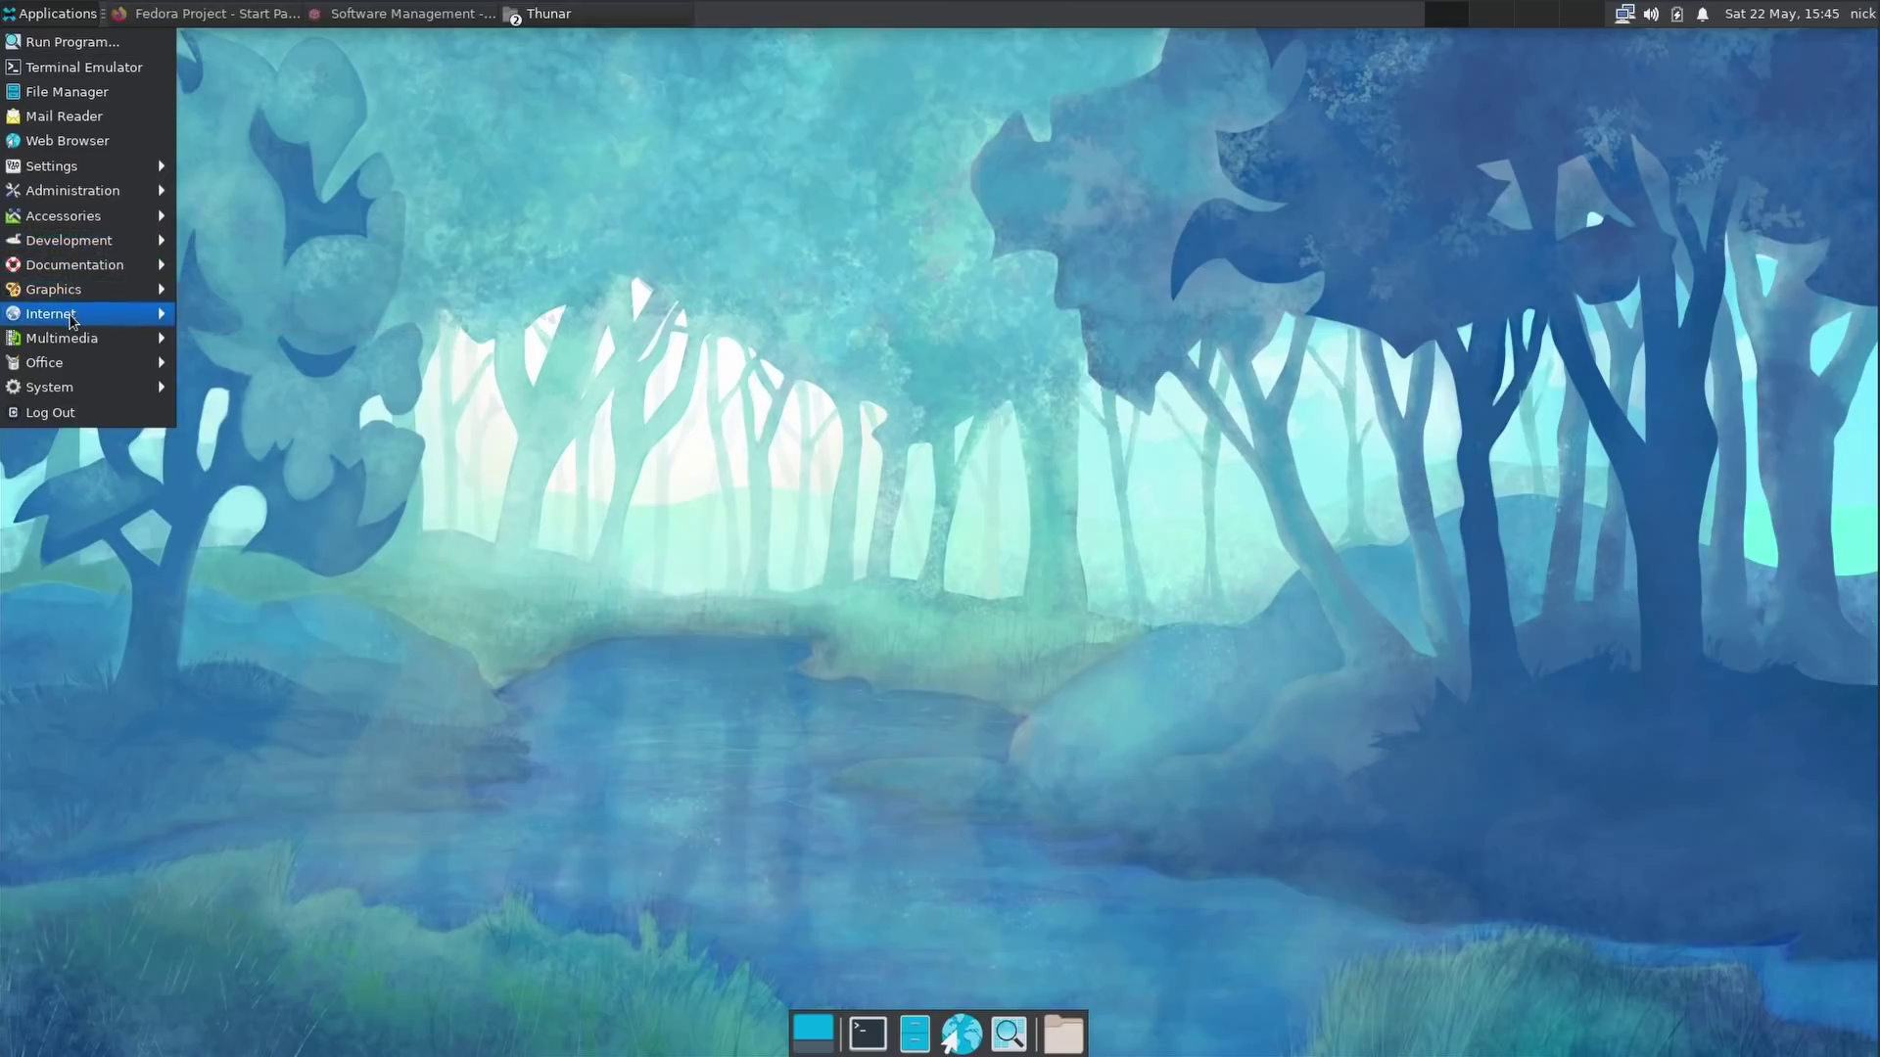
{"action": "mouse_move", "coordinate": [67, 336]}
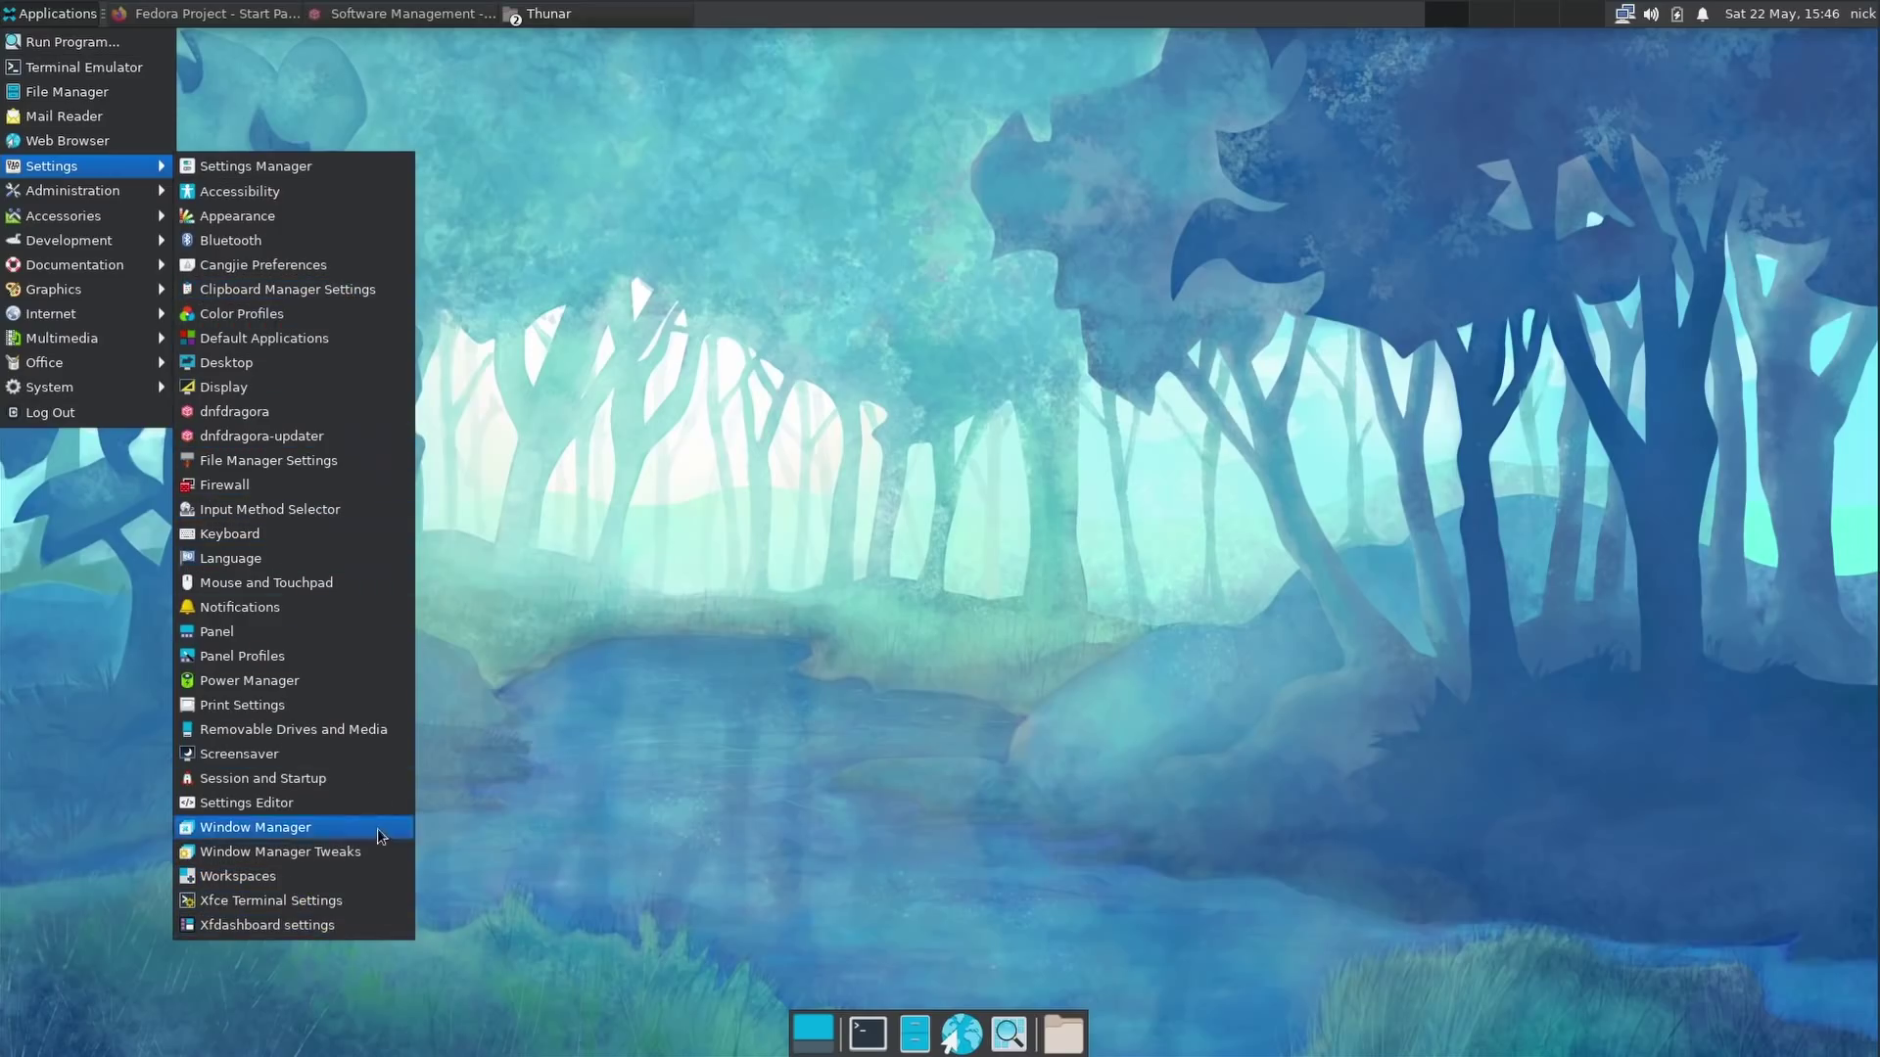
Check the window scaling options in Appearance settings, then close Appearance.
{"action": "left_click", "coordinate": [323, 166]}
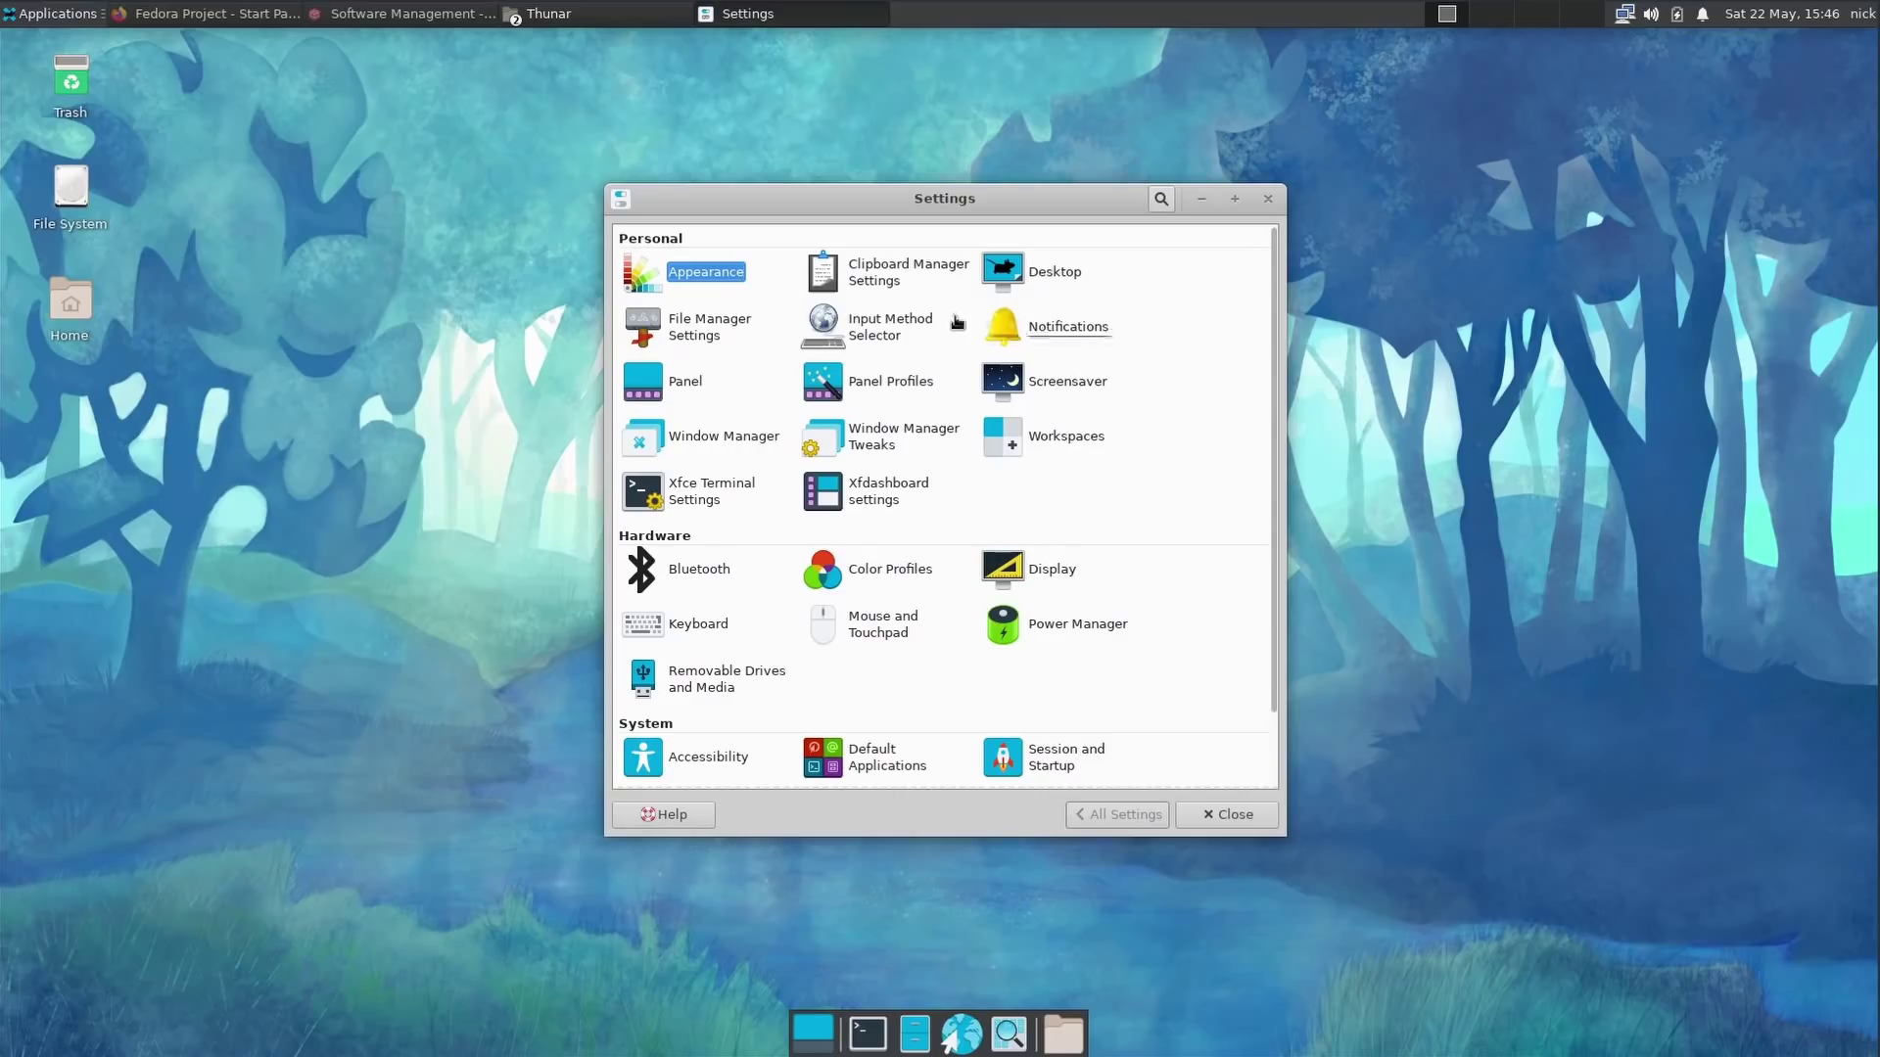
{"action": "left_click", "coordinate": [1267, 199]}
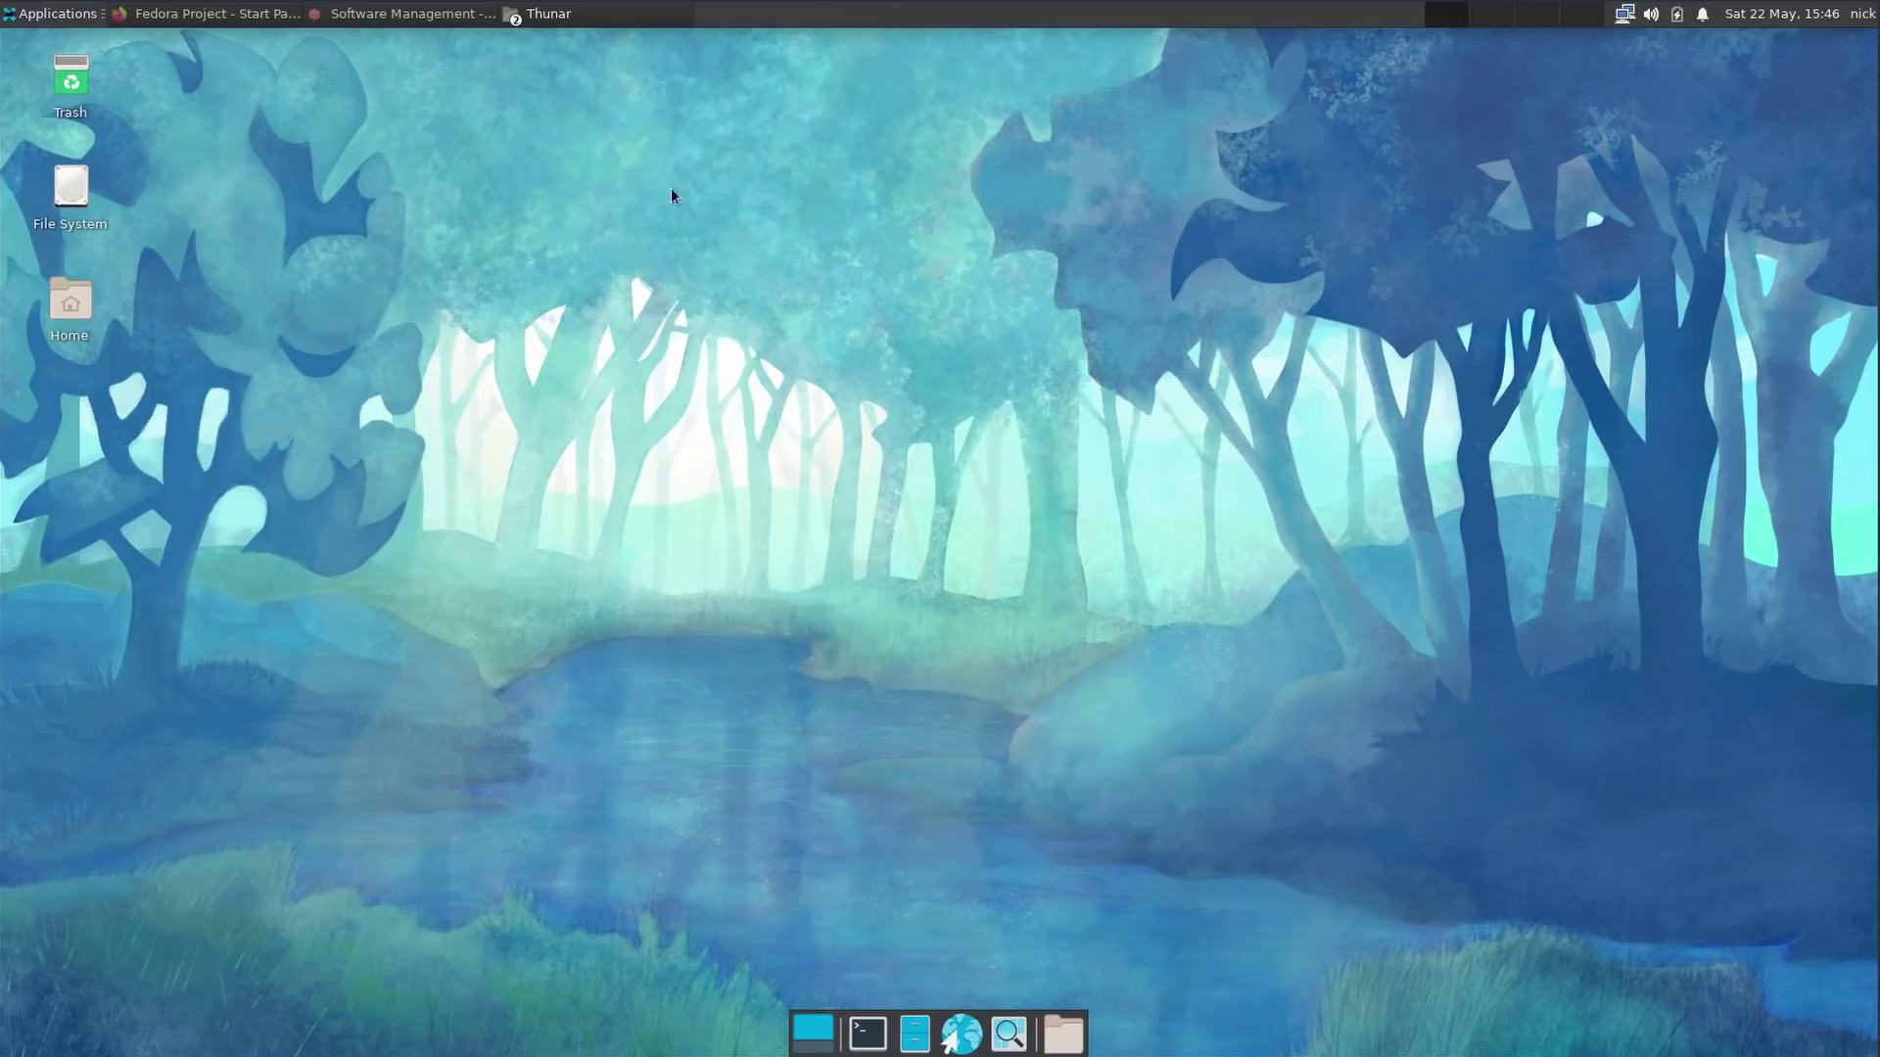
{"action": "left_click", "coordinate": [58, 14]}
{"action": "mouse_move", "coordinate": [145, 168]}
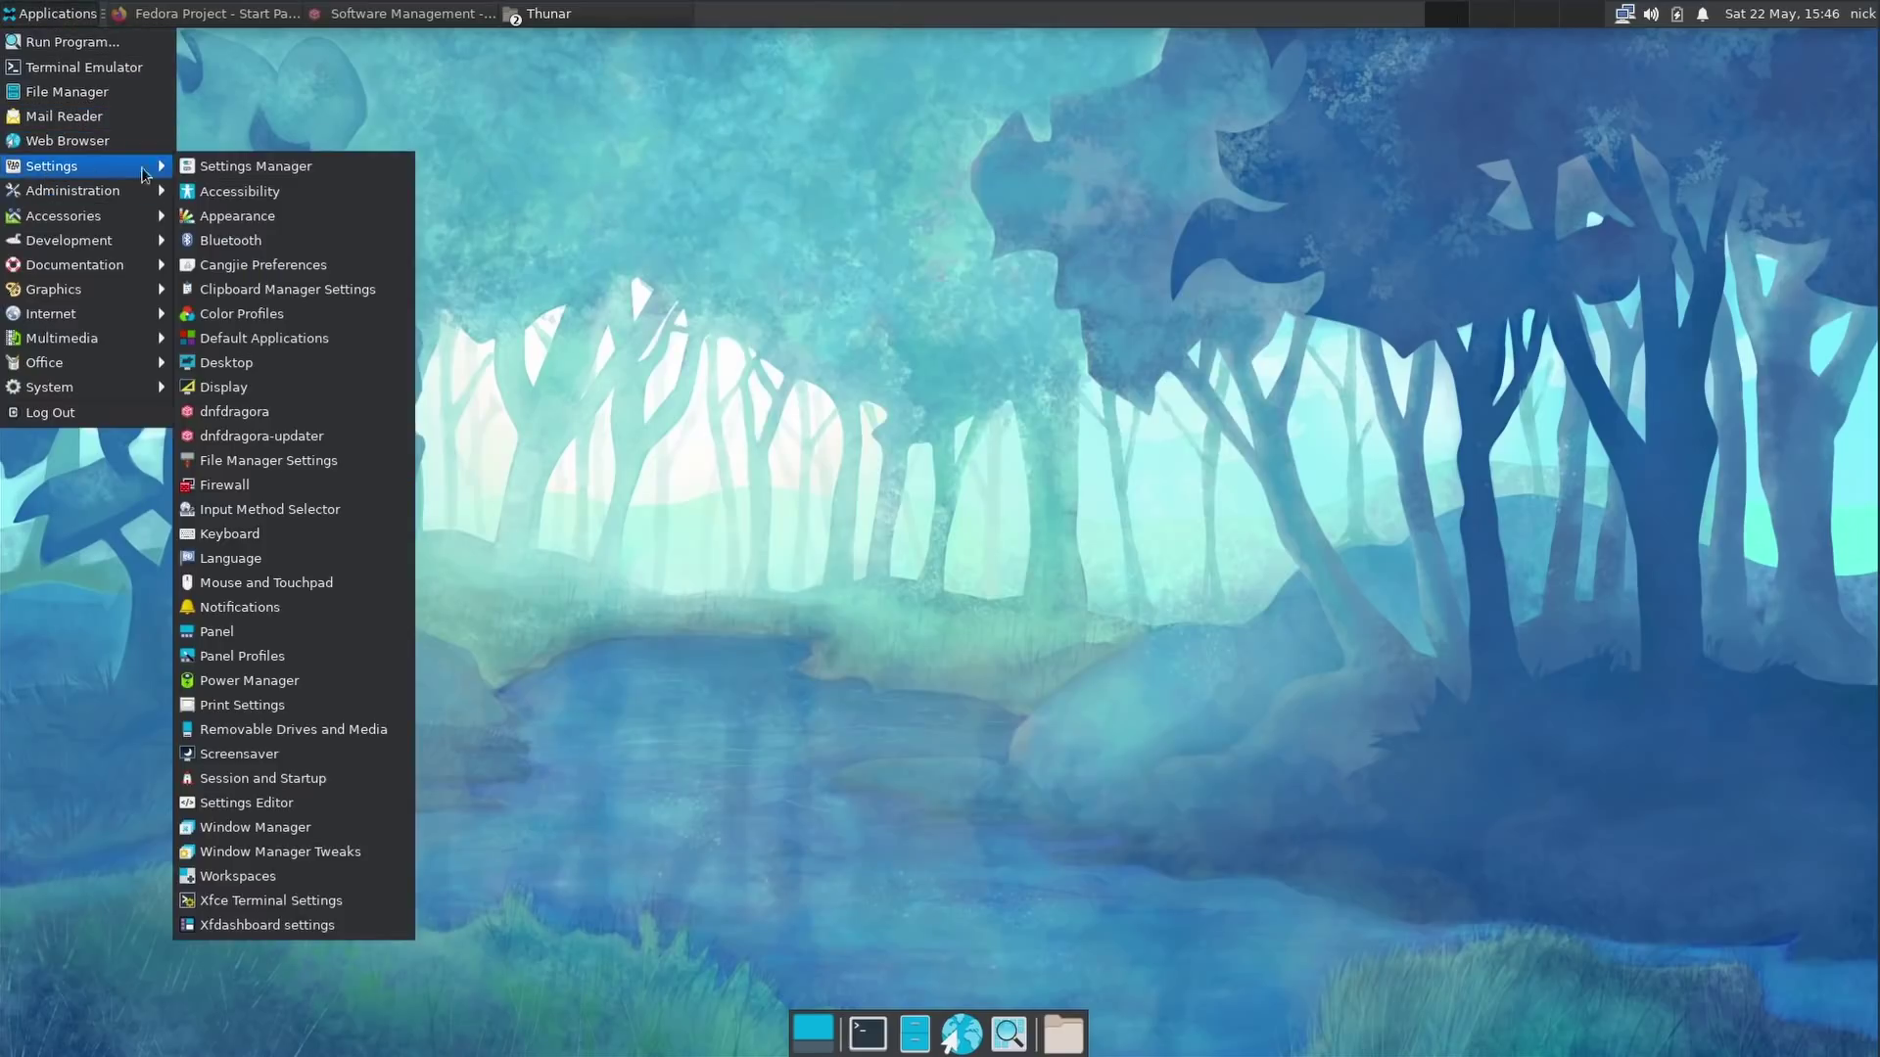
{"action": "left_click", "coordinate": [298, 216]}
{"action": "left_click", "coordinate": [903, 316]}
{"action": "left_click", "coordinate": [993, 318]}
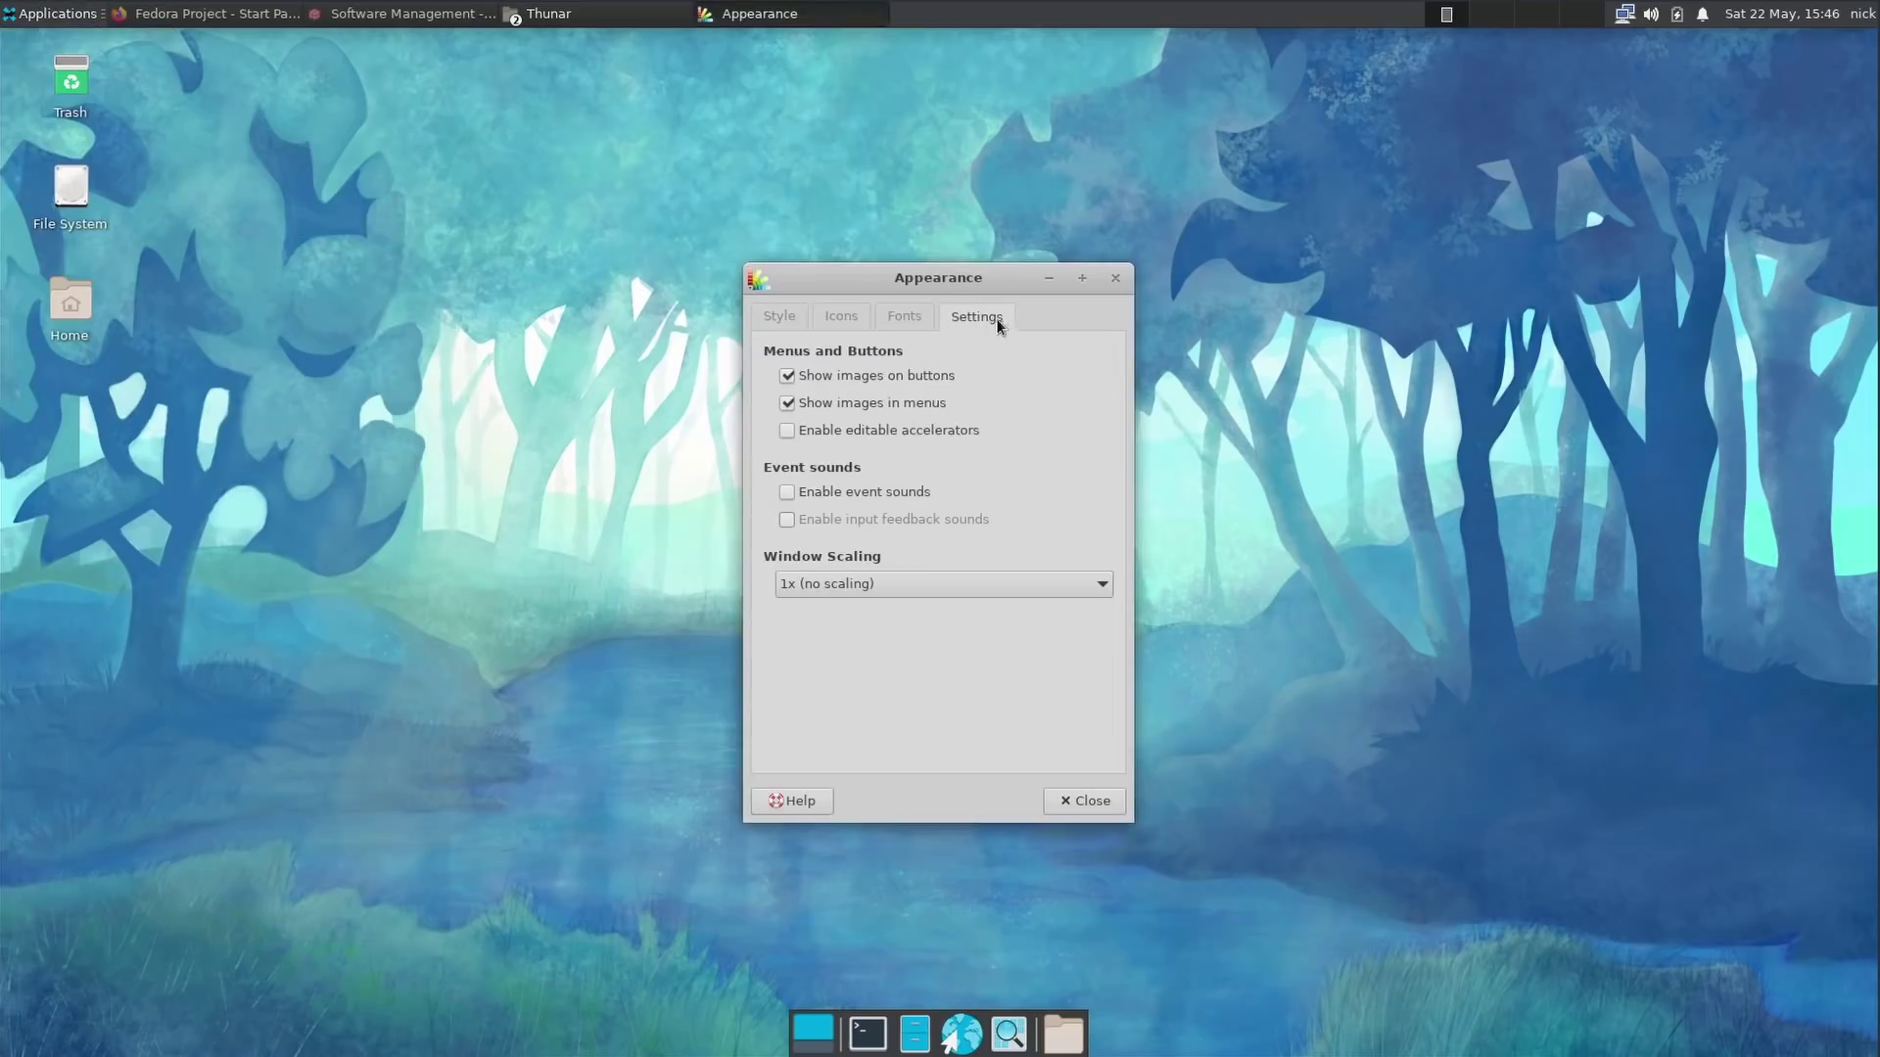
{"action": "left_click", "coordinate": [1119, 280]}
Open File Manager Settings from the Applications Settings submenu.
{"action": "left_click", "coordinate": [57, 14]}
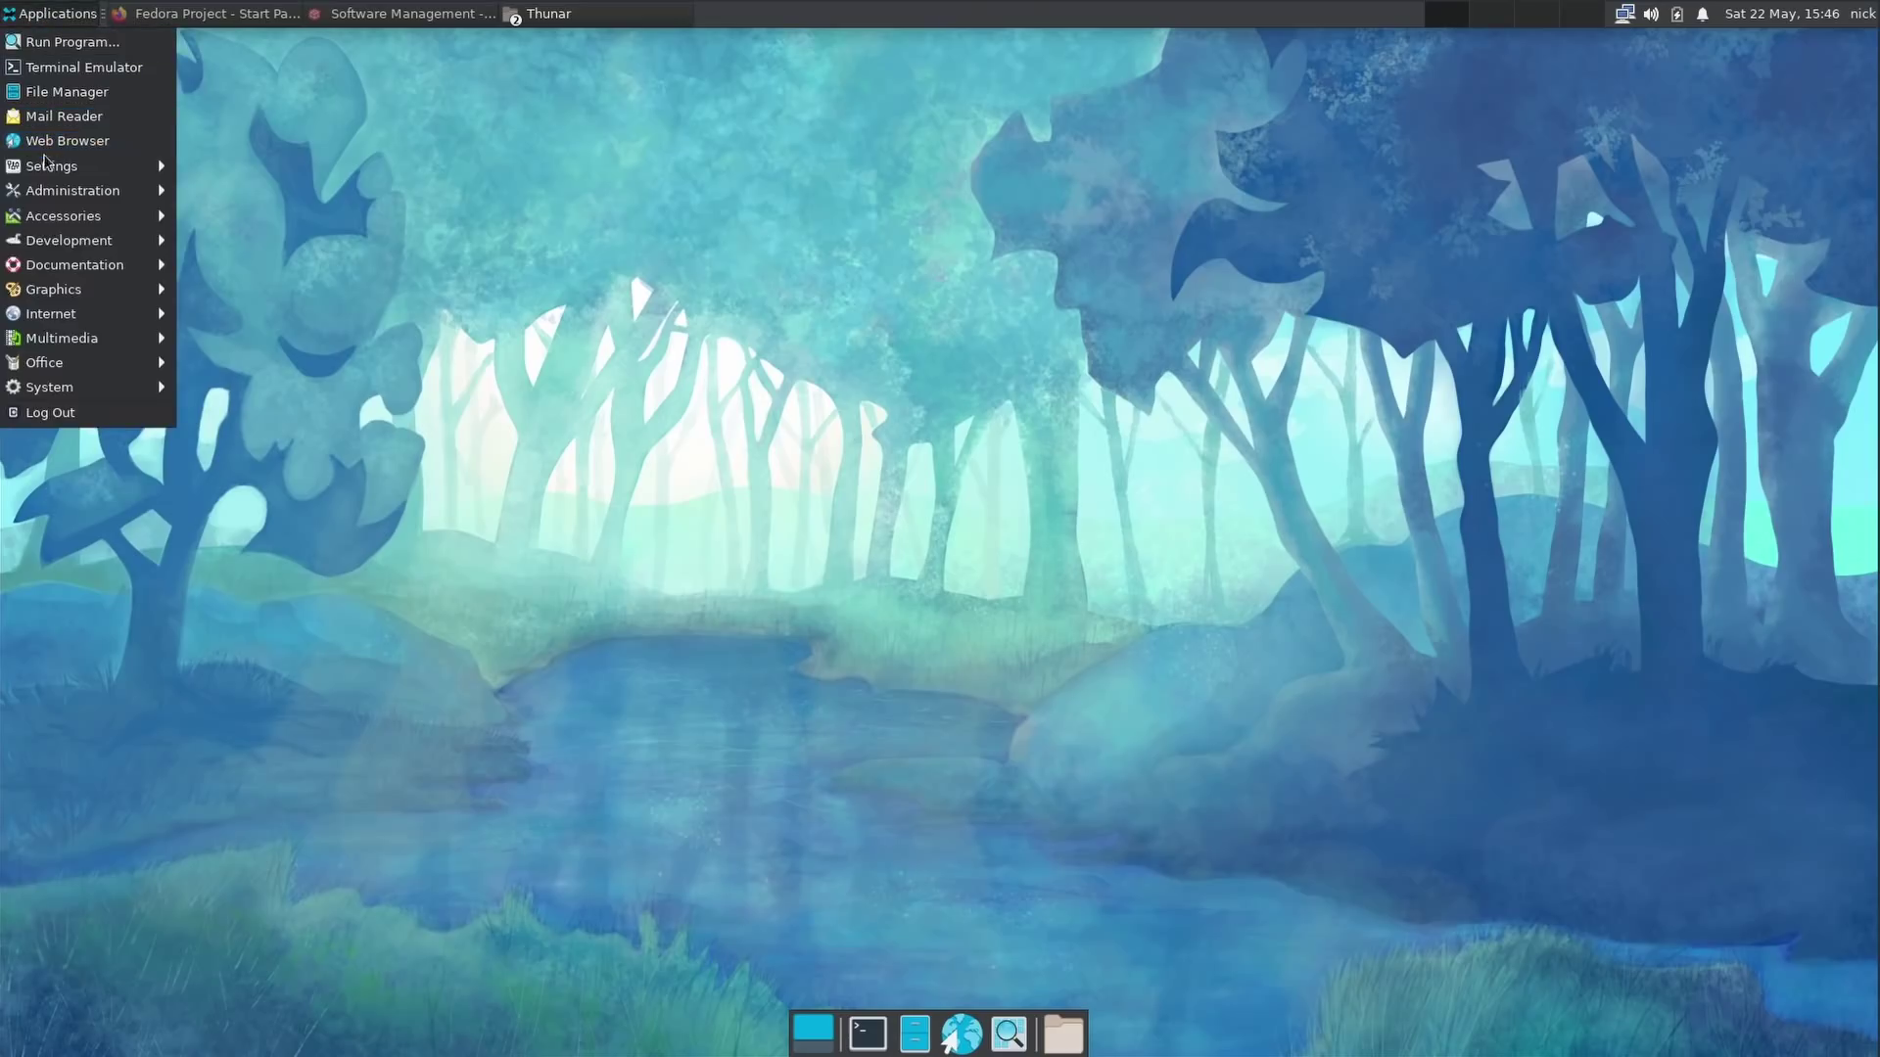
{"action": "mouse_move", "coordinate": [165, 174]}
{"action": "left_click", "coordinate": [298, 461]}
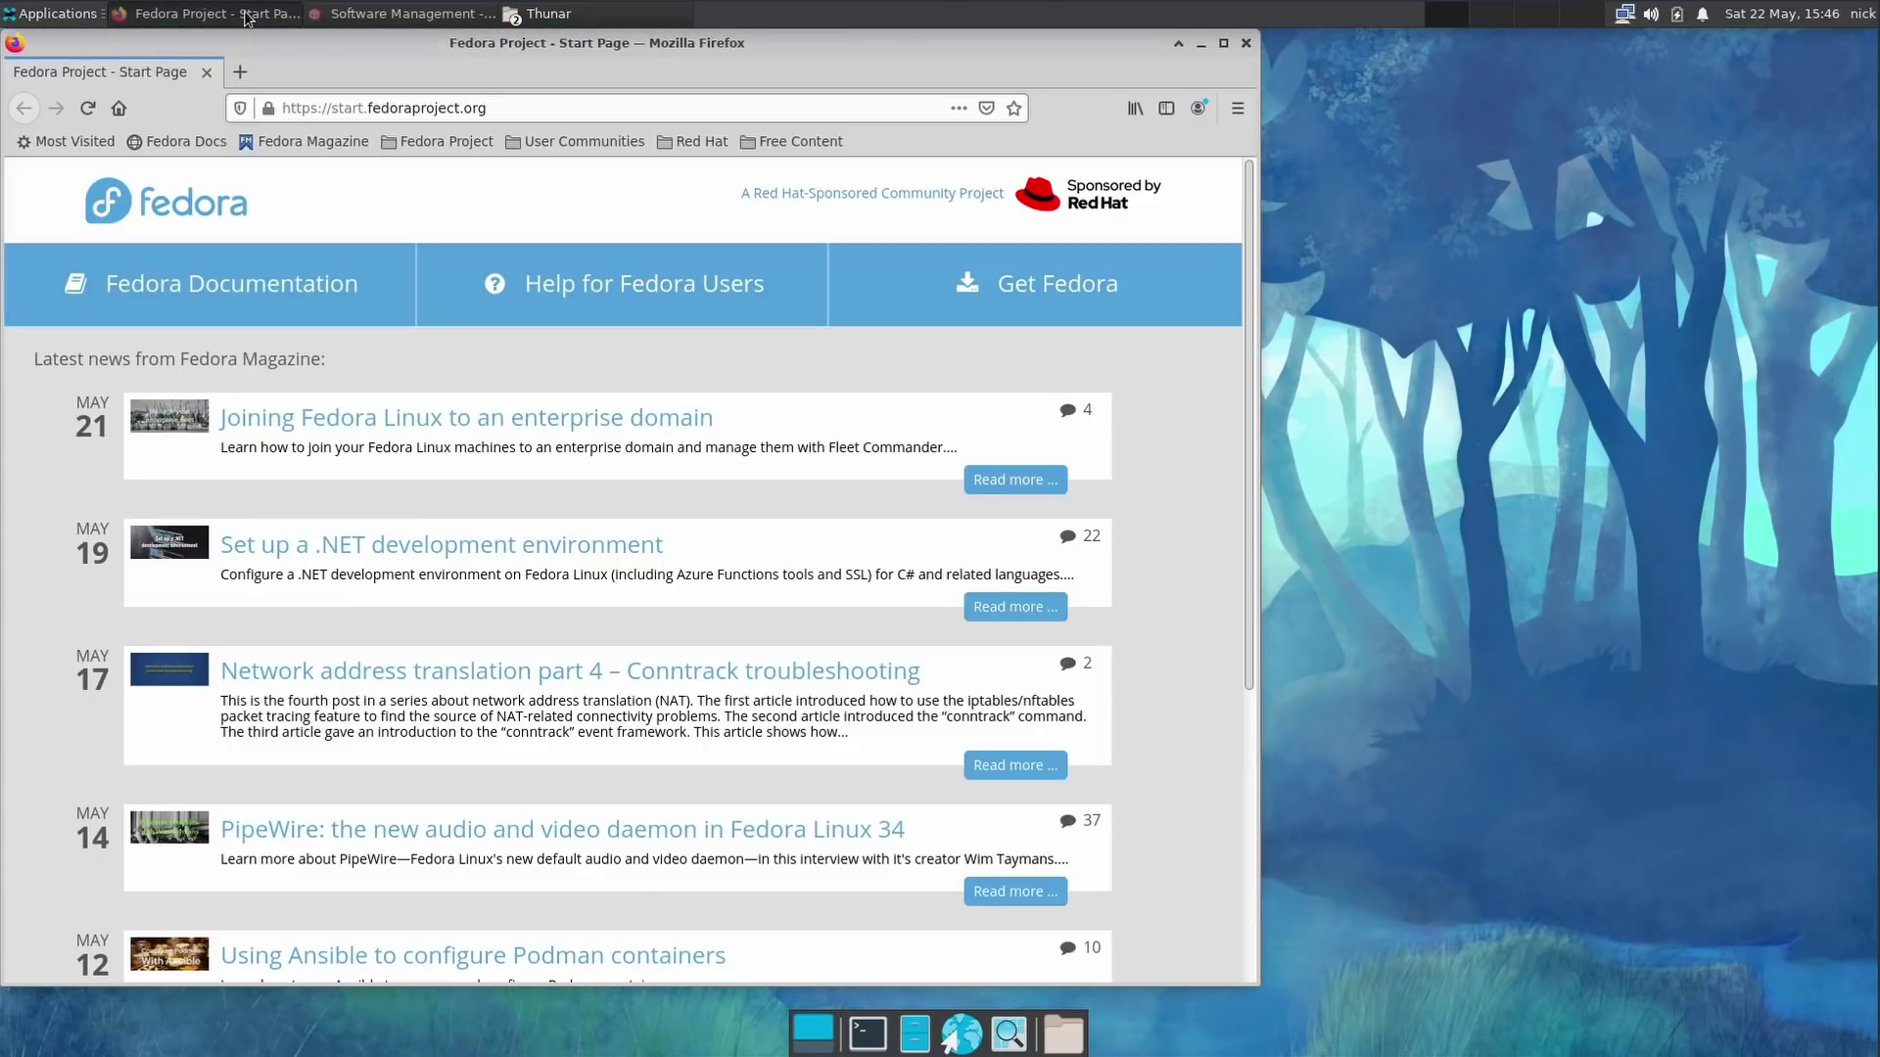
{"action": "left_click", "coordinate": [244, 16]}
Bring up, then minimize, the Fedora start page and Software Management windows.
{"action": "left_click", "coordinate": [401, 14]}
{"action": "left_click", "coordinate": [402, 14]}
Move the old home and Downloads Thunar windows to centre and close both.
{"action": "left_click", "coordinate": [597, 18]}
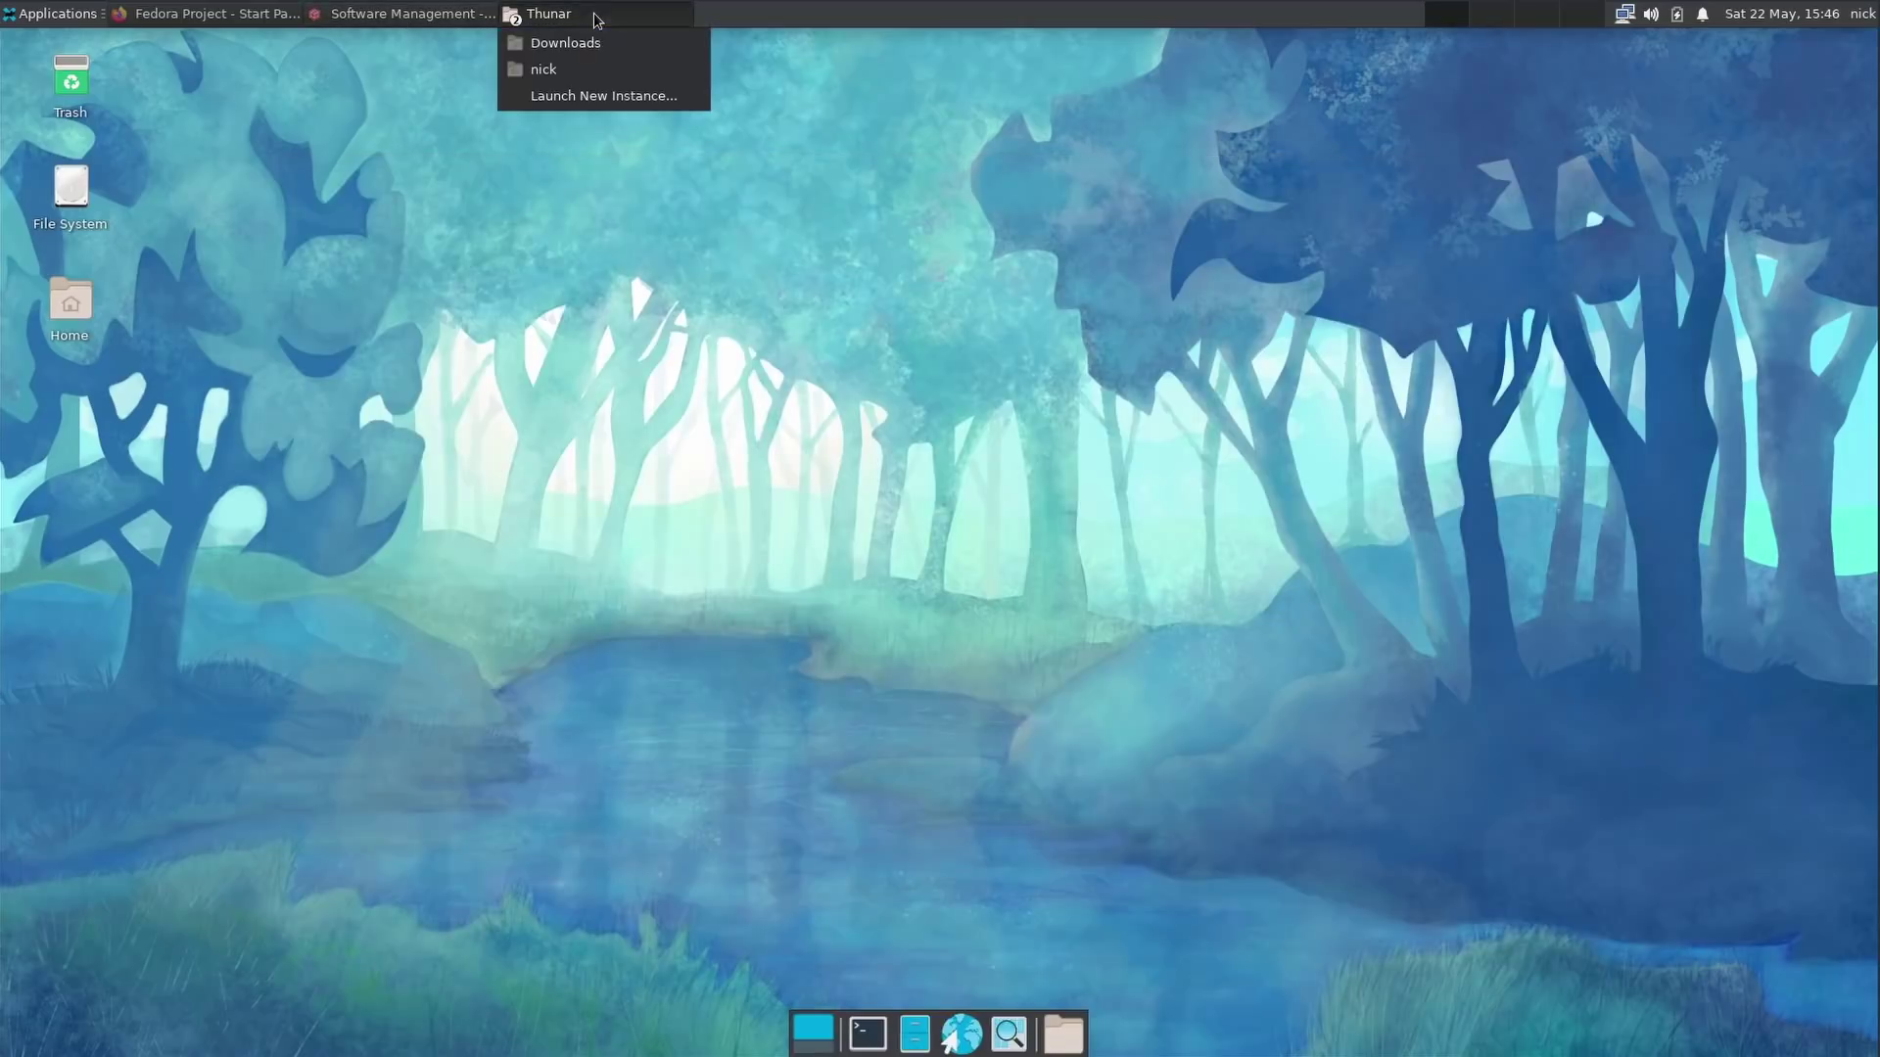
{"action": "left_click", "coordinate": [573, 71]}
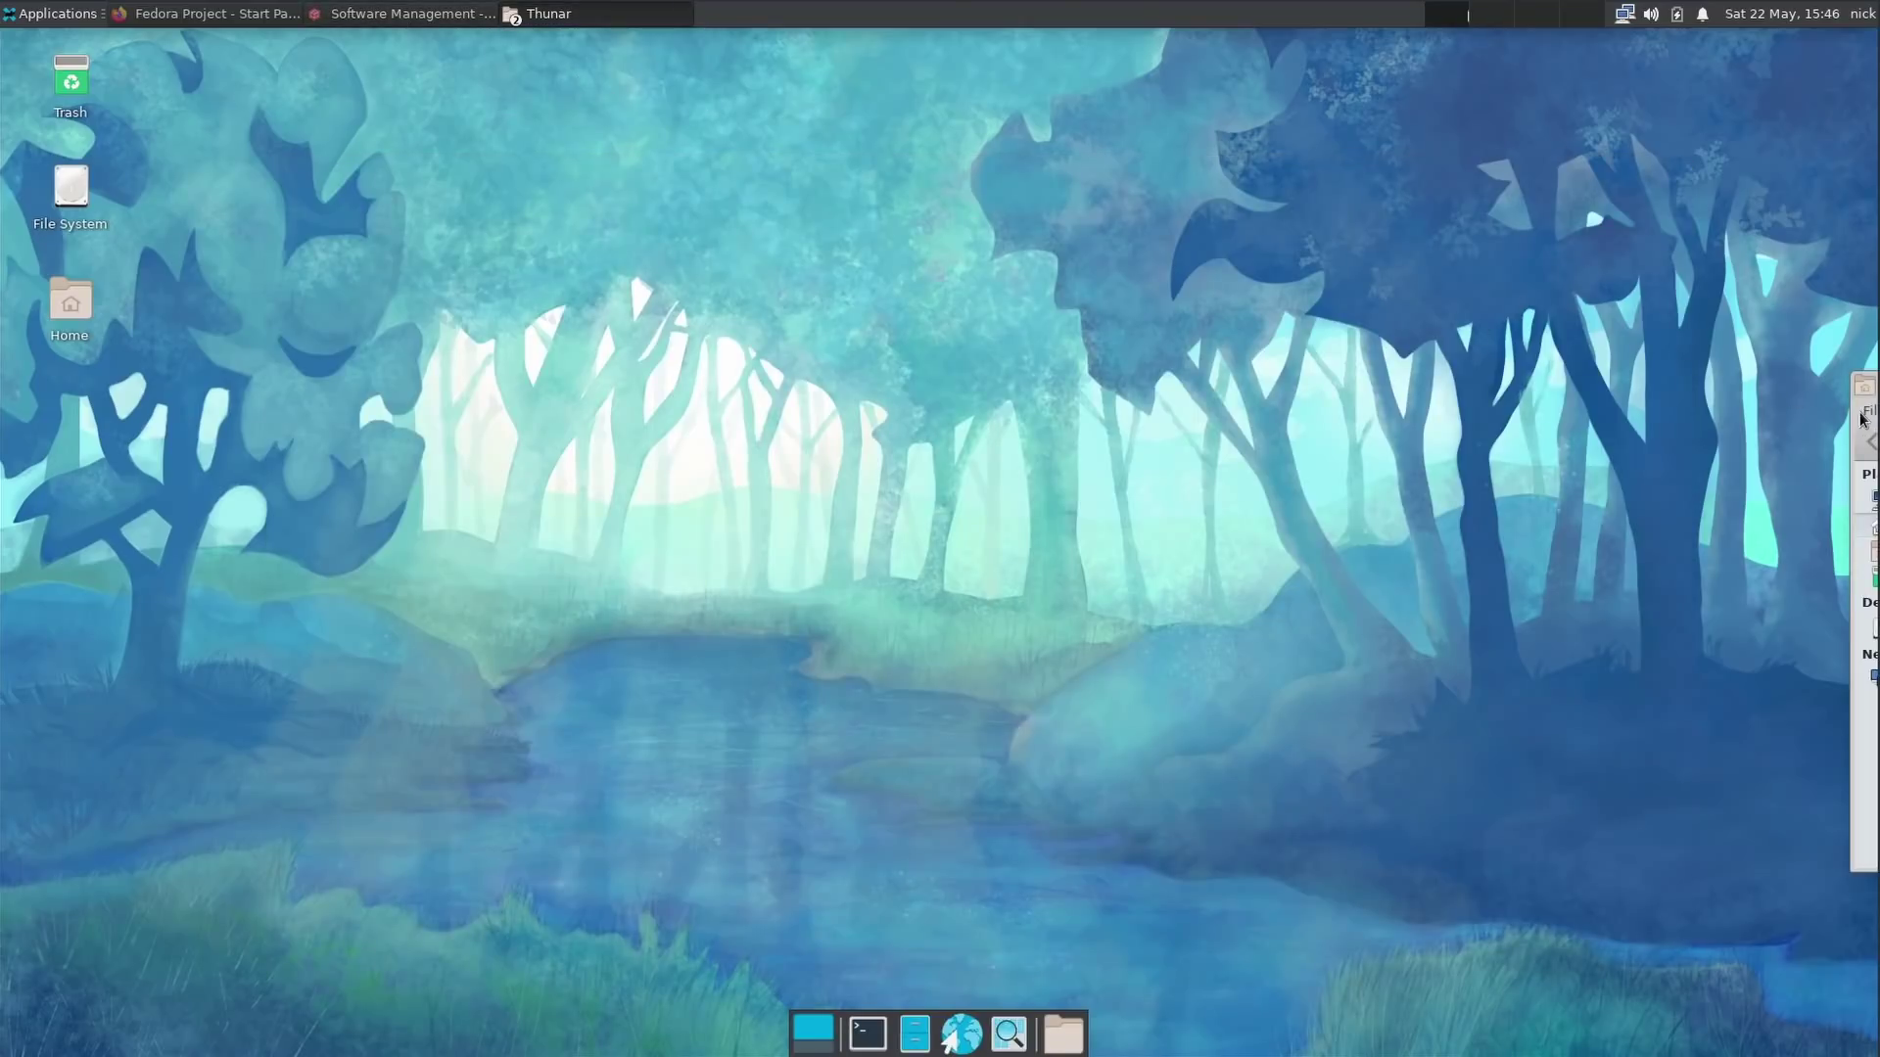
{"action": "key", "text": "alt+f"}
{"action": "left_click", "coordinate": [1803, 405]}
{"action": "left_click_drag", "start_coordinate": [1865, 438], "coordinate": [588, 338]}
{"action": "left_click", "coordinate": [1014, 325]}
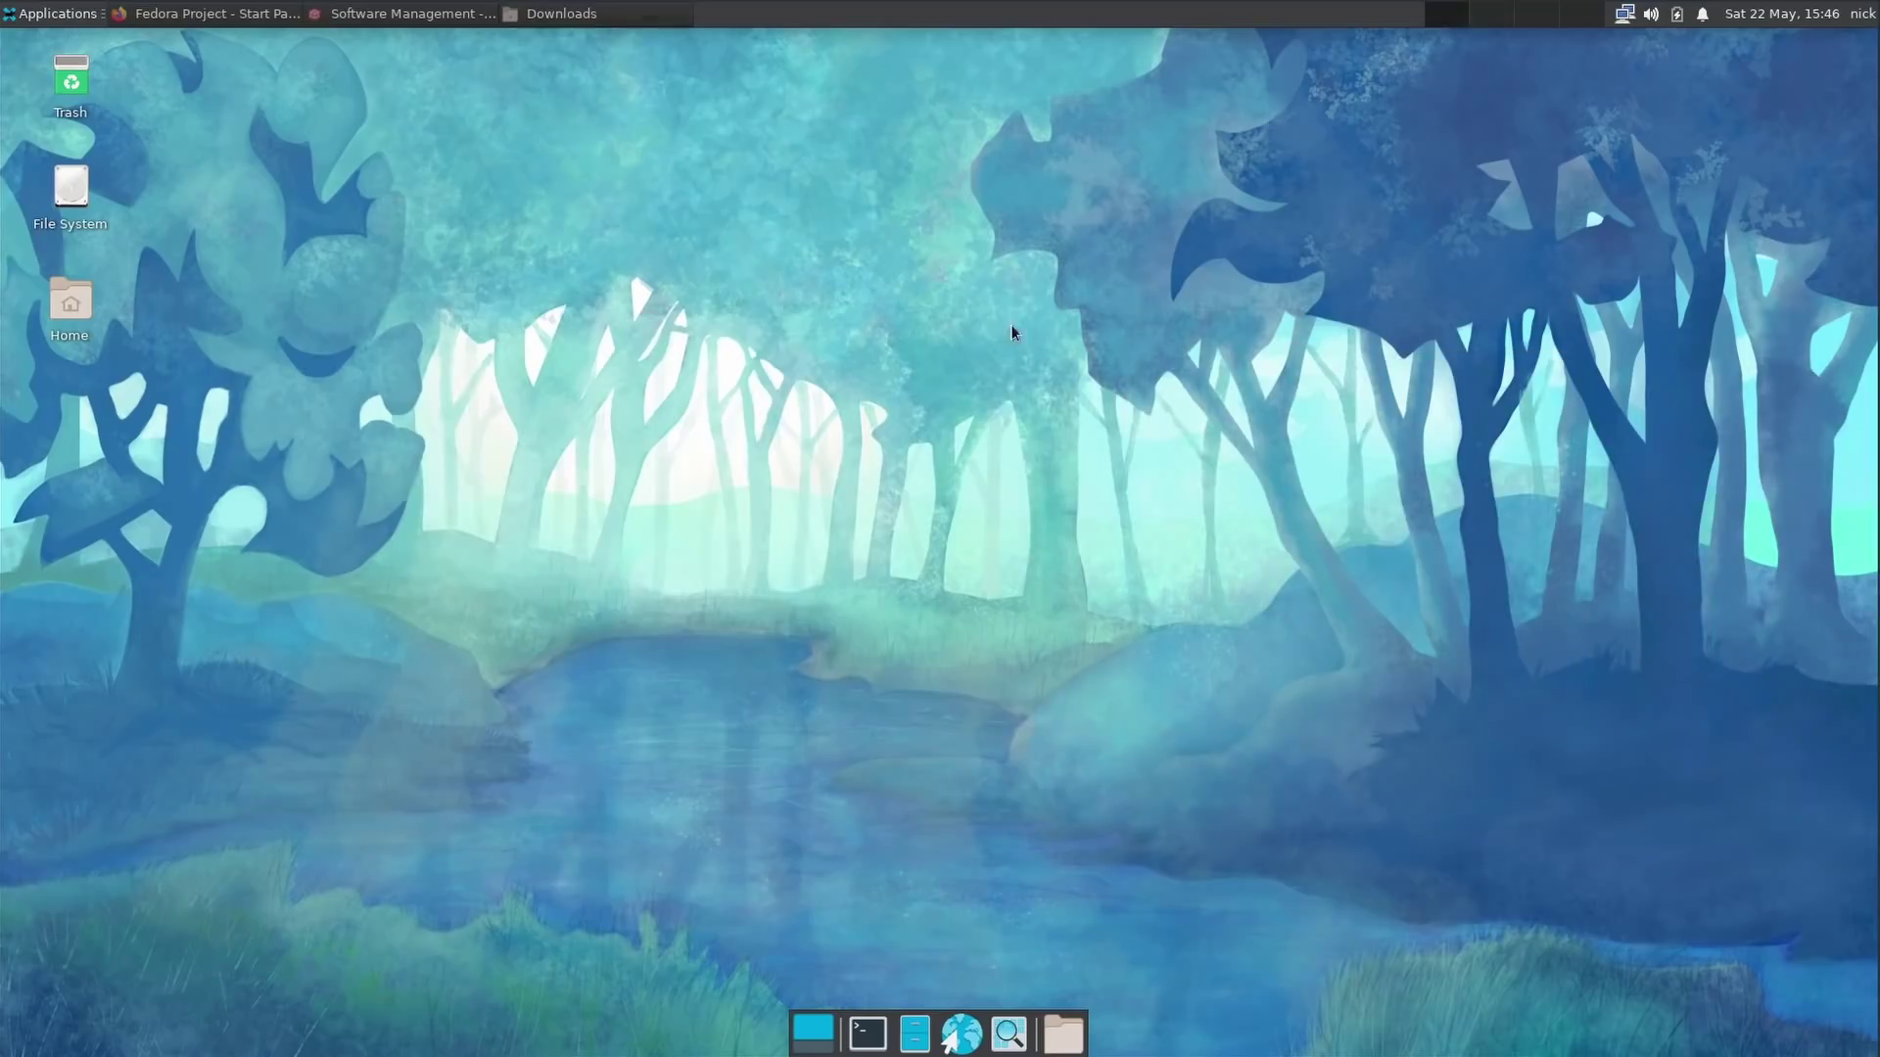
{"action": "left_click", "coordinate": [560, 13]}
{"action": "left_click_drag", "start_coordinate": [1816, 506], "coordinate": [499, 341]}
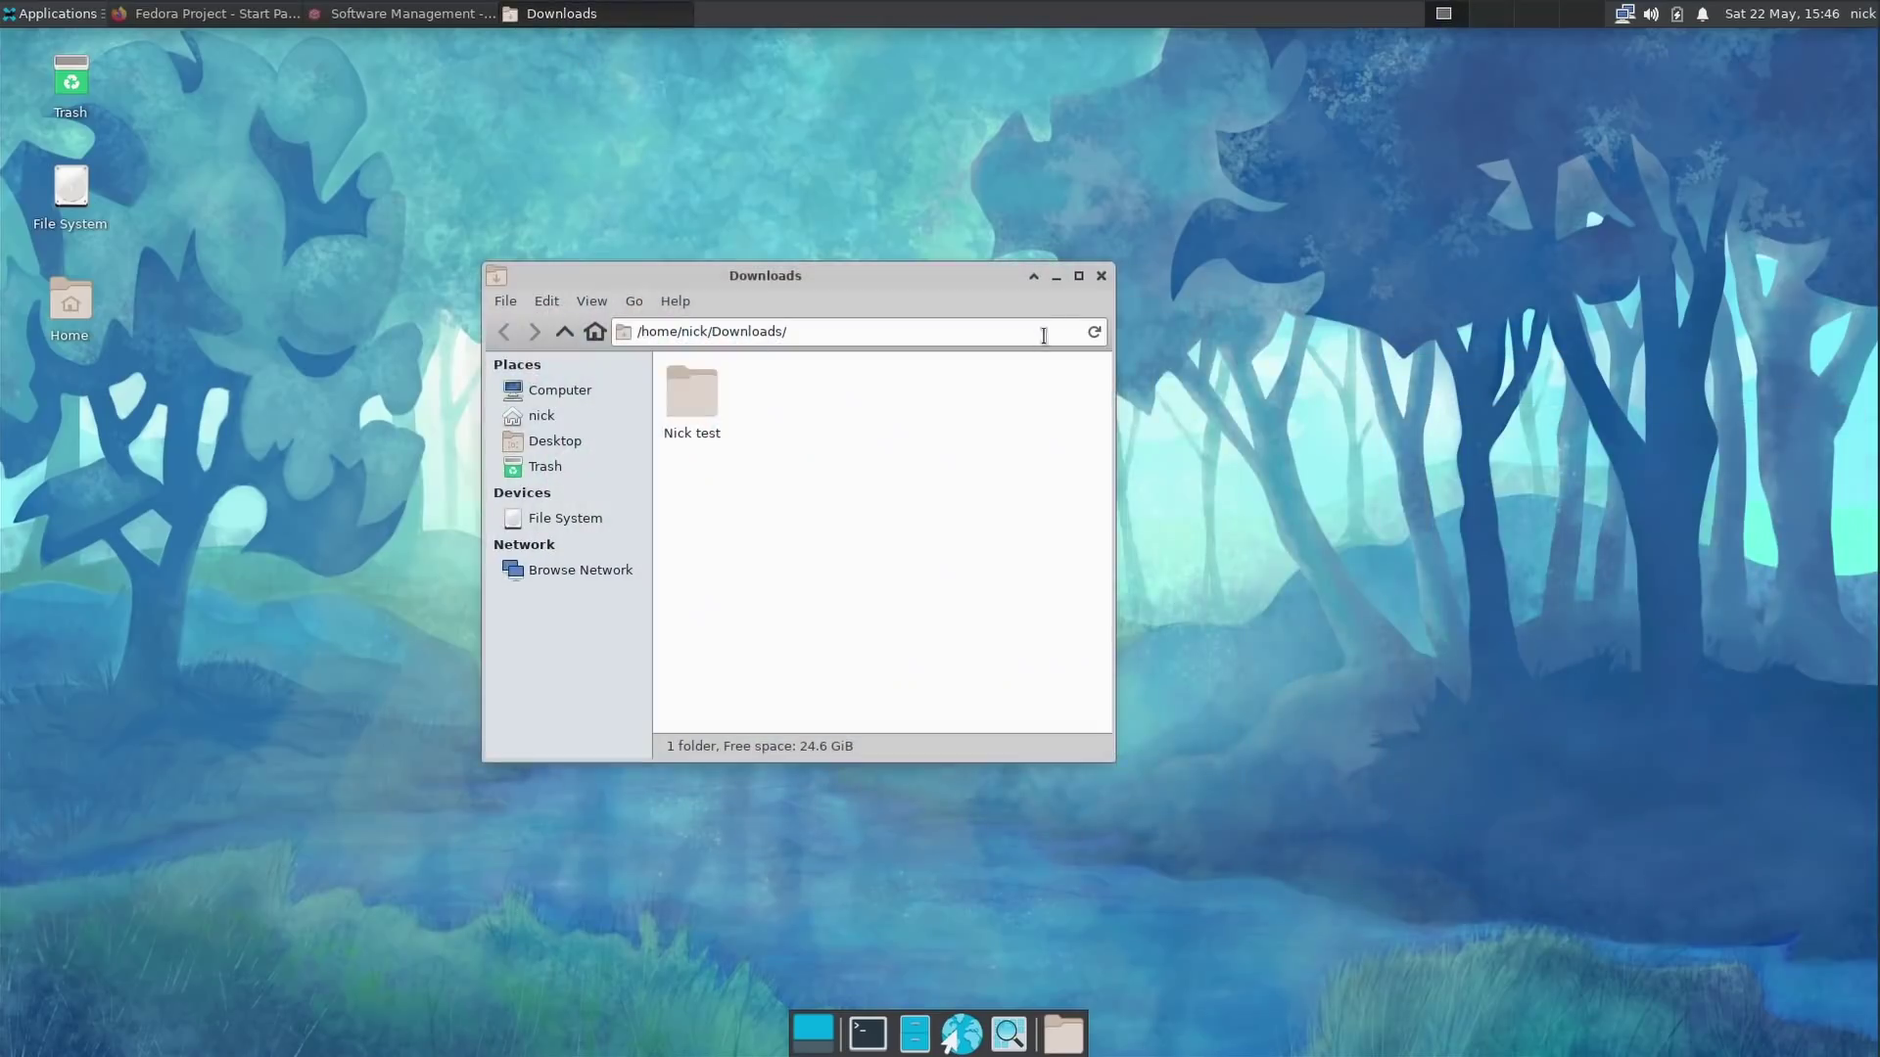
{"action": "left_click", "coordinate": [1104, 277]}
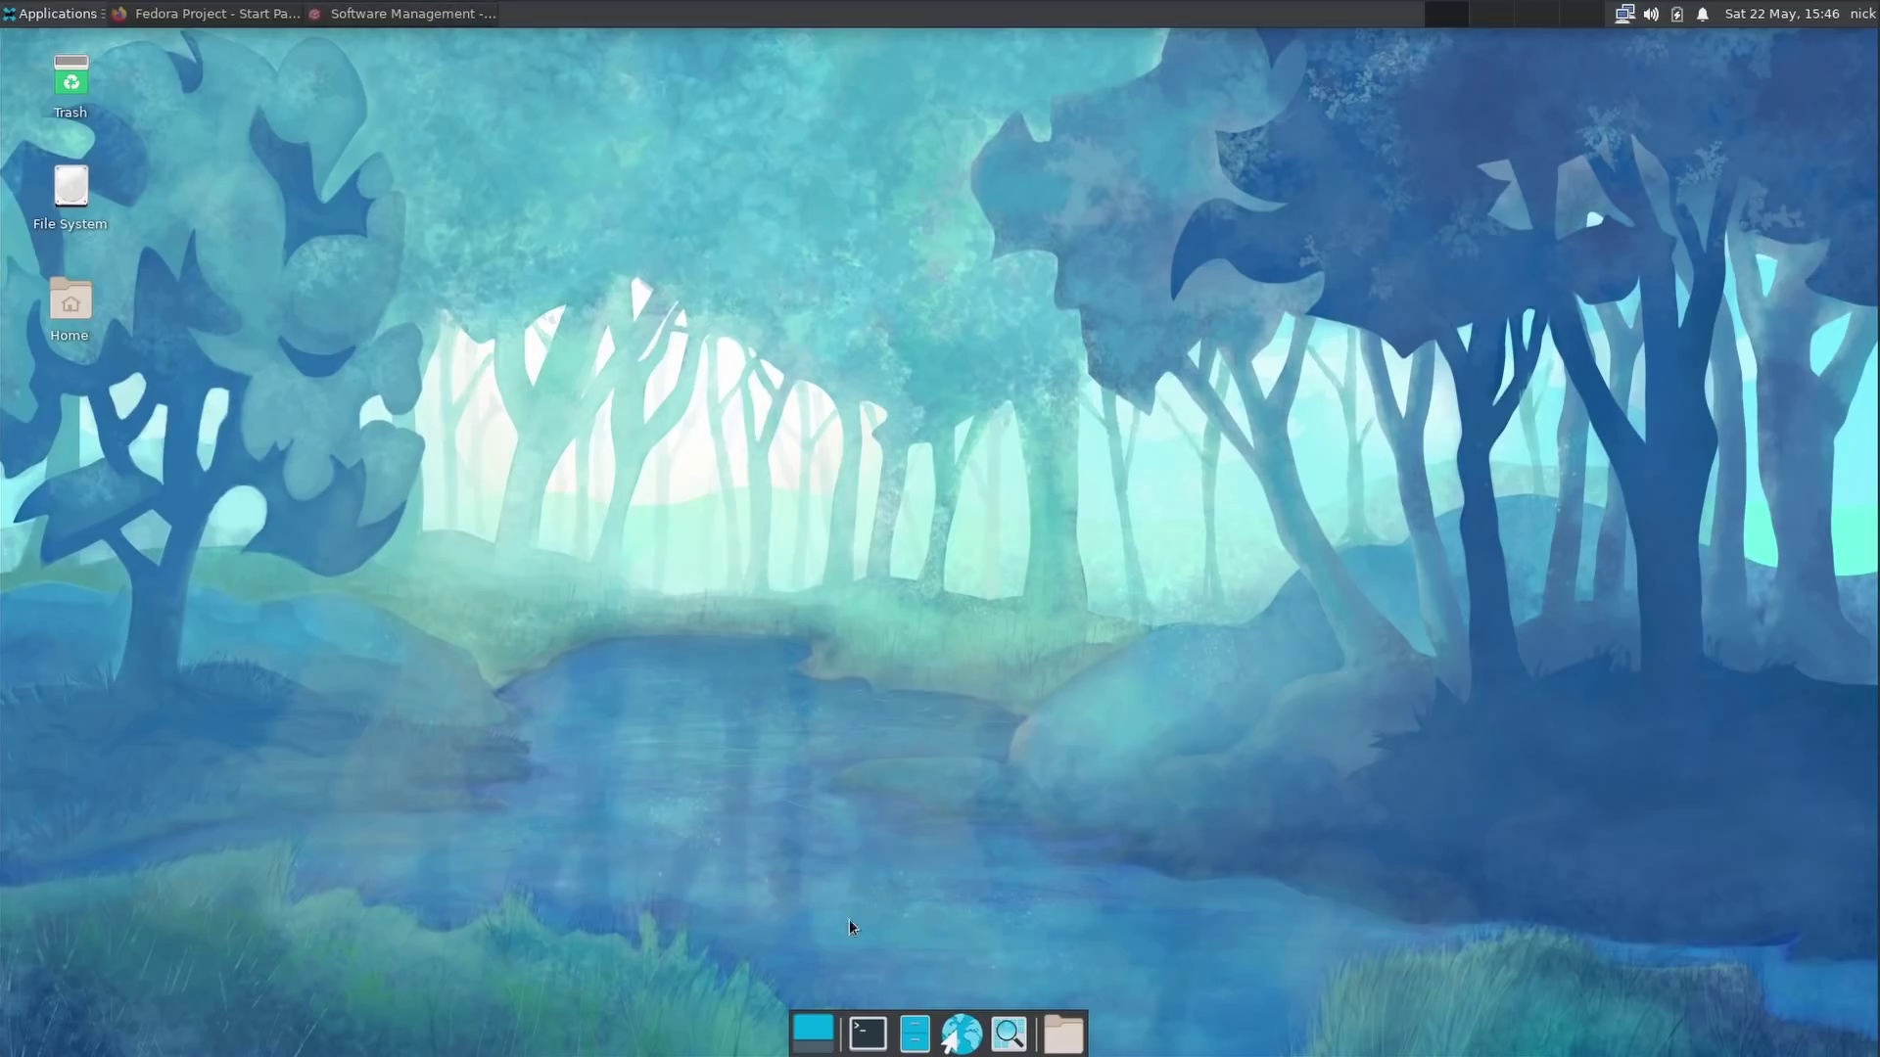
Launch a new Thunar window on the home folder from the dock.
{"action": "left_click", "coordinate": [914, 1034]}
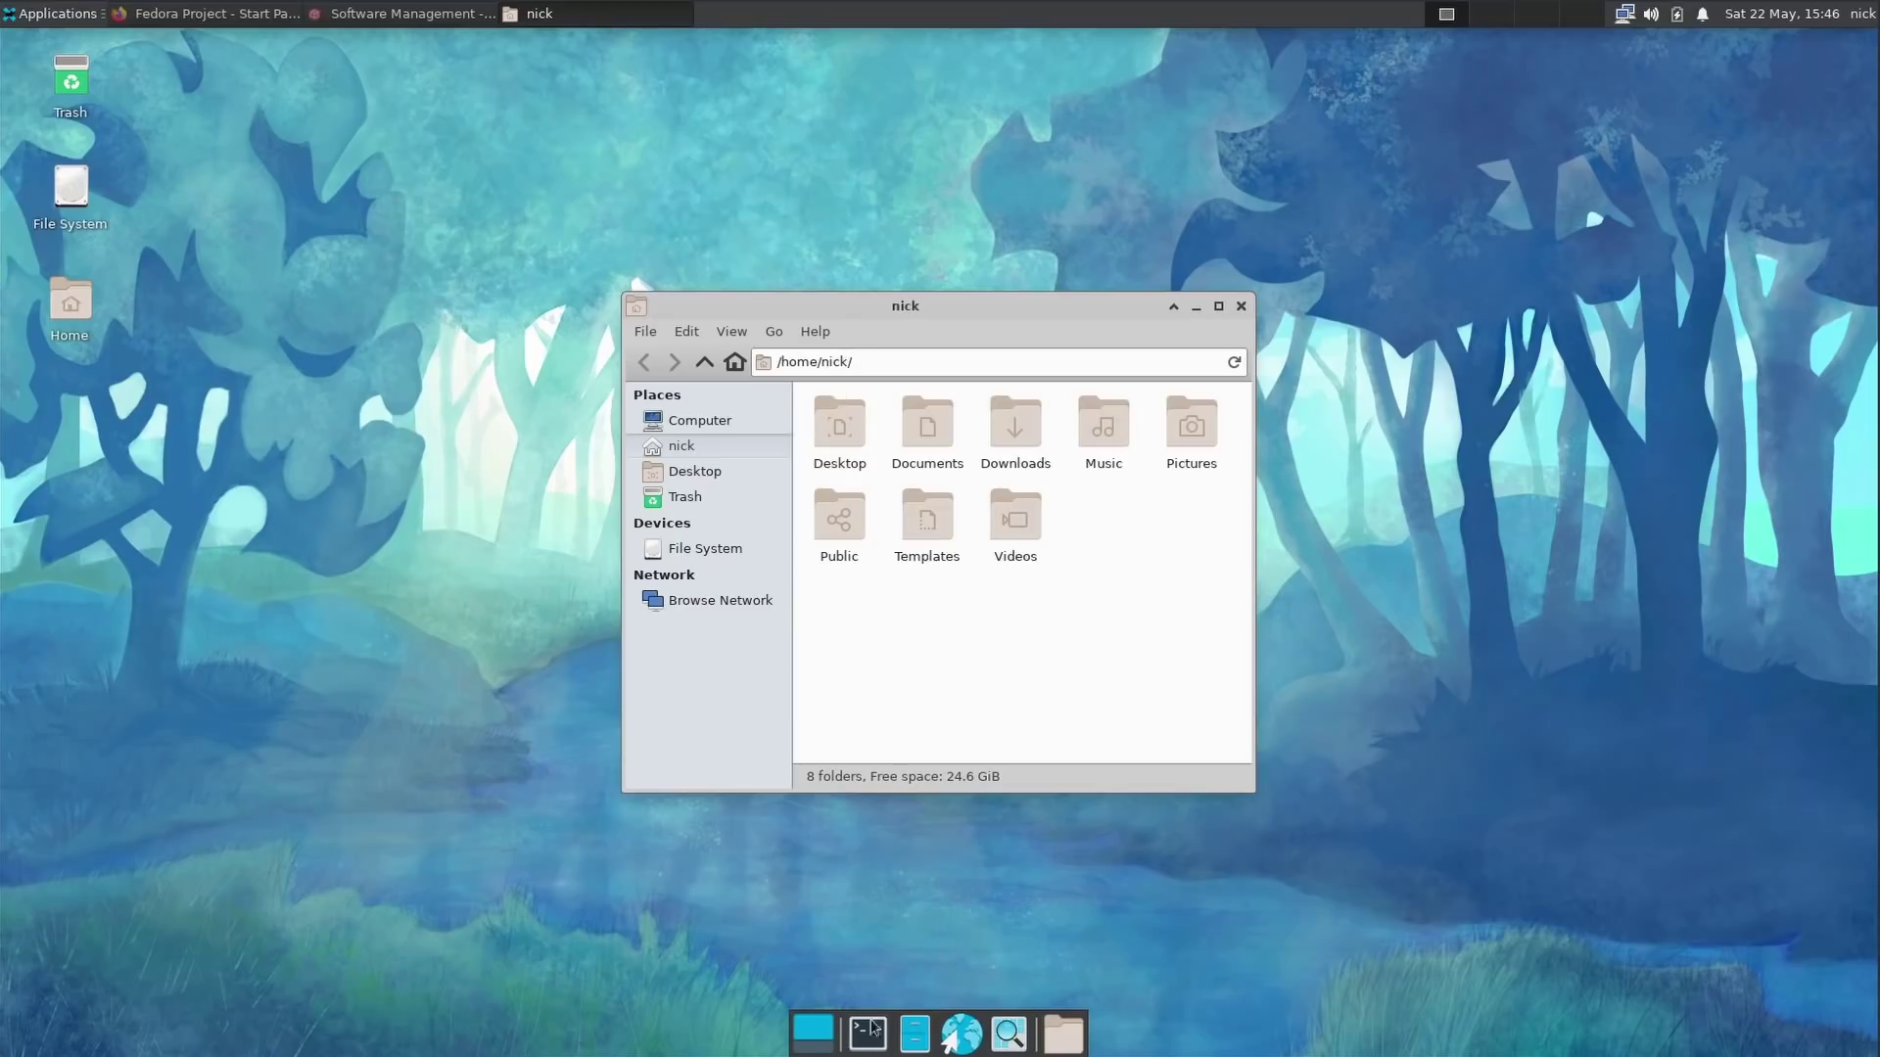
{"action": "left_click", "coordinate": [575, 21]}
{"action": "left_click", "coordinate": [584, 18]}
{"action": "left_click", "coordinate": [581, 18]}
{"action": "left_click", "coordinate": [582, 18]}
{"action": "left_click", "coordinate": [580, 16]}
{"action": "left_click", "coordinate": [578, 16]}
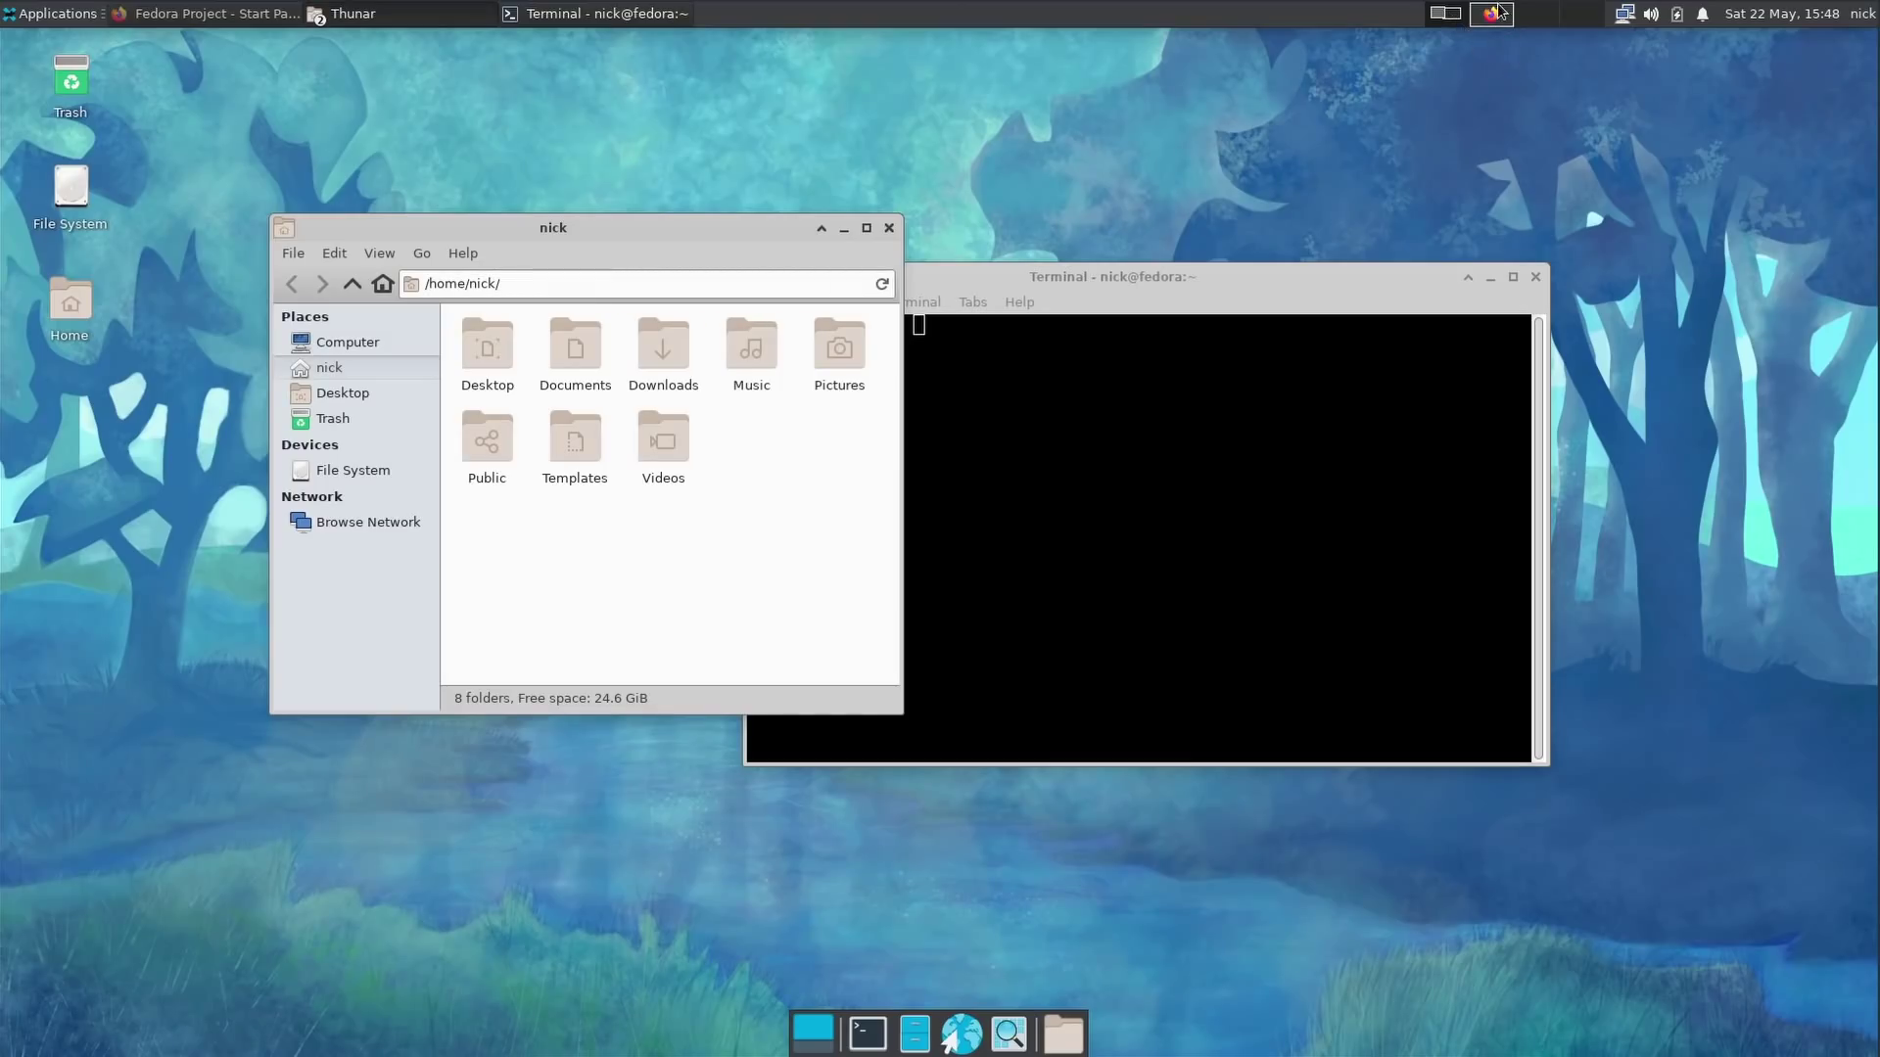
{"action": "left_click", "coordinate": [1497, 13]}
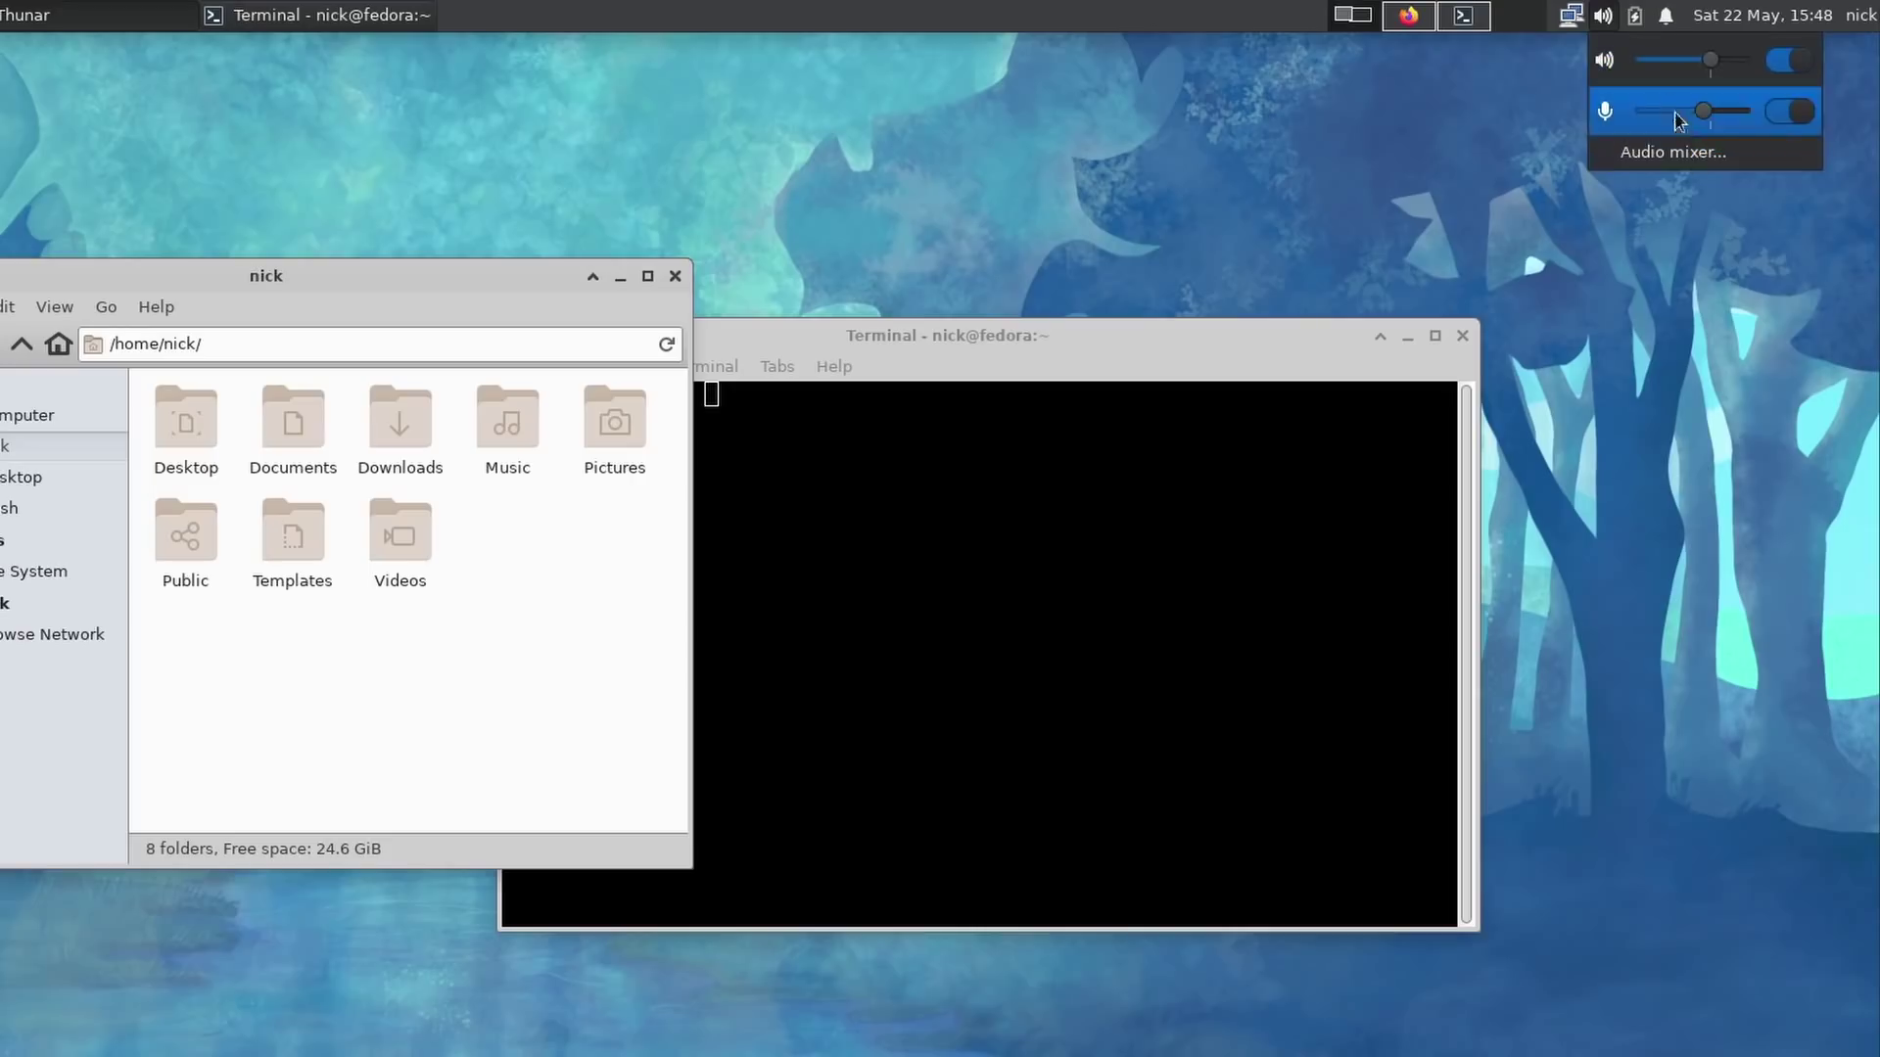
Look at the power manager options, then turn on notifications' Do not disturb.
{"action": "left_click", "coordinate": [1634, 15]}
{"action": "left_click", "coordinate": [1634, 16]}
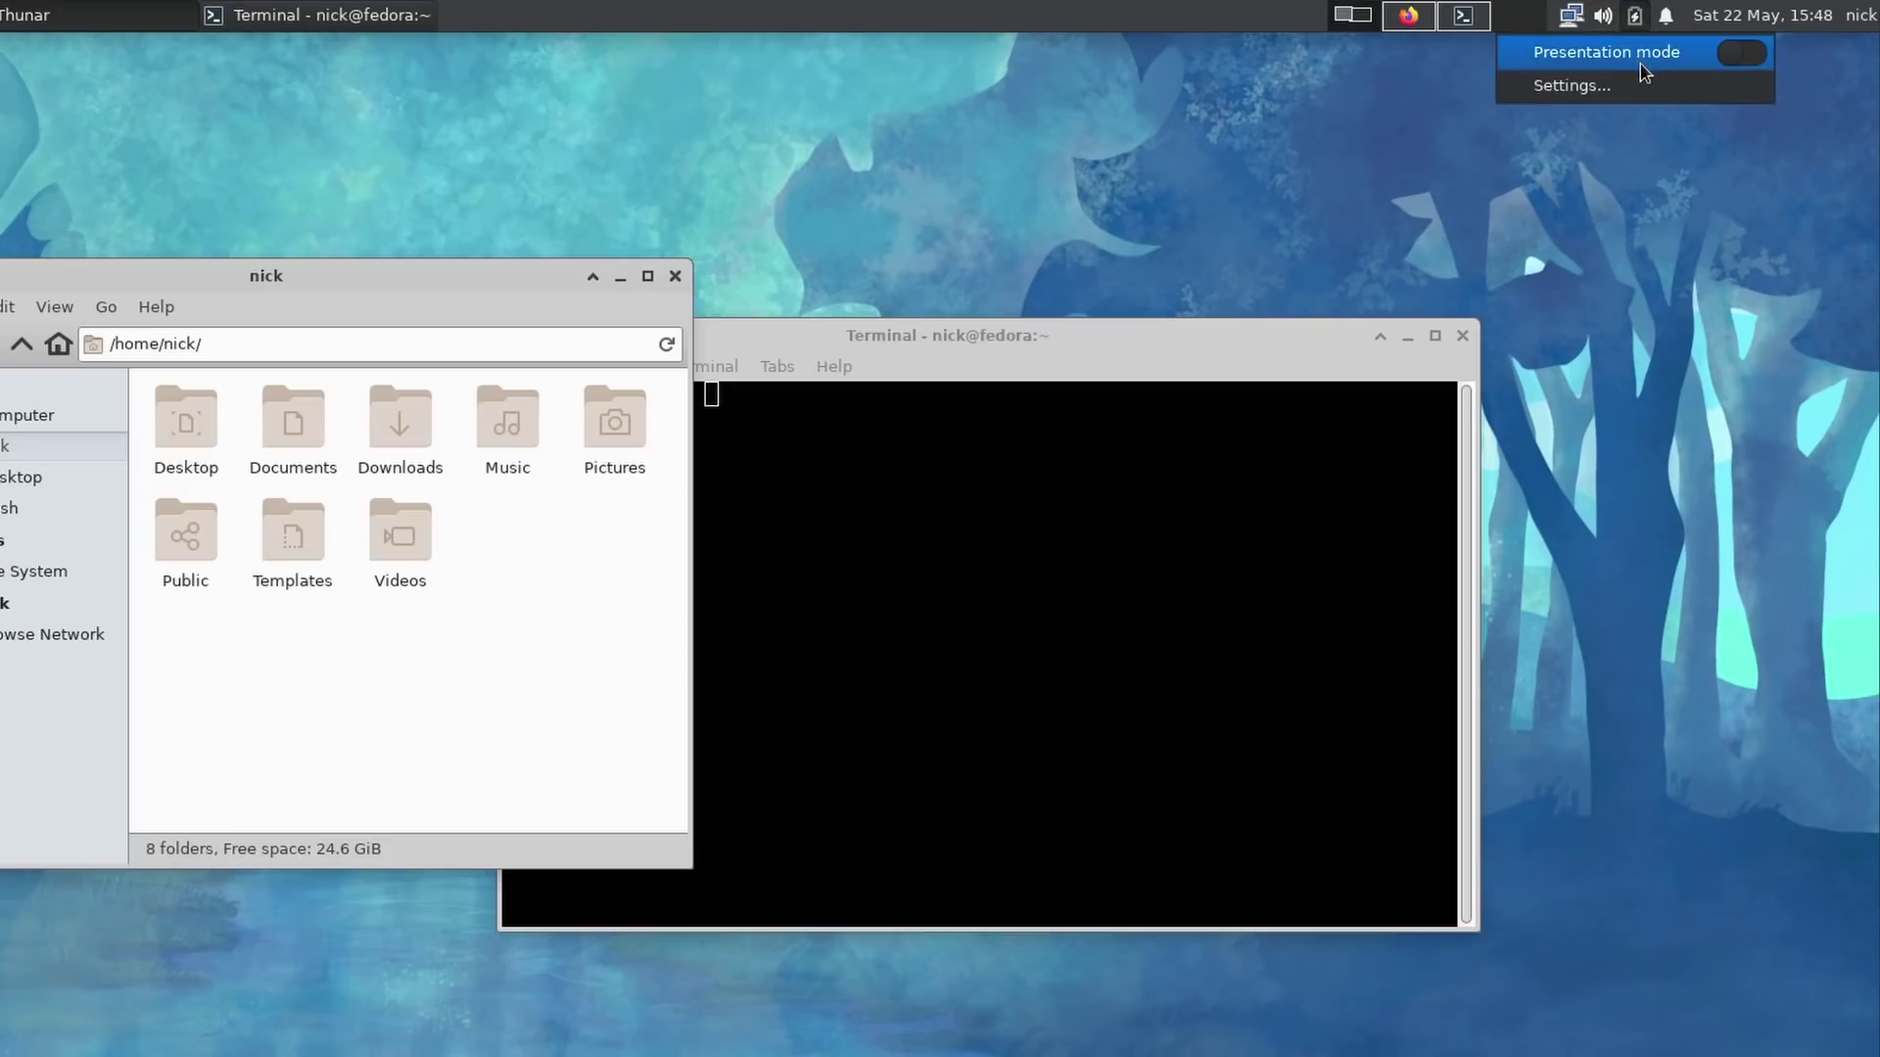
{"action": "left_click", "coordinate": [1666, 19]}
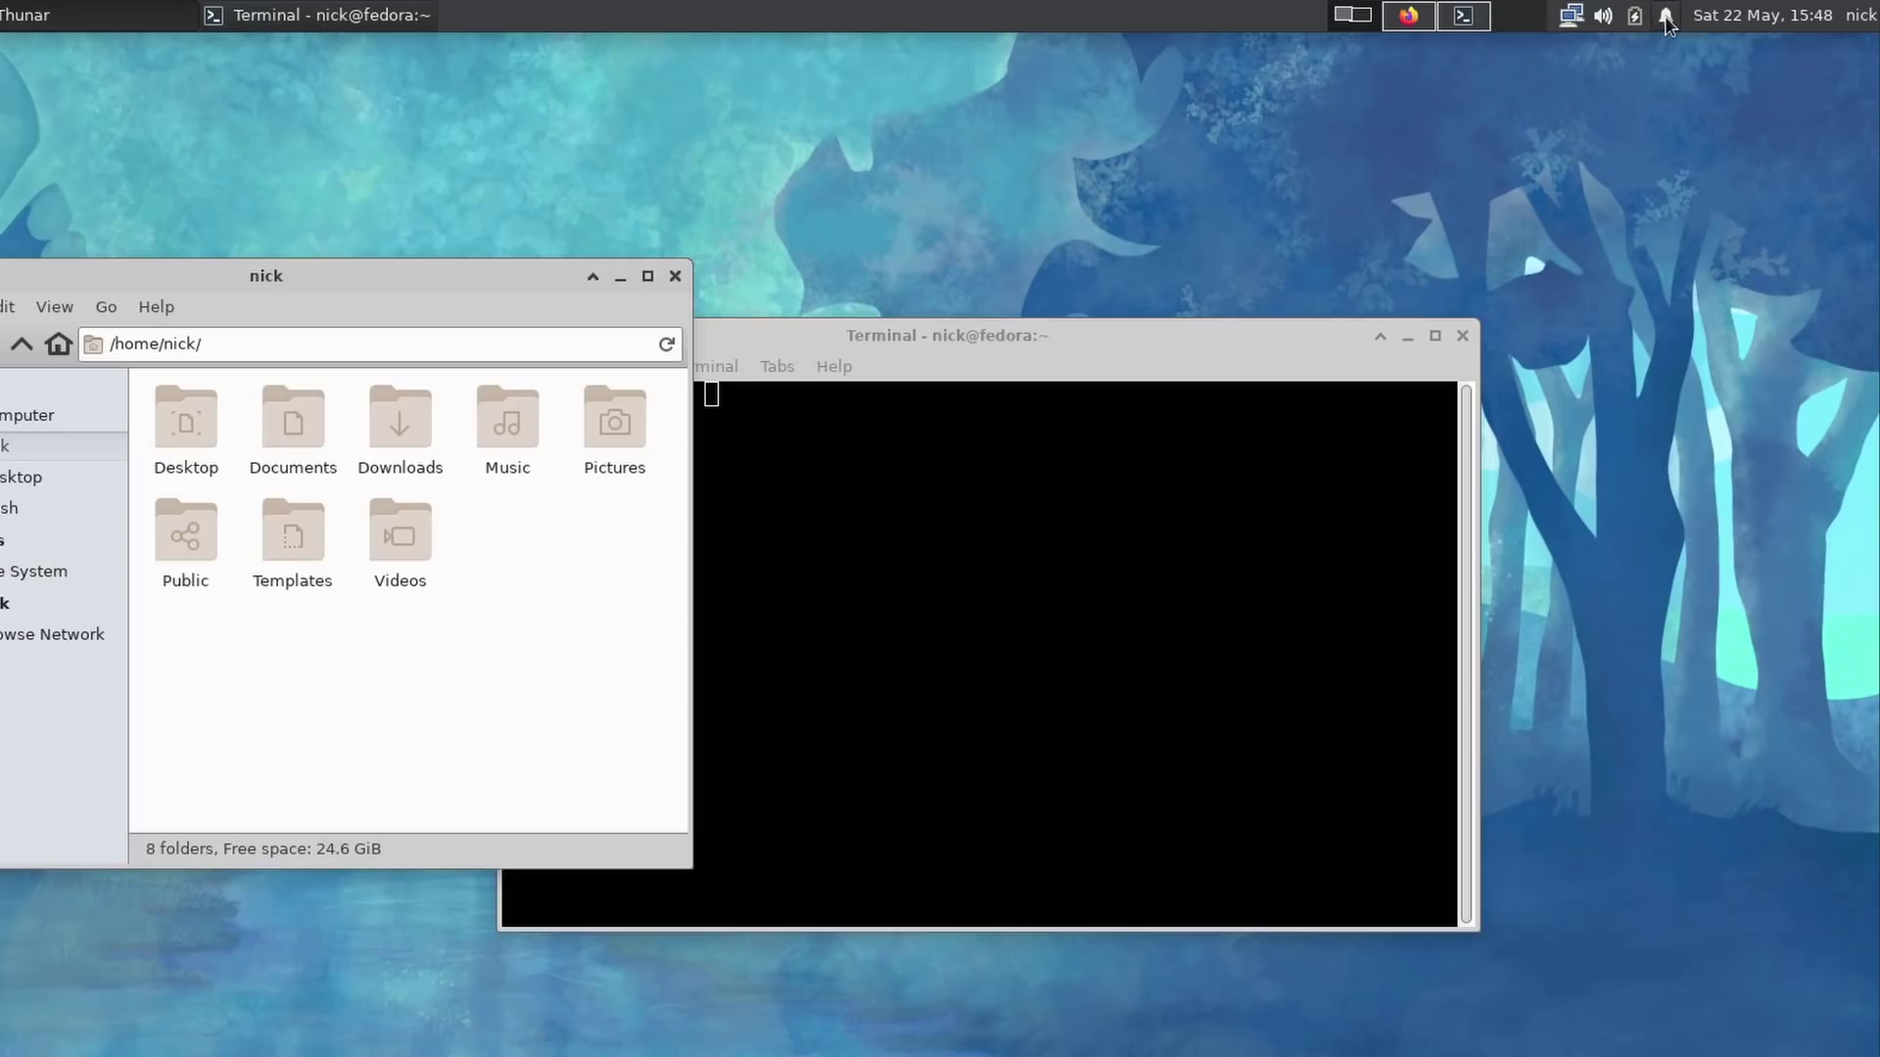
{"action": "left_click", "coordinate": [1666, 19]}
{"action": "left_click", "coordinate": [1642, 55]}
View the May 2021 calendar and user session menu, then select the File System icon.
{"action": "left_click", "coordinate": [1709, 17]}
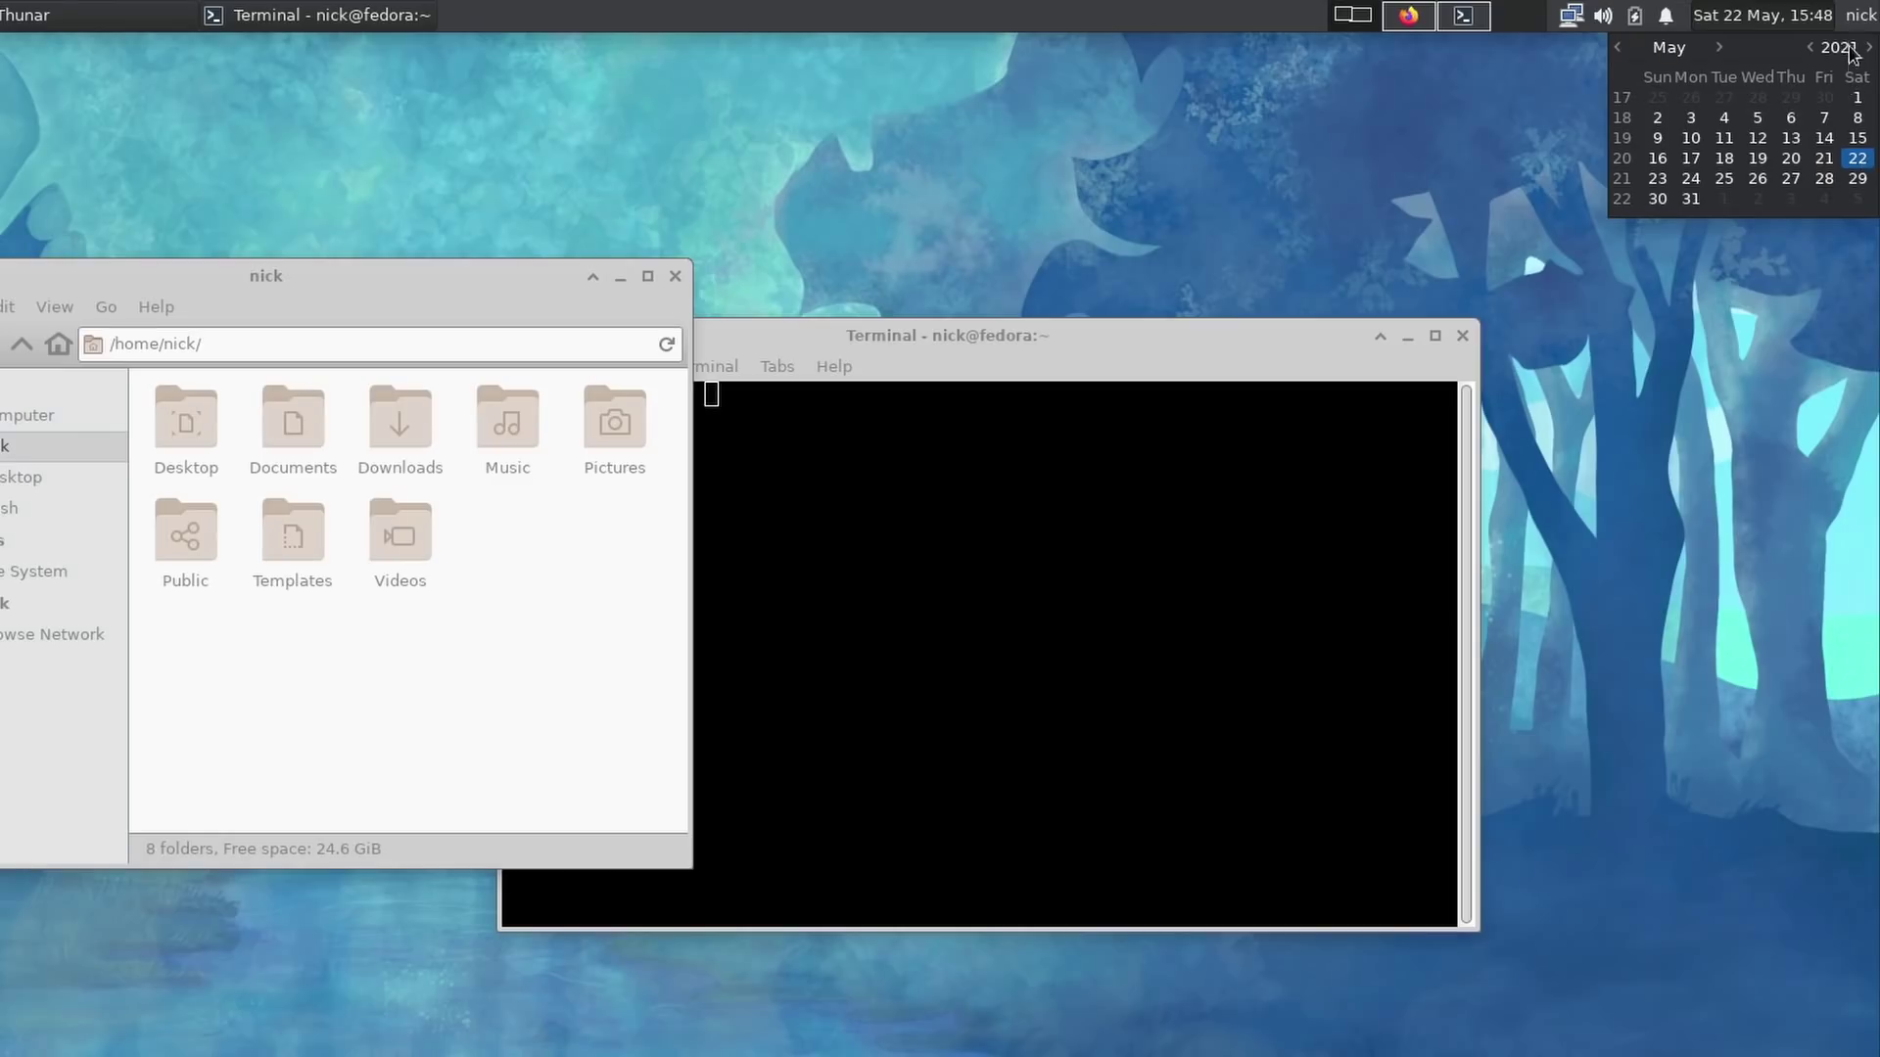
{"action": "left_click", "coordinate": [1860, 18]}
{"action": "left_click", "coordinate": [1860, 18]}
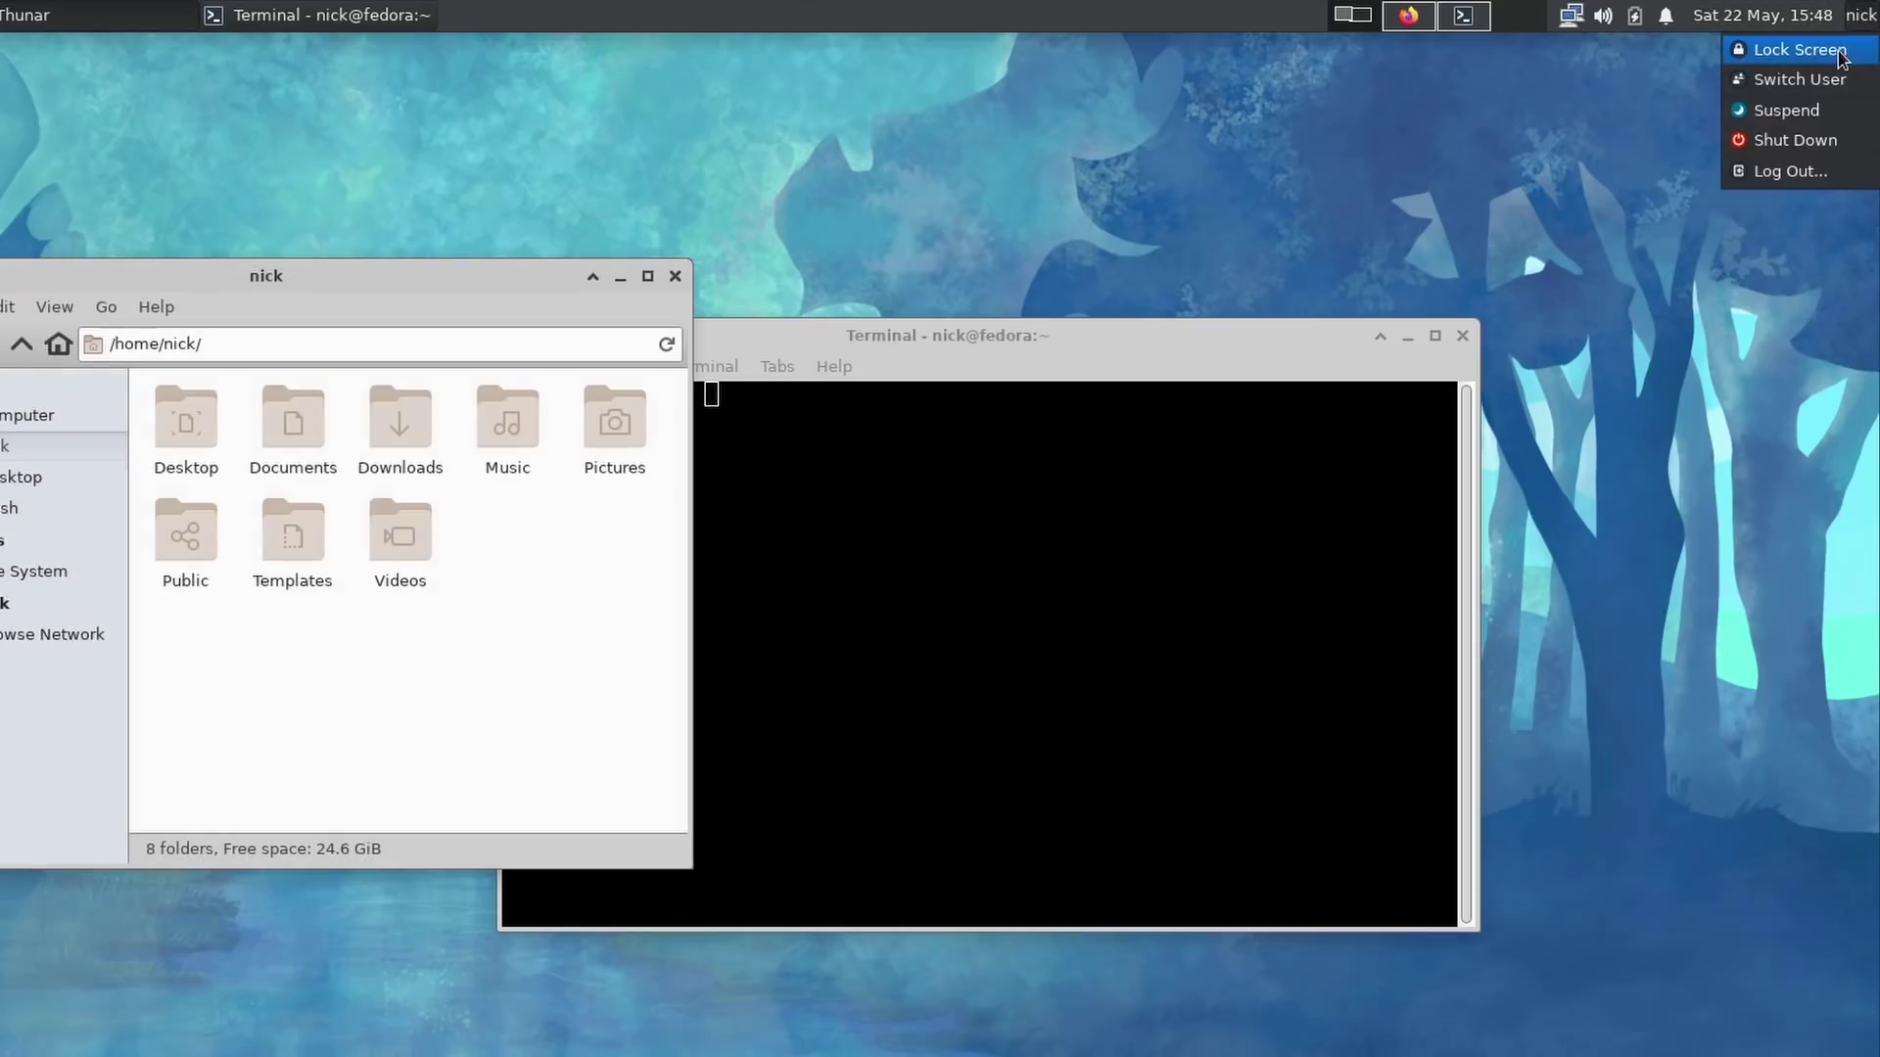
{"action": "left_click", "coordinate": [1786, 110]}
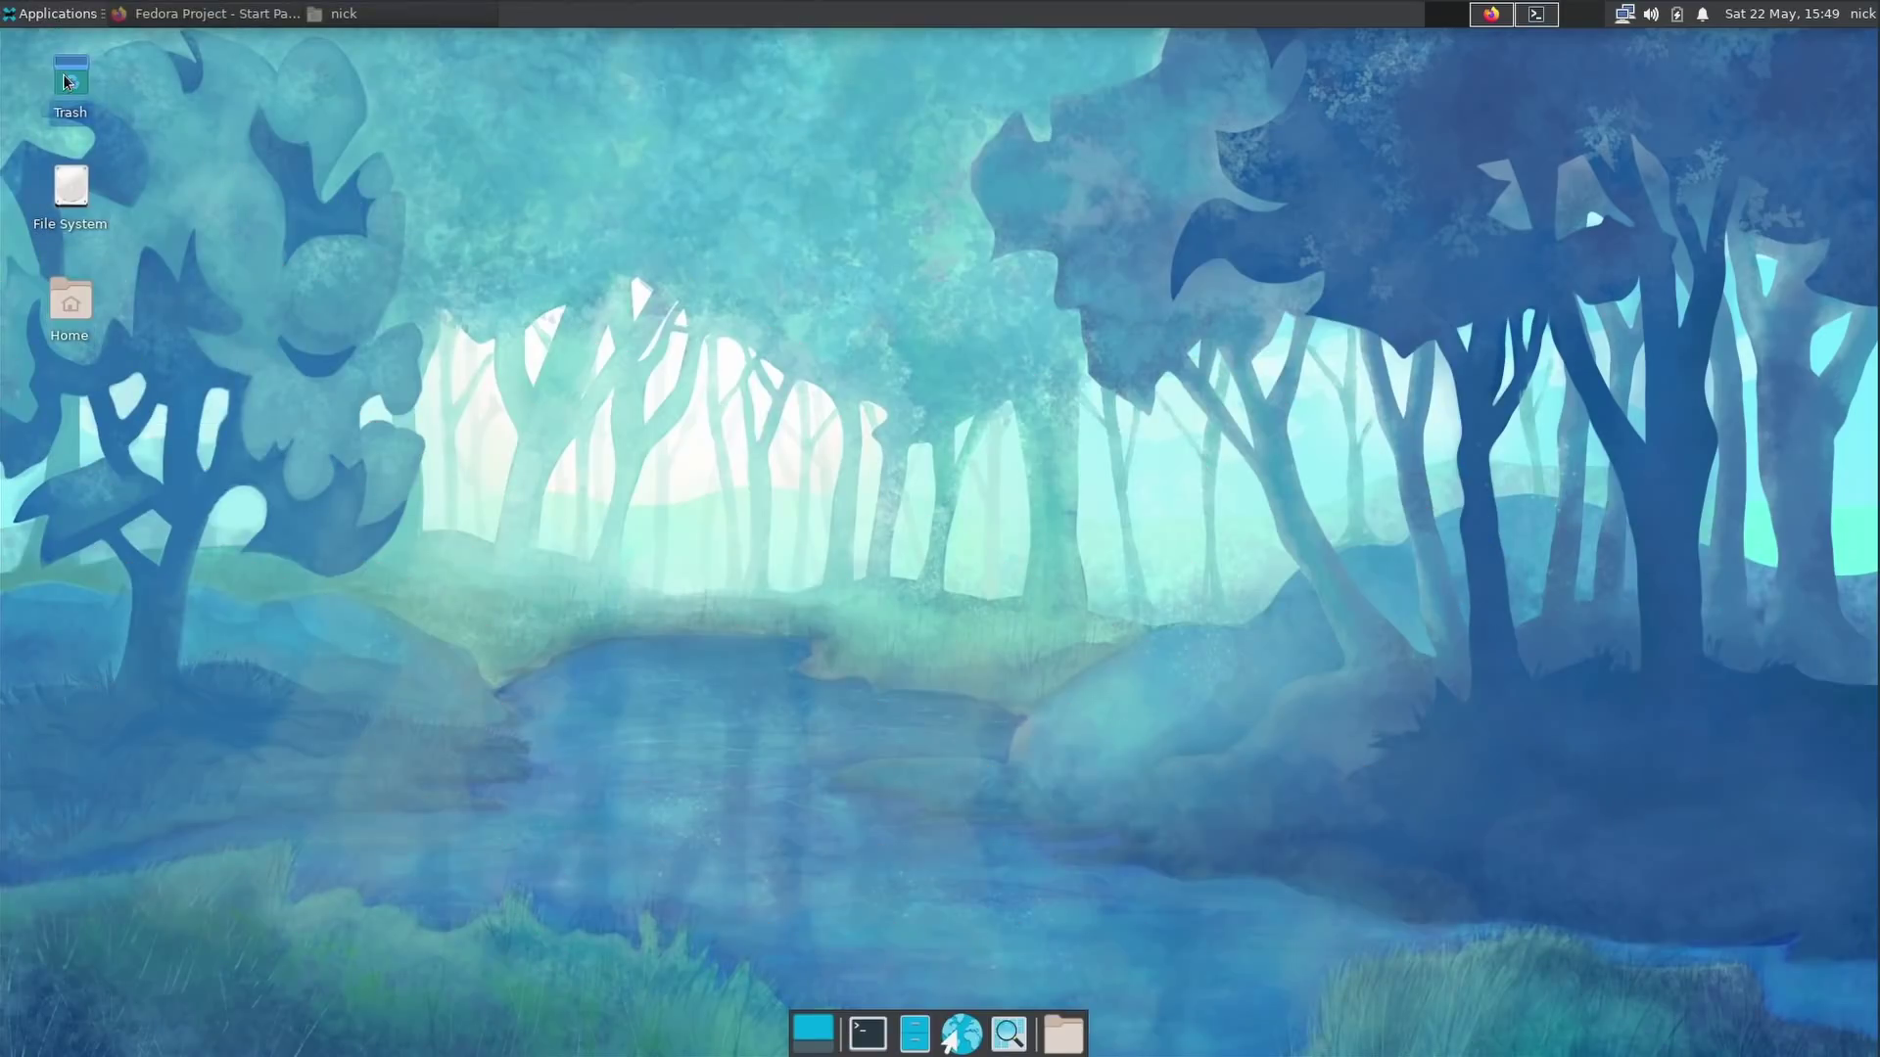
{"action": "left_click", "coordinate": [67, 201]}
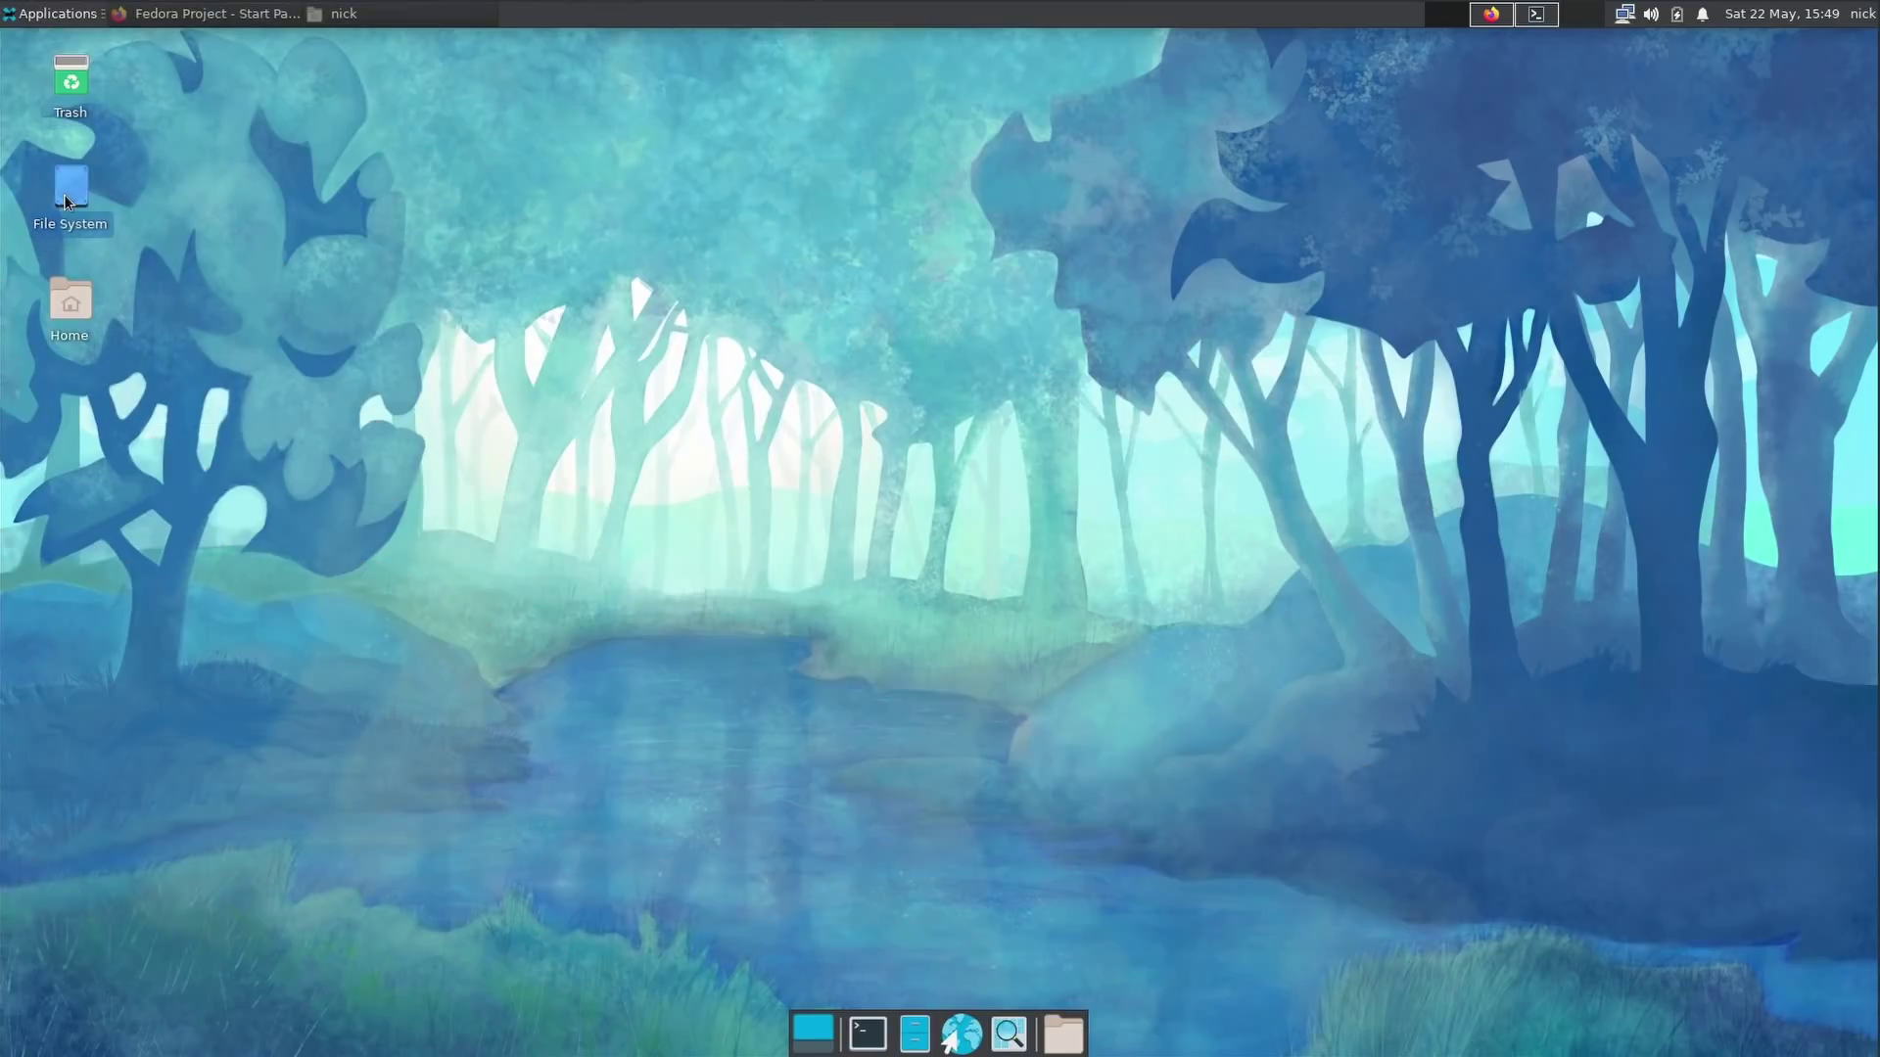
Arrange the desktop icons automatically, twice, into File System, Home, Trash order.
{"action": "right_click", "coordinate": [79, 385]}
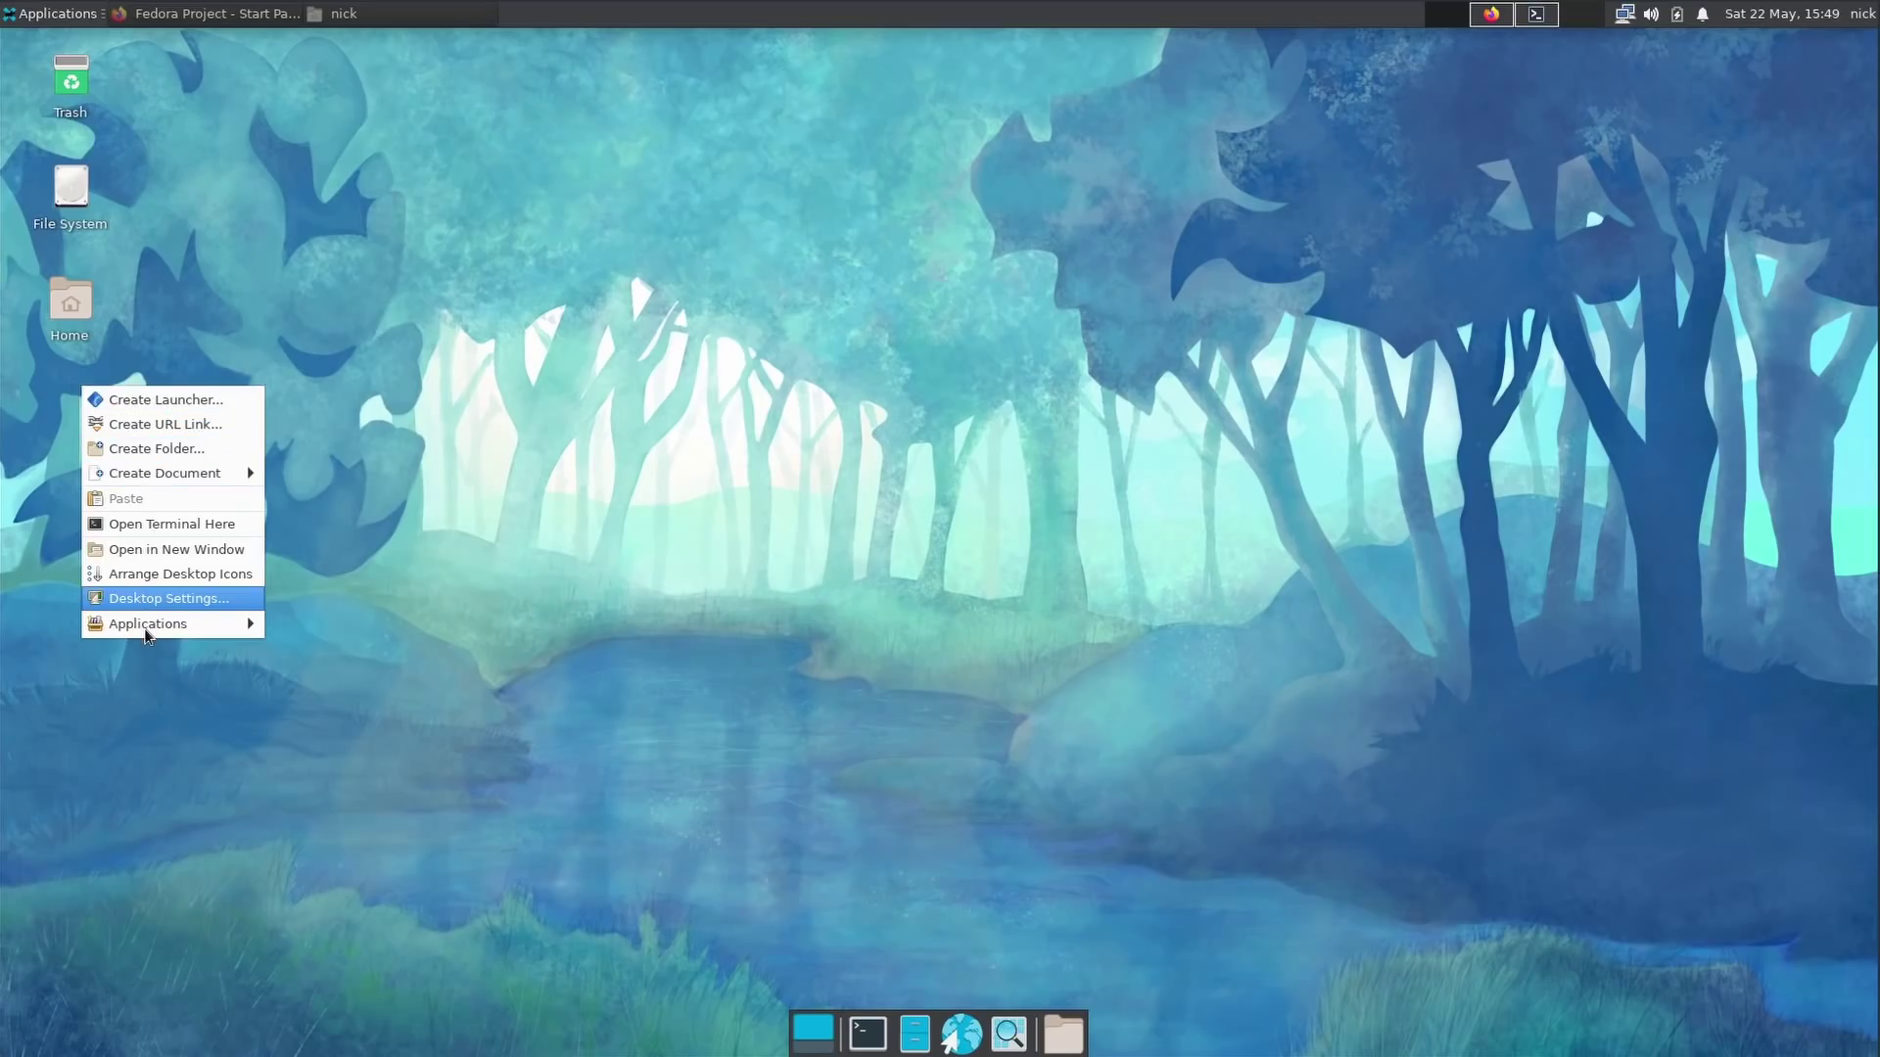
{"action": "left_click", "coordinate": [143, 576]}
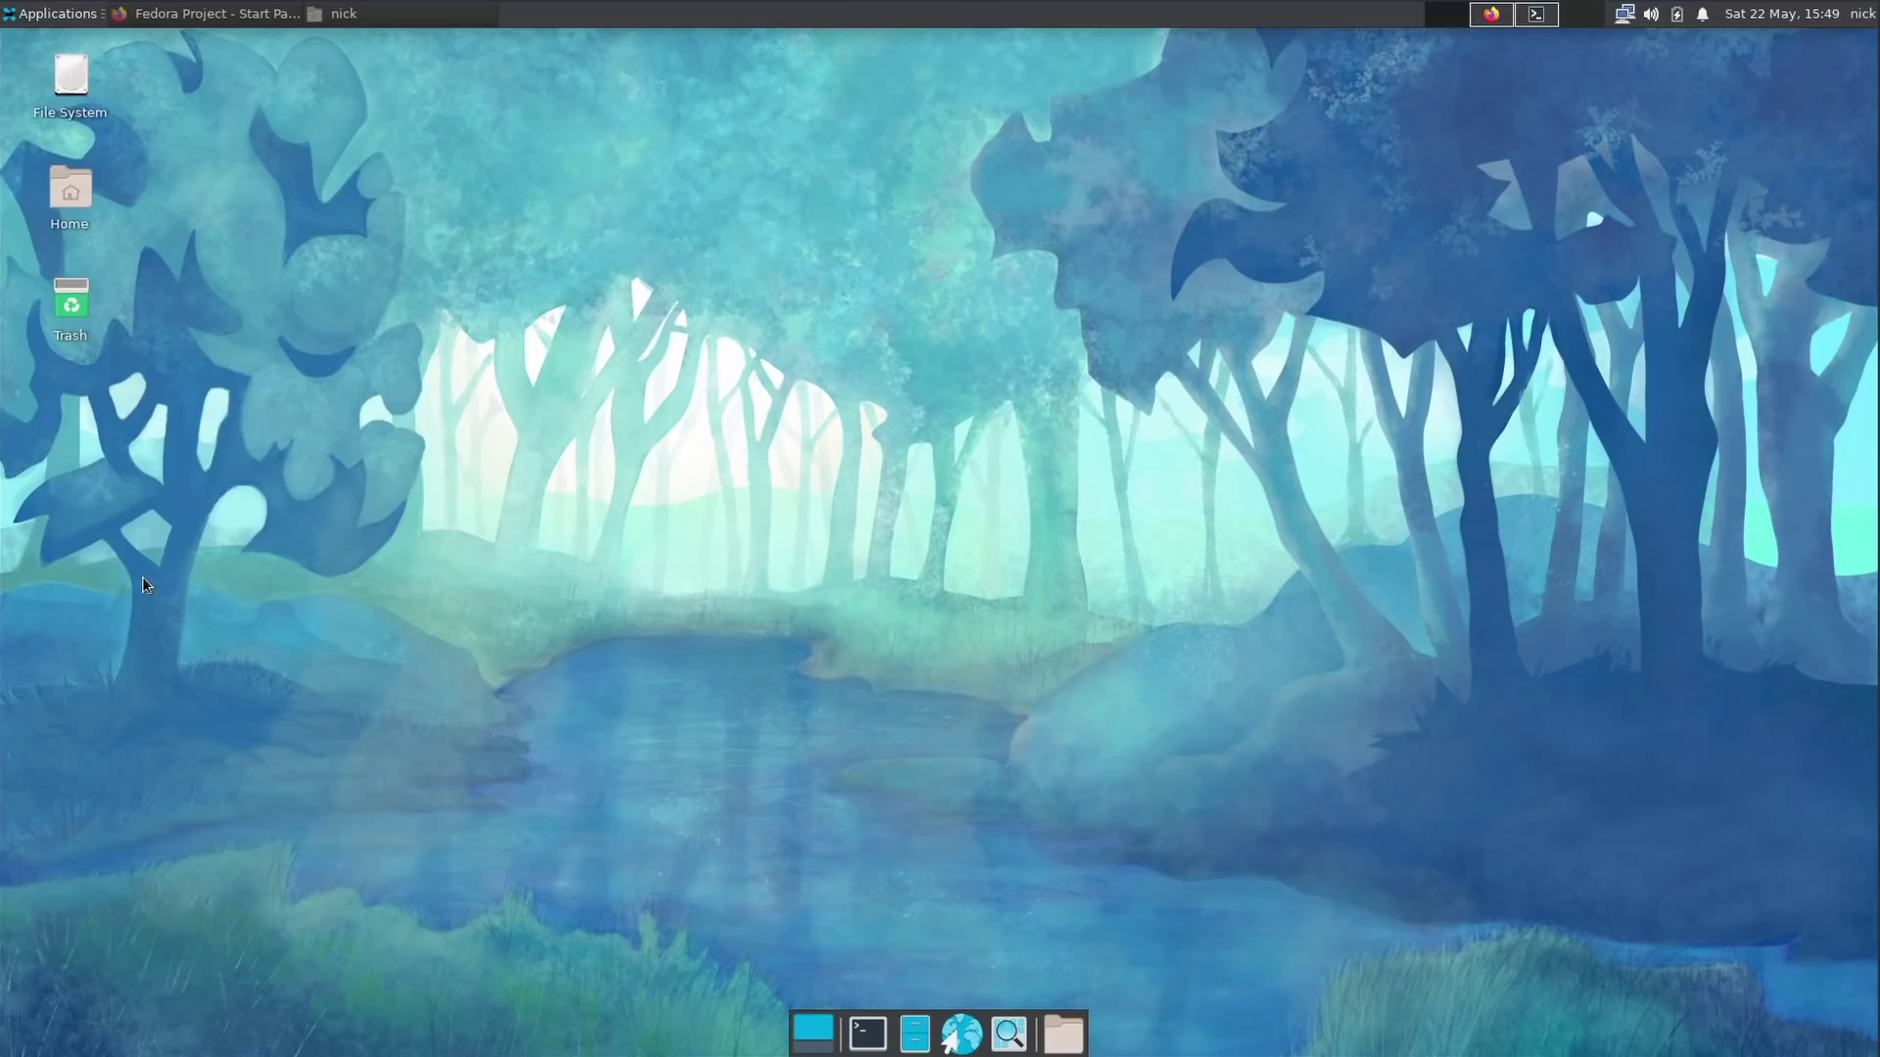
{"action": "right_click", "coordinate": [171, 449]}
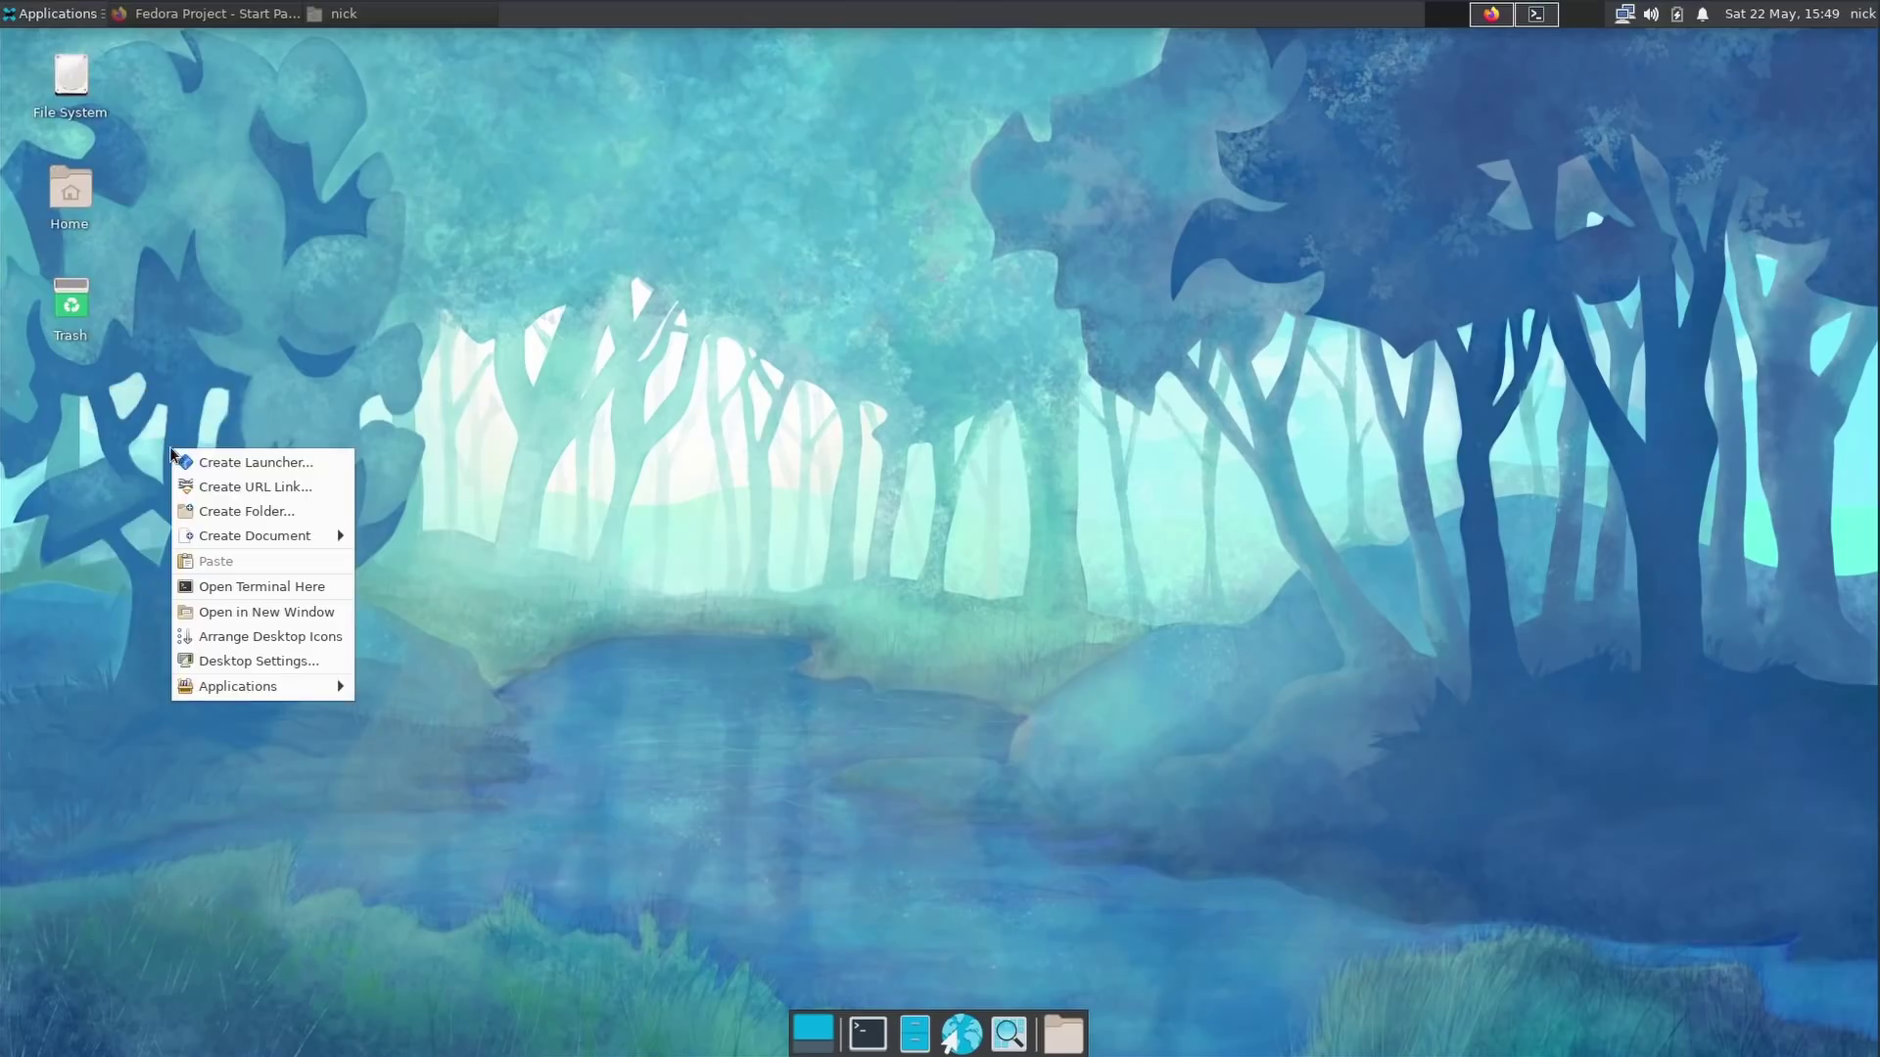
{"action": "left_click", "coordinate": [255, 636]}
Review the Menus and Icons tabs of Desktop Settings, then close it.
{"action": "right_click", "coordinate": [164, 491]}
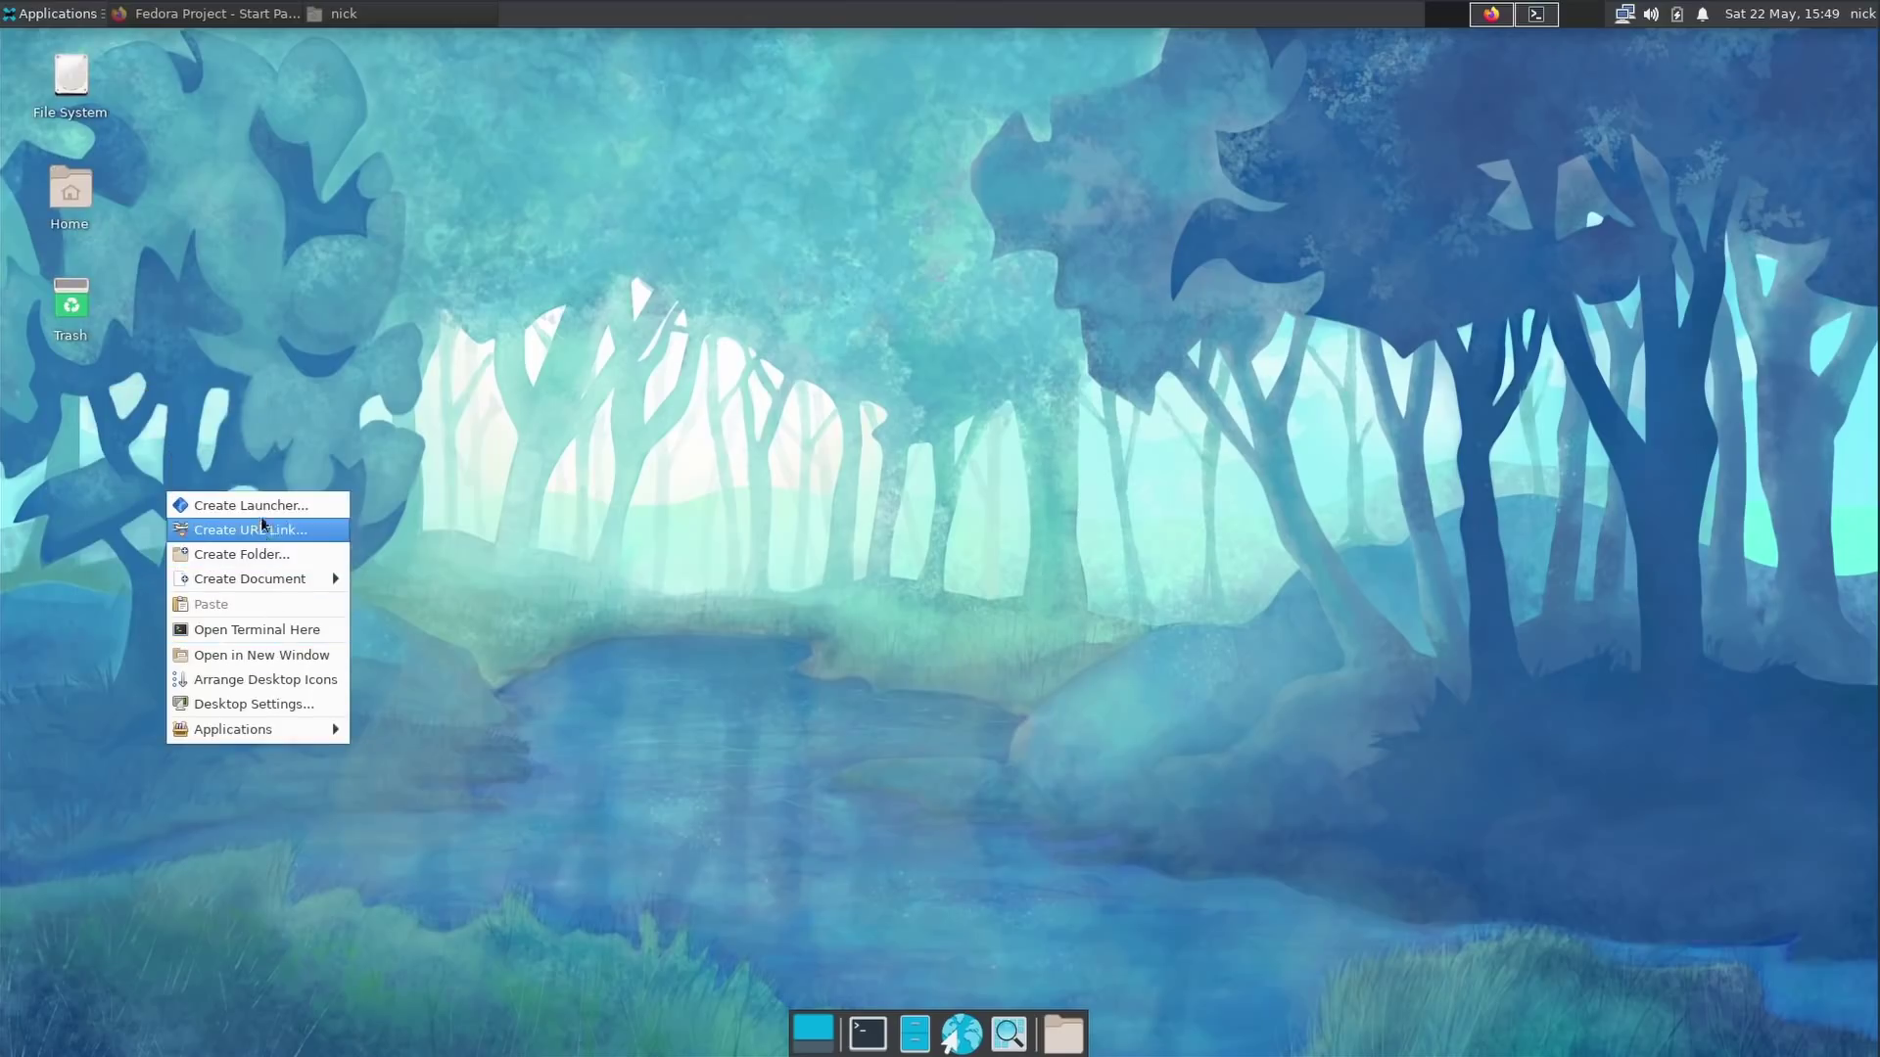
{"action": "left_click", "coordinate": [210, 705]}
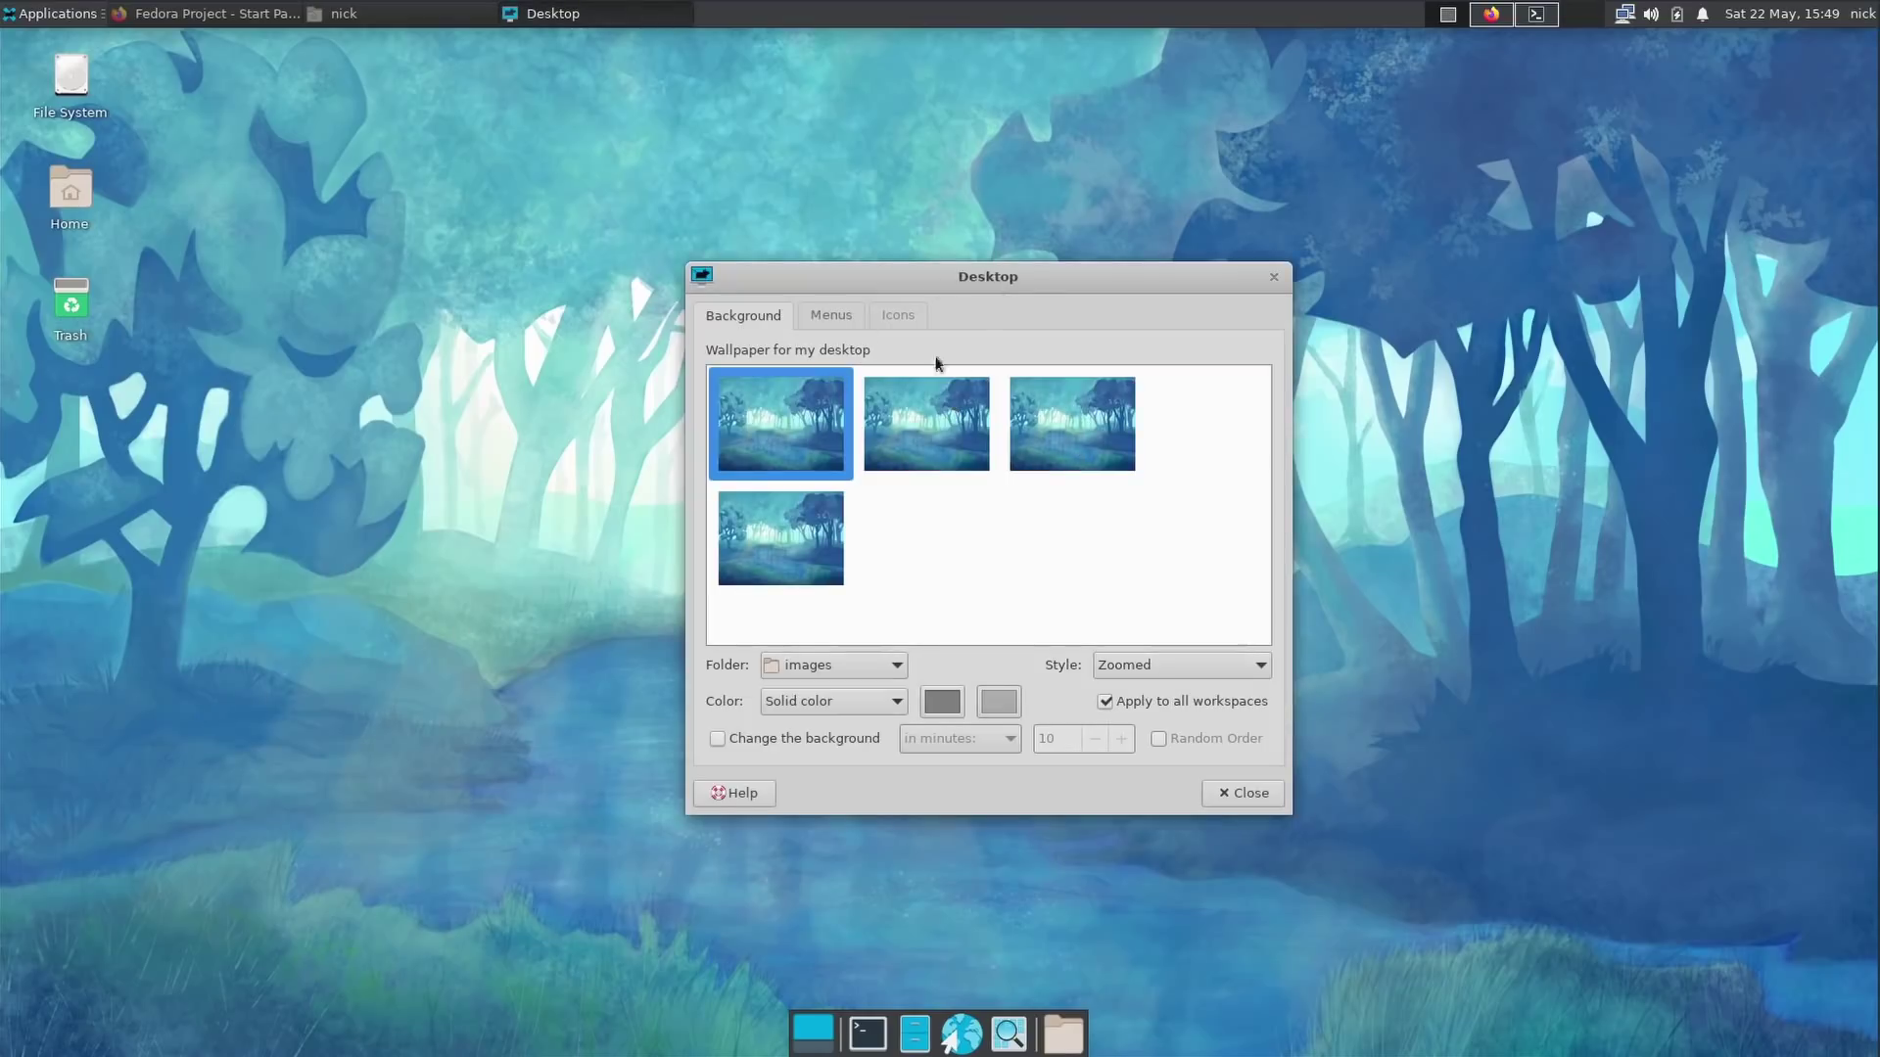
{"action": "left_click", "coordinate": [828, 321]}
{"action": "left_click", "coordinate": [899, 318]}
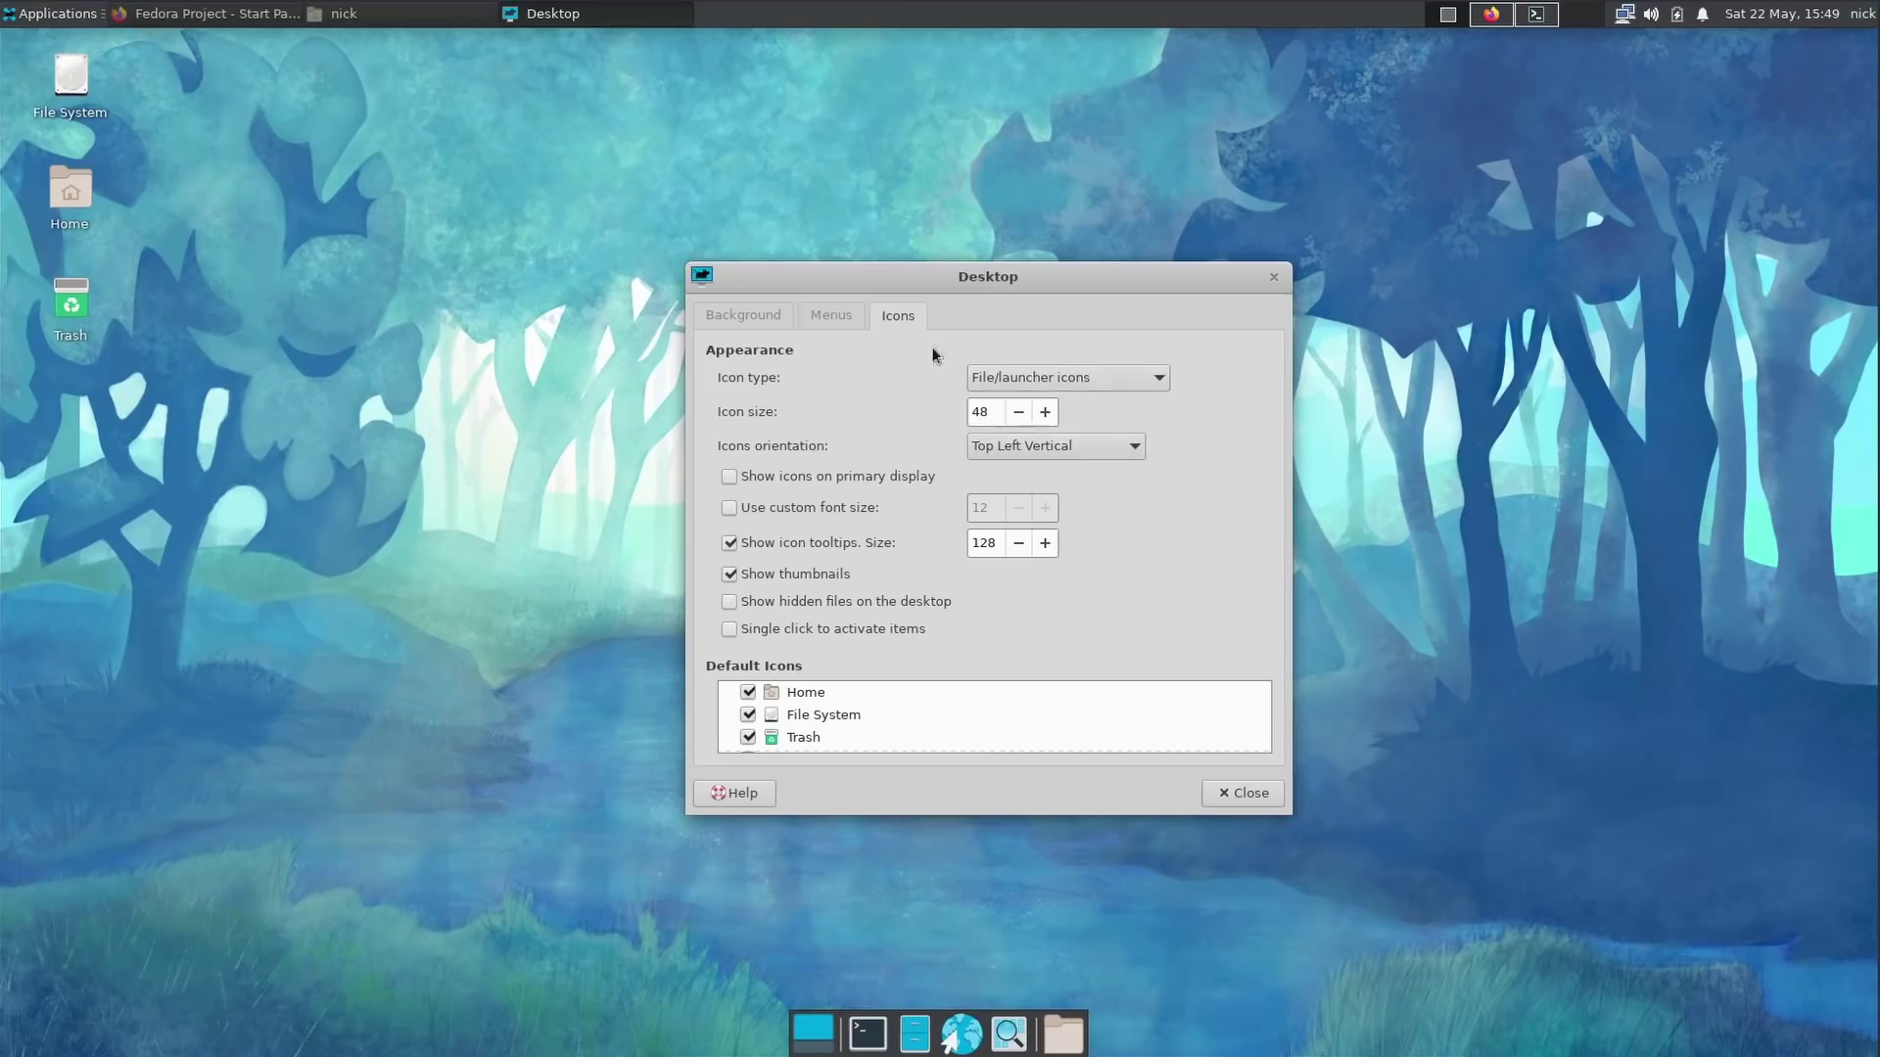
{"action": "scroll", "coordinate": [962, 741], "scroll_direction": "down", "scroll_amount": 1}
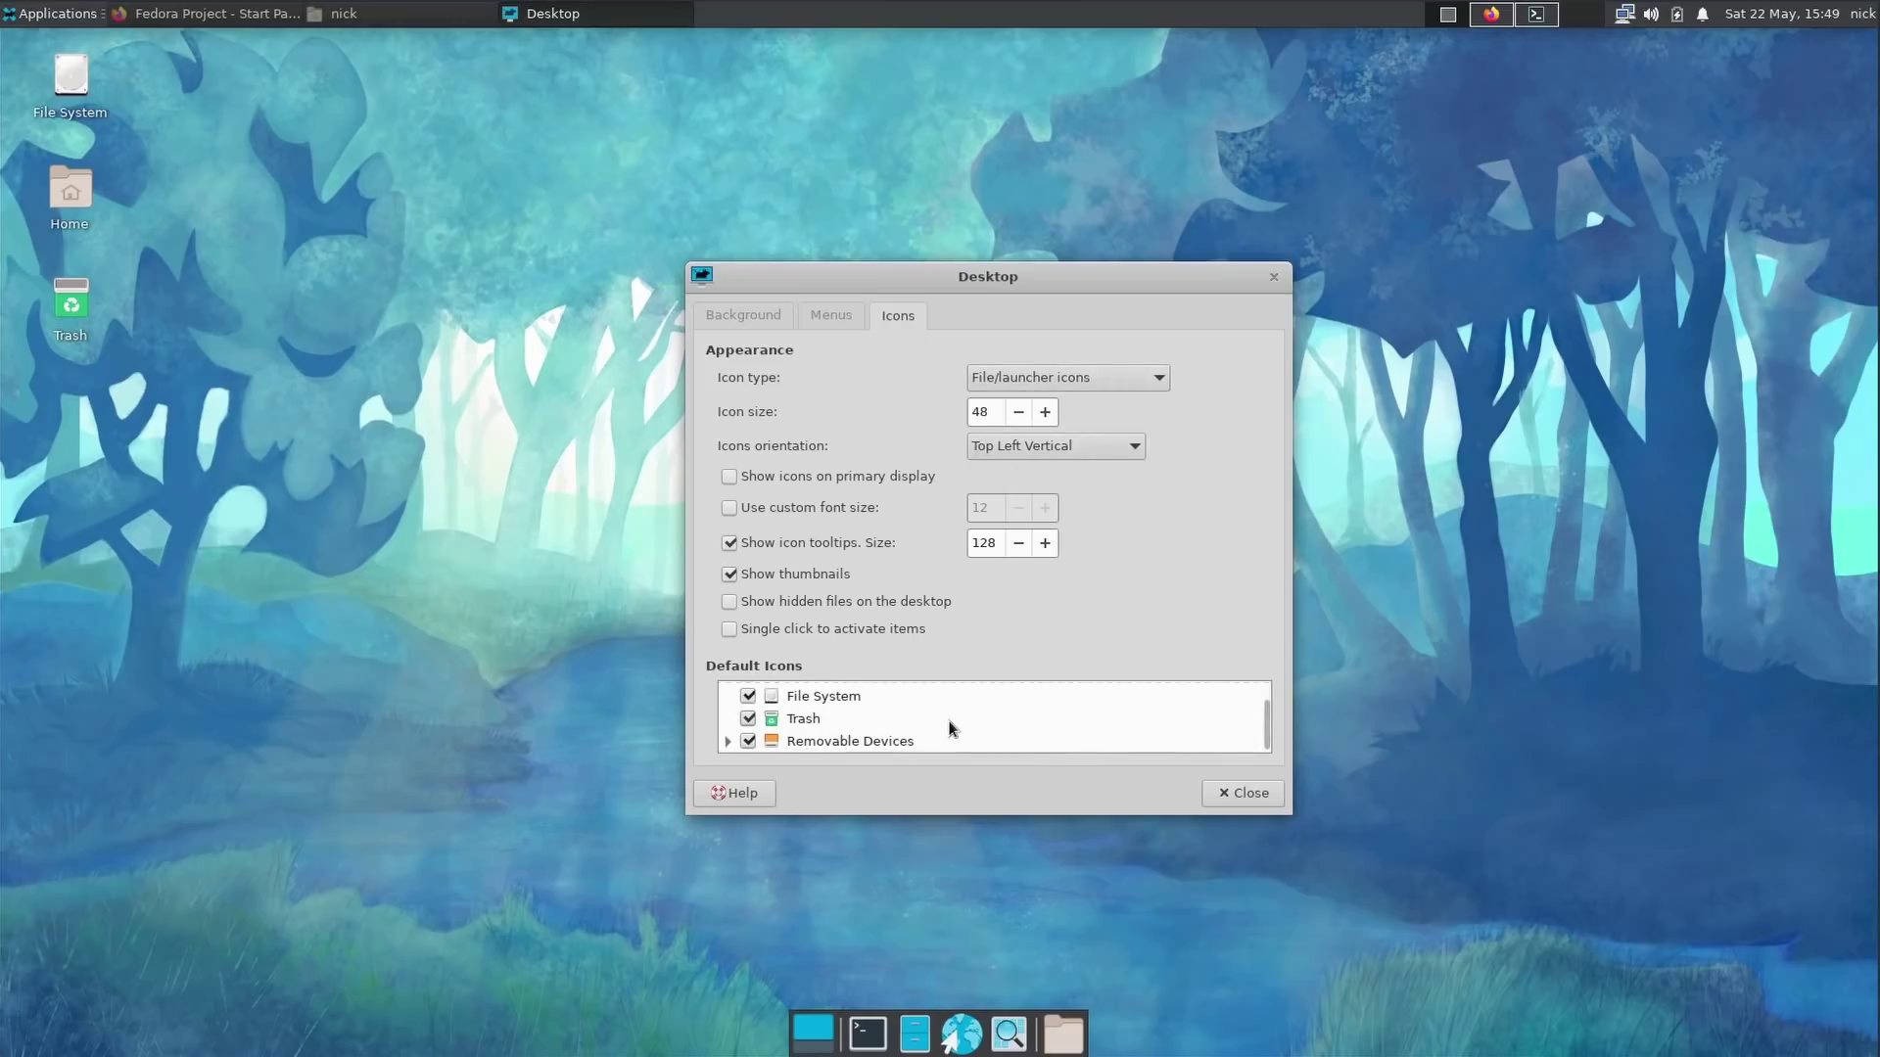
{"action": "key", "text": "Escape"}
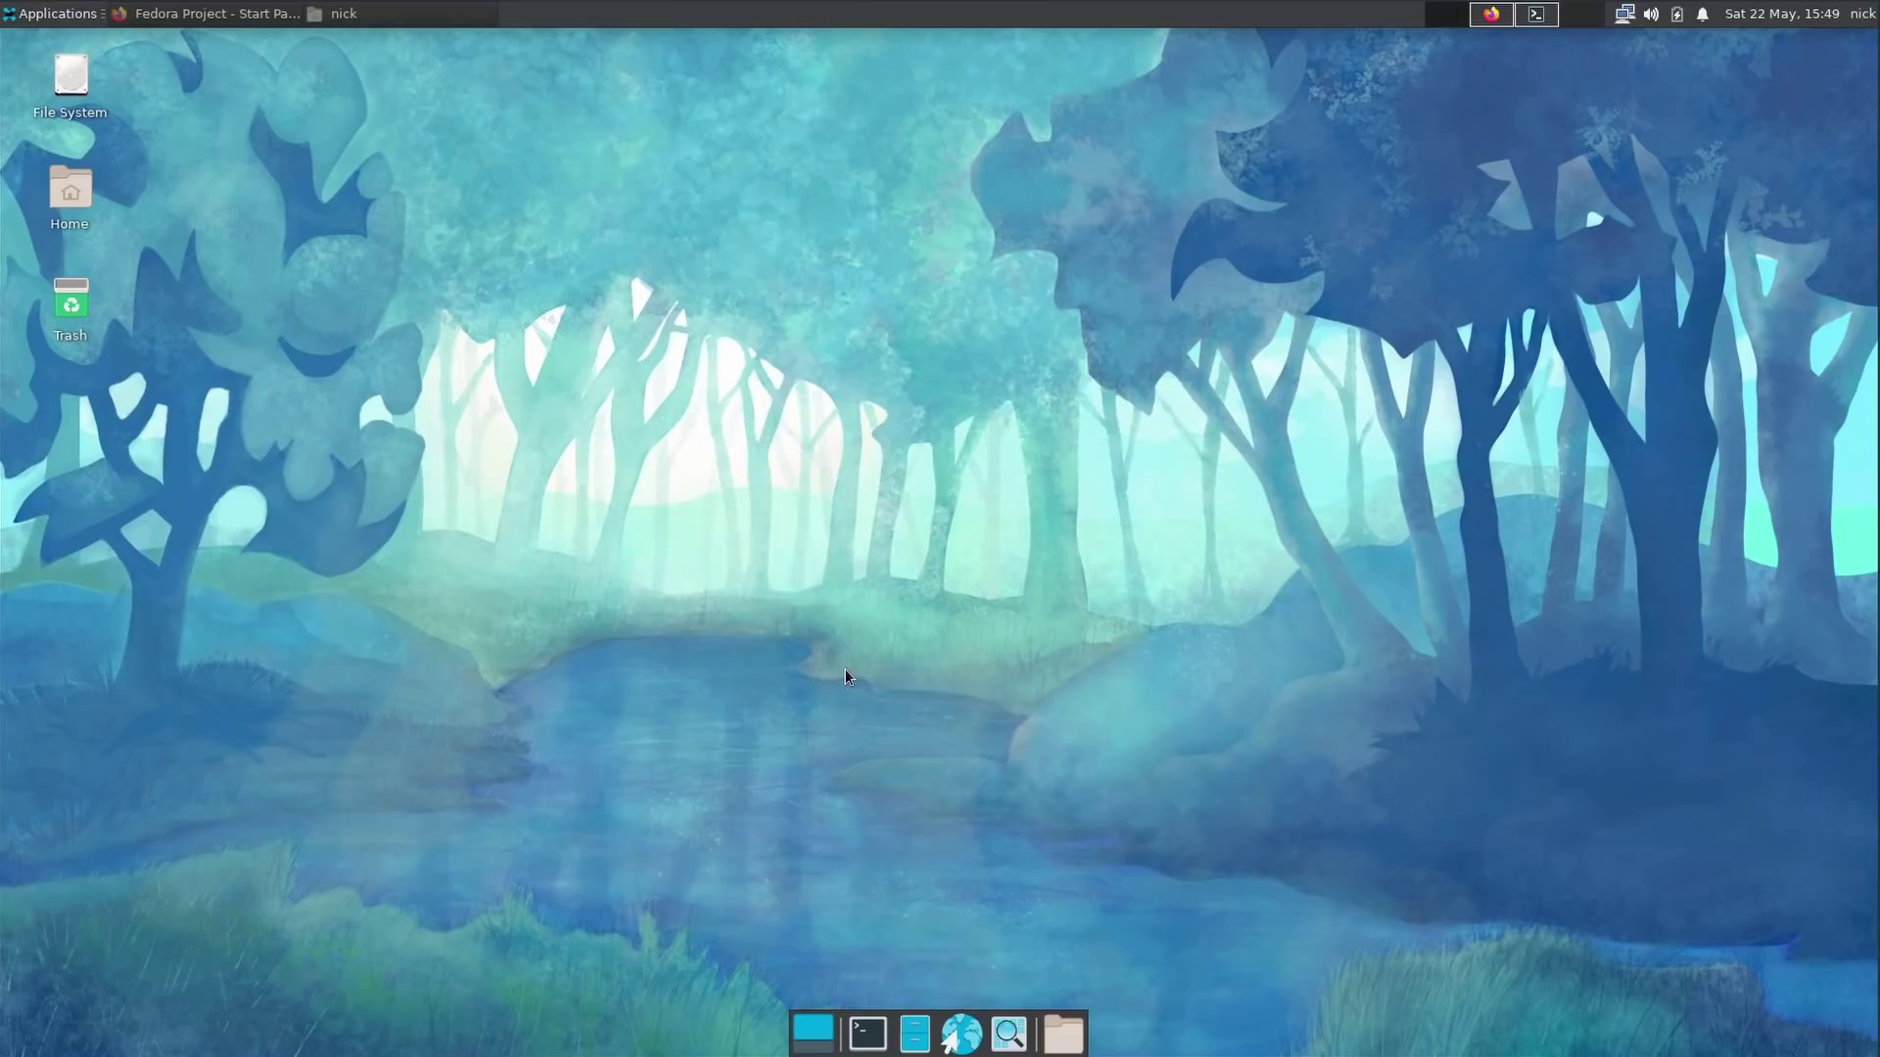
{"action": "key", "text": "alt+F3"}
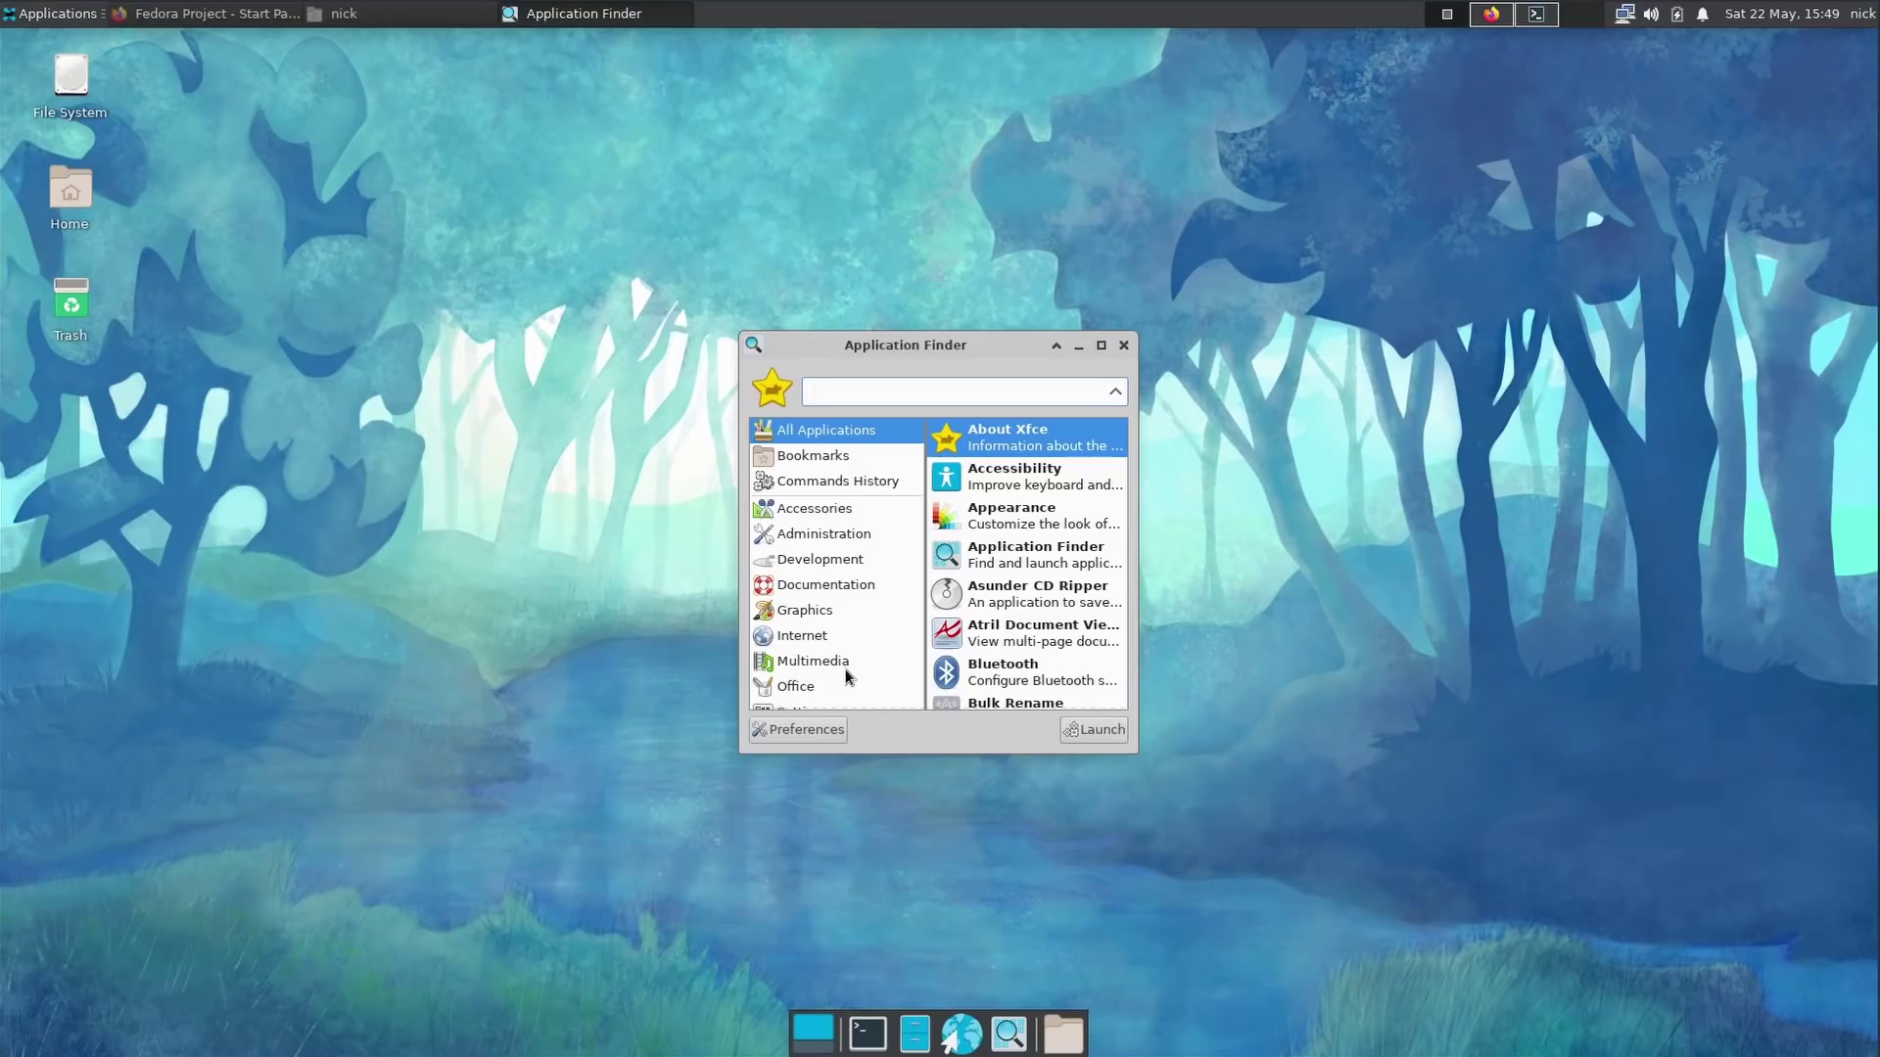
{"action": "left_click", "coordinate": [1115, 391]}
{"action": "type", "text": "thuna"}
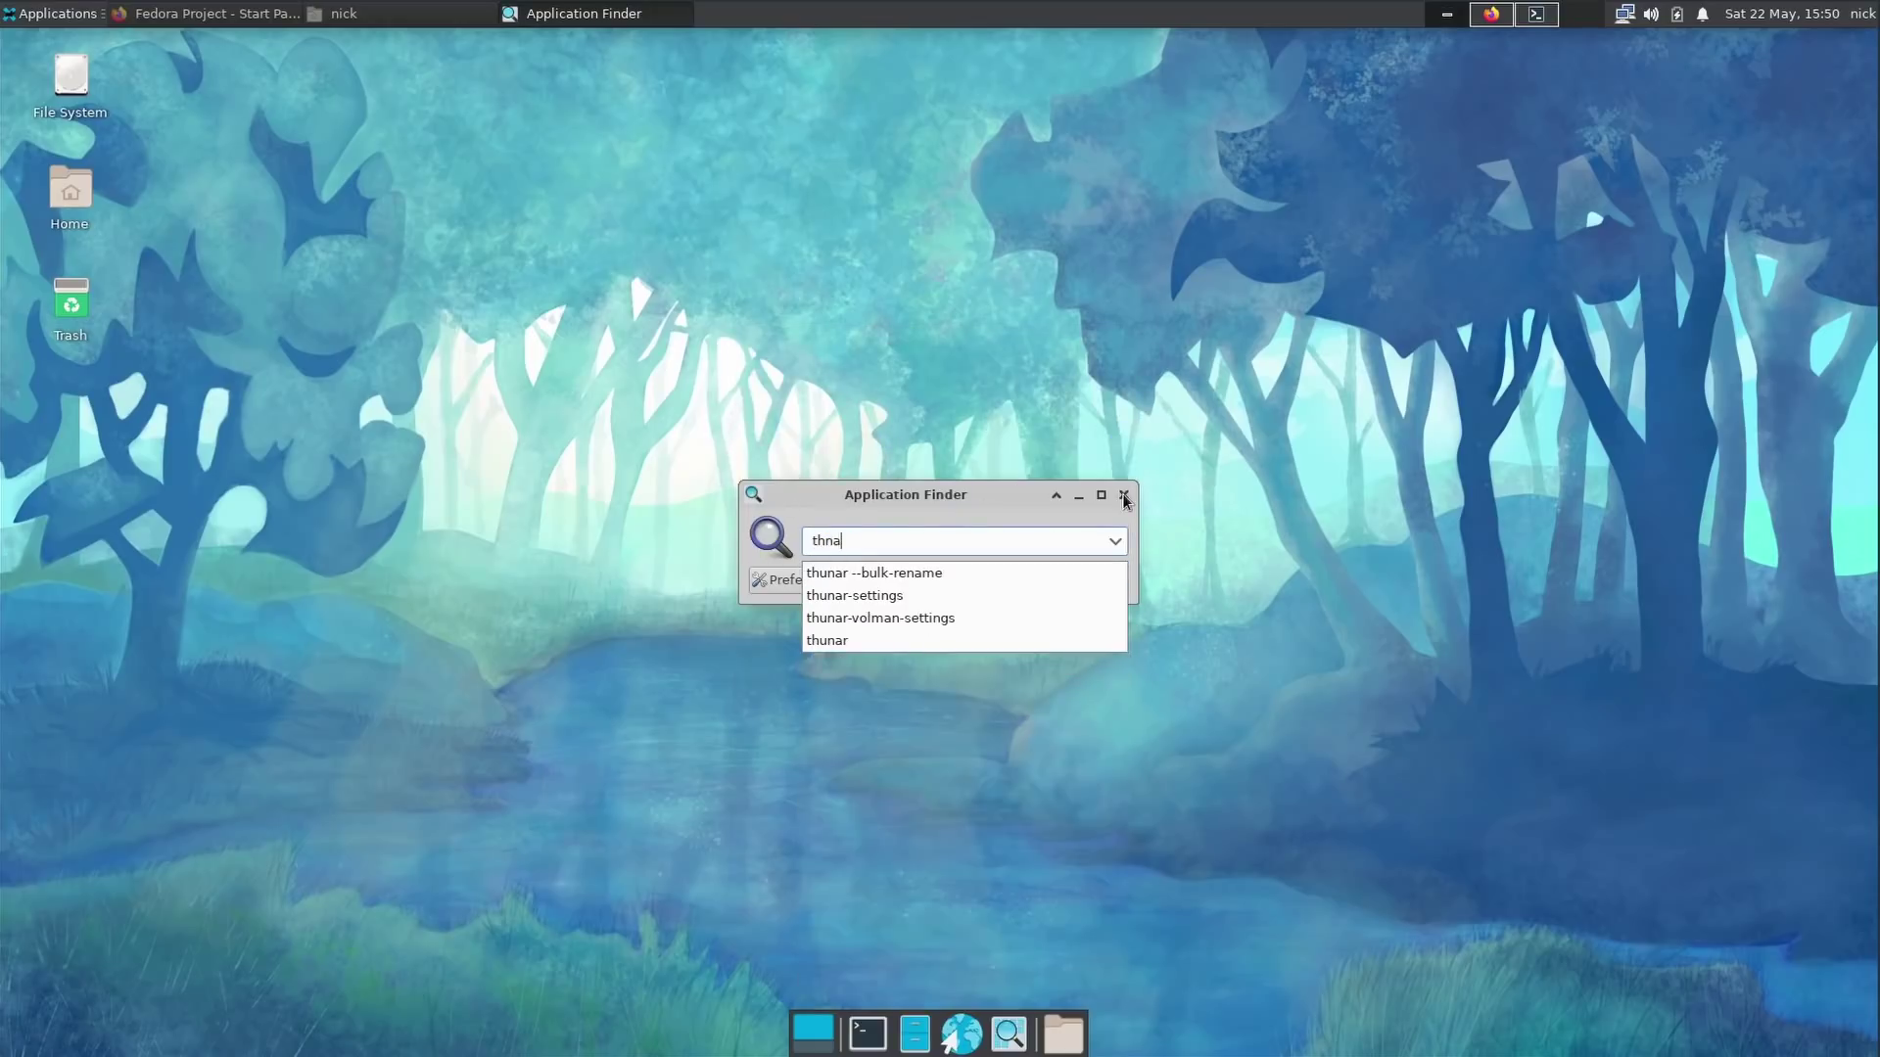
{"action": "type", "text": "r"}
{"action": "key", "text": "BackSpace"}
{"action": "key", "text": "BackSpace"}
{"action": "key", "text": "BackSpace"}
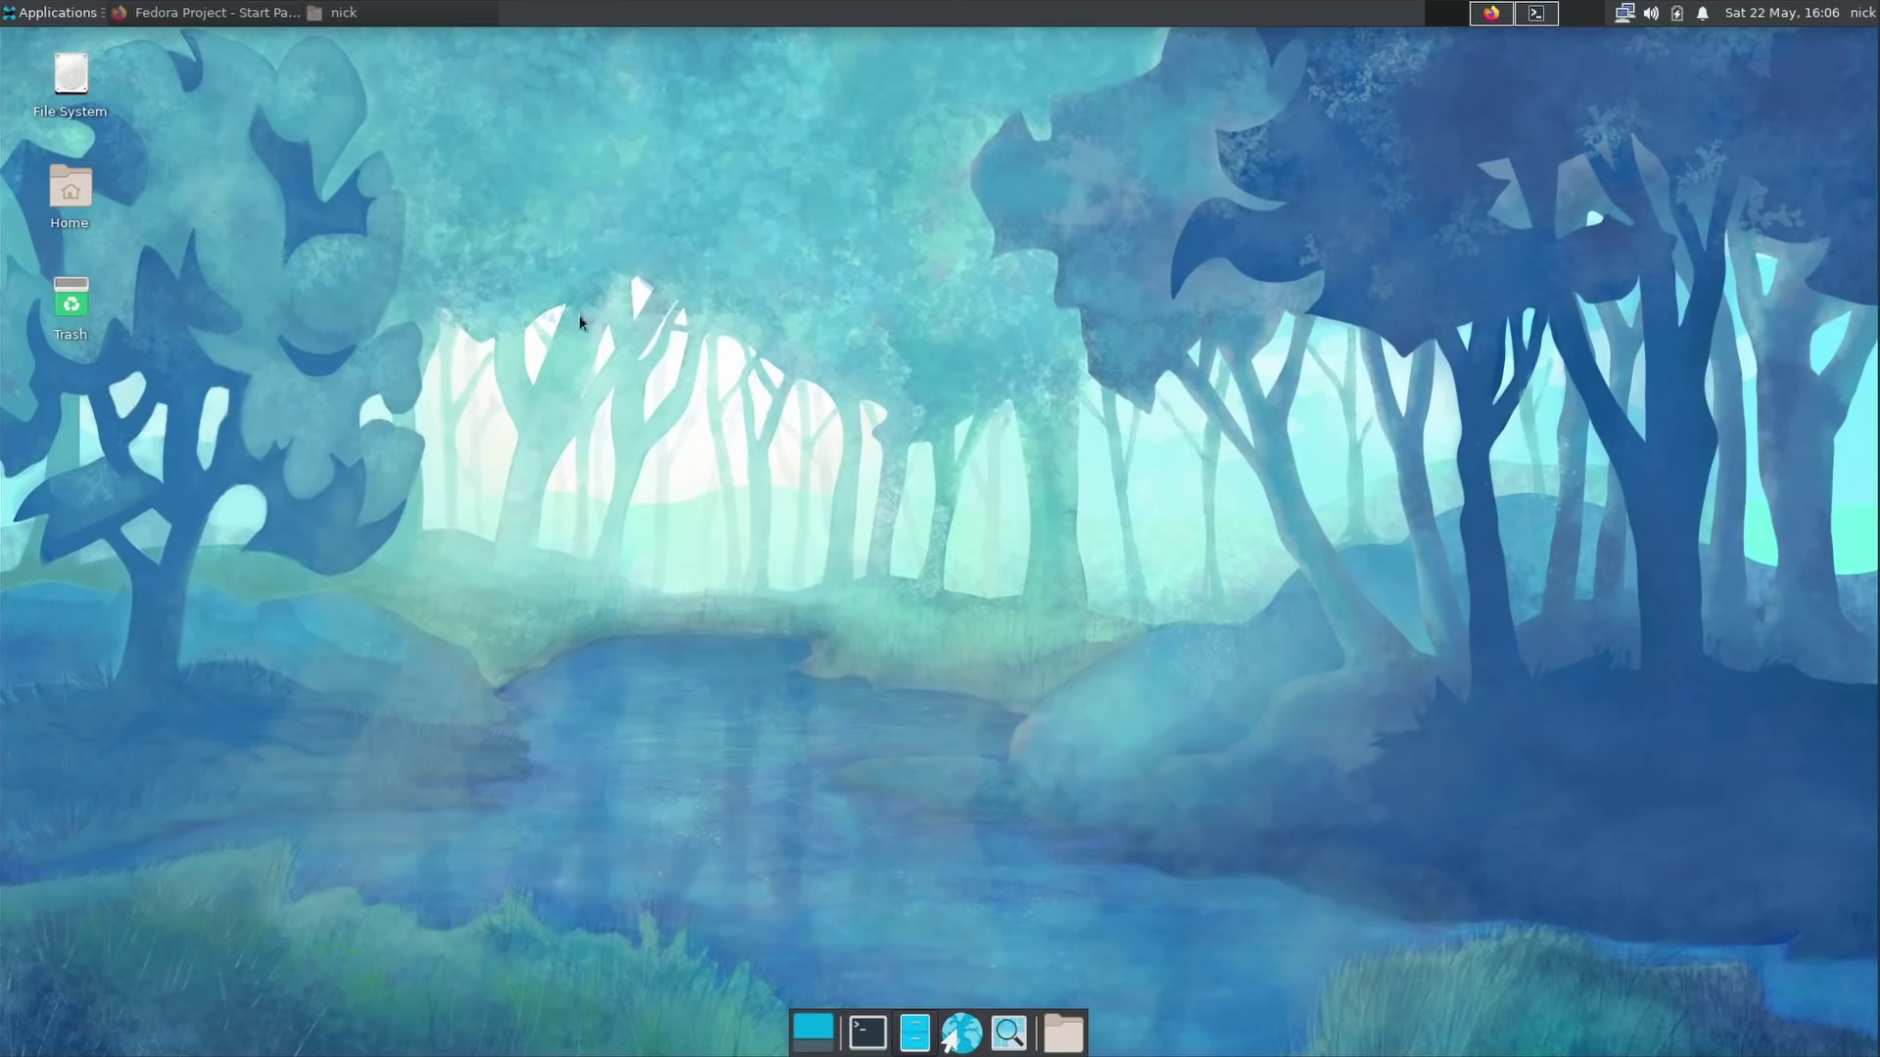
Show and hide the home folder window repeatedly with its taskbar button, leaving it shown.
{"action": "left_click", "coordinate": [419, 17]}
{"action": "left_click", "coordinate": [419, 18]}
{"action": "left_click", "coordinate": [419, 17]}
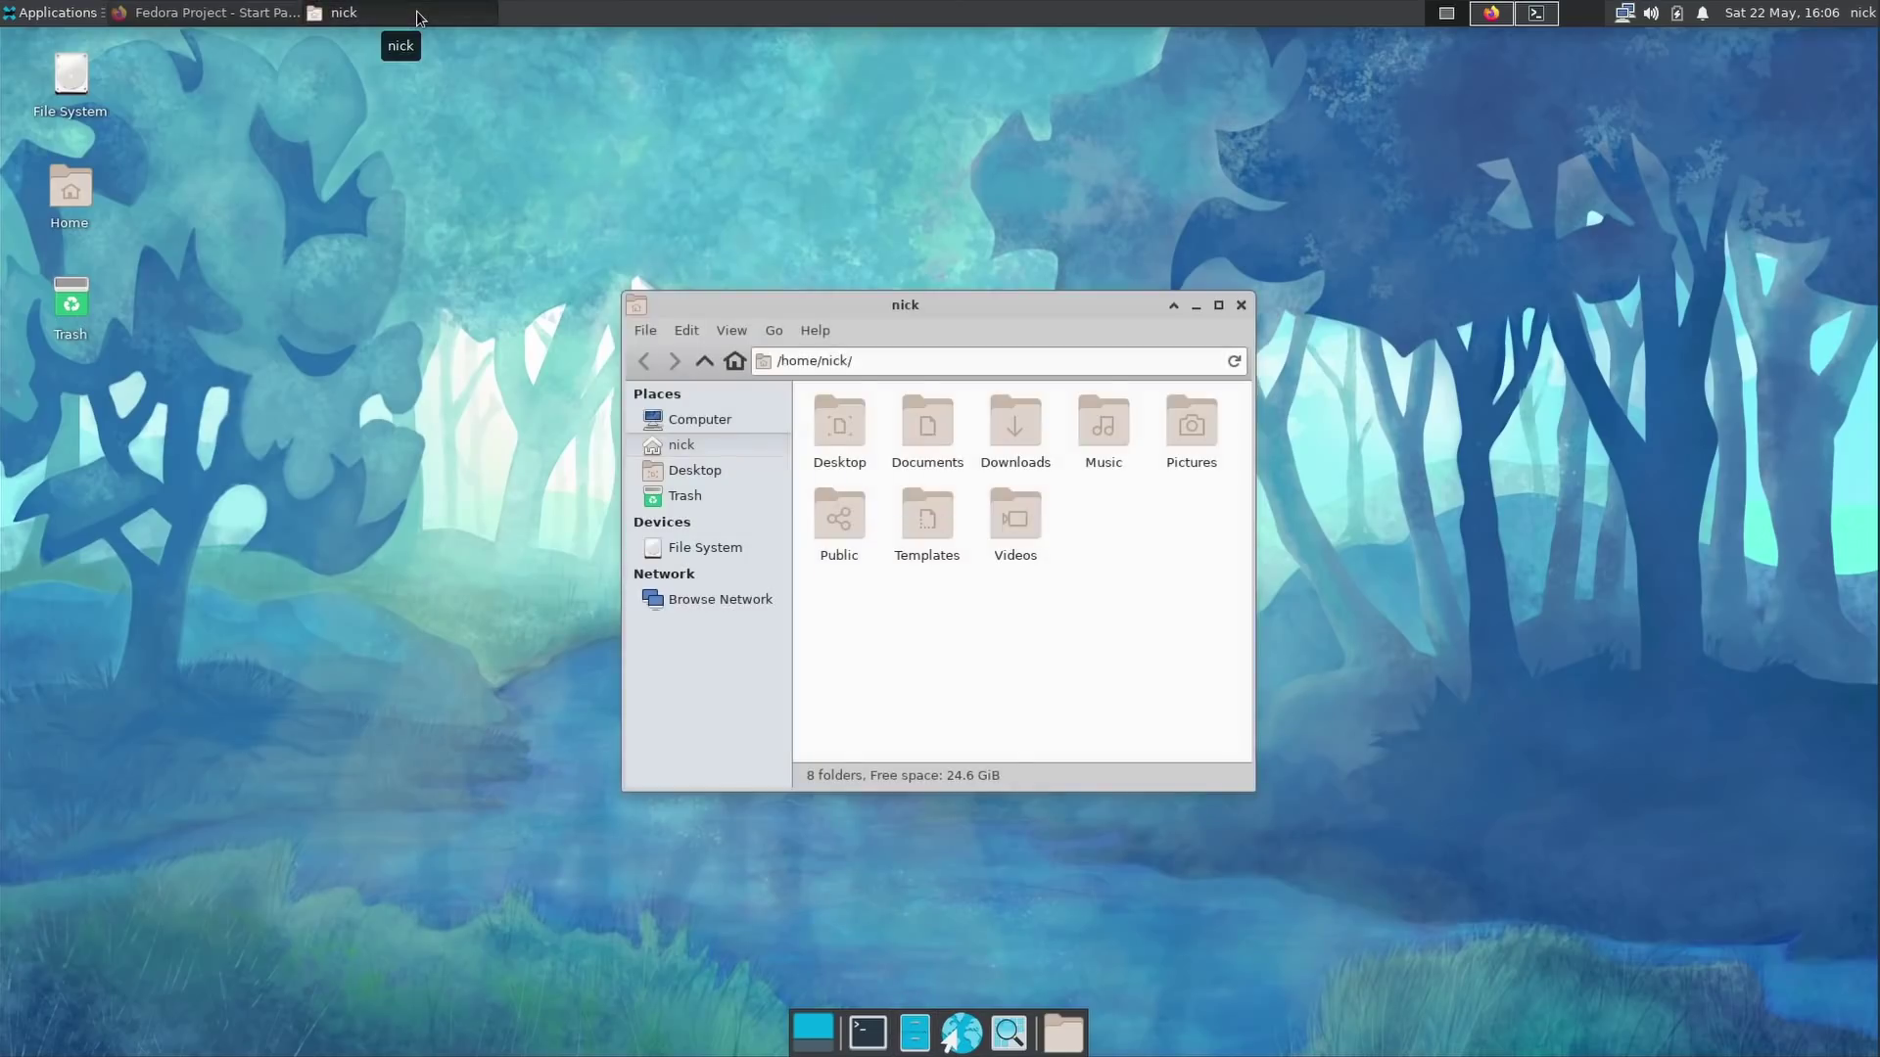
{"action": "left_click", "coordinate": [419, 18]}
{"action": "left_click", "coordinate": [419, 18]}
Maximize, restore and minimize the home folder window, then bring it back and close it.
{"action": "left_click", "coordinate": [1219, 307]}
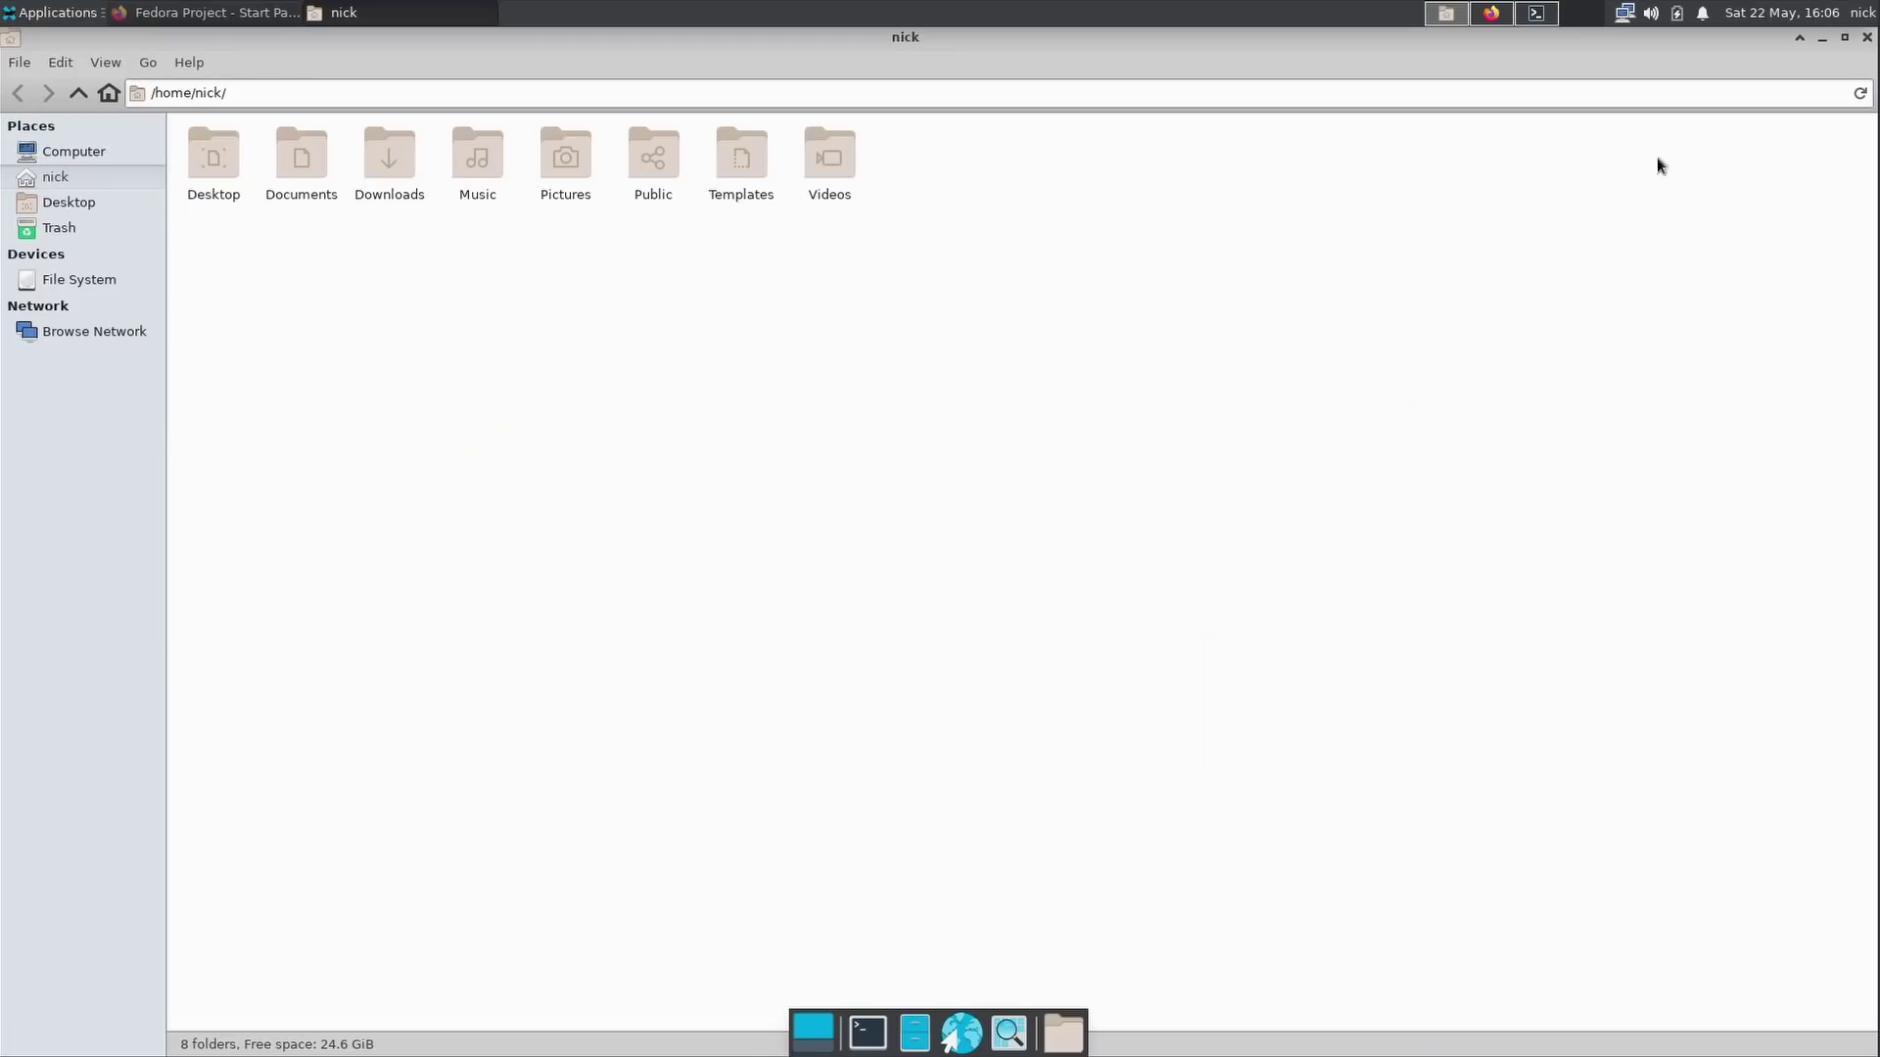
{"action": "left_click", "coordinate": [1843, 39]}
{"action": "left_click", "coordinate": [1197, 309]}
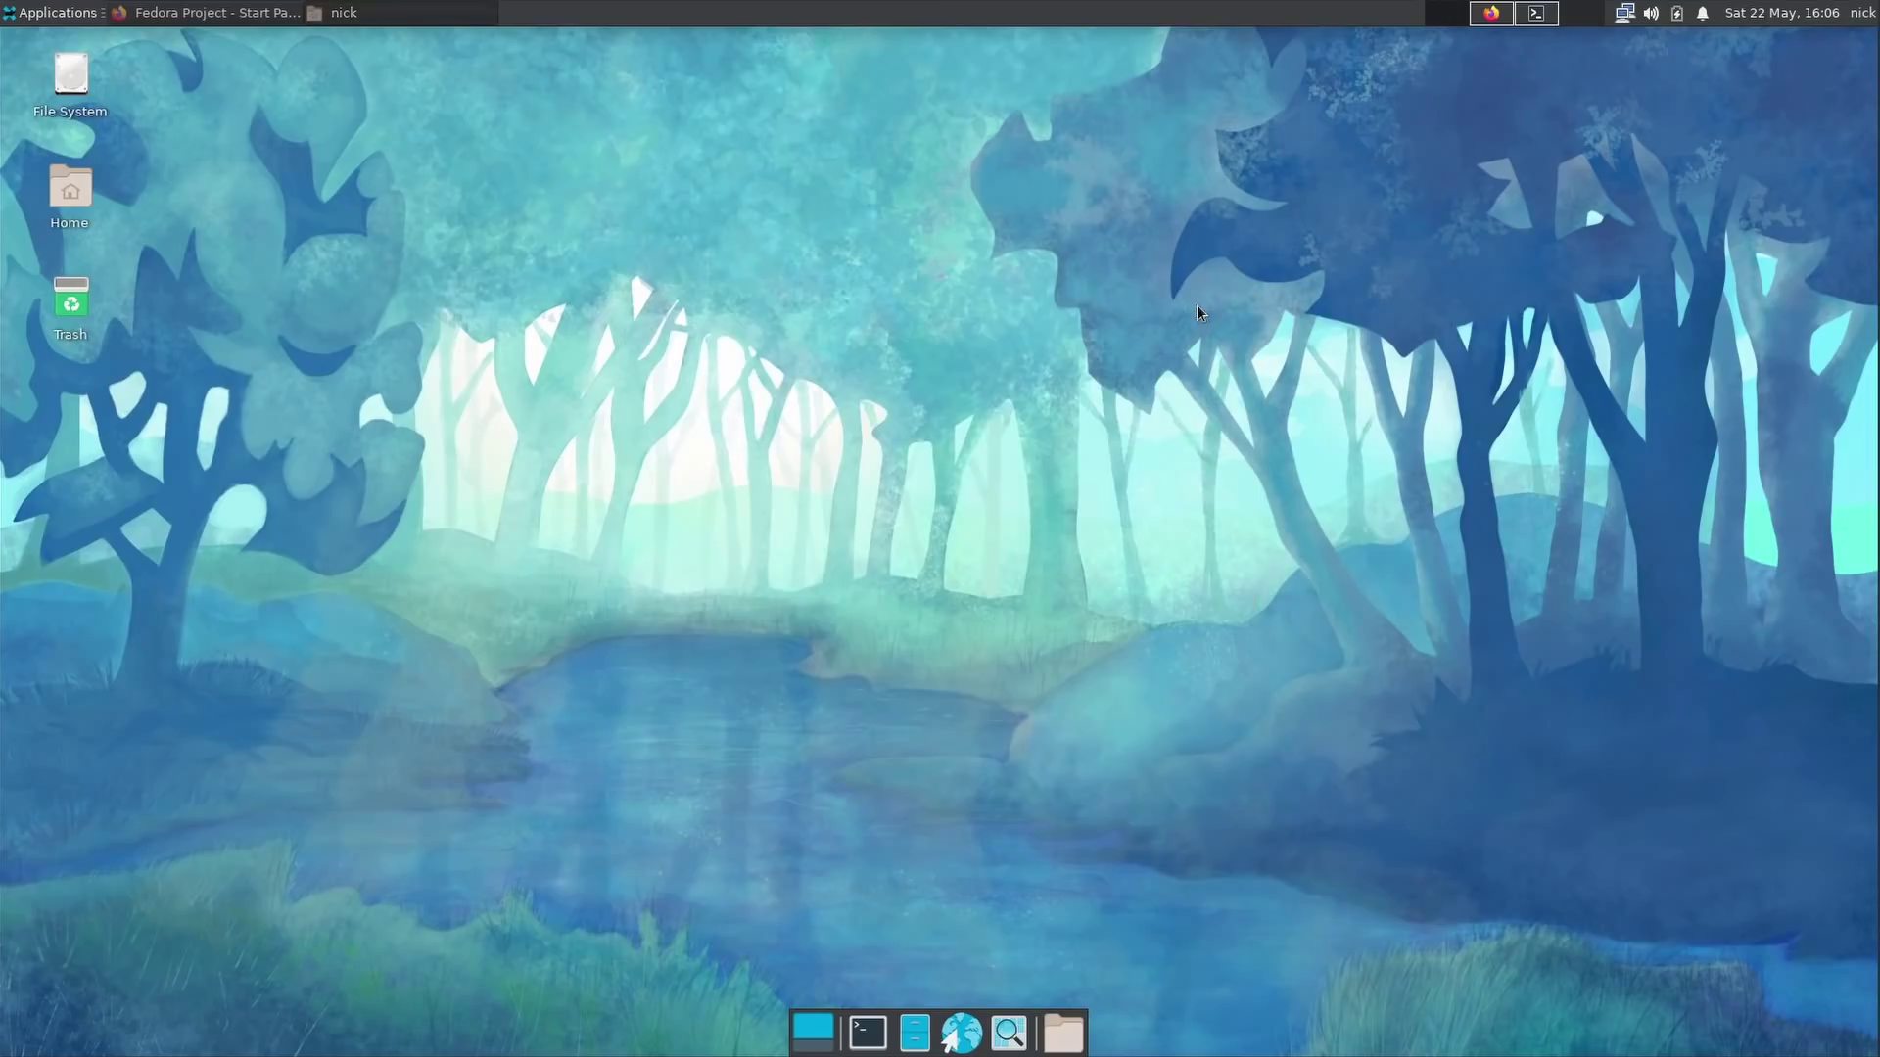
{"action": "left_click", "coordinate": [445, 16]}
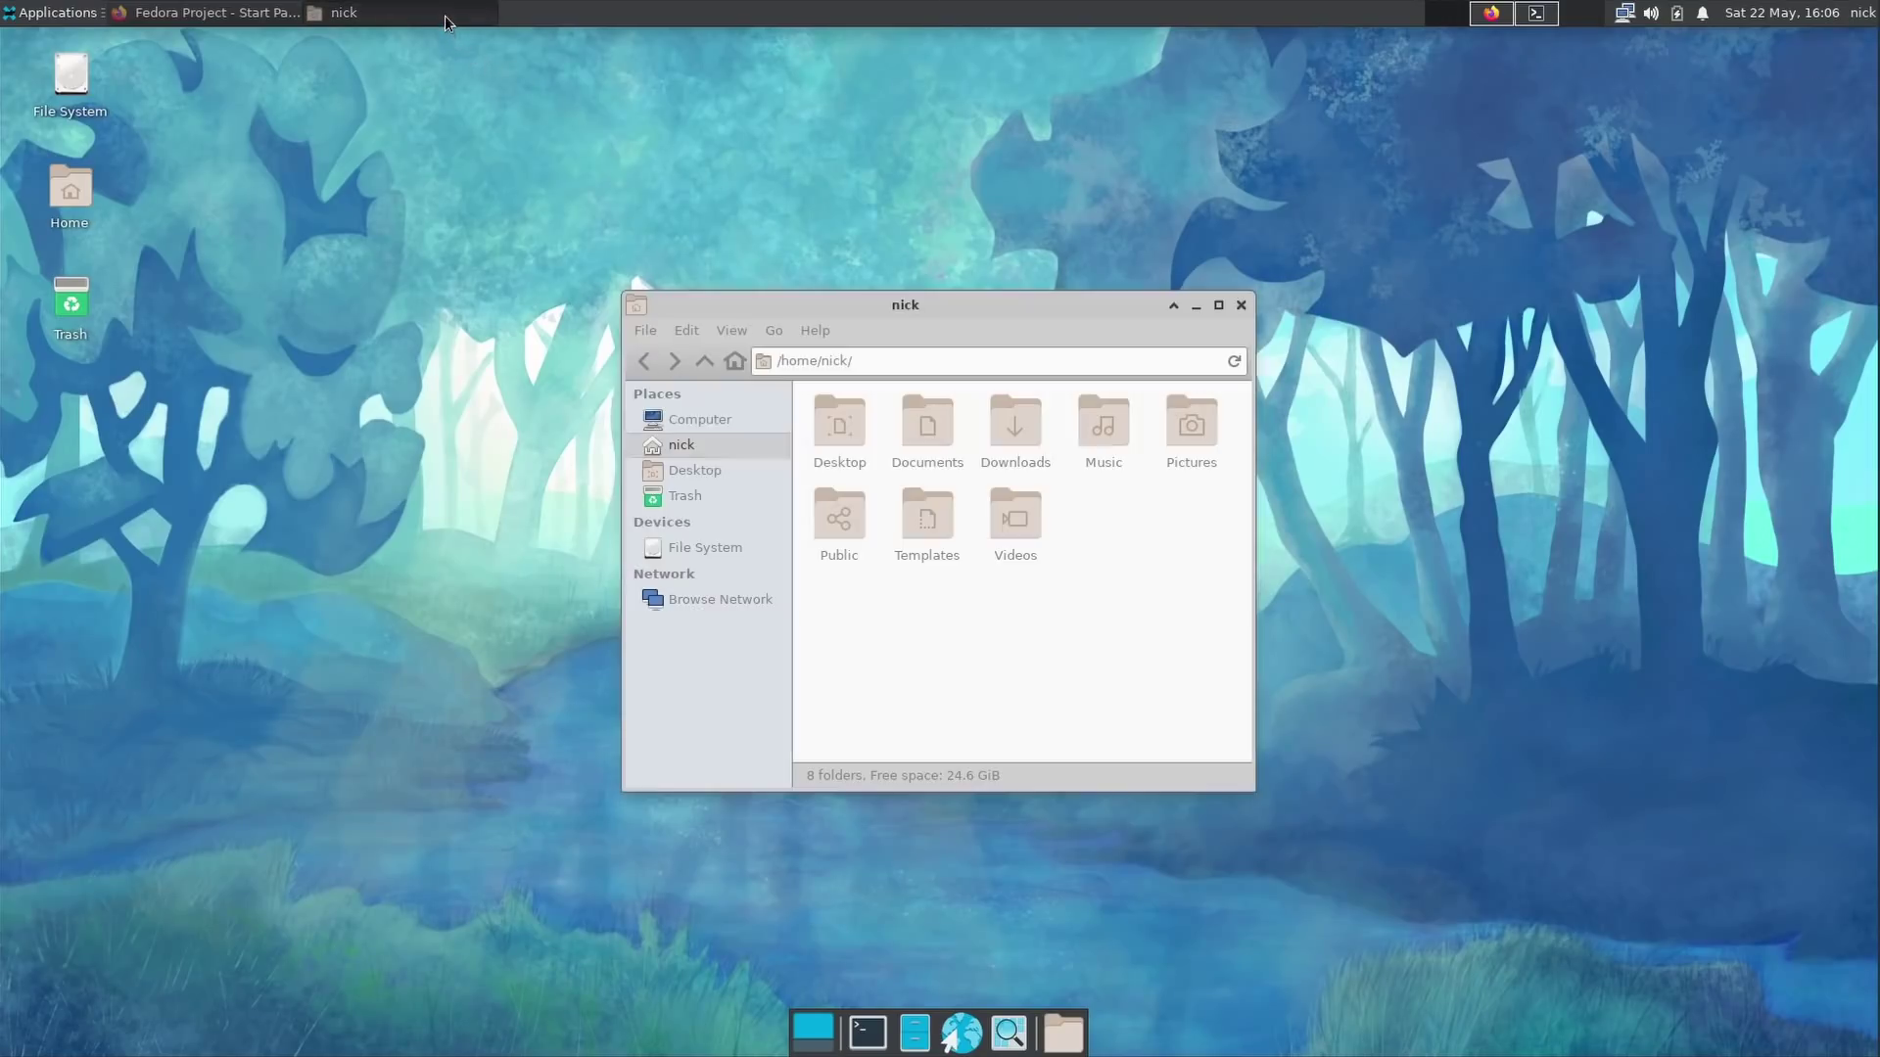
{"action": "left_click", "coordinate": [1240, 305]}
Bring the Firefox window back and centre it on screen, then launch a new file manager window.
{"action": "left_click", "coordinate": [235, 17]}
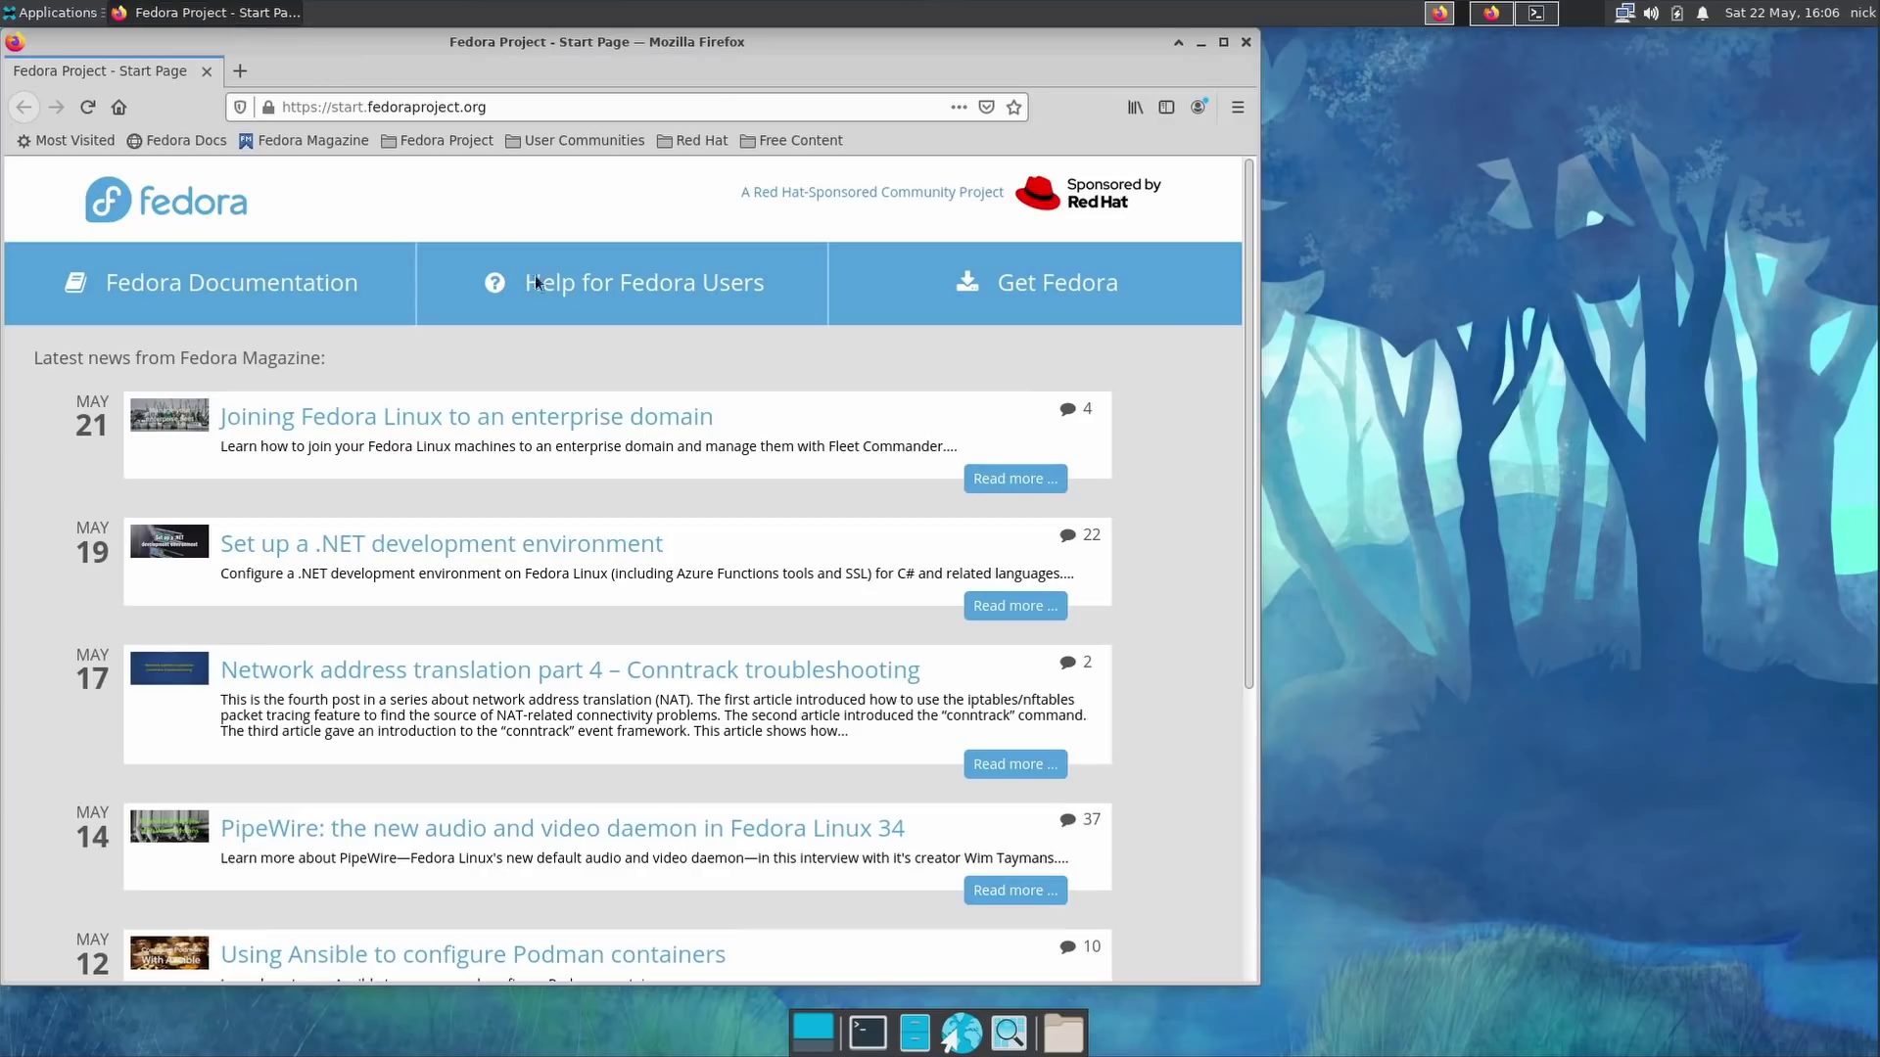
{"action": "left_click_drag", "start_coordinate": [809, 62], "coordinate": [1141, 95]}
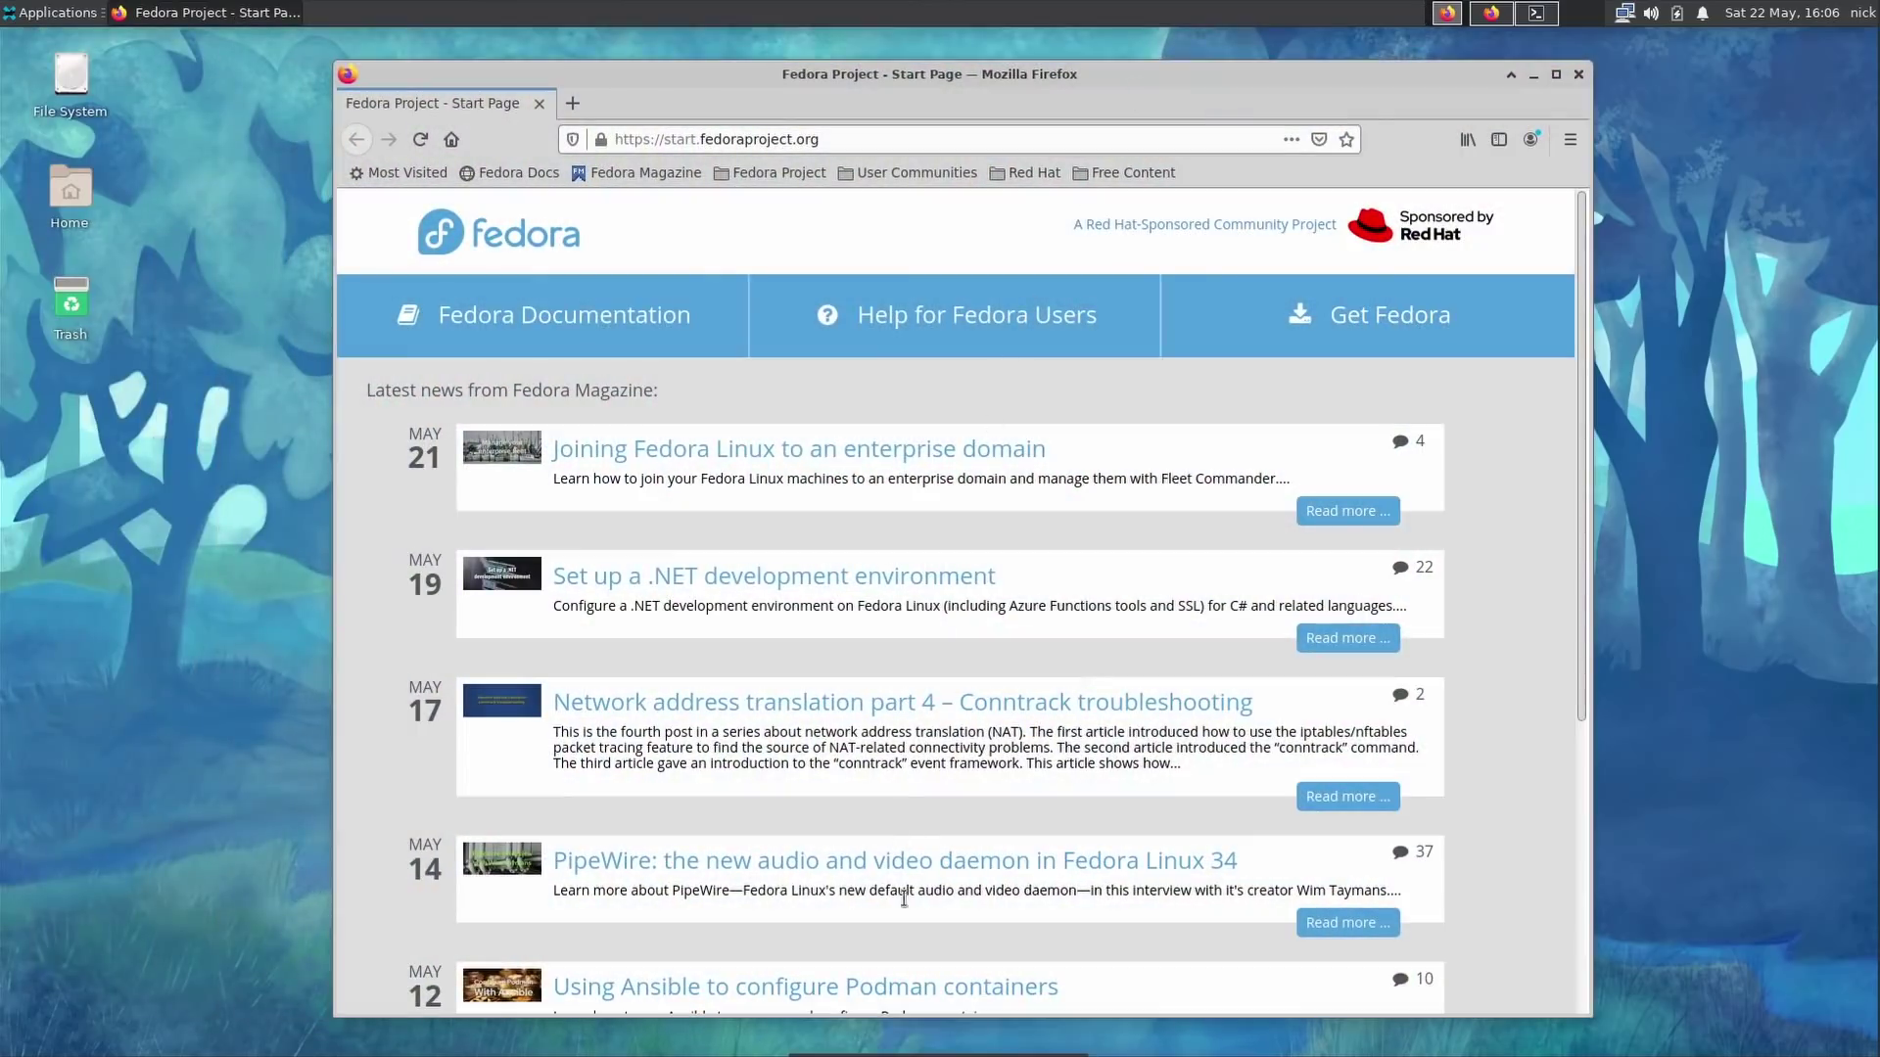
{"action": "mouse_move", "coordinate": [977, 67]}
{"action": "left_mouse_down"}
{"action": "mouse_move", "coordinate": [980, 186]}
{"action": "mouse_move", "coordinate": [971, 98]}
{"action": "left_mouse_up"}
{"action": "left_click", "coordinate": [916, 1028]}
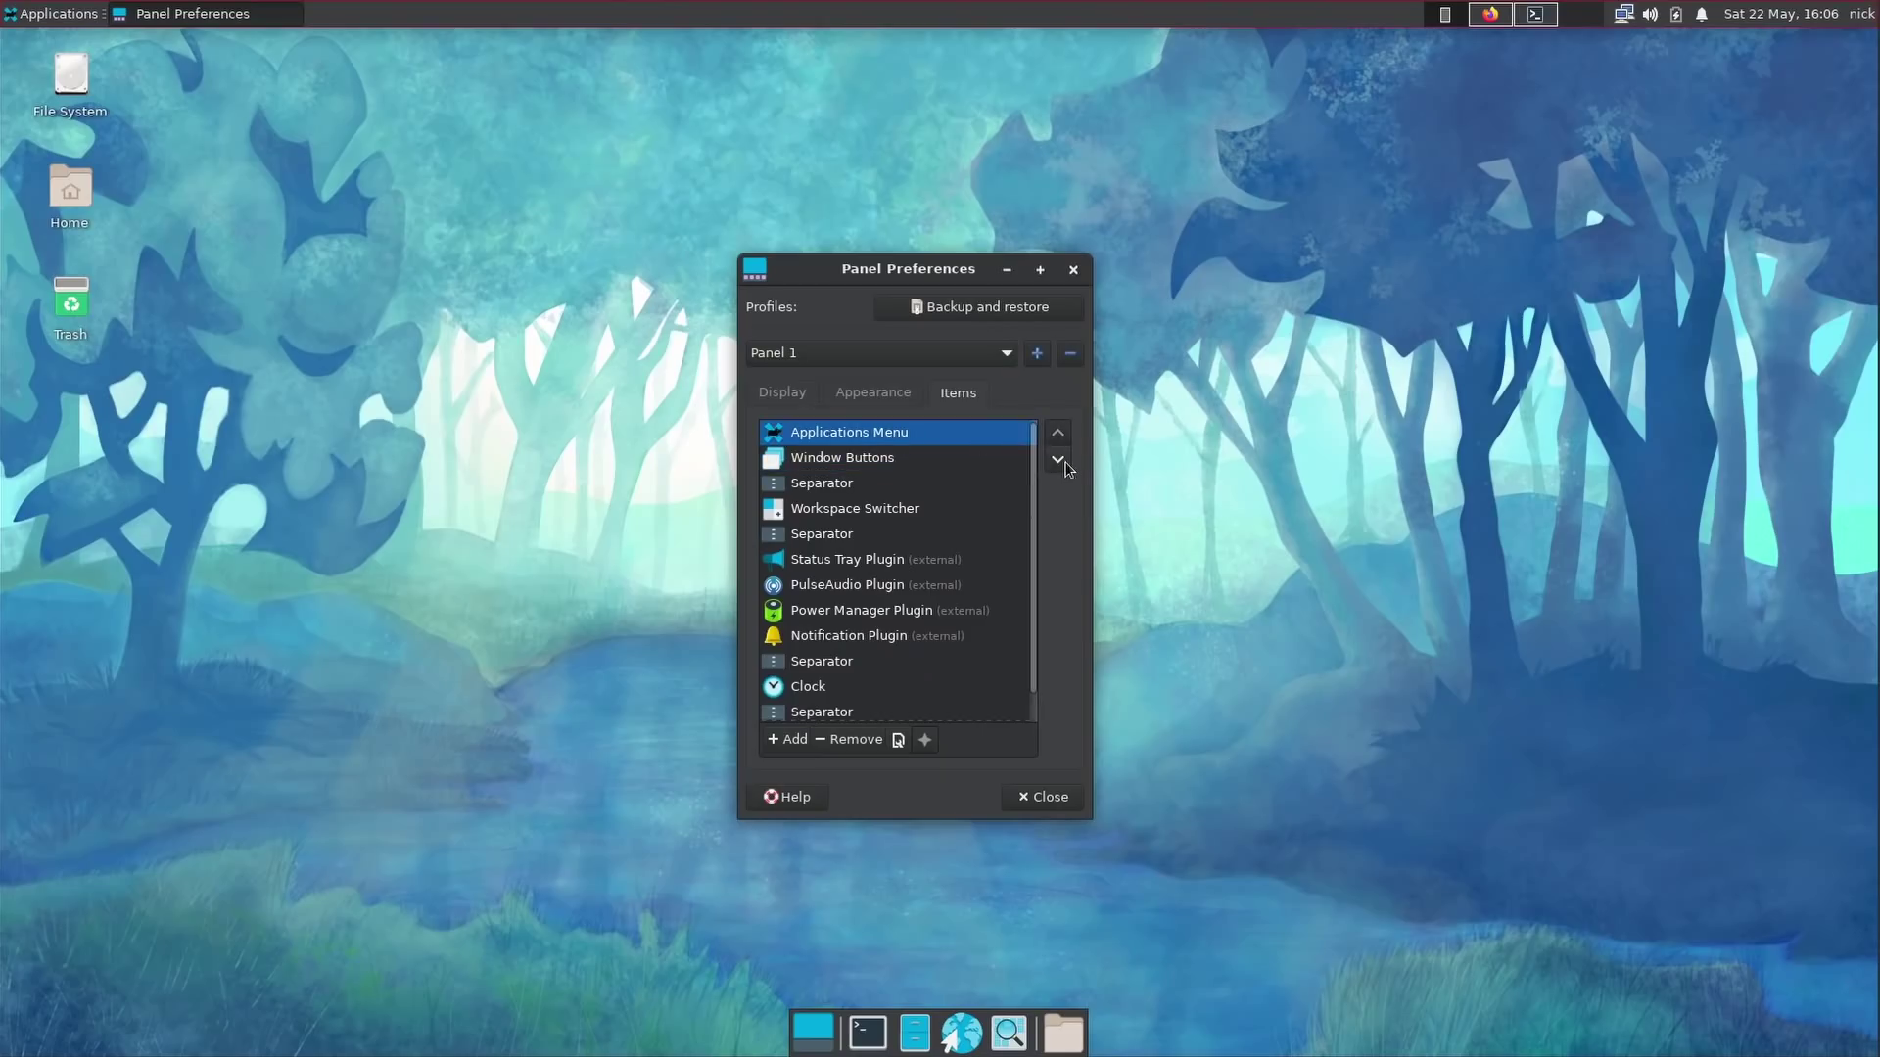
{"action": "left_click", "coordinate": [1058, 459]}
{"action": "left_click", "coordinate": [1058, 434]}
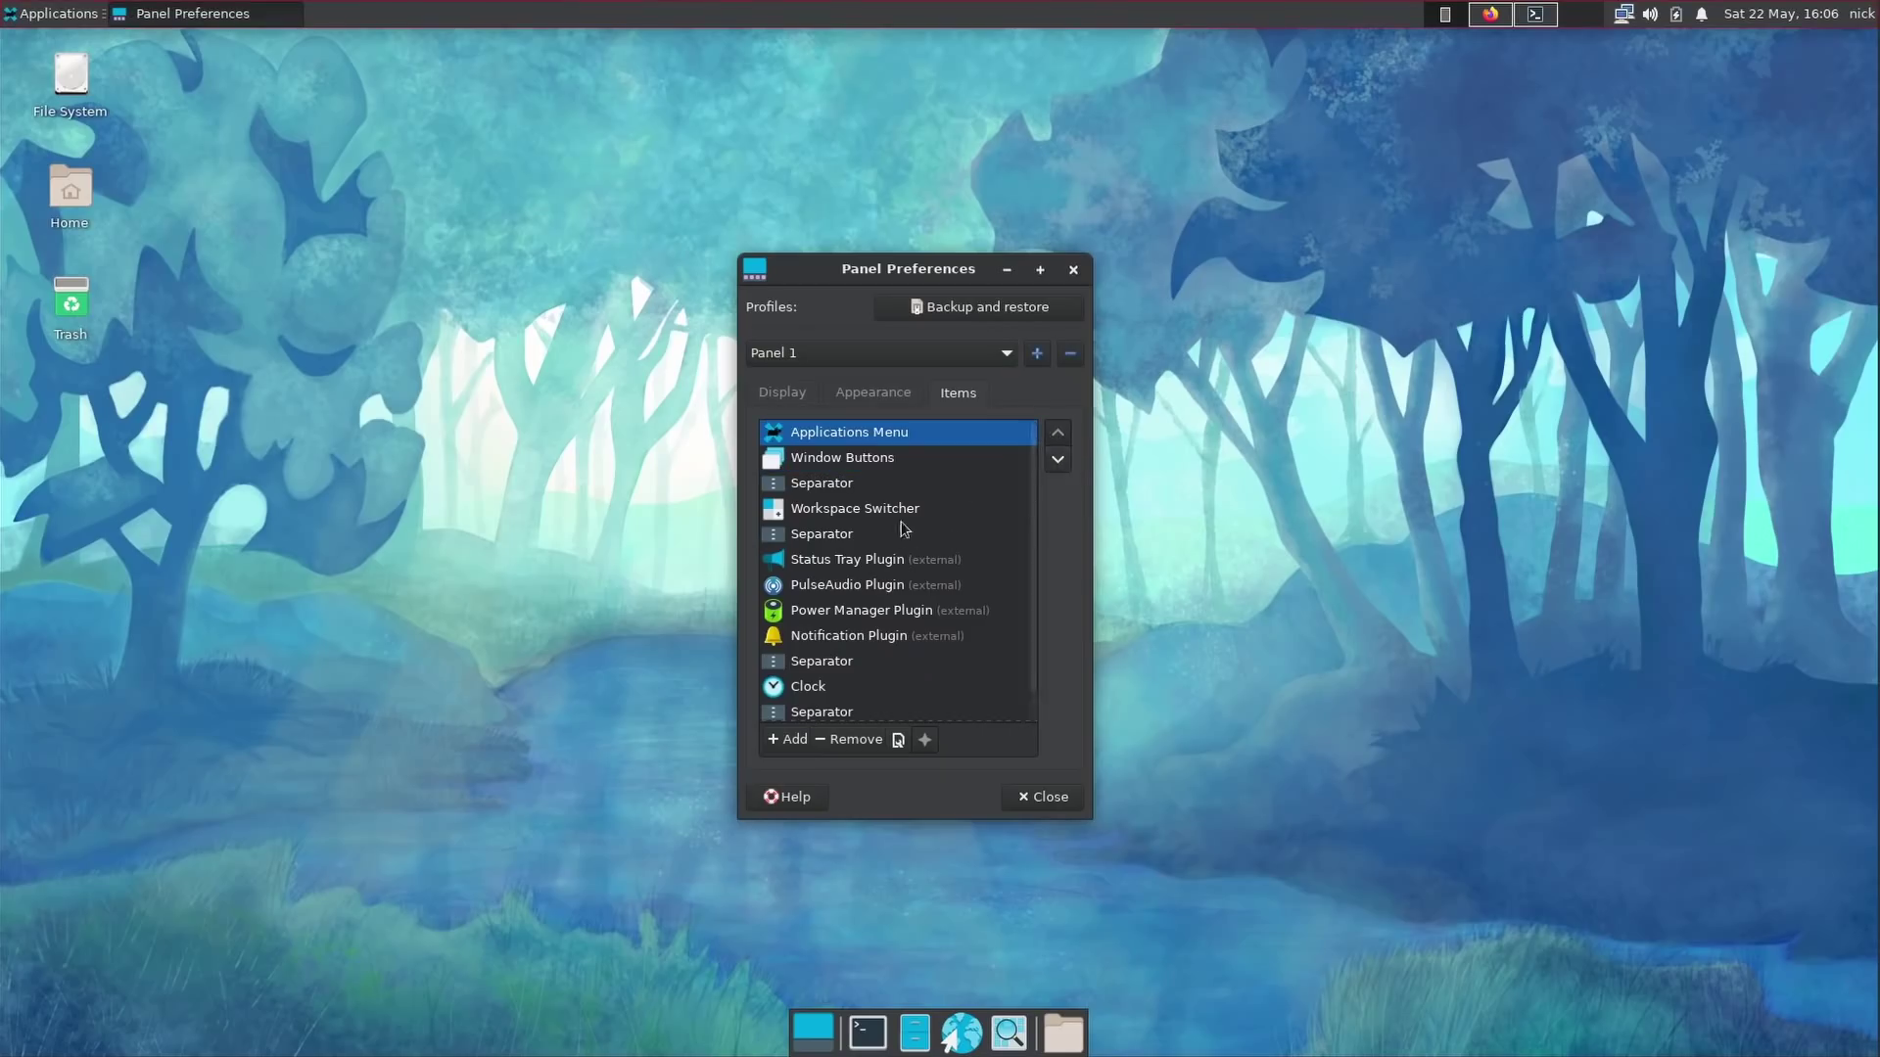
{"action": "left_click", "coordinate": [1057, 434]}
{"action": "left_click", "coordinate": [1059, 460]}
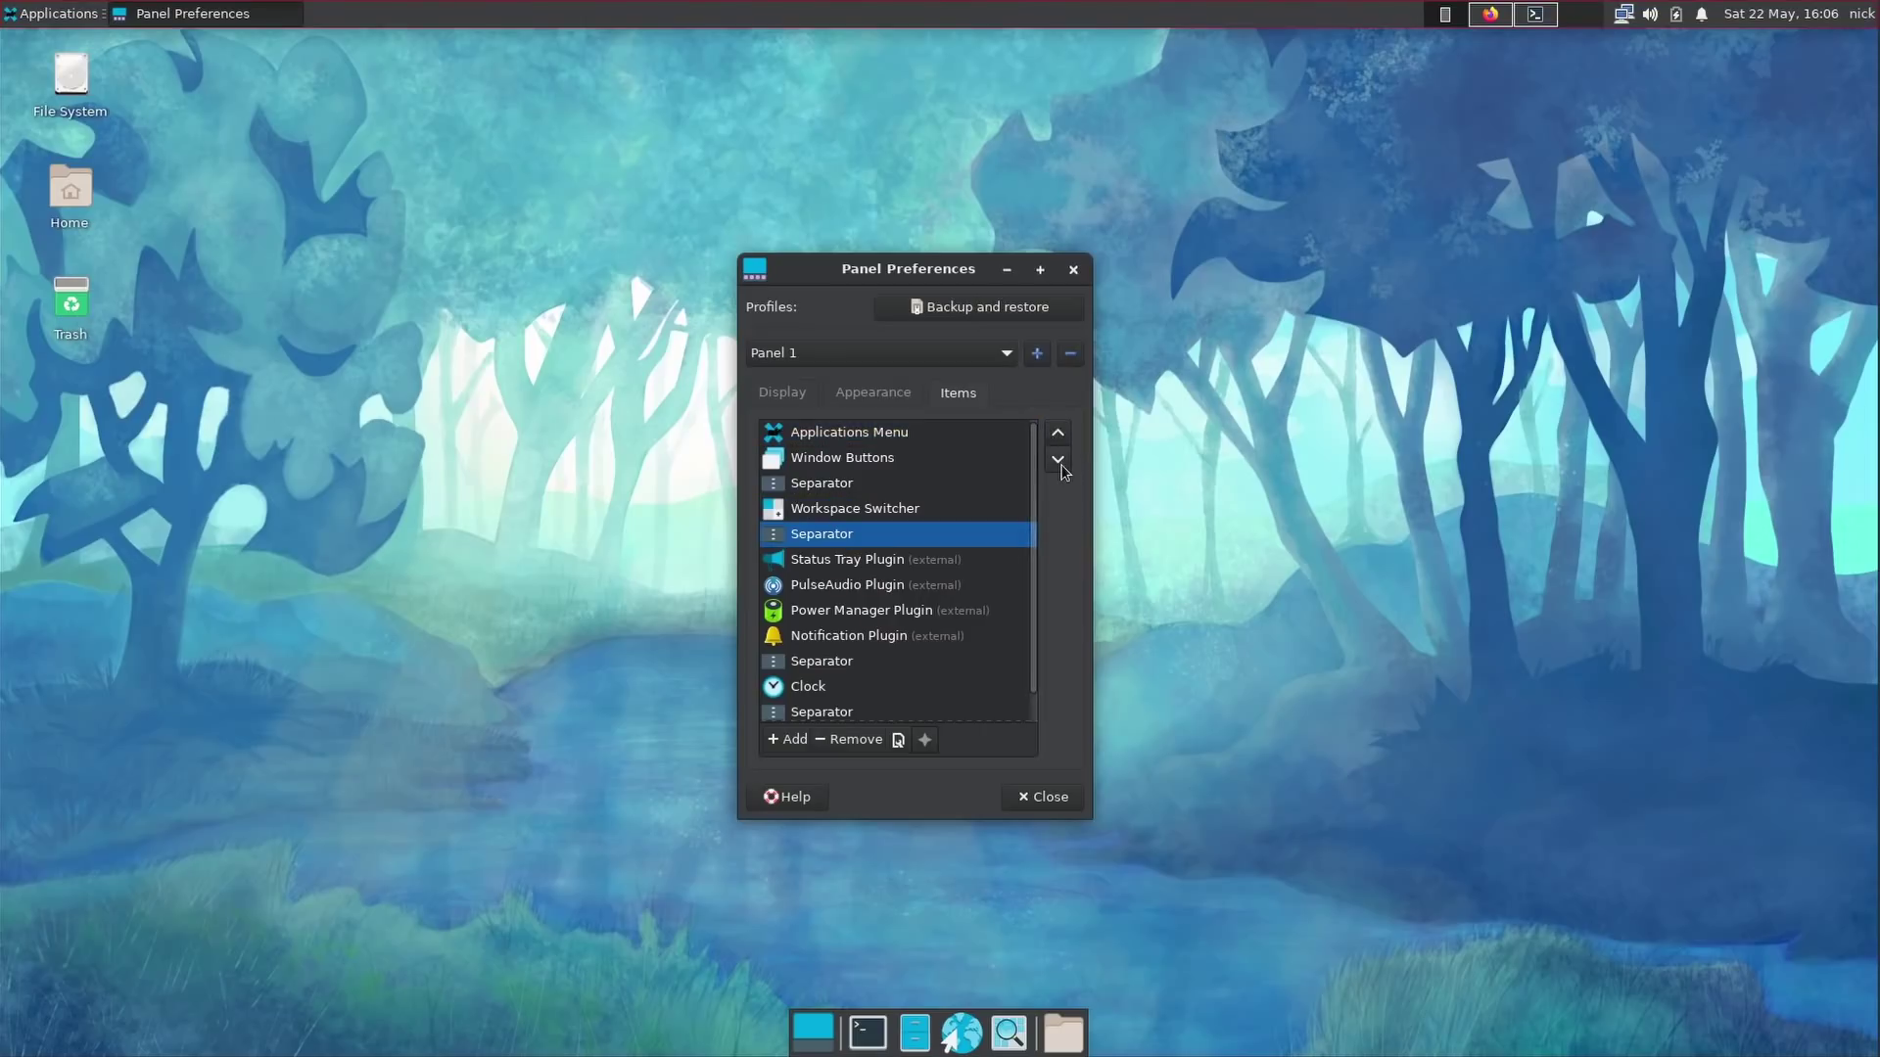
{"action": "left_click", "coordinate": [852, 563]}
{"action": "left_click", "coordinate": [788, 739]}
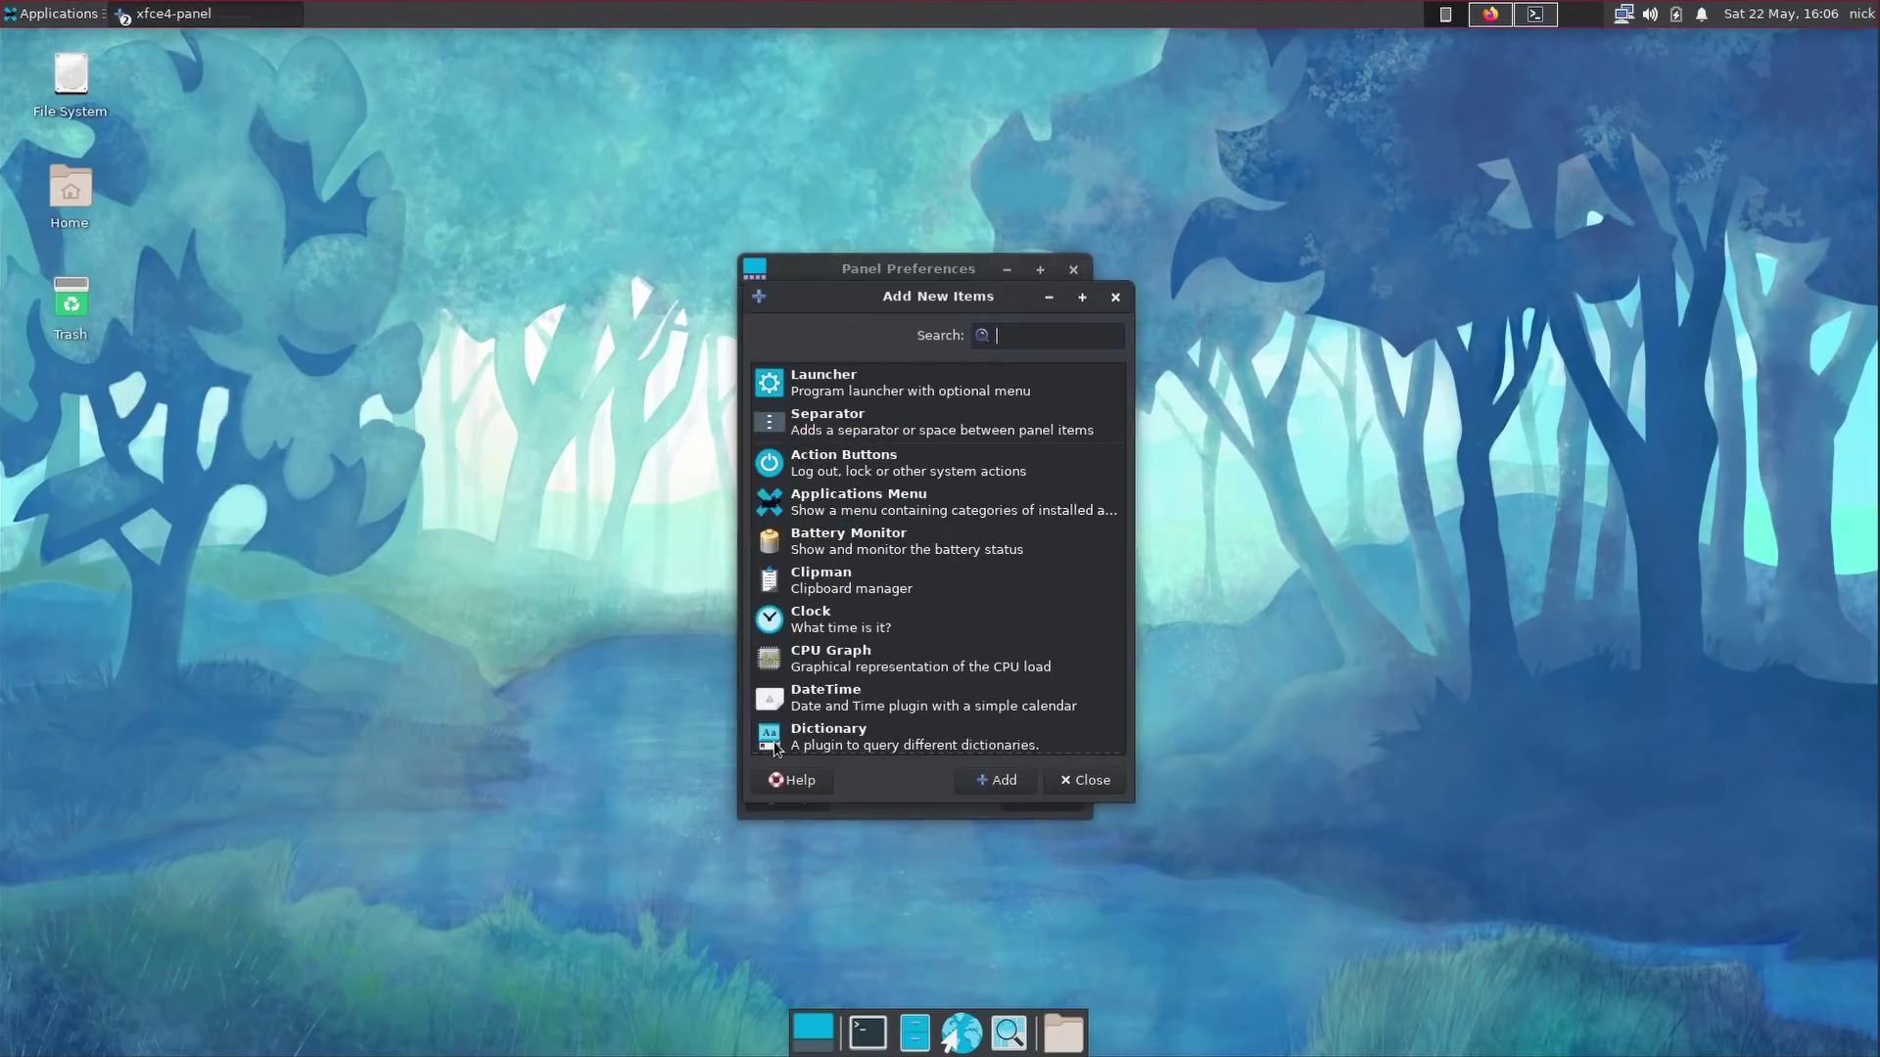
{"action": "left_click", "coordinate": [848, 475]}
{"action": "left_click", "coordinate": [998, 782]}
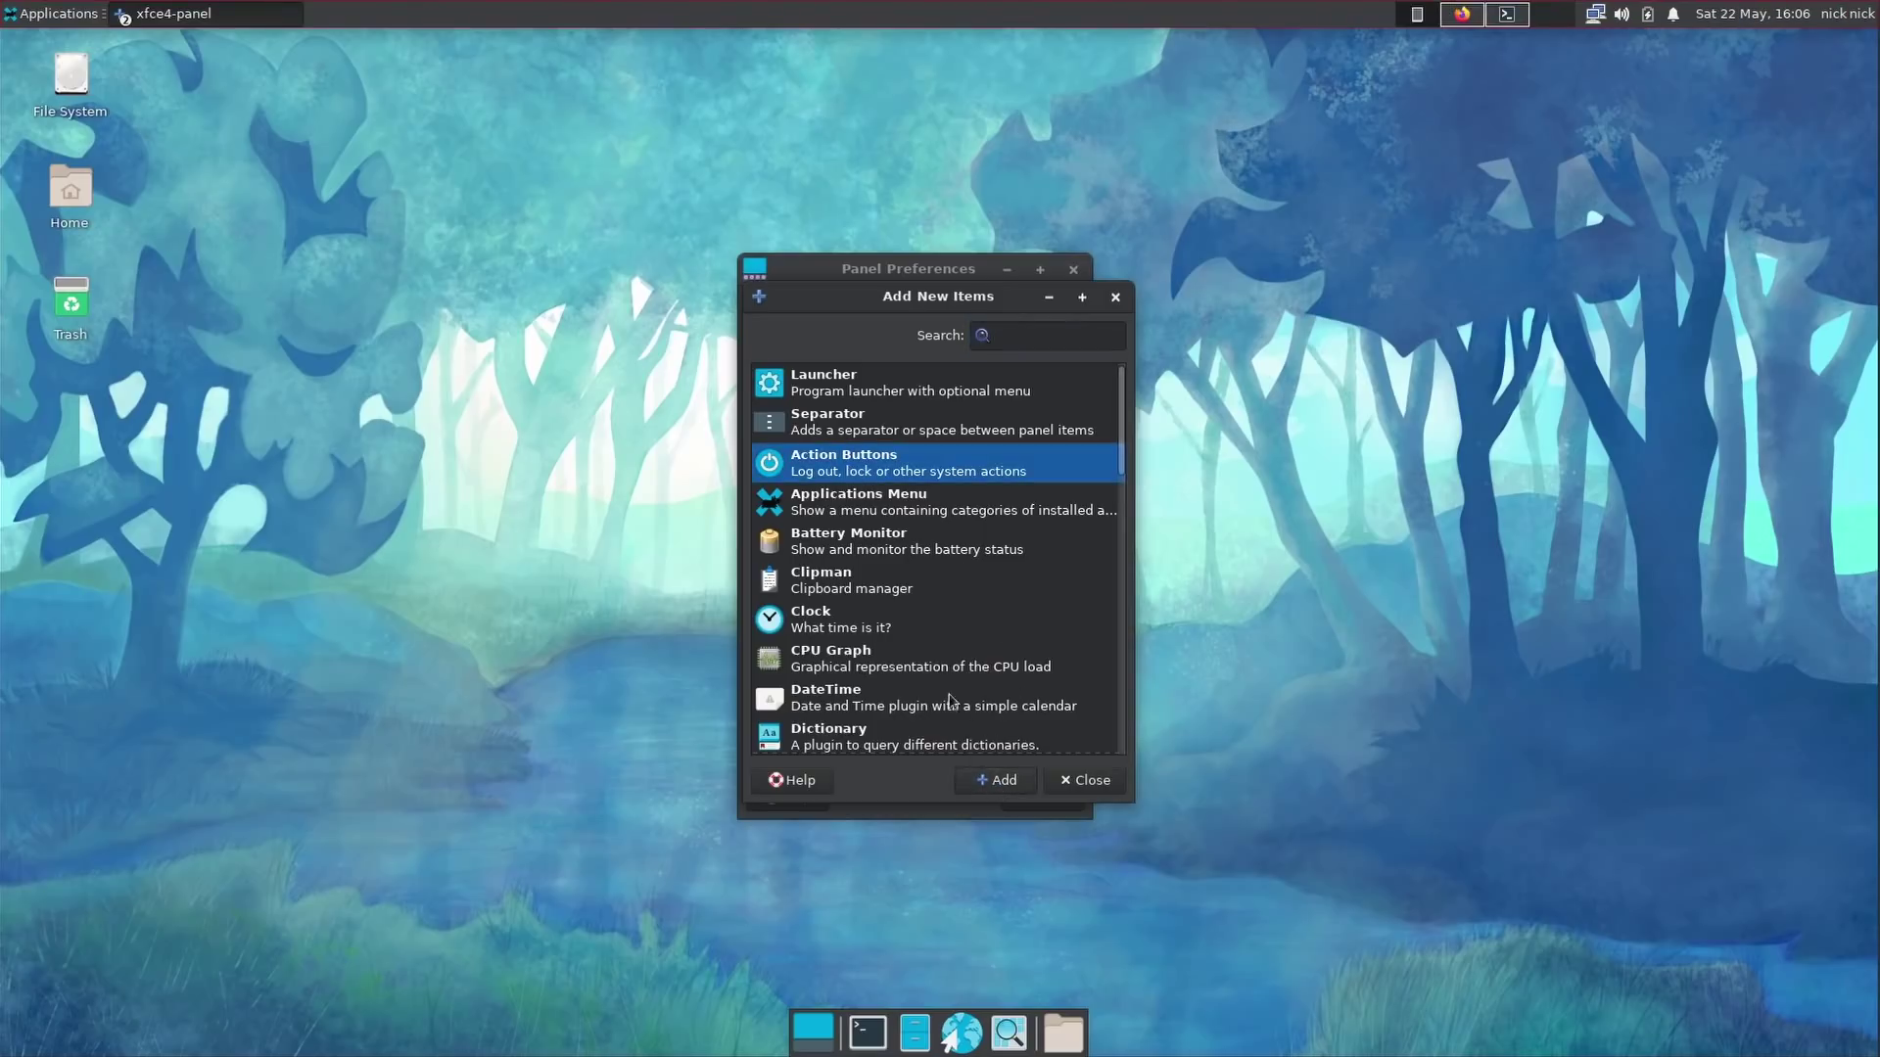
{"action": "left_click", "coordinate": [1092, 783]}
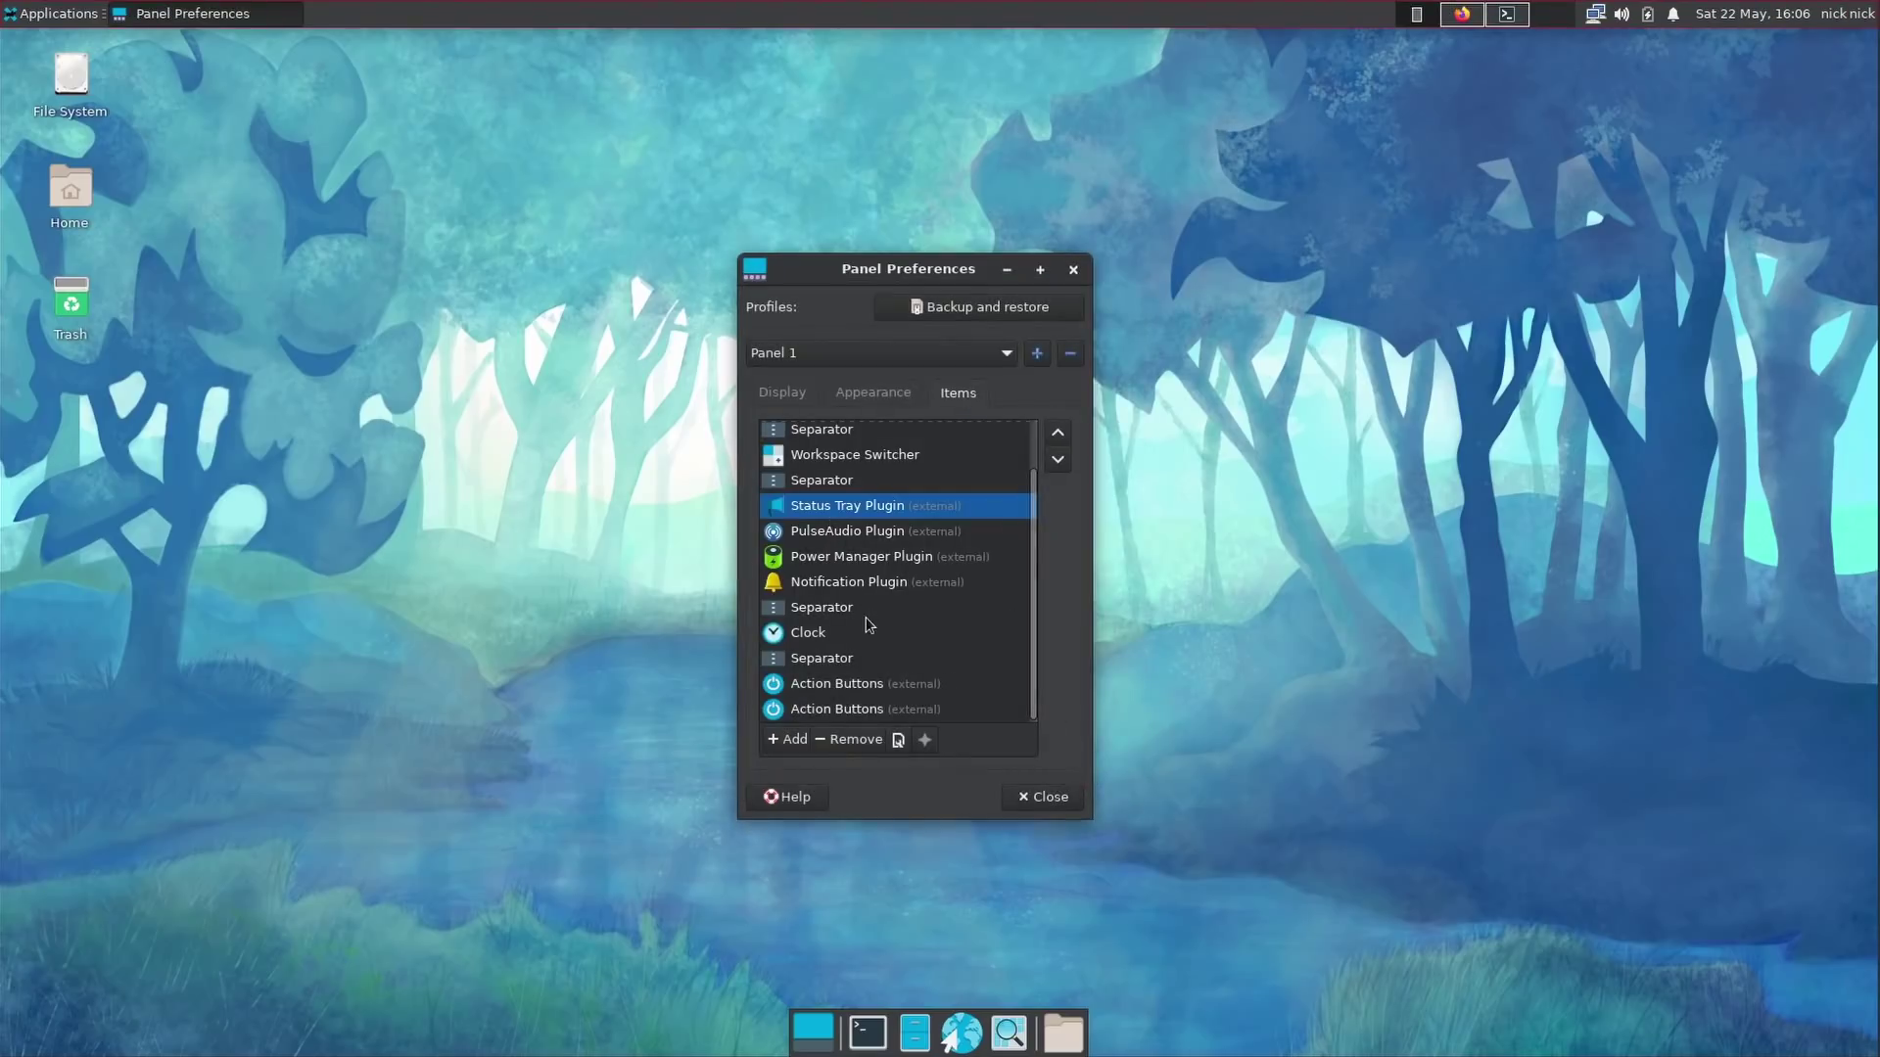
{"action": "left_click", "coordinate": [847, 690]}
{"action": "left_click", "coordinate": [849, 741]}
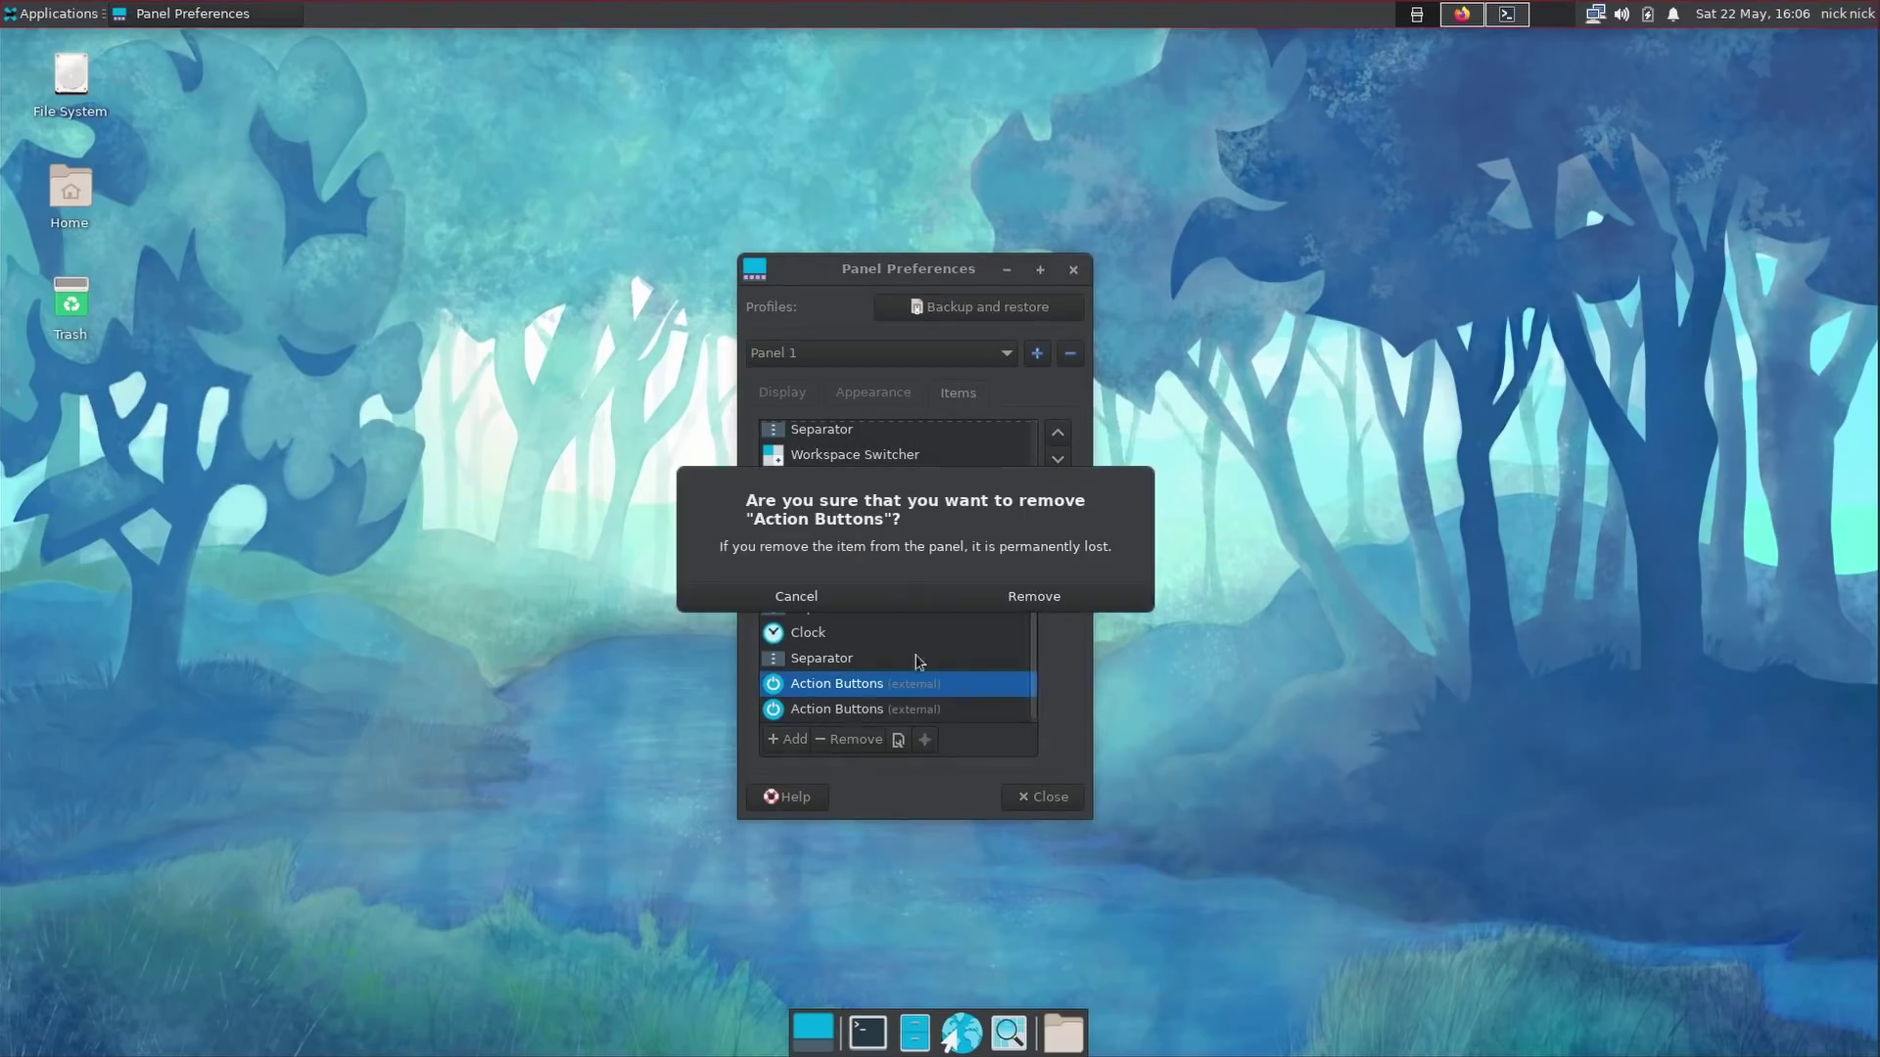
{"action": "left_click", "coordinate": [1045, 596]}
{"action": "left_click", "coordinate": [788, 740]}
{"action": "scroll", "coordinate": [821, 739], "scroll_direction": "down", "scroll_amount": 3}
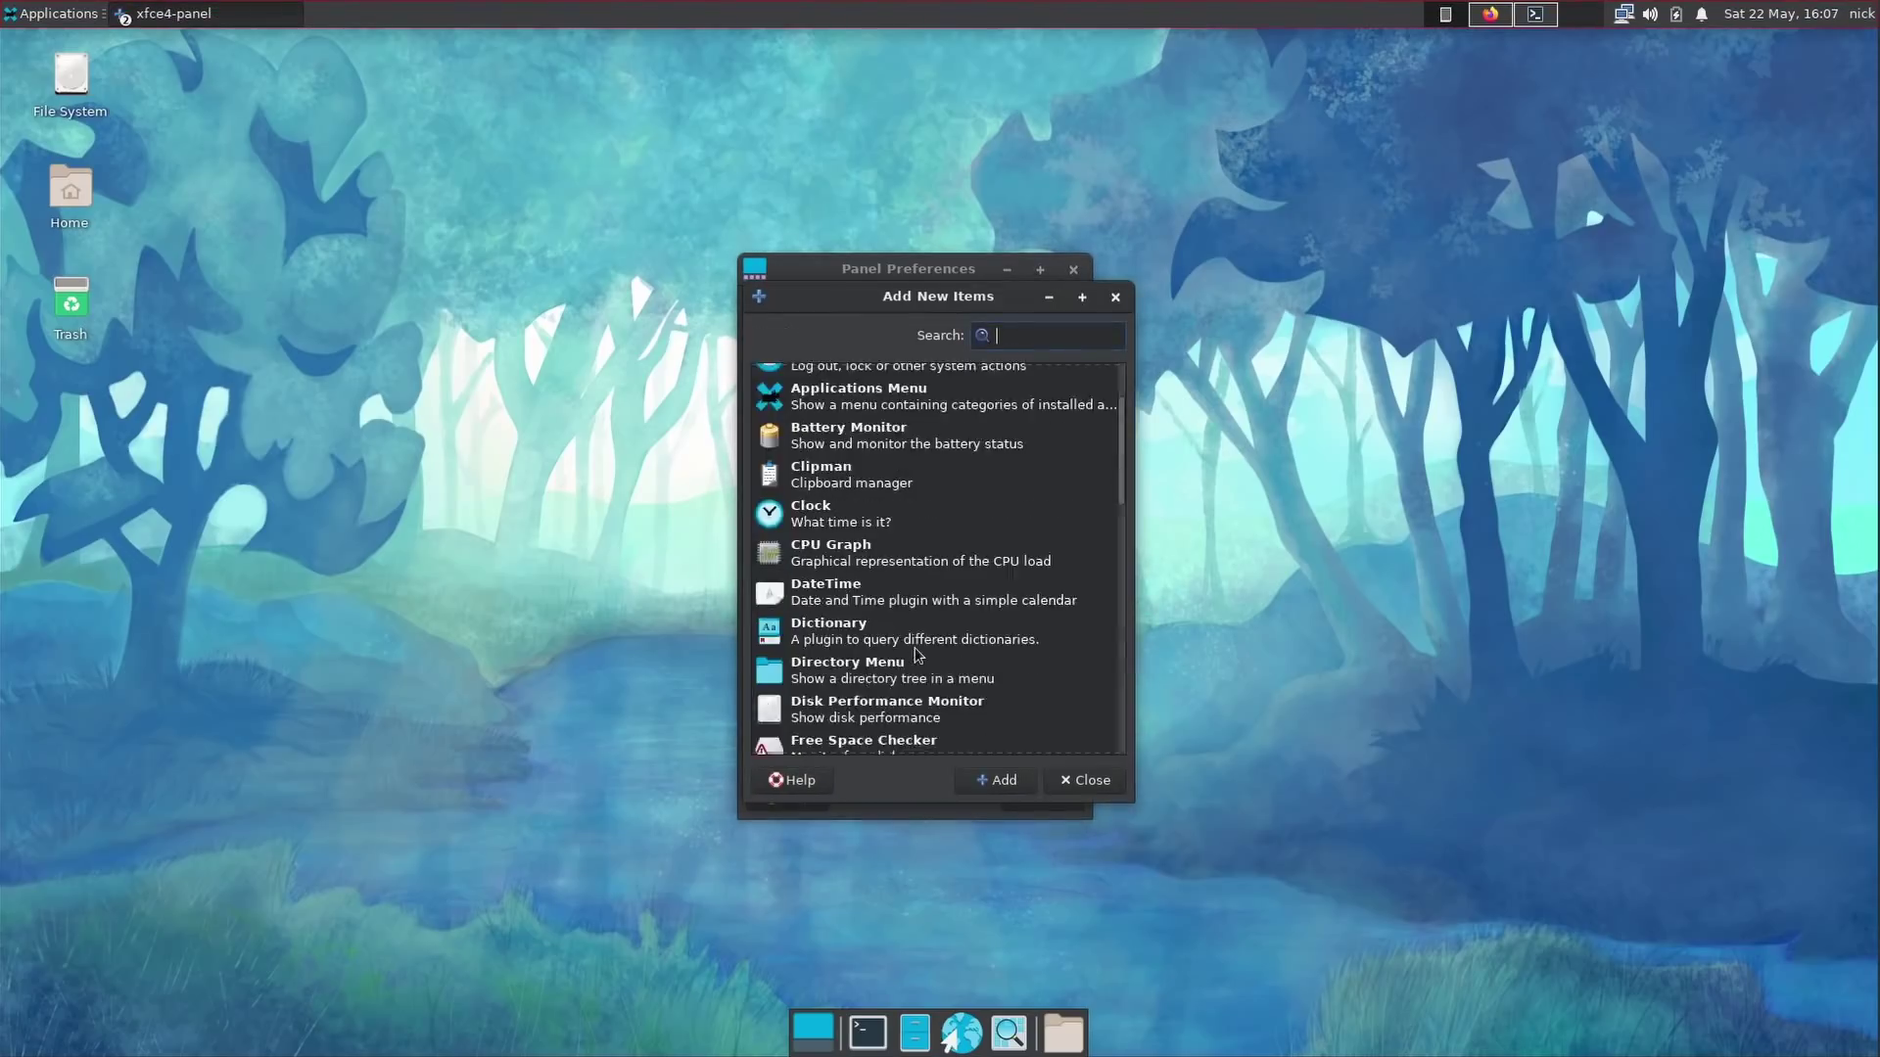
{"action": "left_click", "coordinate": [819, 436]}
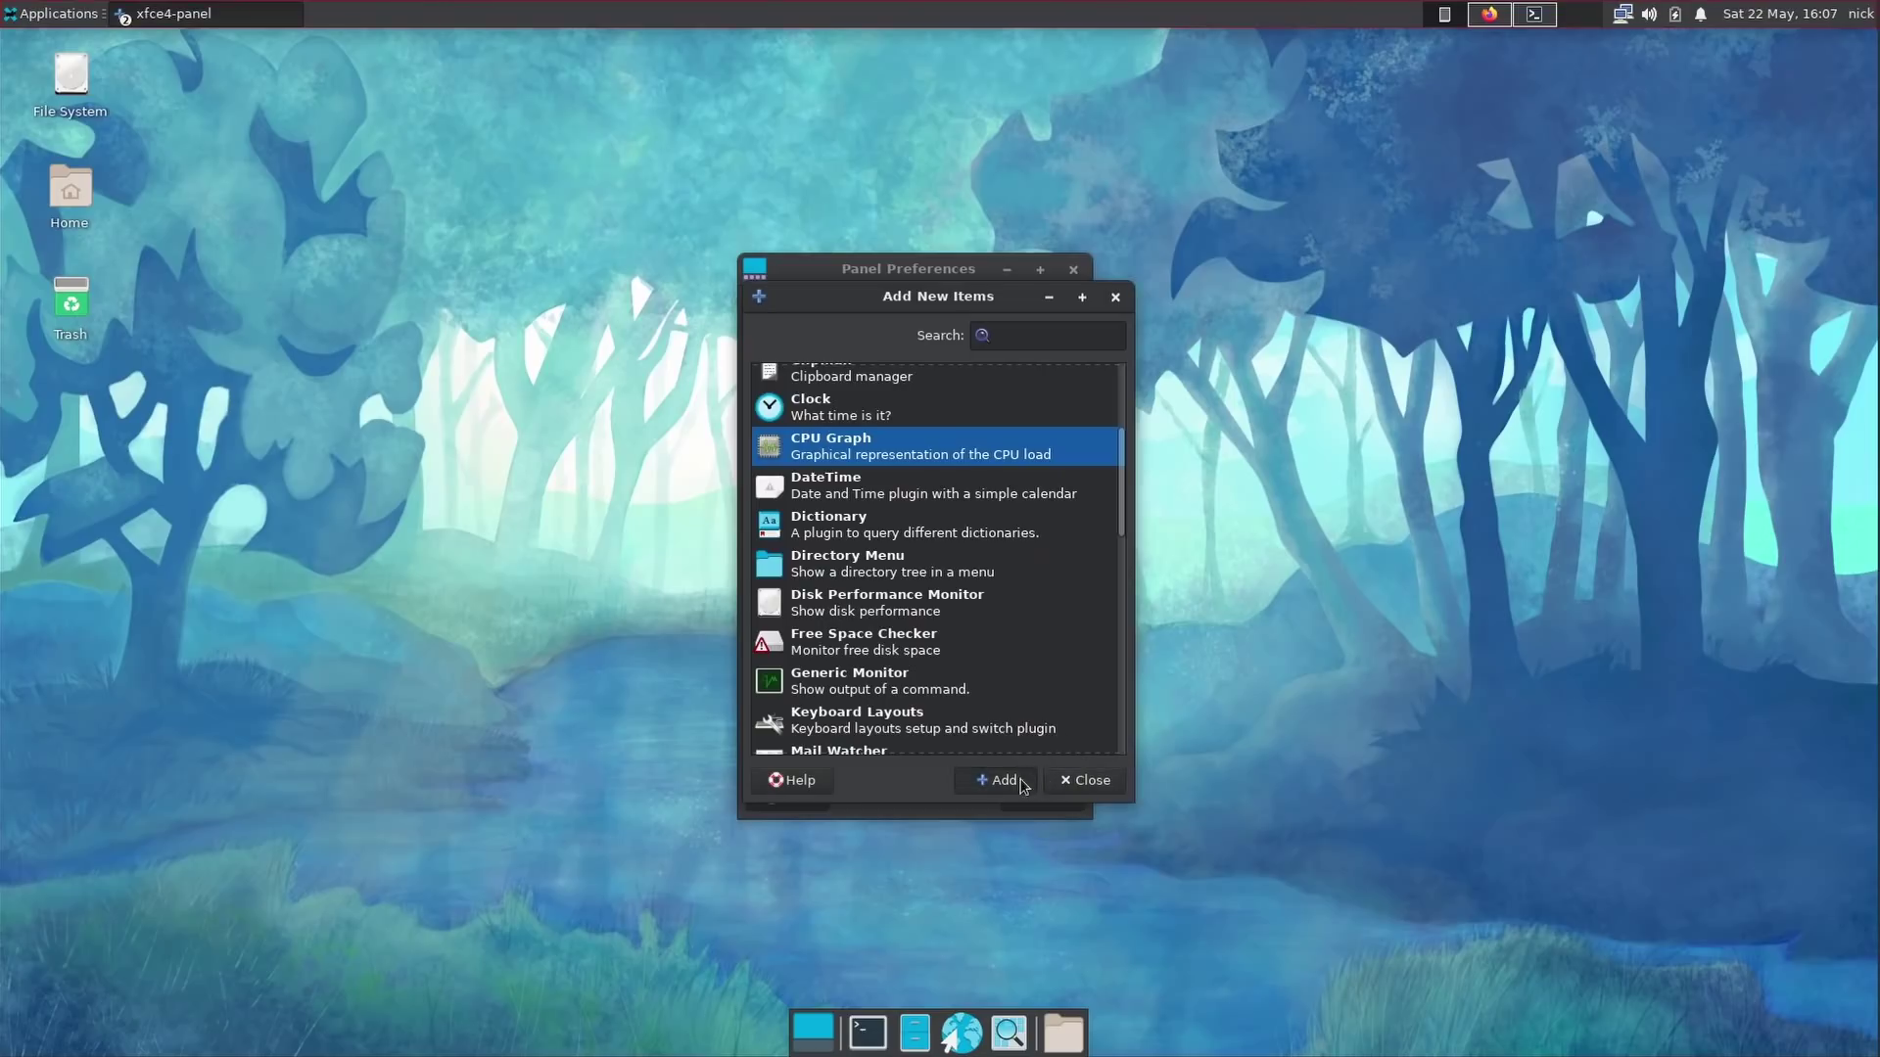
{"action": "left_click", "coordinate": [998, 780]}
{"action": "left_click", "coordinate": [1085, 781]}
{"action": "scroll", "coordinate": [910, 627], "scroll_direction": "down", "scroll_amount": 1}
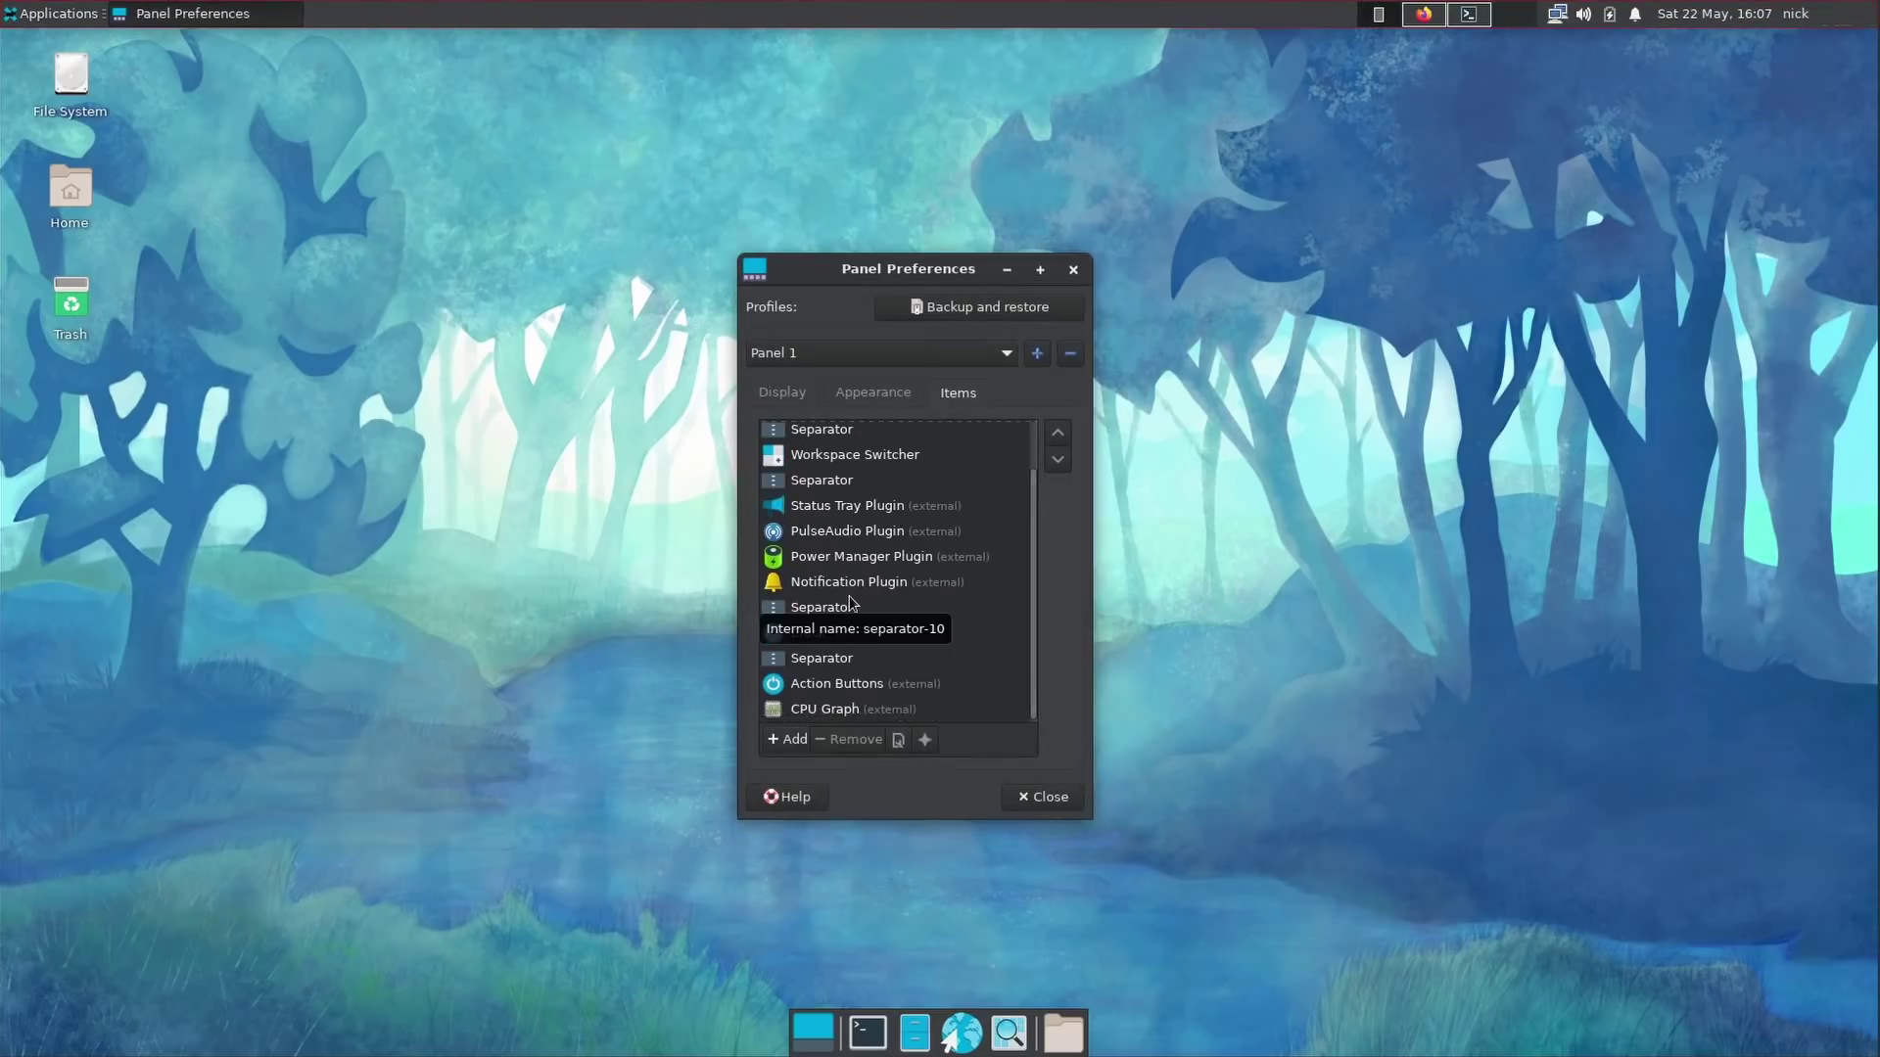
{"action": "left_click", "coordinate": [825, 717]}
{"action": "left_click", "coordinate": [848, 742]}
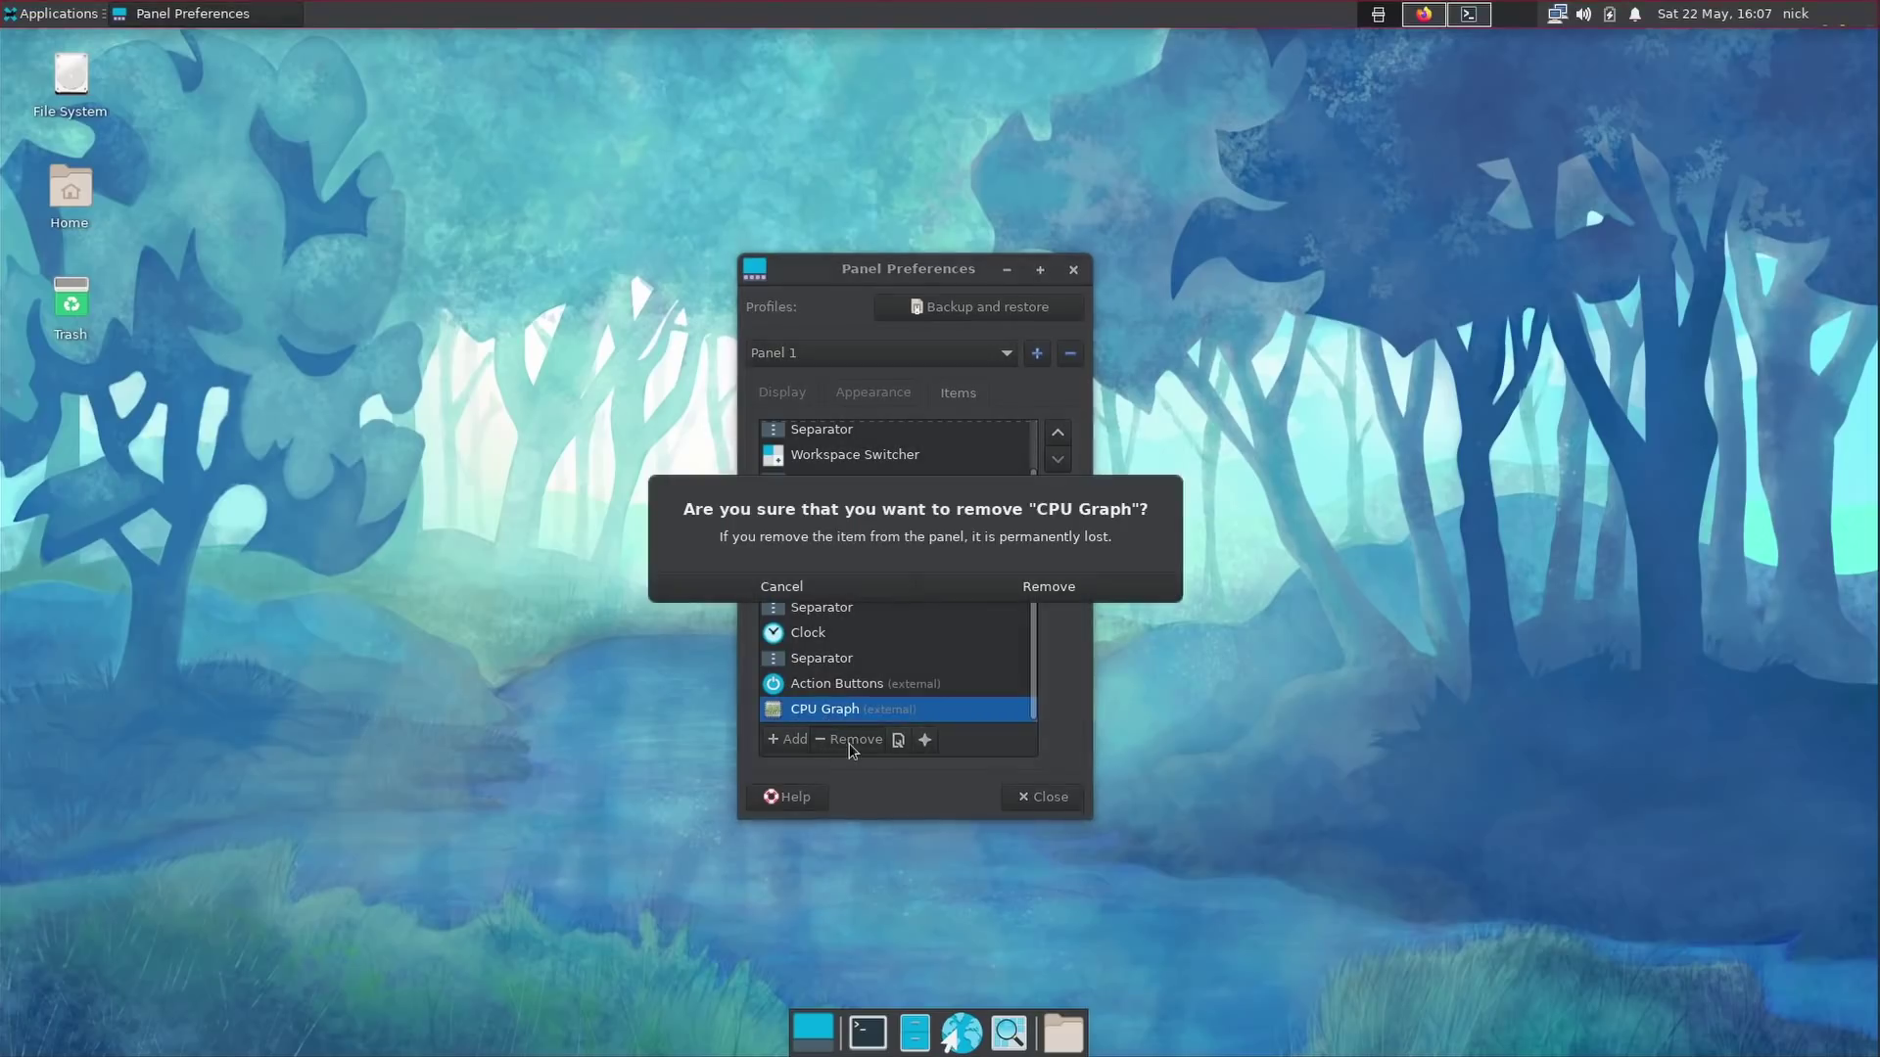
{"action": "left_click", "coordinate": [1023, 593]}
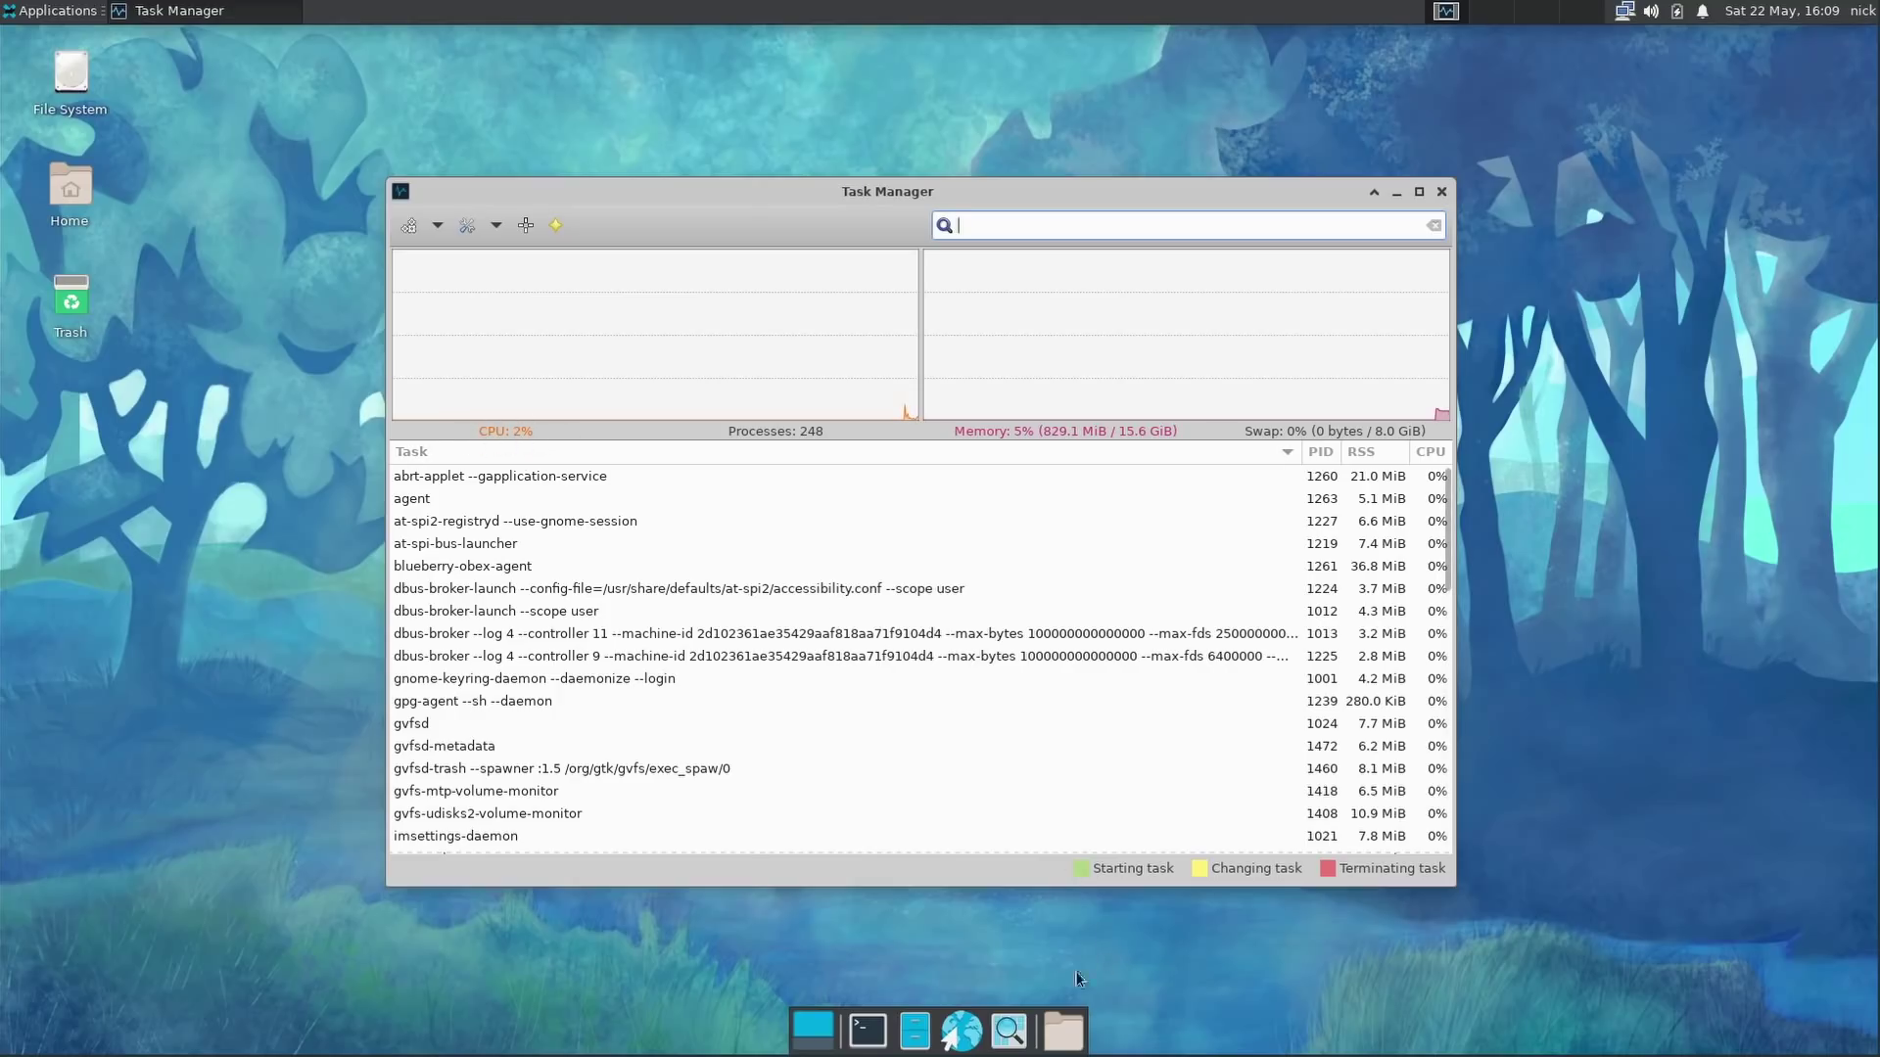
Open the home folder, place it left of Task Manager, and pop the YouTube video into Picture-in-Picture.
{"action": "left_click", "coordinate": [935, 1030]}
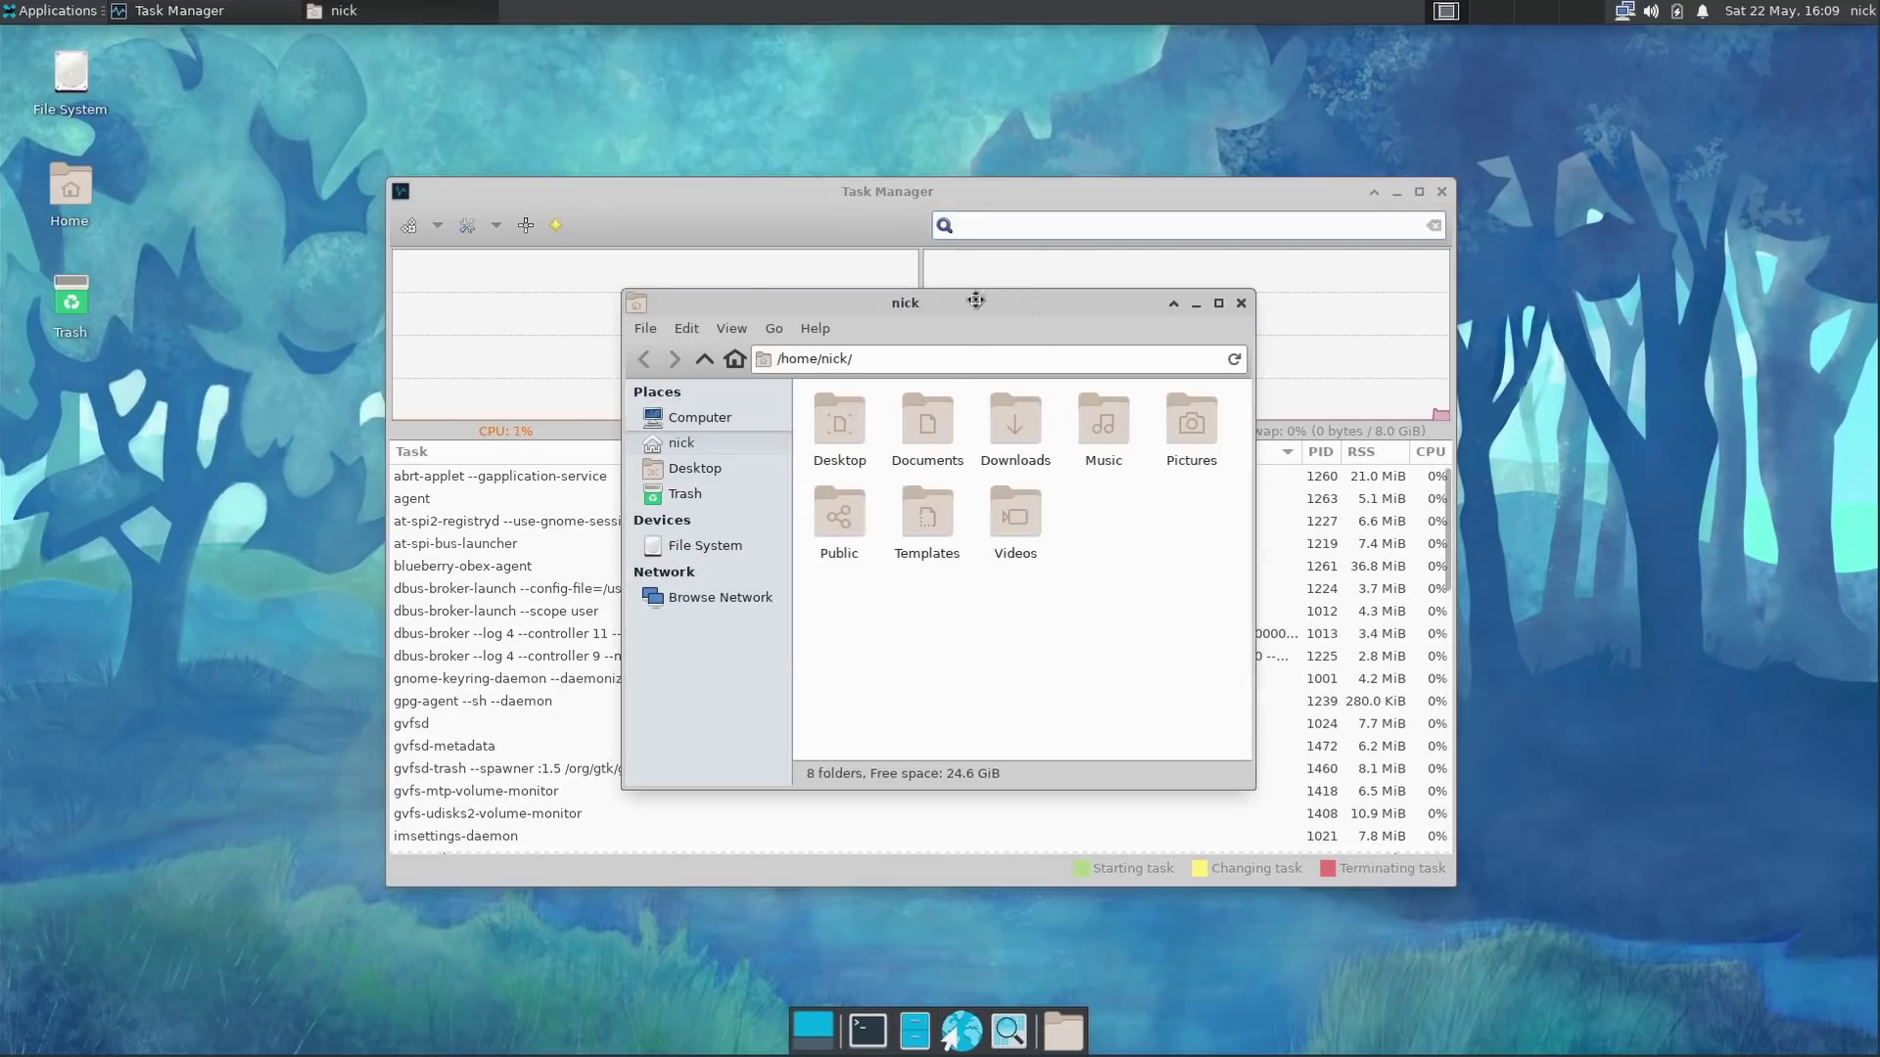
{"action": "left_click_drag", "start_coordinate": [976, 300], "coordinate": [525, 298]}
{"action": "left_click_drag", "start_coordinate": [966, 191], "coordinate": [1259, 167]}
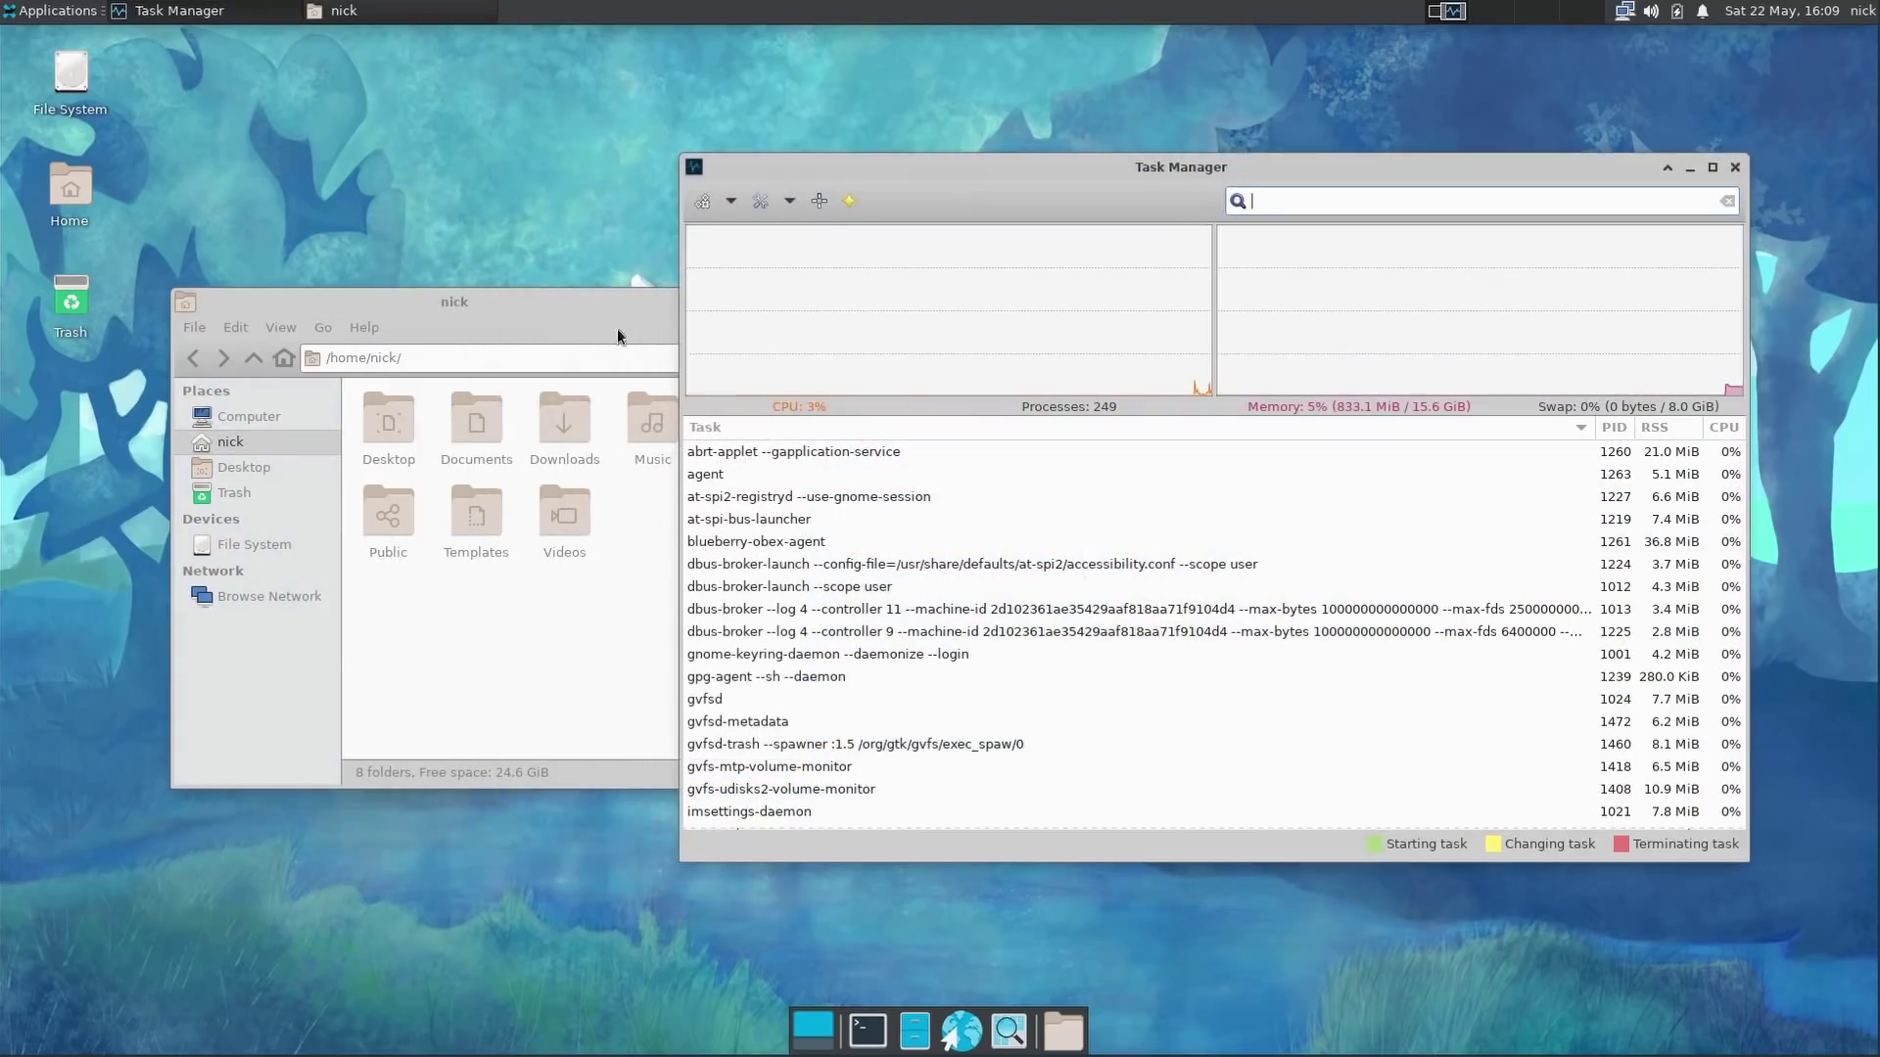
{"action": "left_click_drag", "start_coordinate": [599, 299], "coordinate": [446, 315]}
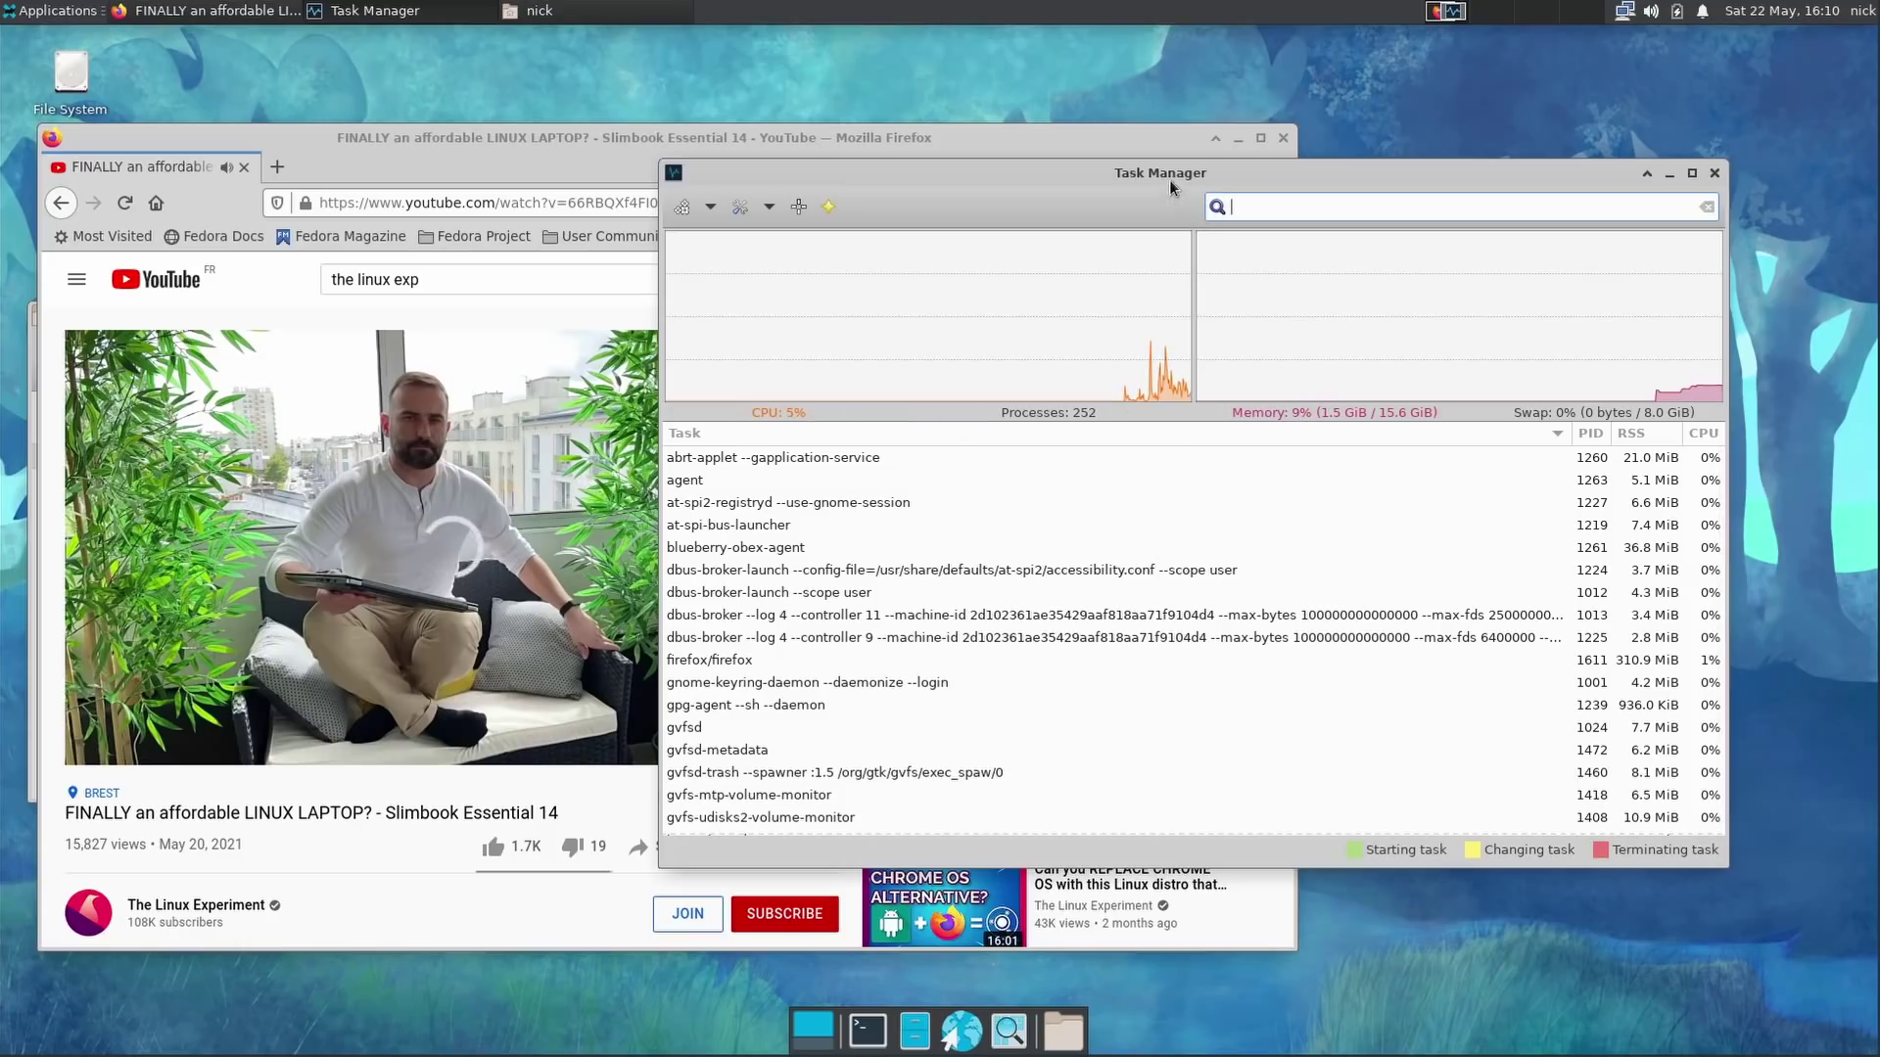
{"action": "left_click_drag", "start_coordinate": [1169, 179], "coordinate": [1251, 188]}
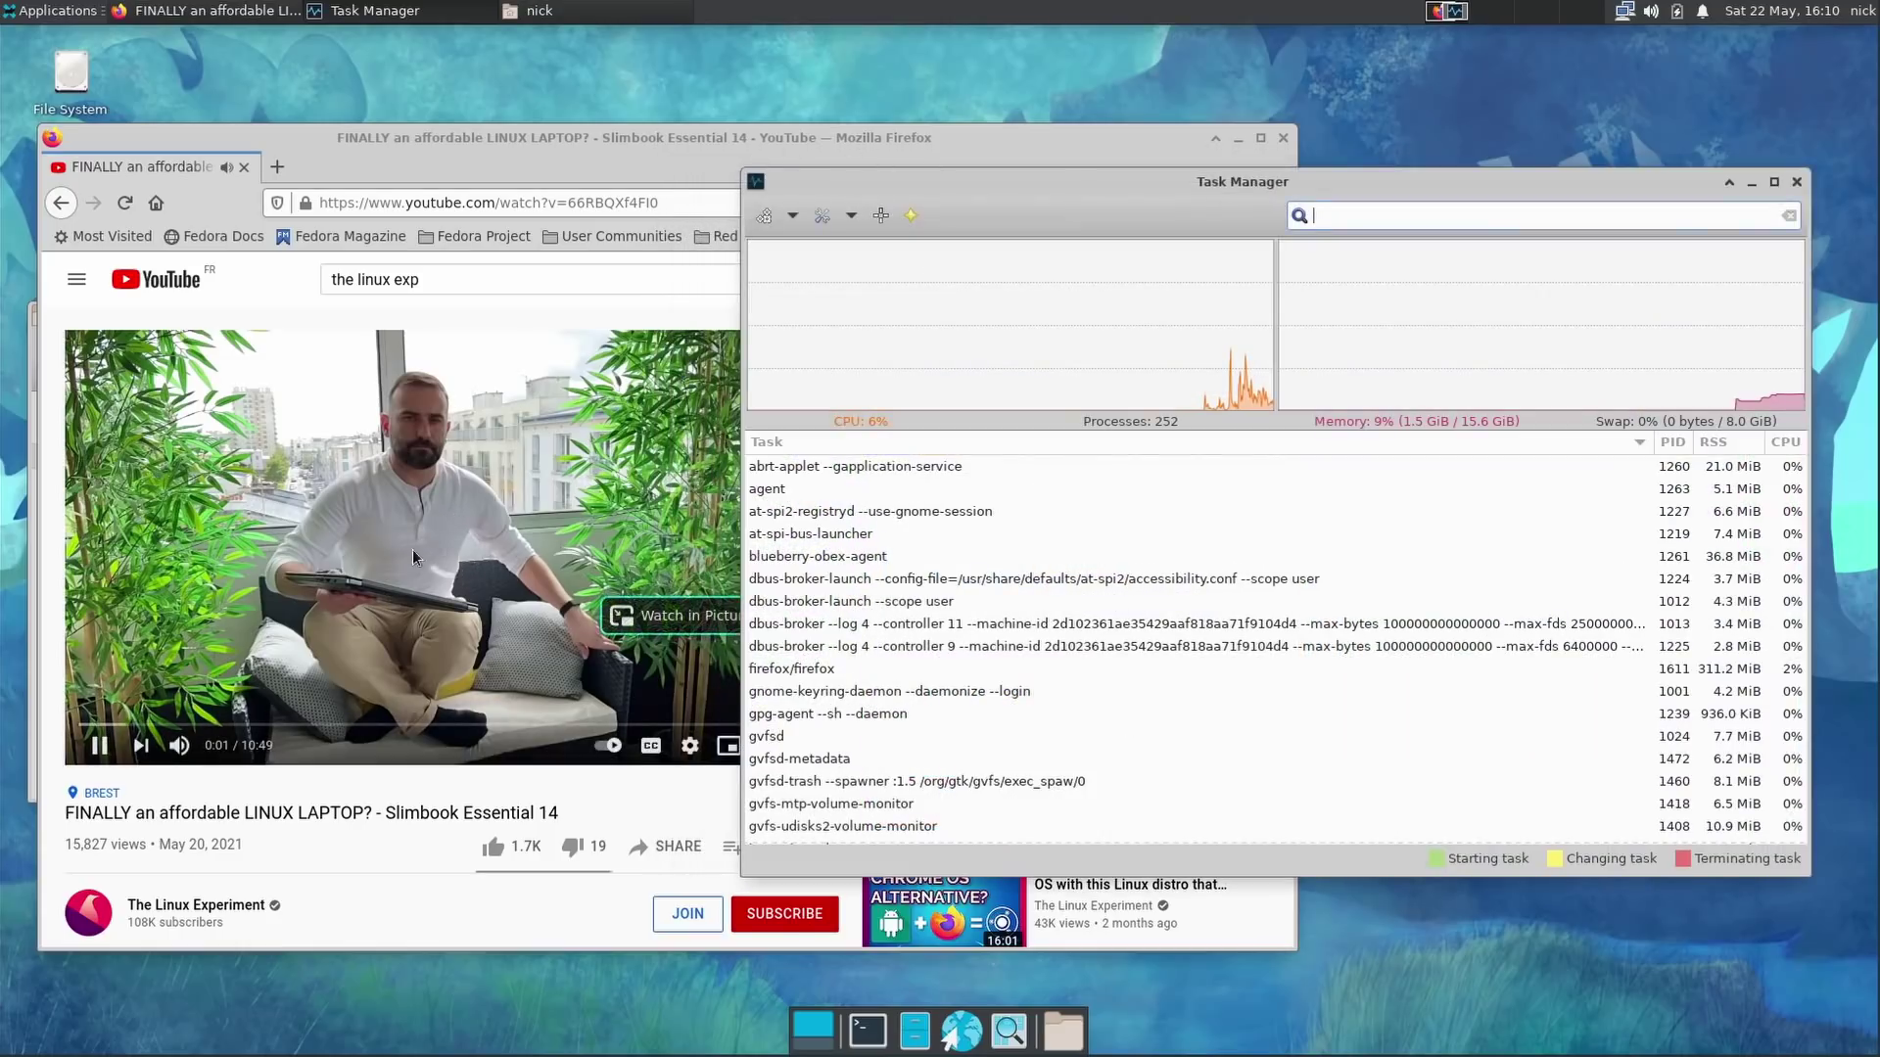
{"action": "left_click", "coordinate": [607, 614]}
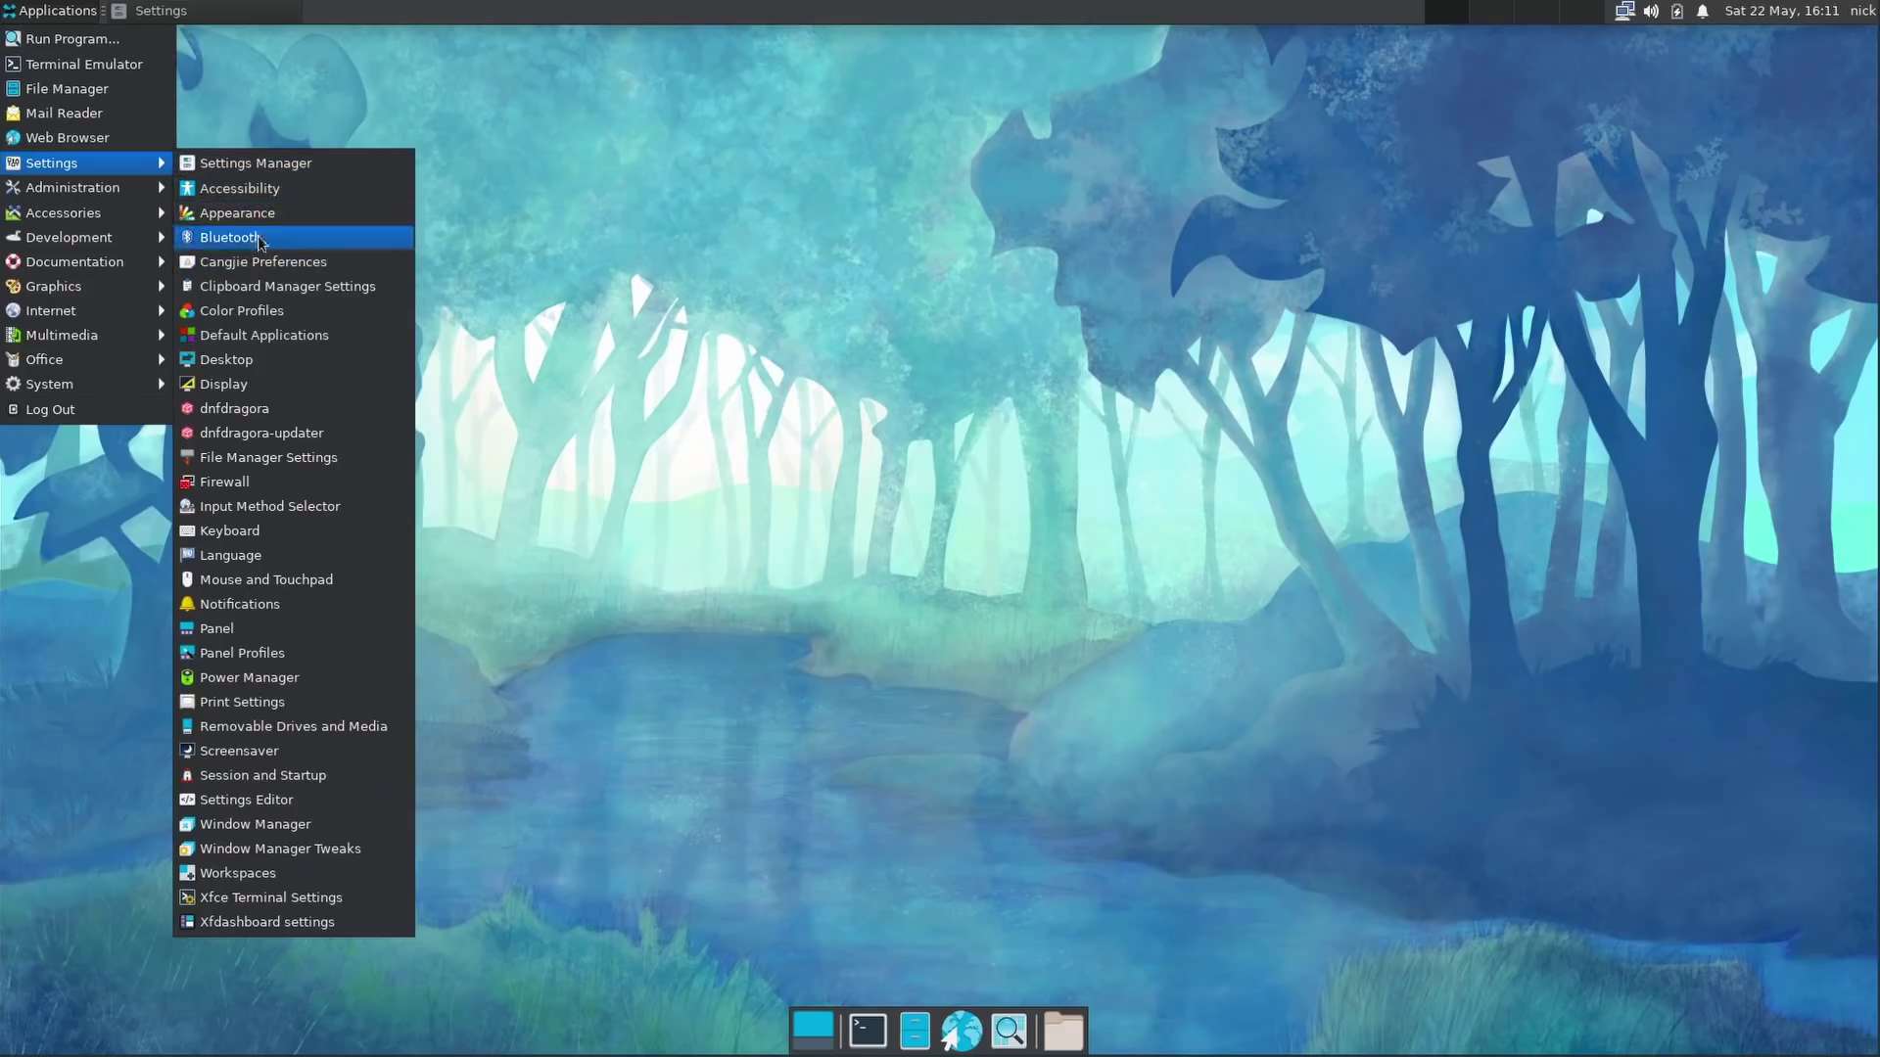
Browse the Applications submenus in the desktop's right-click menu, then dismiss them.
{"action": "left_click", "coordinate": [485, 298]}
{"action": "right_click", "coordinate": [486, 298]}
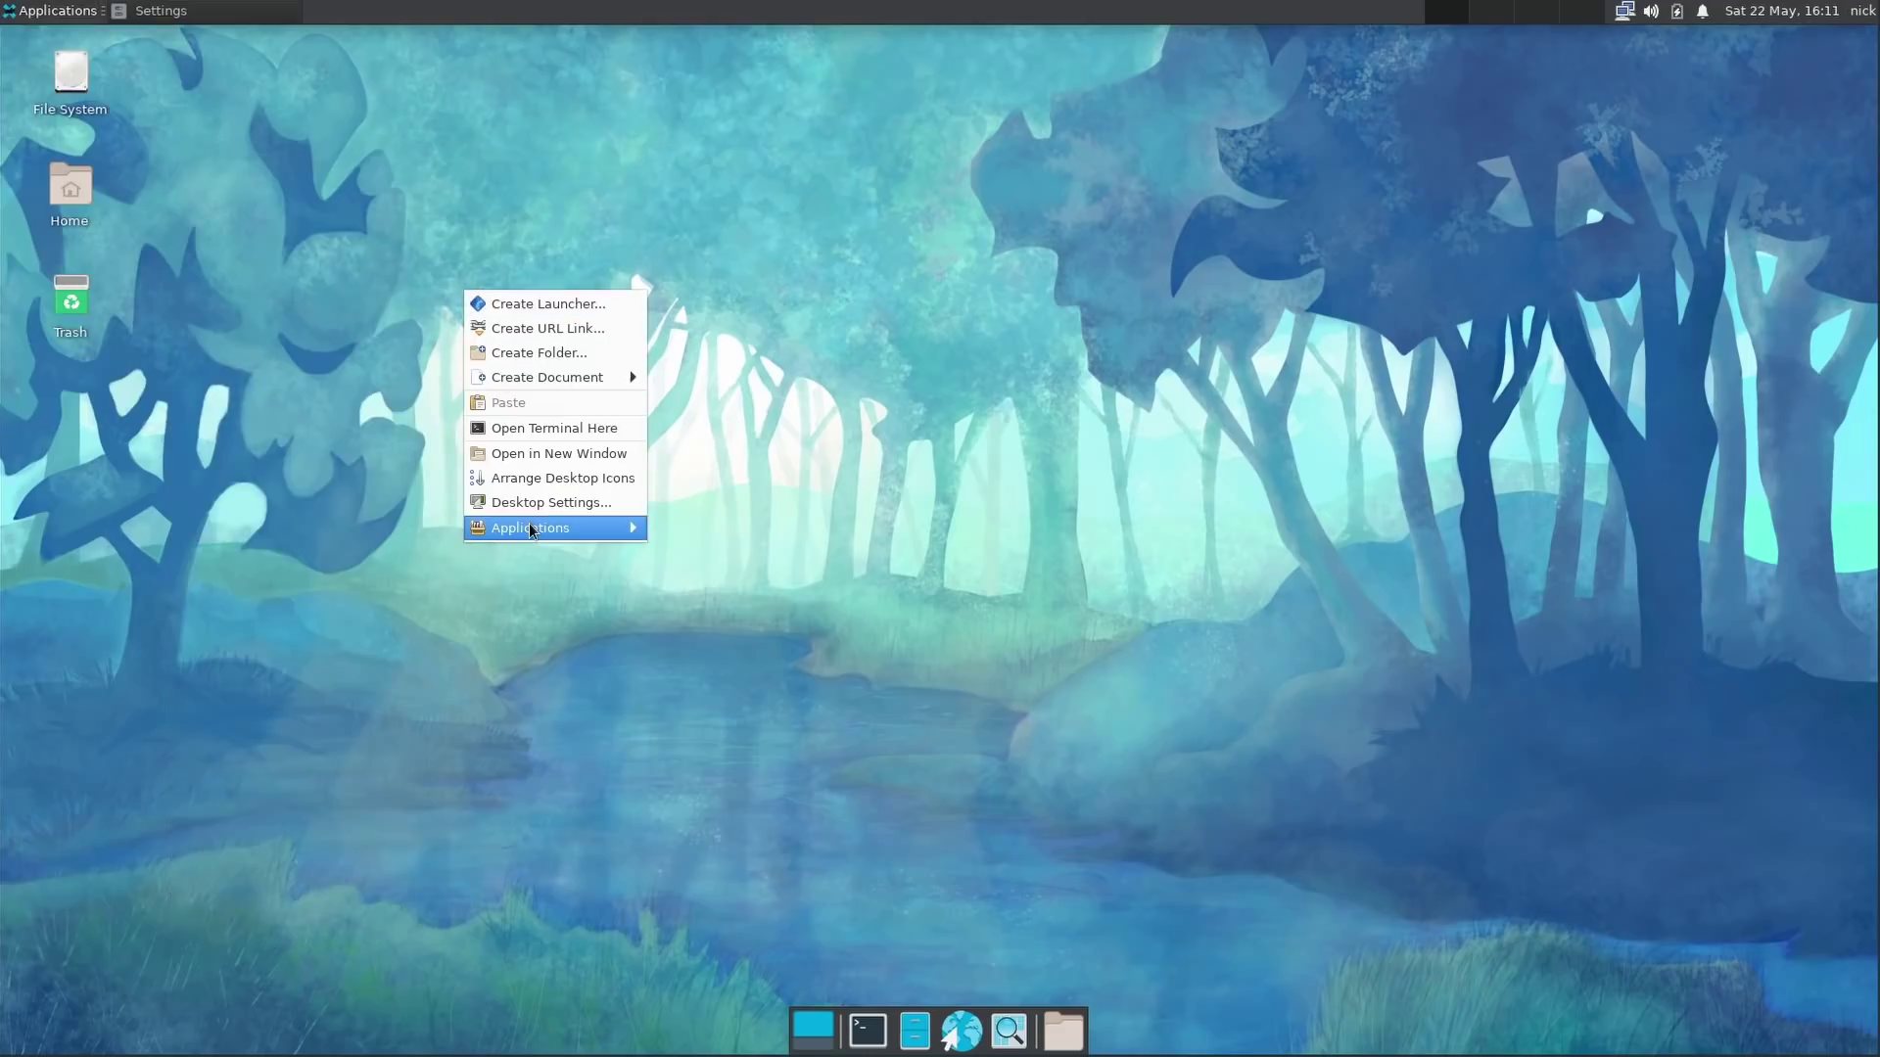
{"action": "mouse_move", "coordinate": [532, 530]}
{"action": "mouse_move", "coordinate": [725, 654]}
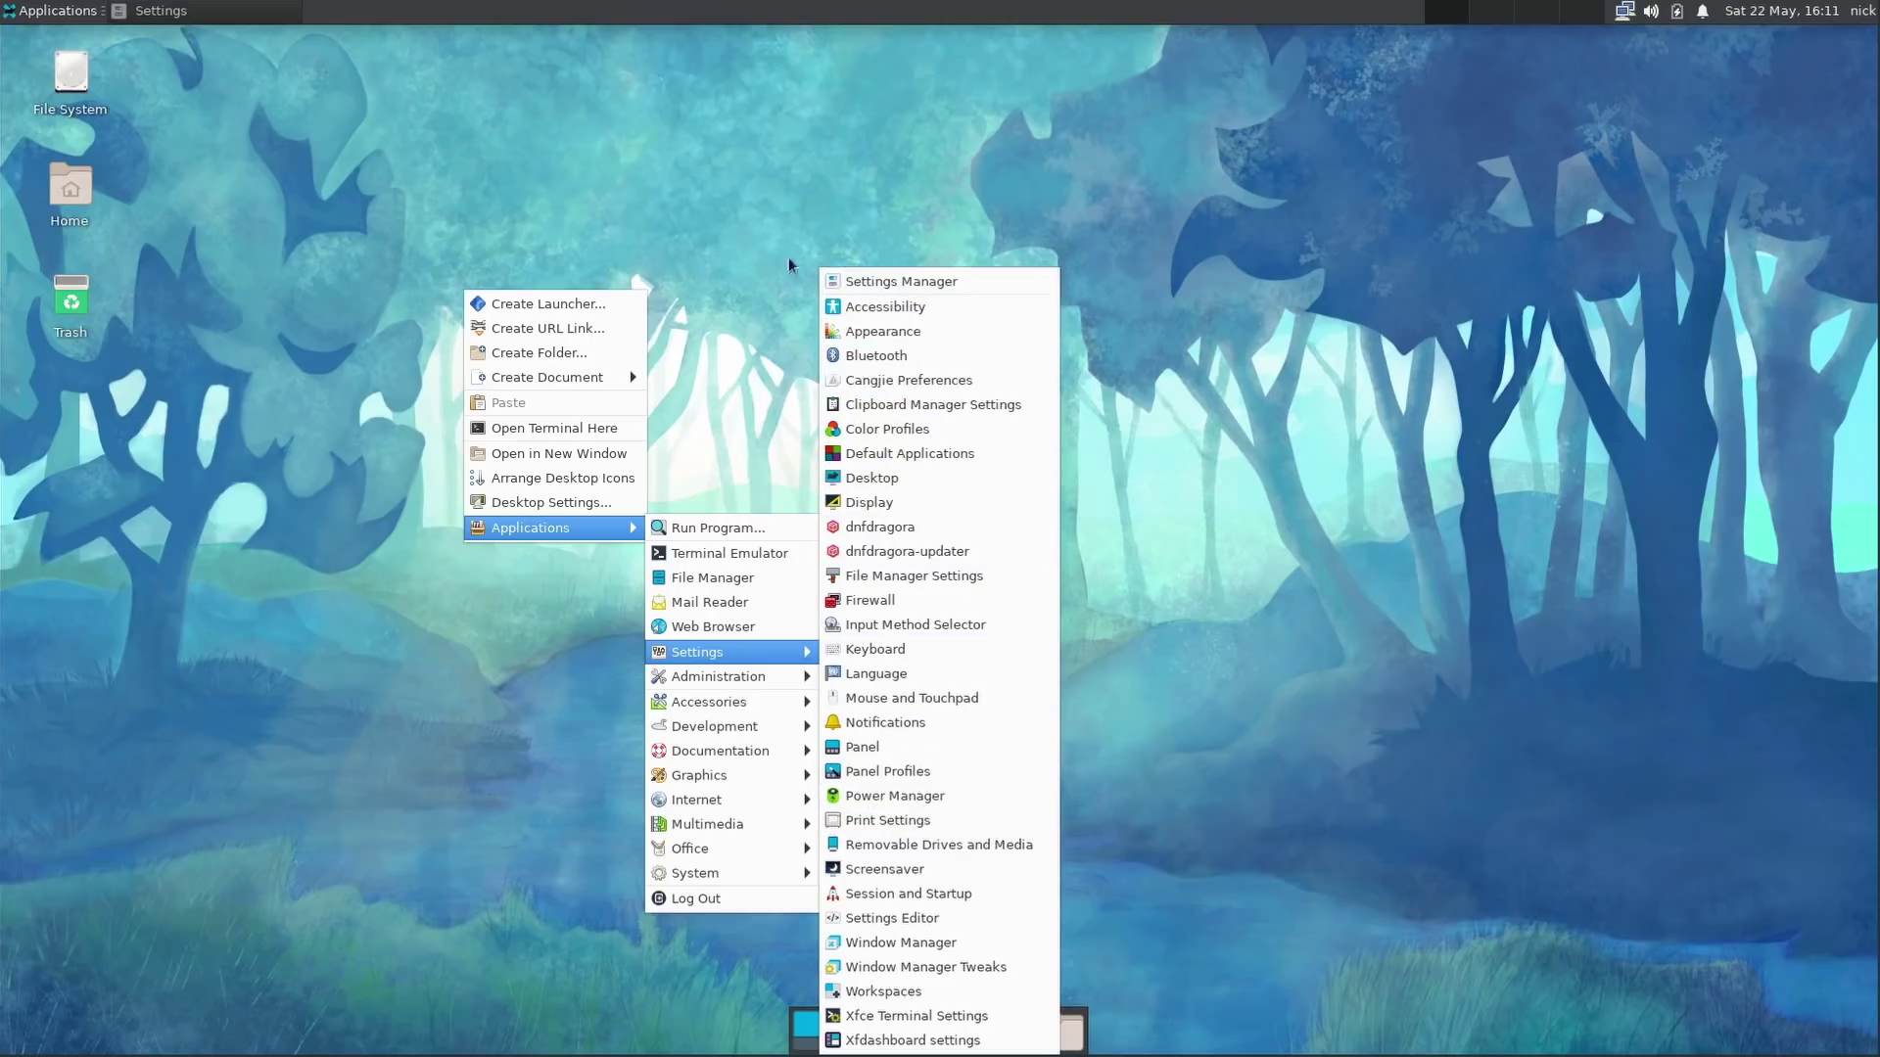
{"action": "left_click", "coordinate": [440, 29]}
Open the top panel's Add New Items list, search 'ett', then close the list.
{"action": "right_click", "coordinate": [384, 13]}
{"action": "mouse_move", "coordinate": [432, 139]}
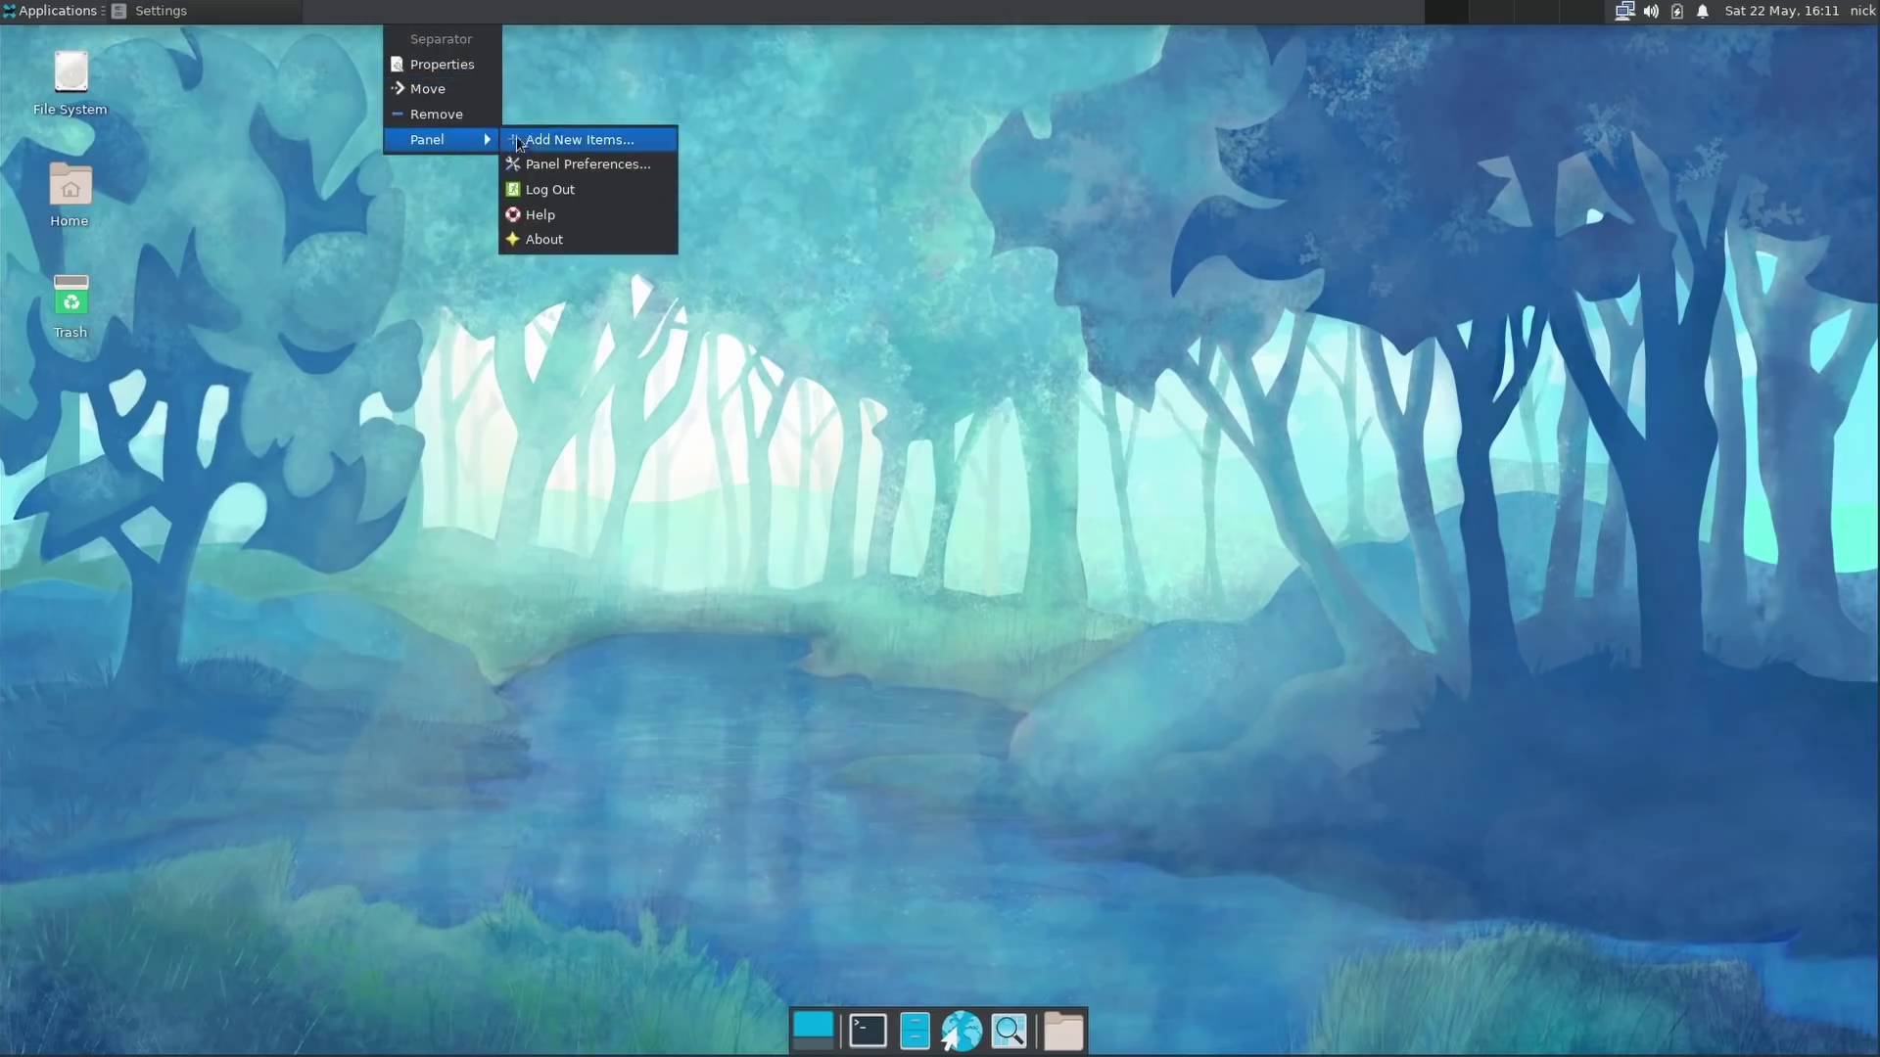
{"action": "left_click", "coordinate": [572, 139]}
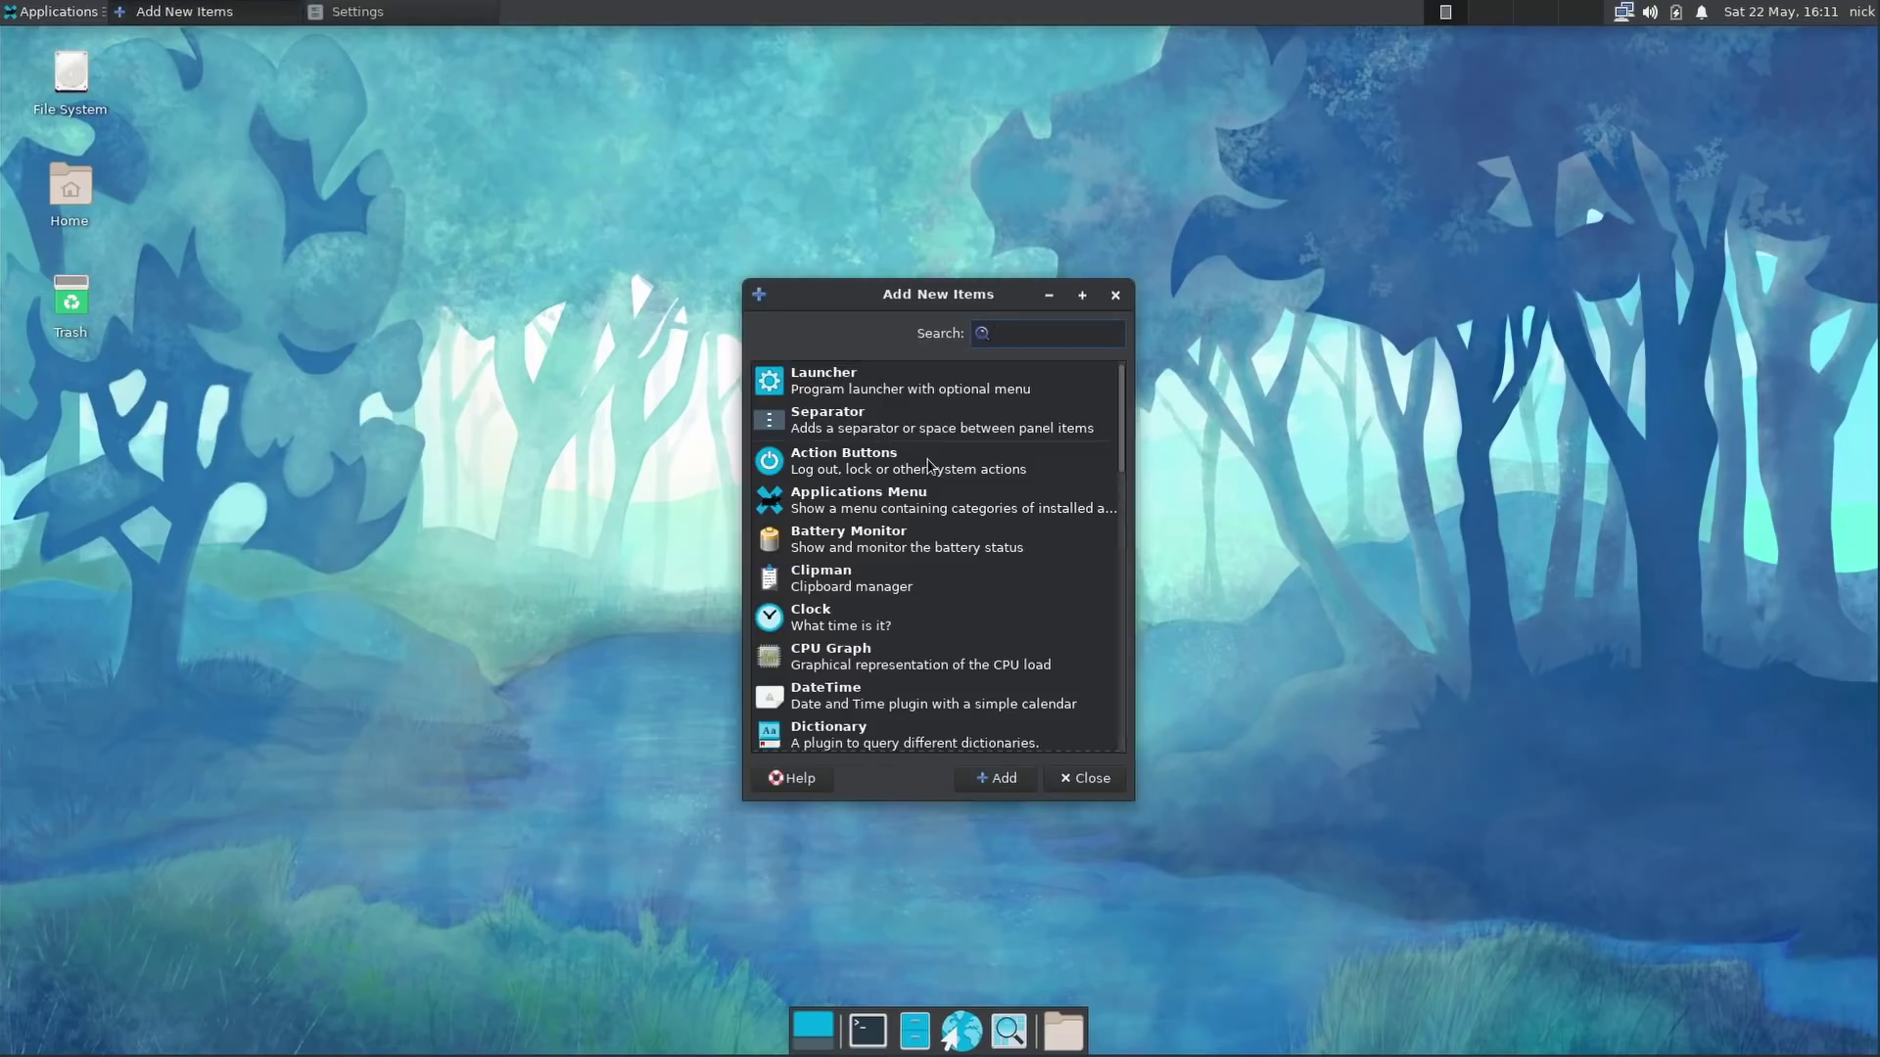
{"action": "type", "text": "ettin"}
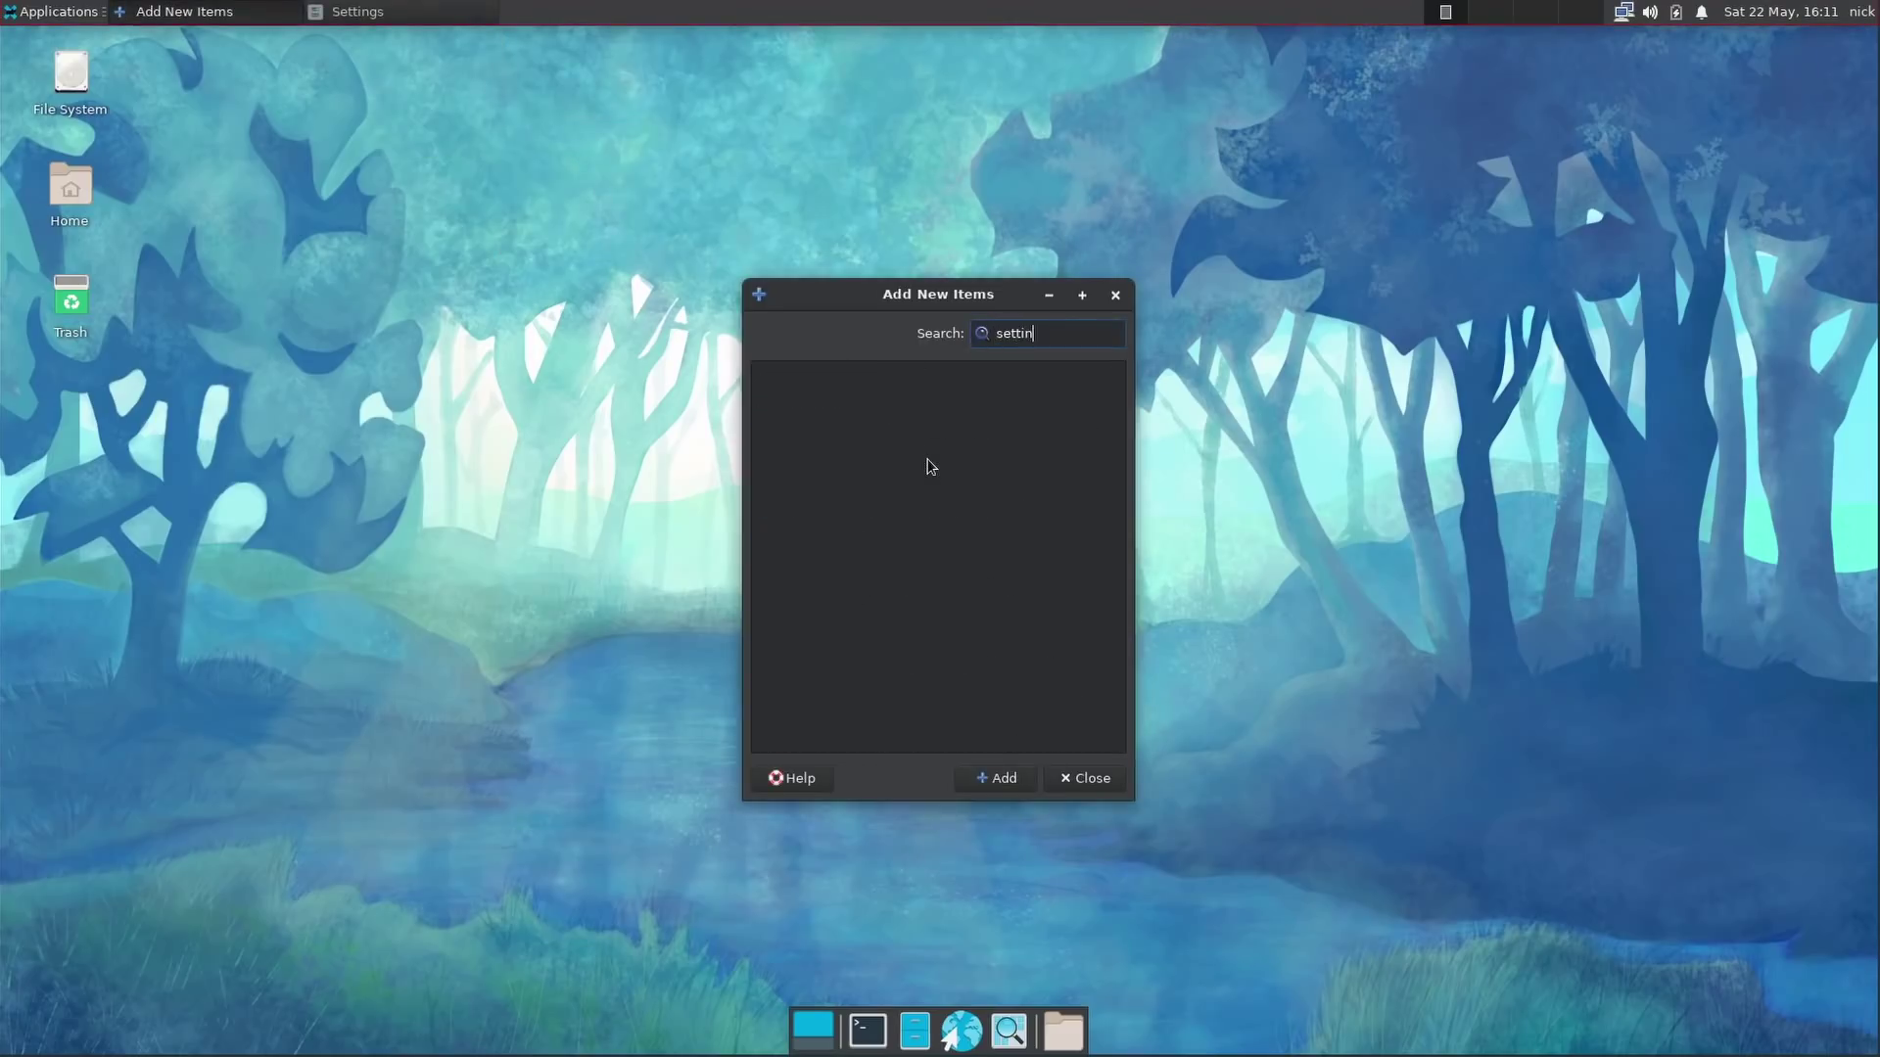
{"action": "left_click", "coordinate": [1093, 781]}
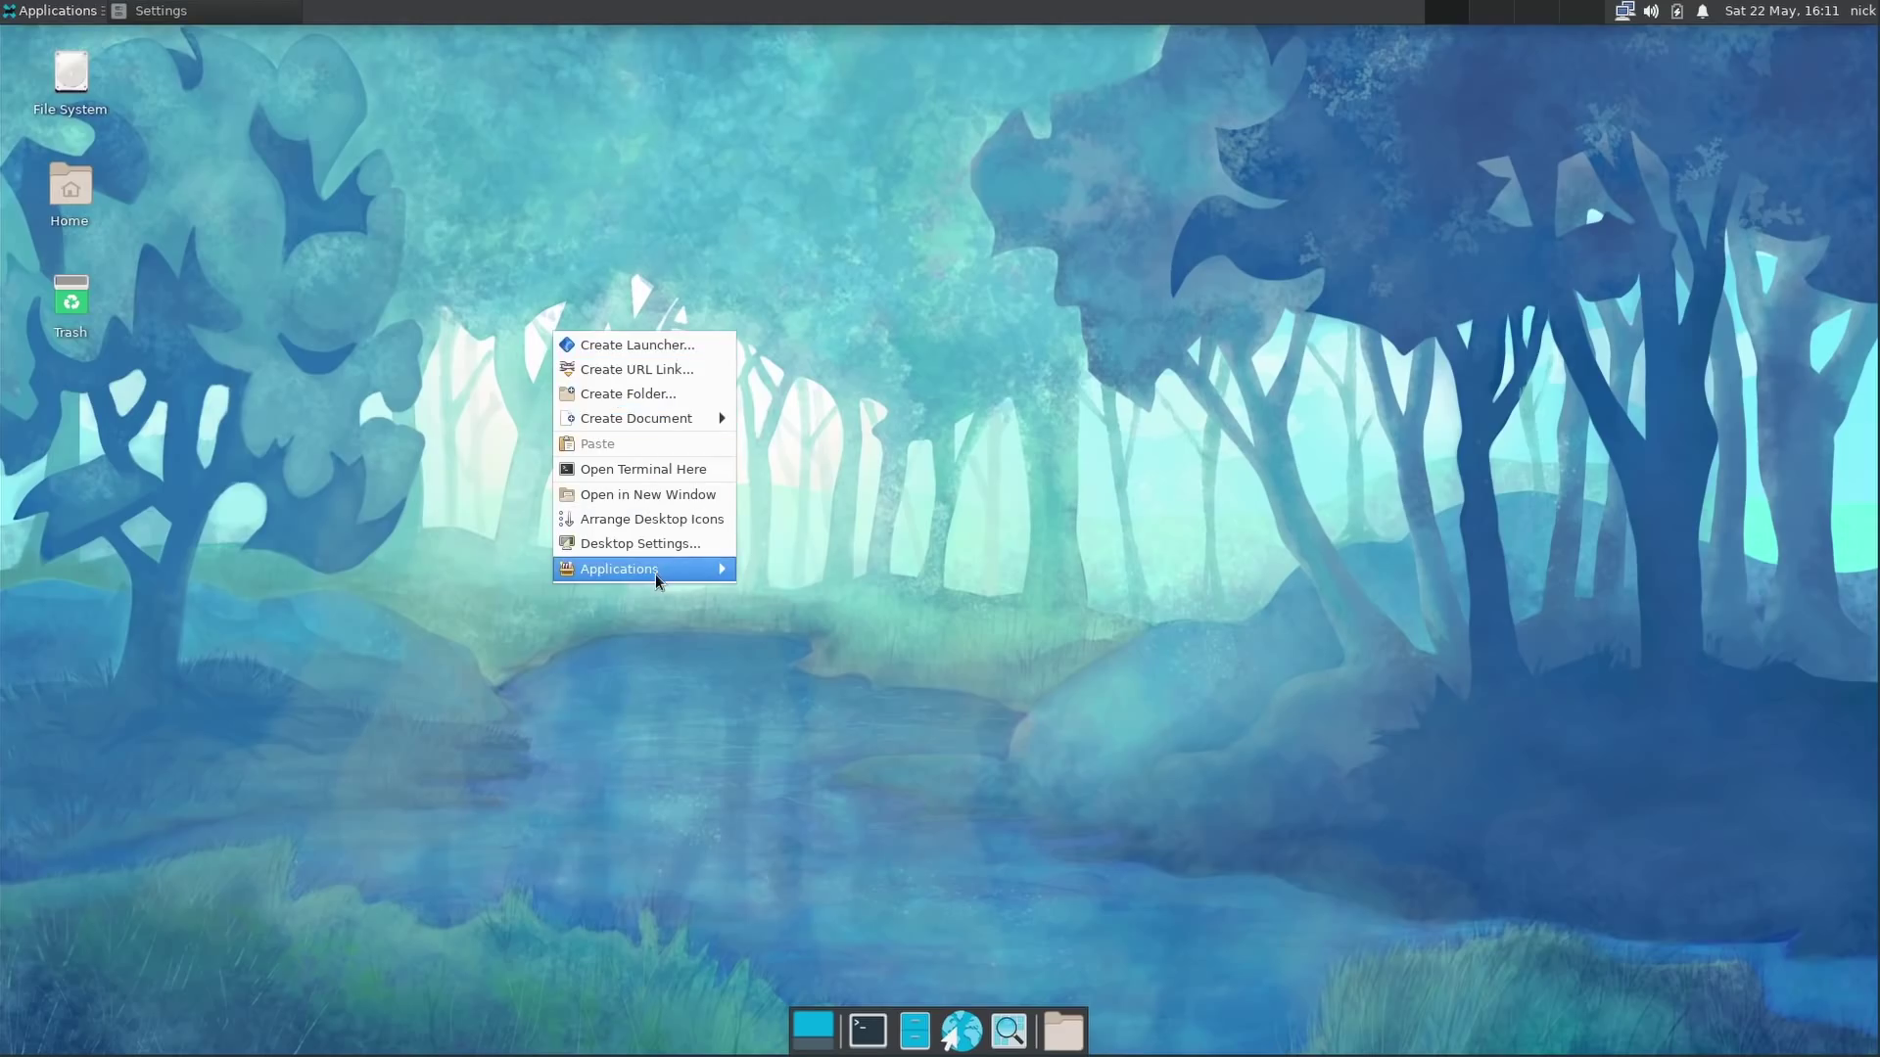
Launch Settings Manager from the applications menu and centre its window on screen.
{"action": "mouse_move", "coordinate": [659, 569]}
{"action": "mouse_move", "coordinate": [816, 703]}
{"action": "left_click", "coordinate": [1023, 282]}
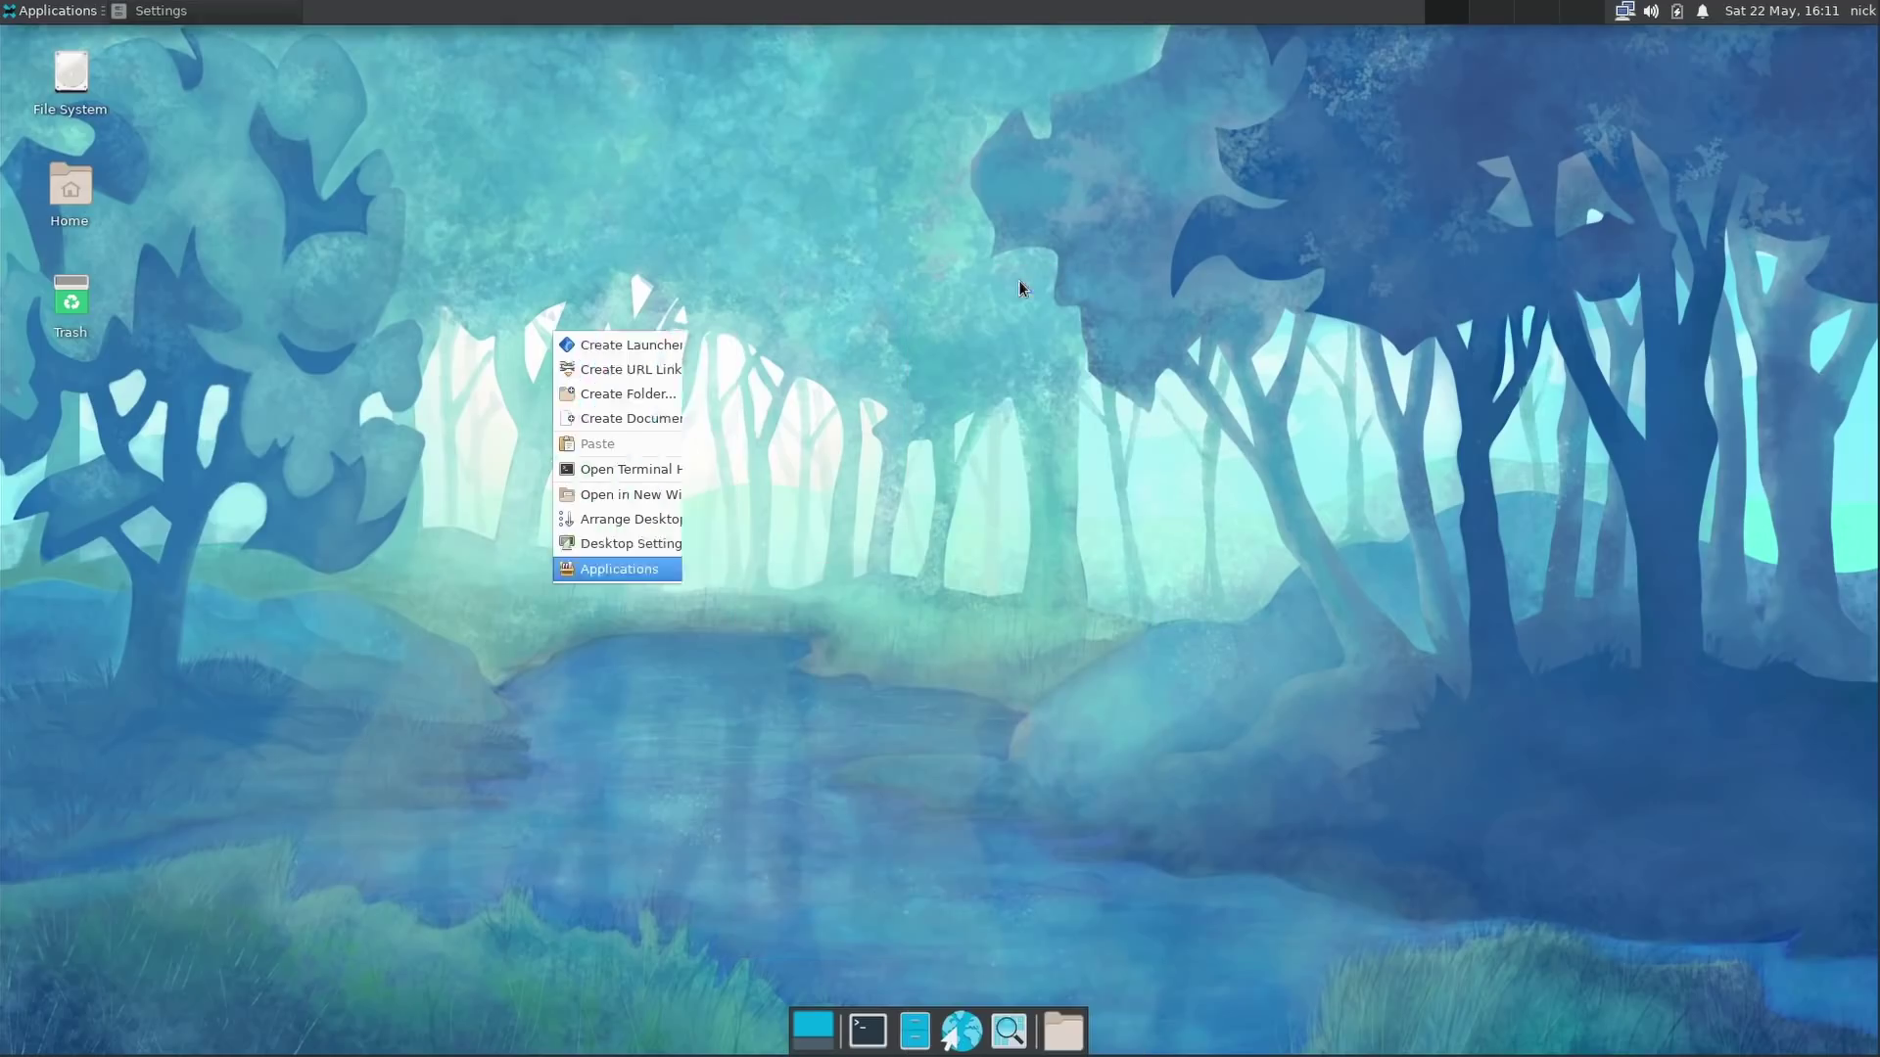
{"action": "left_click_drag", "start_coordinate": [490, 44], "coordinate": [1063, 217]}
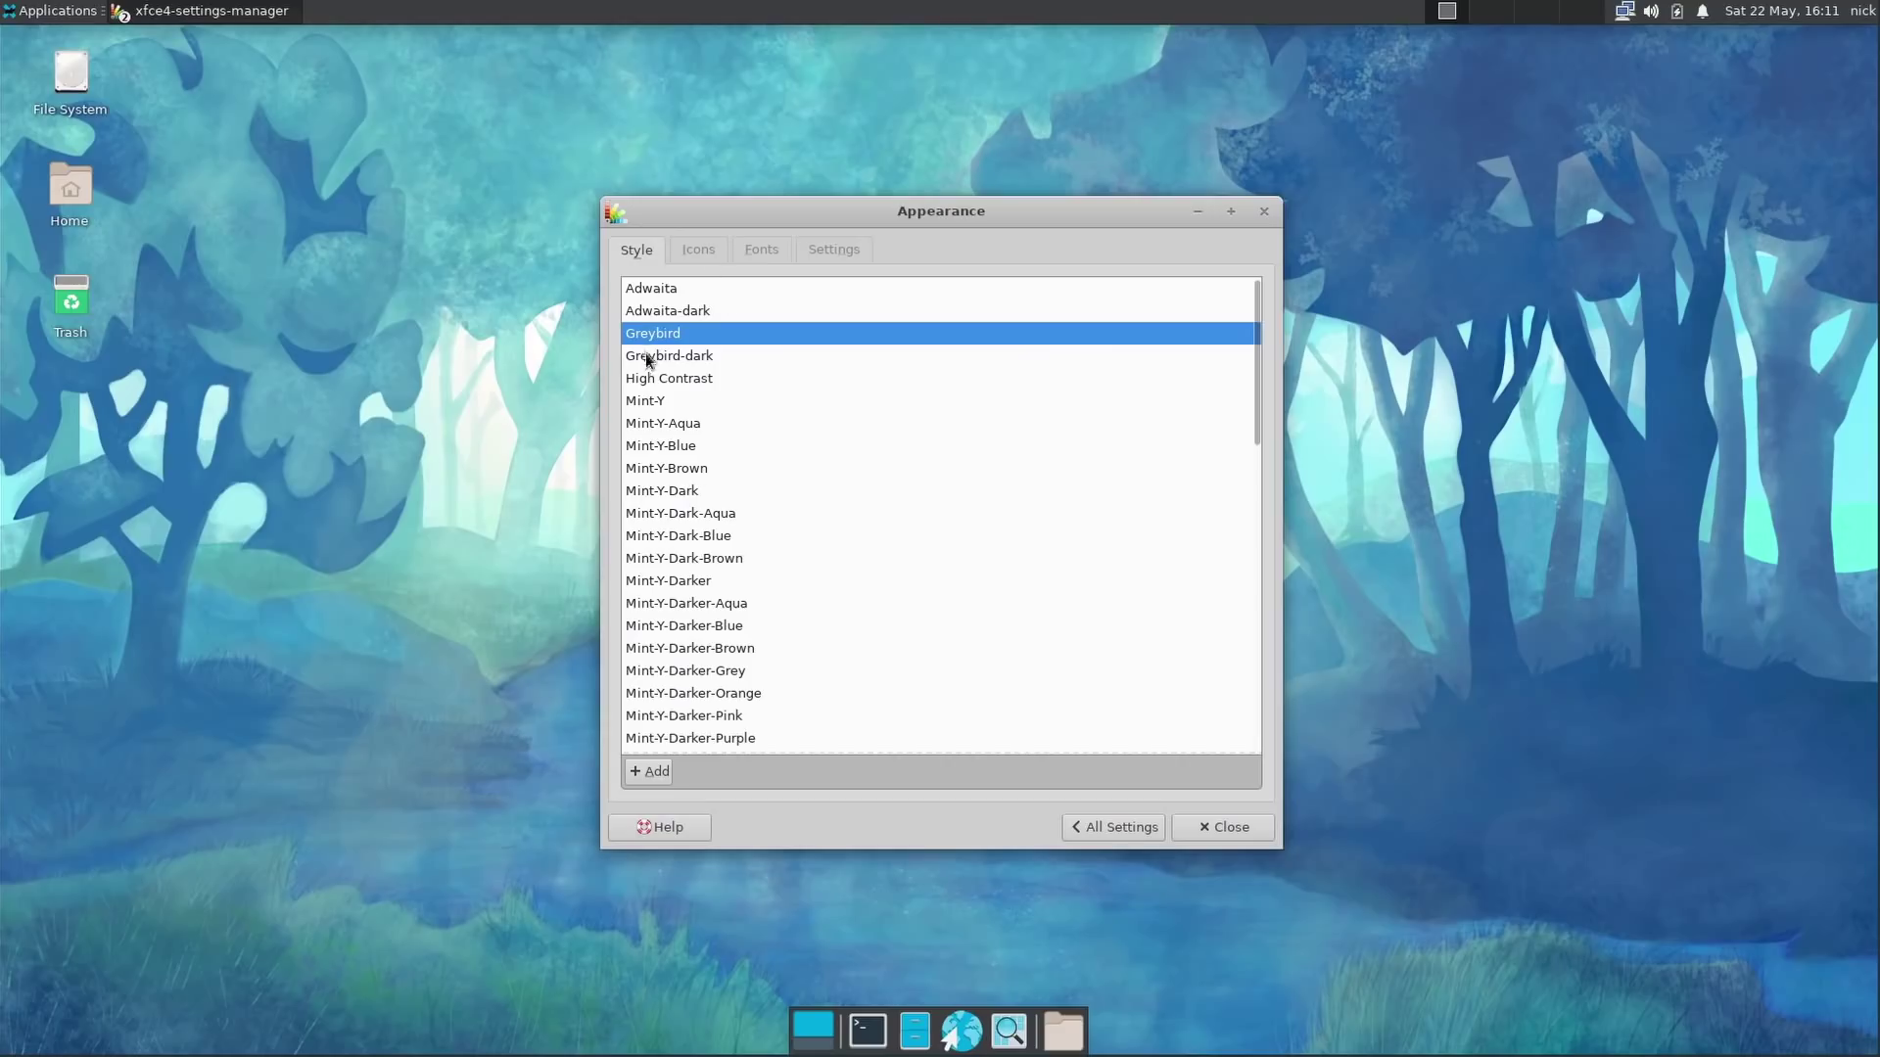
Preview the Greybird-dark style and elementary Xfce icons, then revert to Greybird and Adwaita.
{"action": "left_click", "coordinate": [648, 358]}
{"action": "left_click", "coordinate": [694, 334]}
{"action": "left_click", "coordinate": [701, 251]}
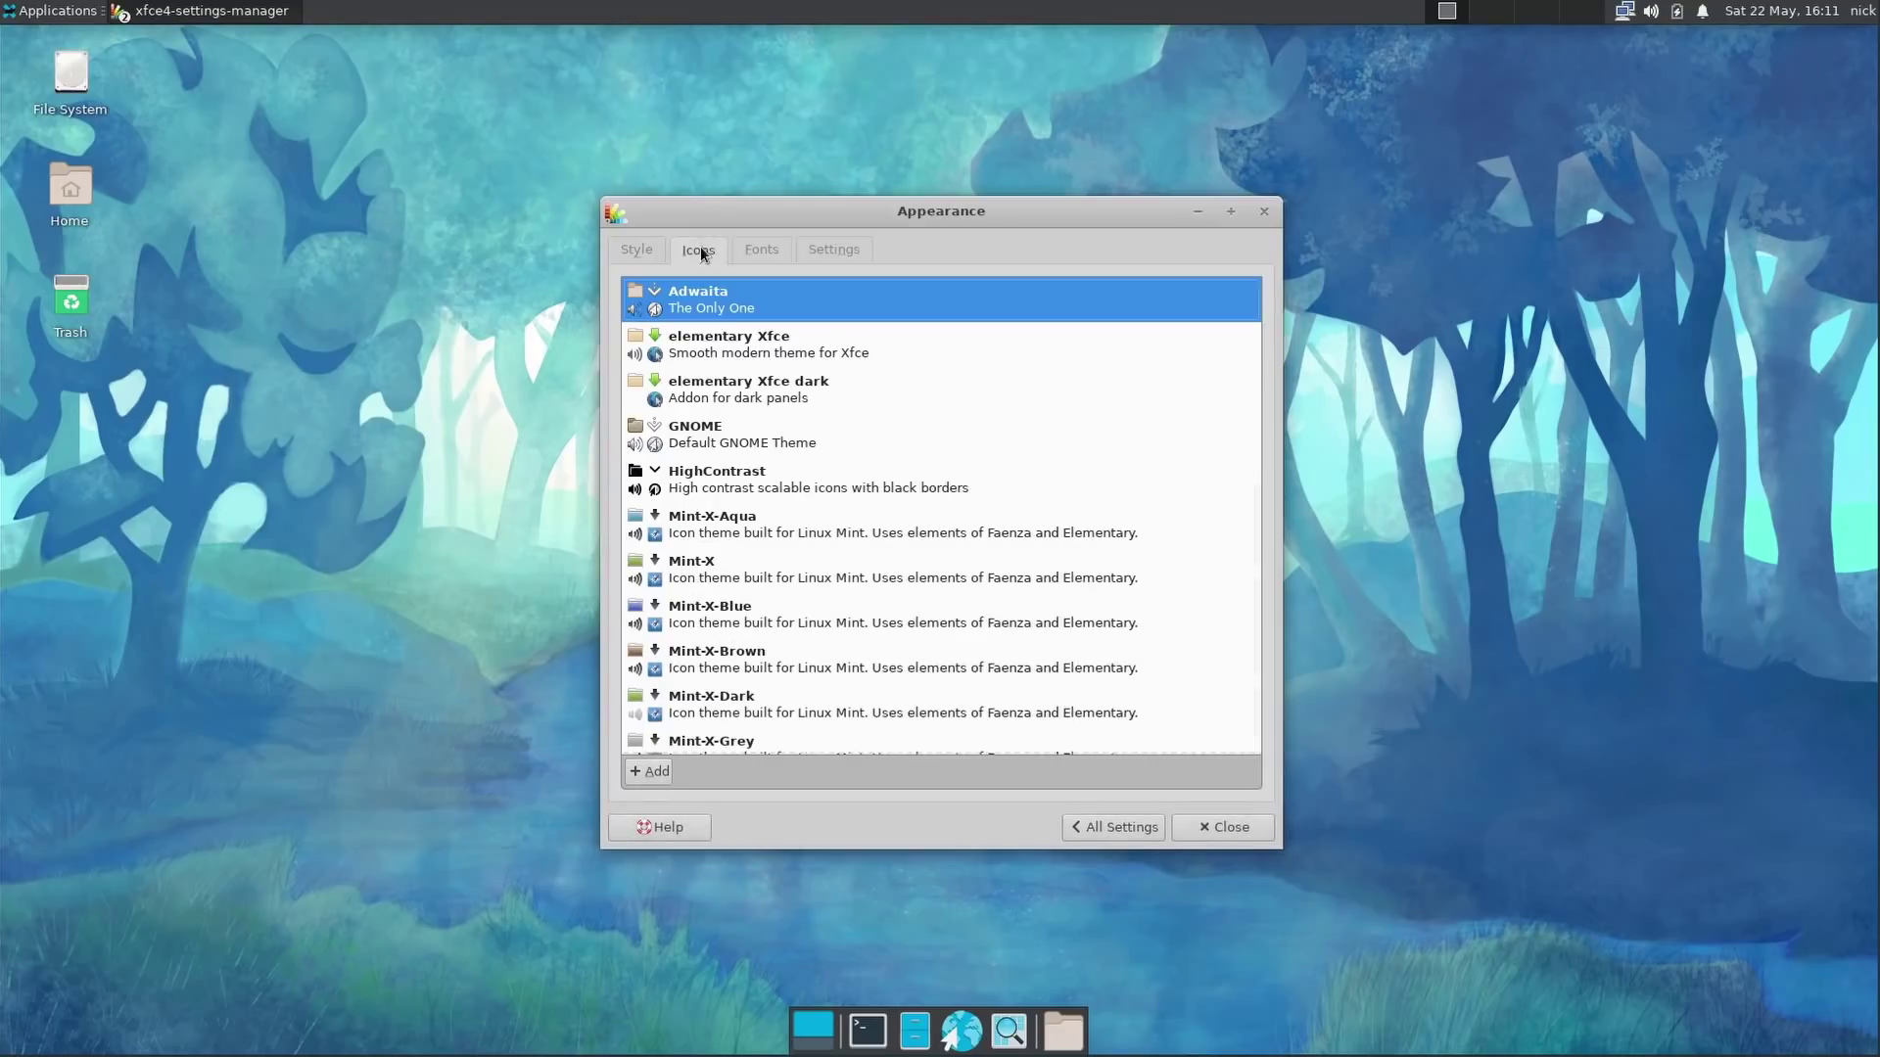
{"action": "left_click", "coordinate": [720, 343]}
{"action": "left_click", "coordinate": [755, 310]}
View the Fonts tab, then preview the Adwaita cursor theme in Mouse and Touchpad settings.
{"action": "left_click", "coordinate": [763, 251]}
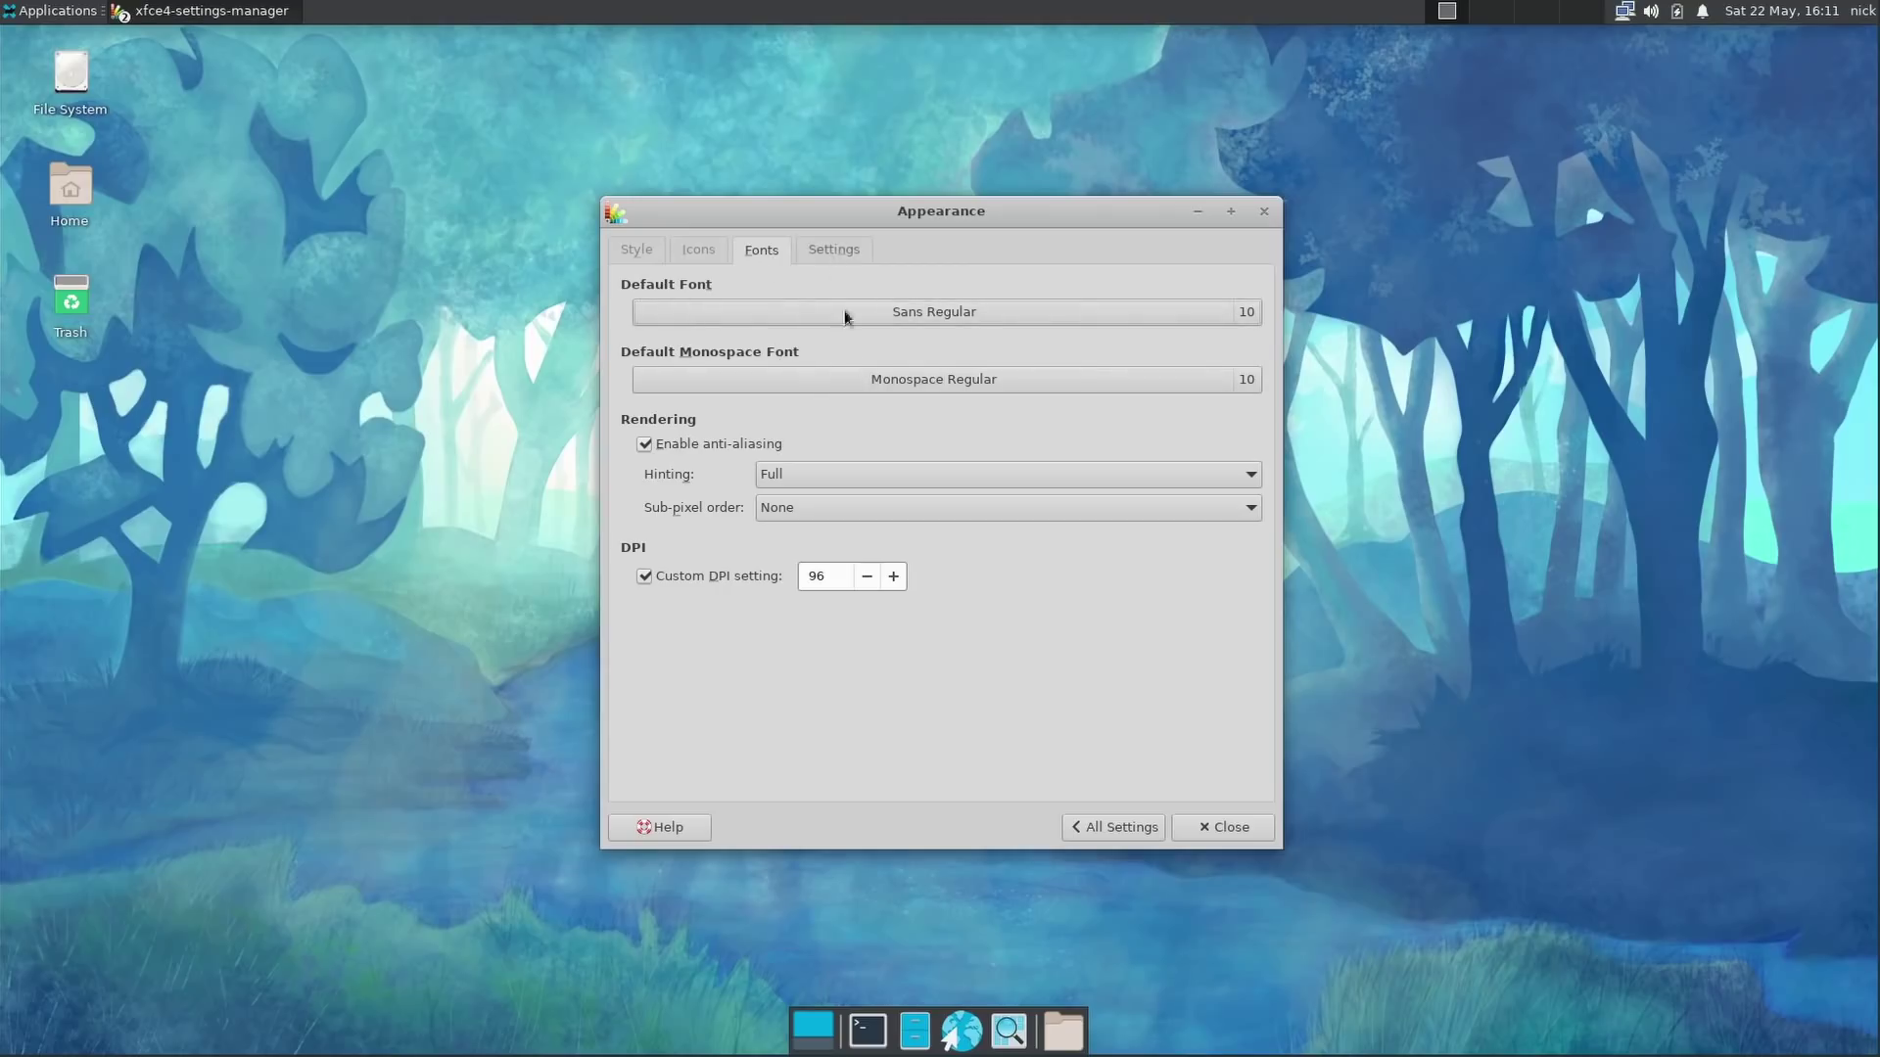
{"action": "left_click", "coordinate": [1117, 830]}
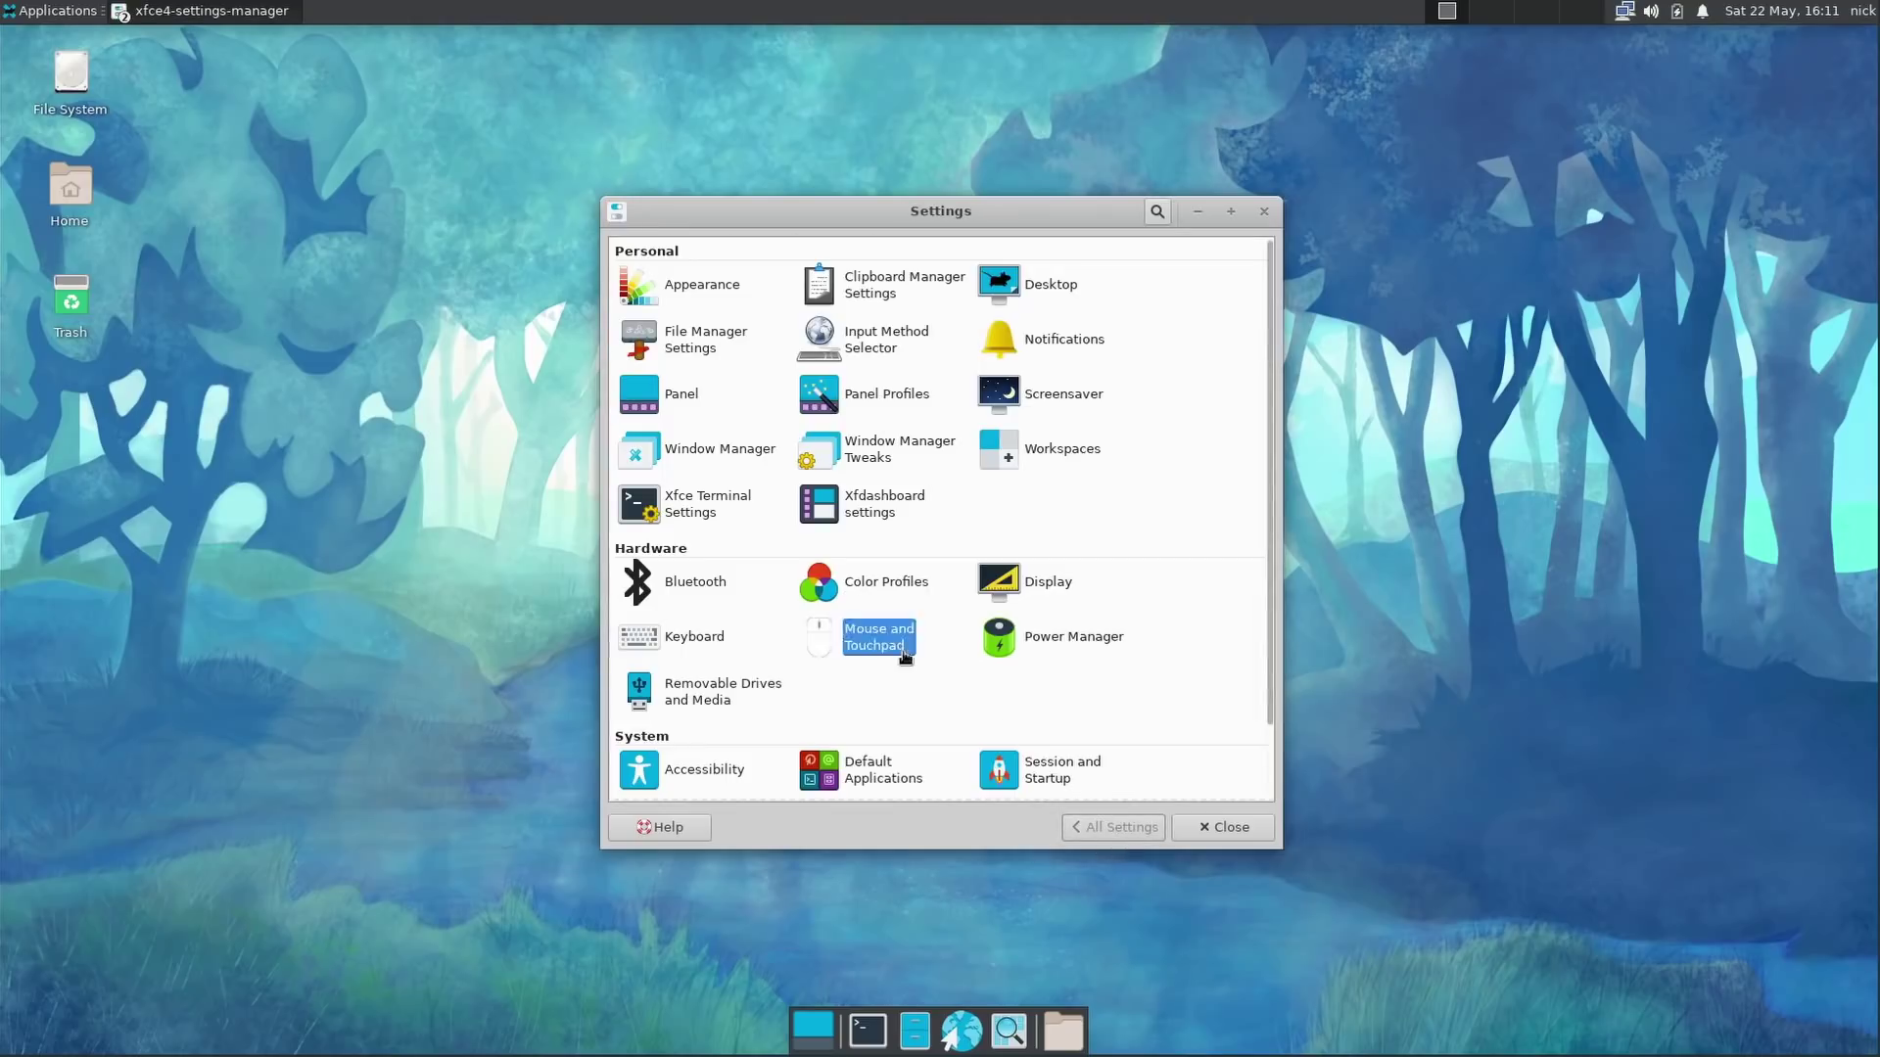
{"action": "left_click", "coordinate": [851, 636]}
{"action": "left_click", "coordinate": [798, 250]}
{"action": "left_click", "coordinate": [697, 312]}
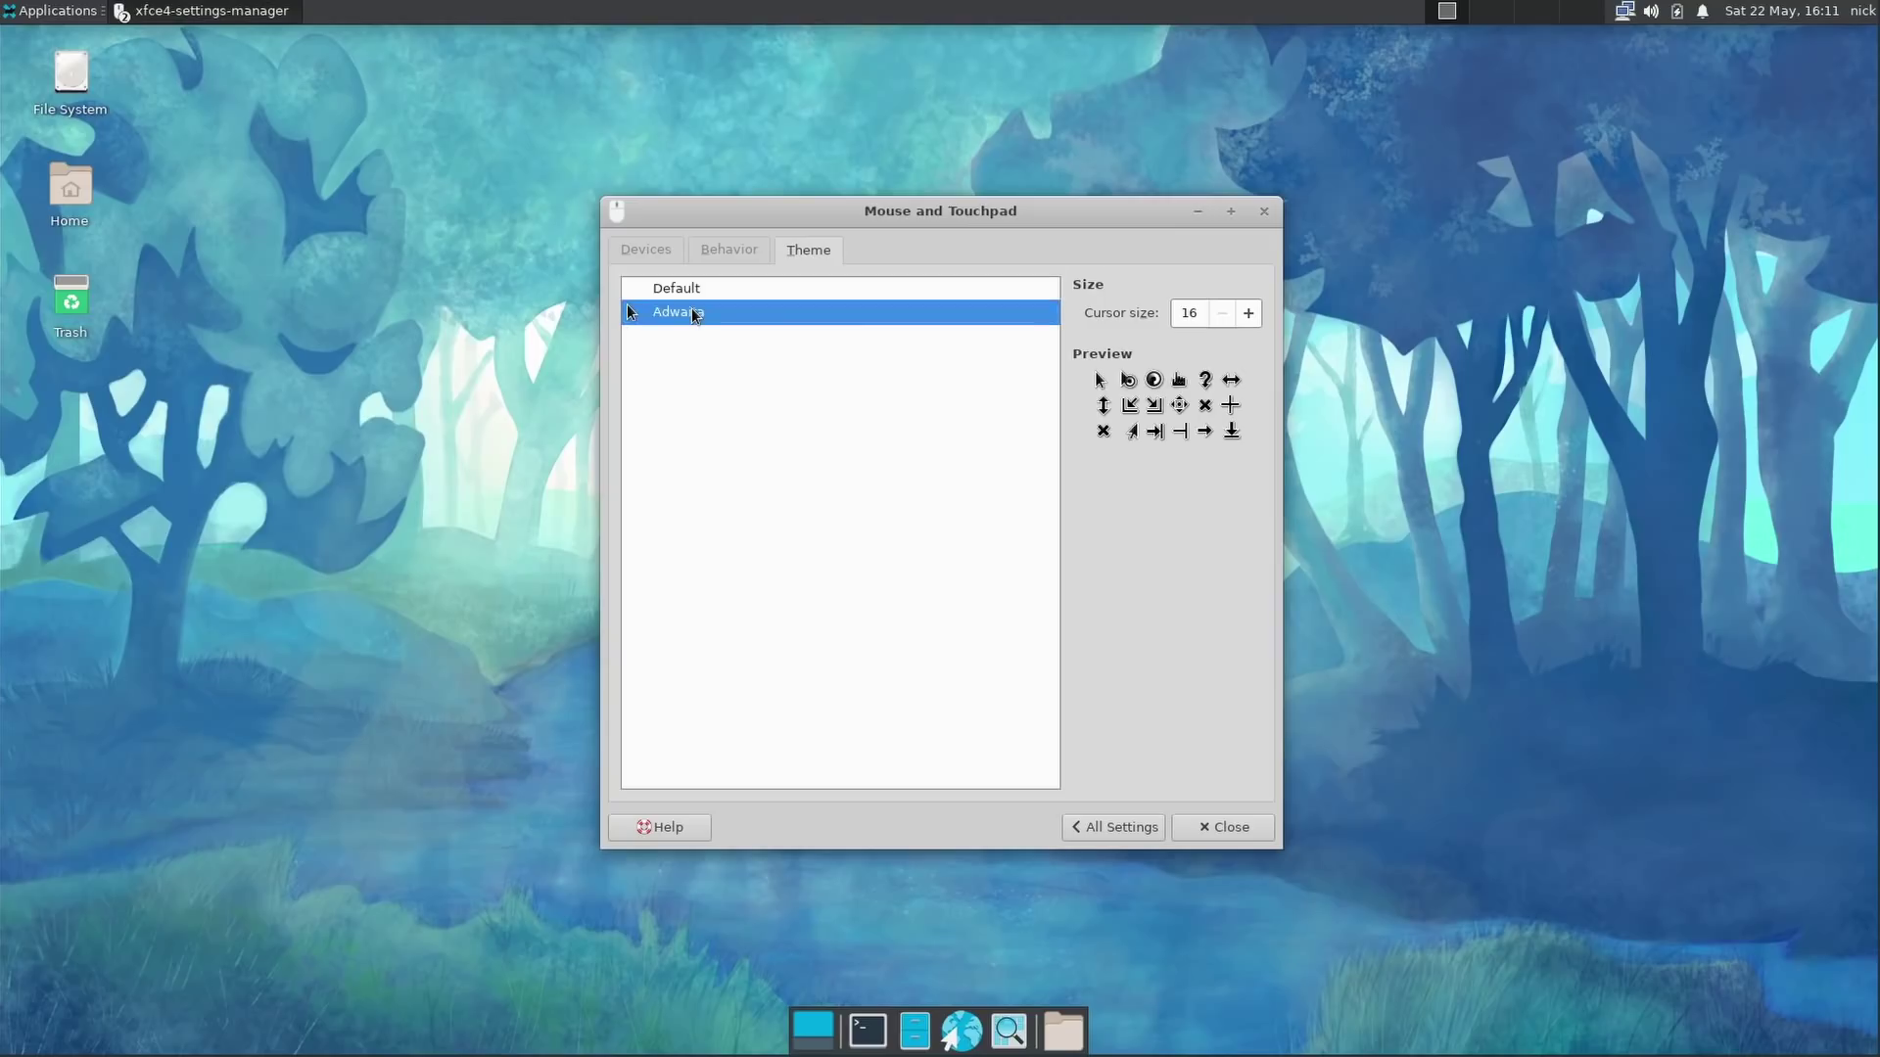
Restore the Default cursor theme and review the Window Manager Focus and Advanced tabs.
{"action": "left_click", "coordinate": [690, 289]}
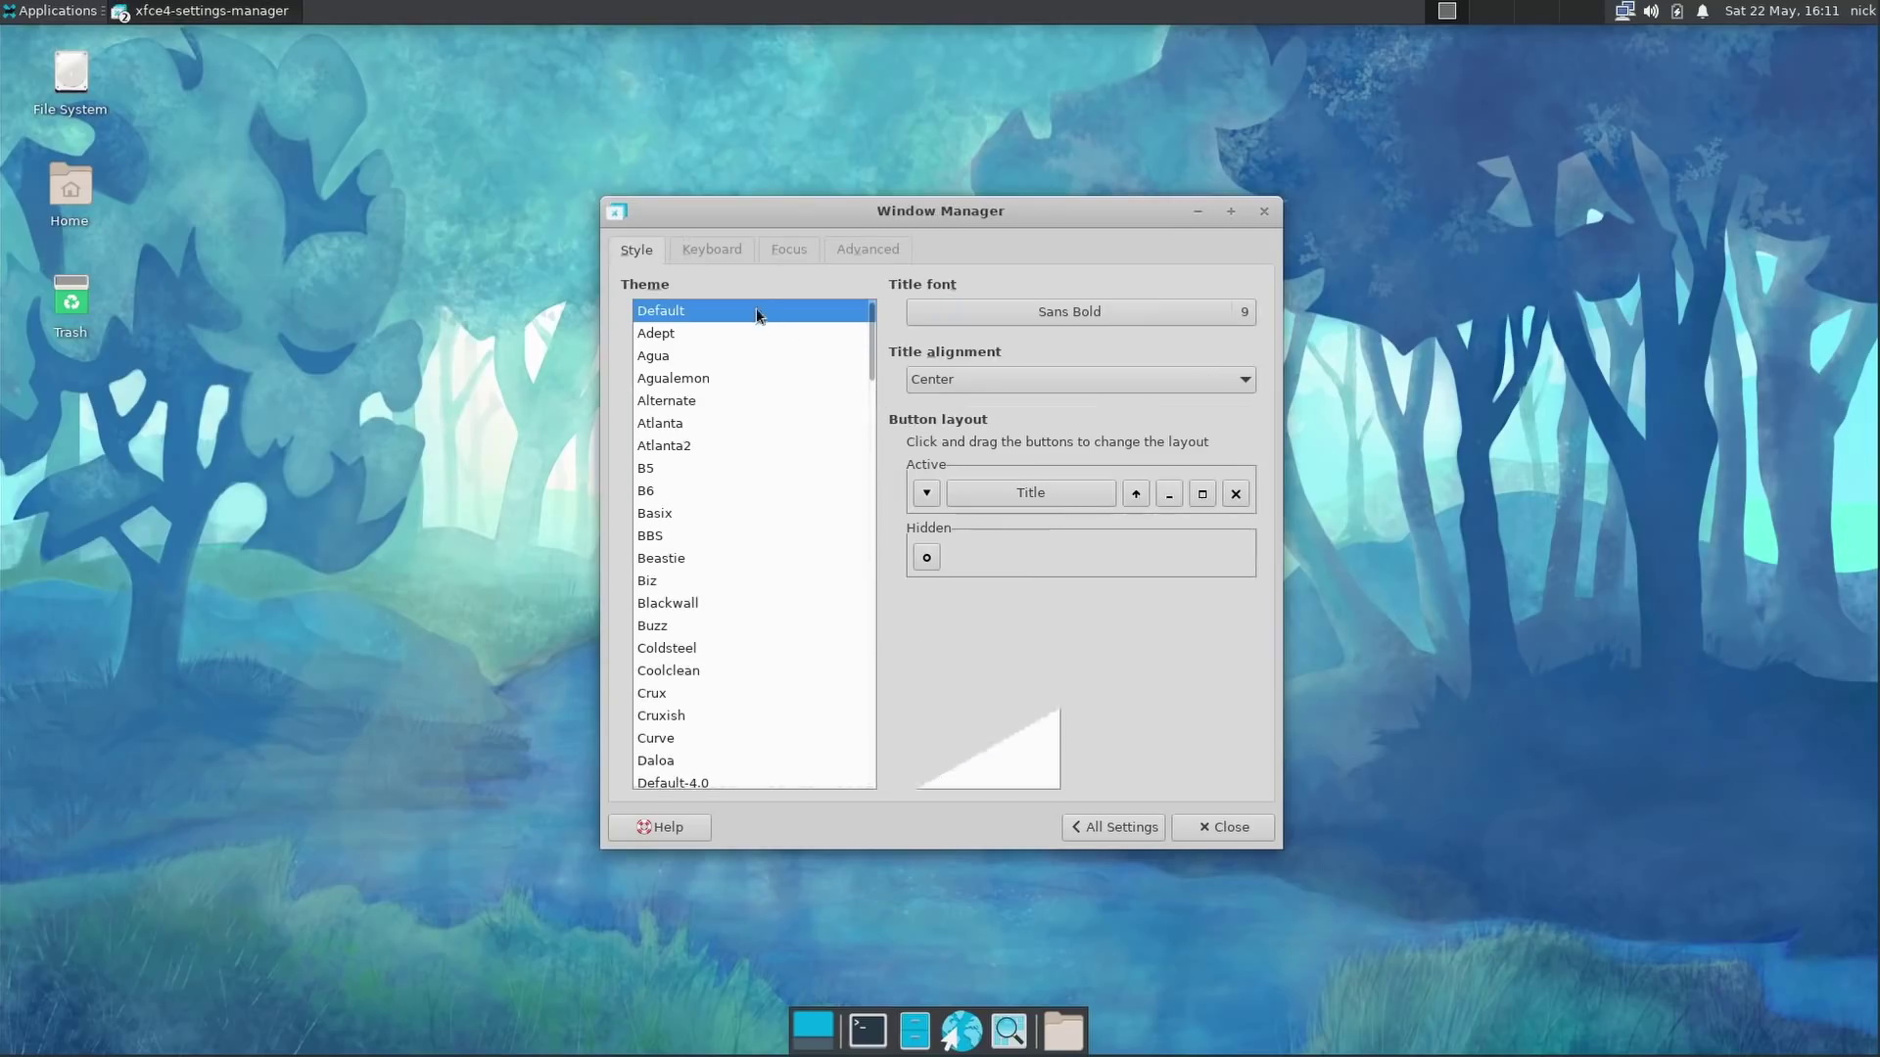
{"action": "left_click", "coordinate": [786, 253]}
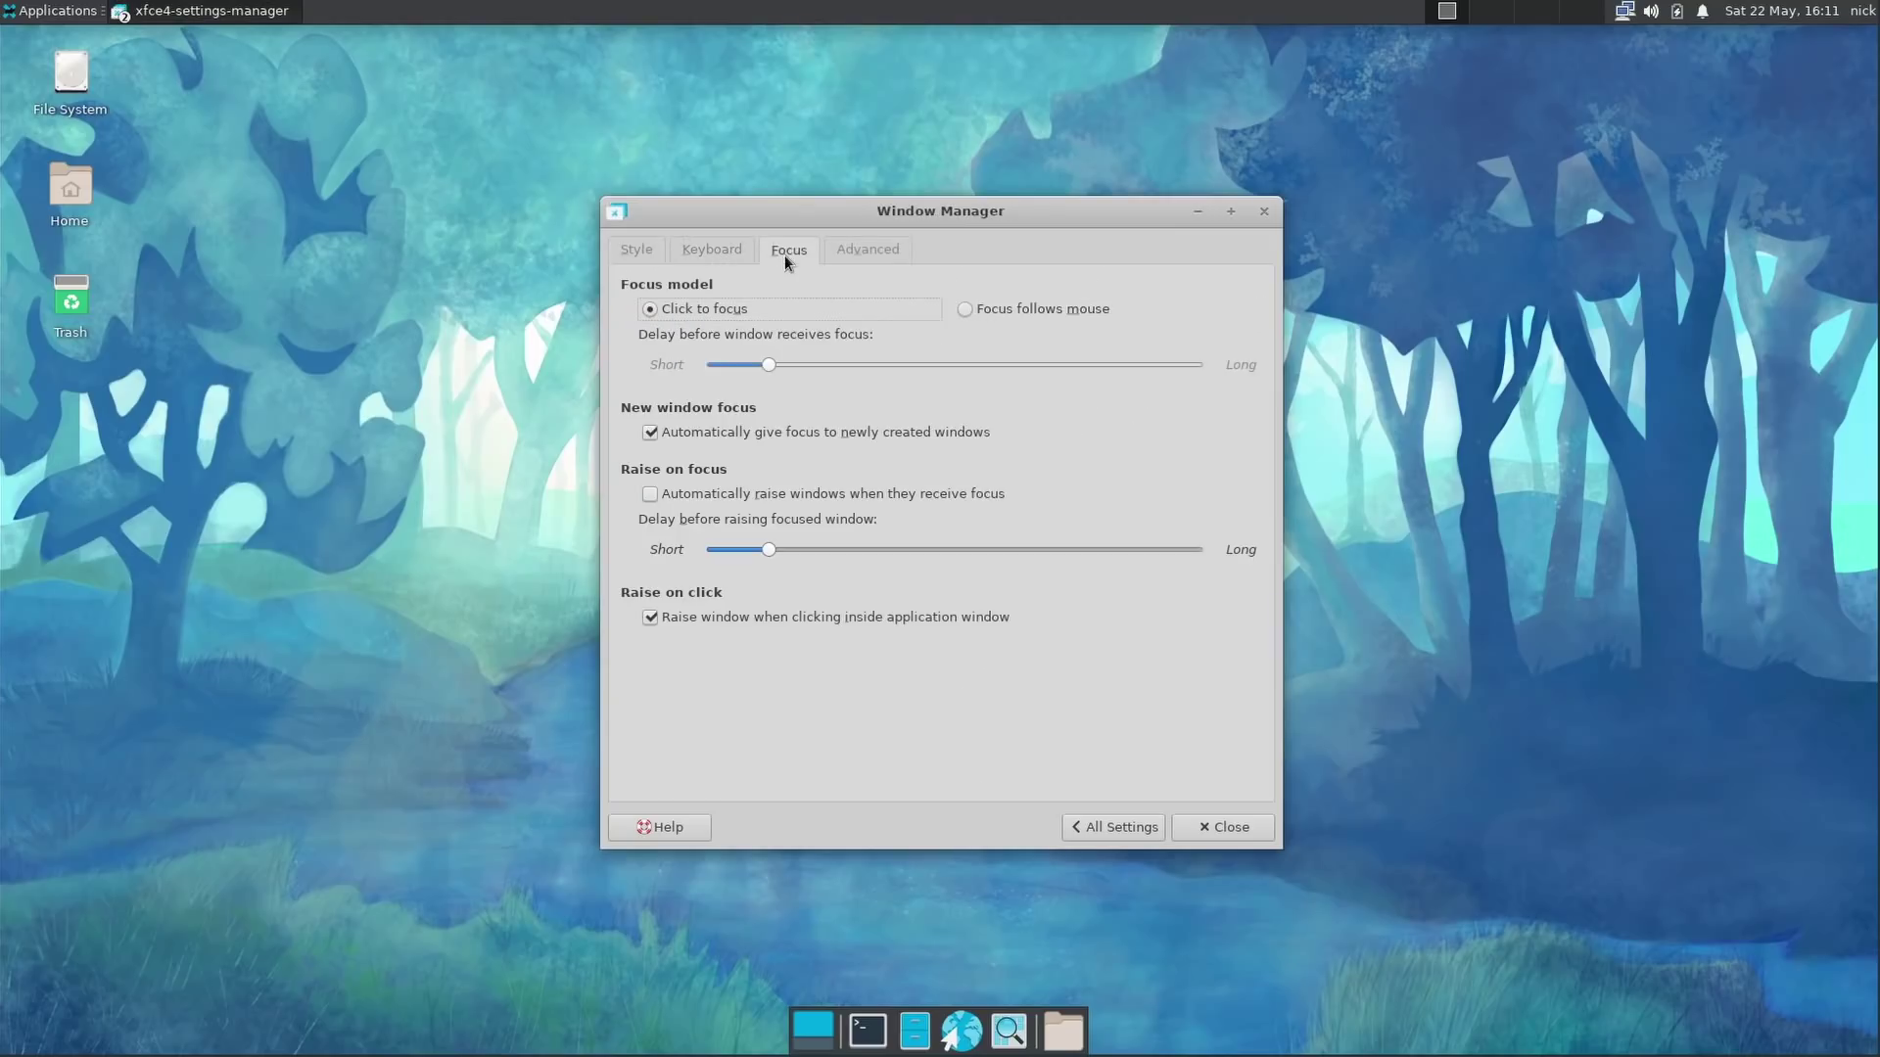
{"action": "left_click", "coordinate": [855, 256]}
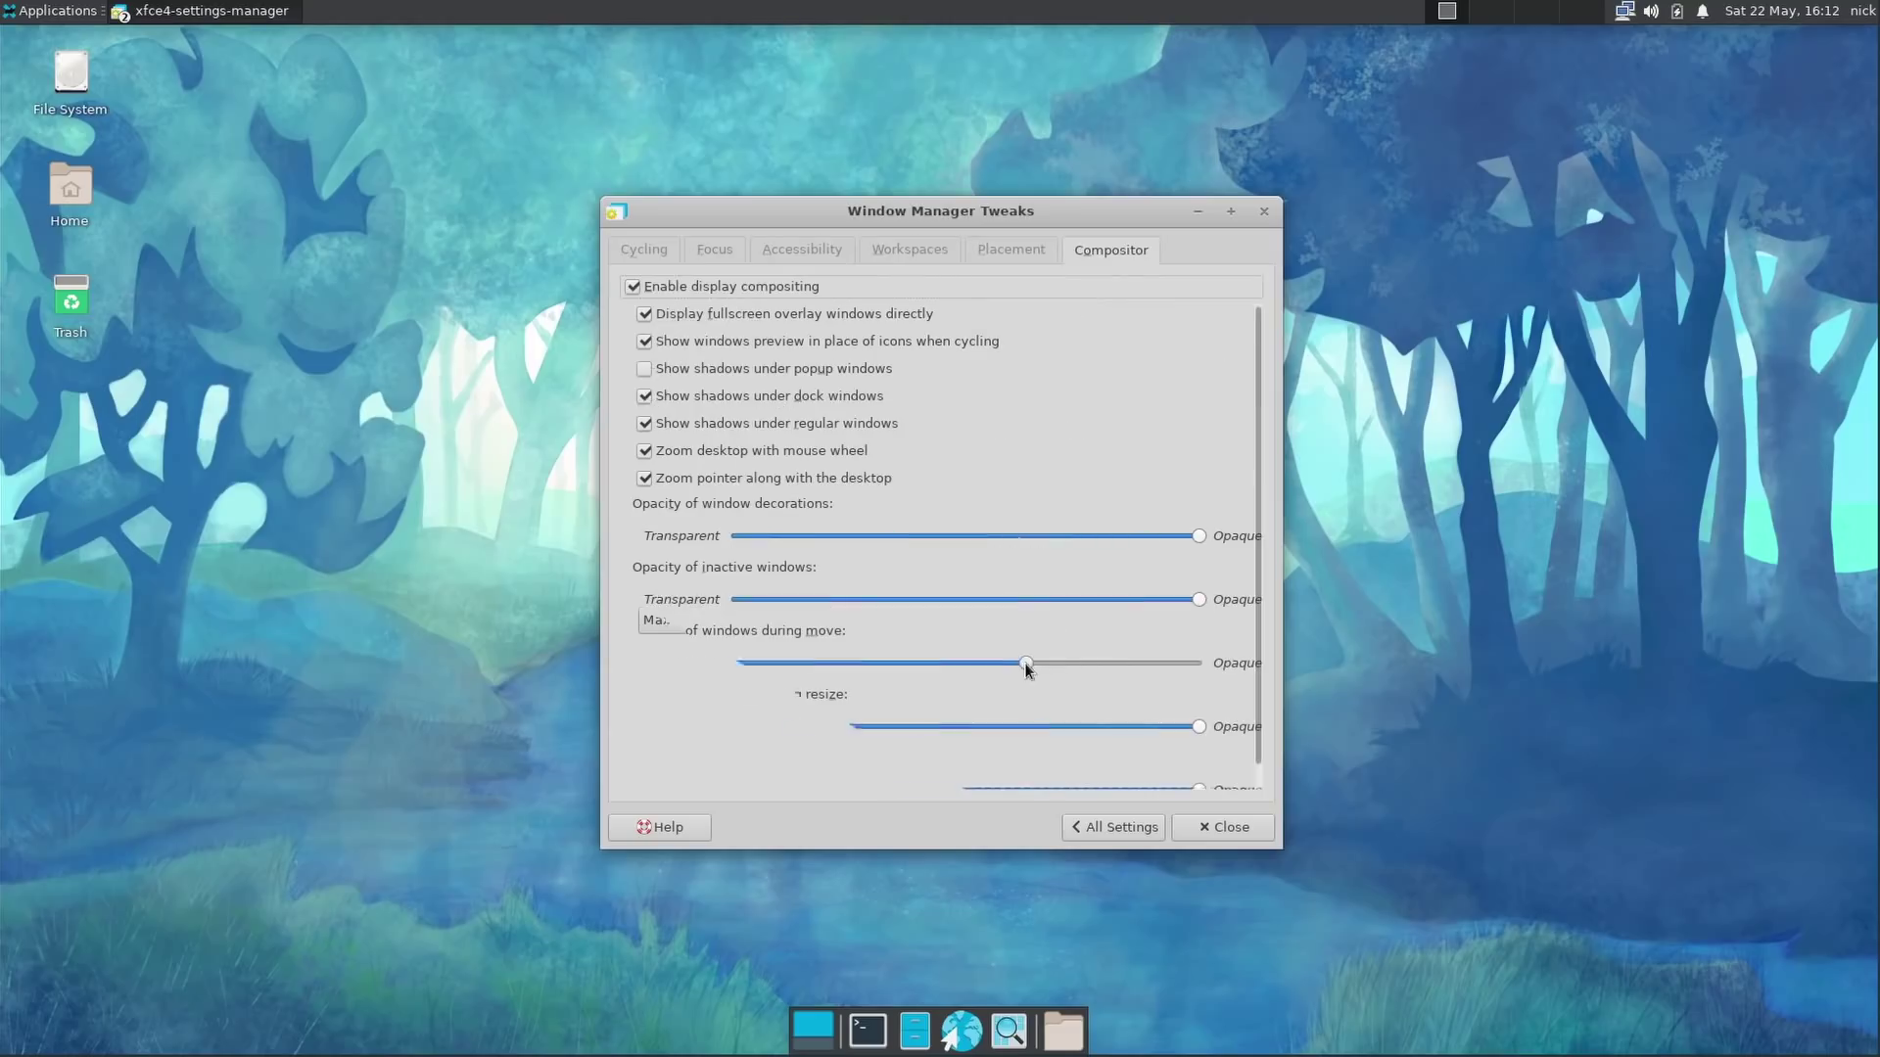
Lower the Compositor's 'Opacity of windows during move', test it by dragging, and keep display scale 1x.
{"action": "left_click_drag", "start_coordinate": [1024, 662], "coordinate": [1167, 666]}
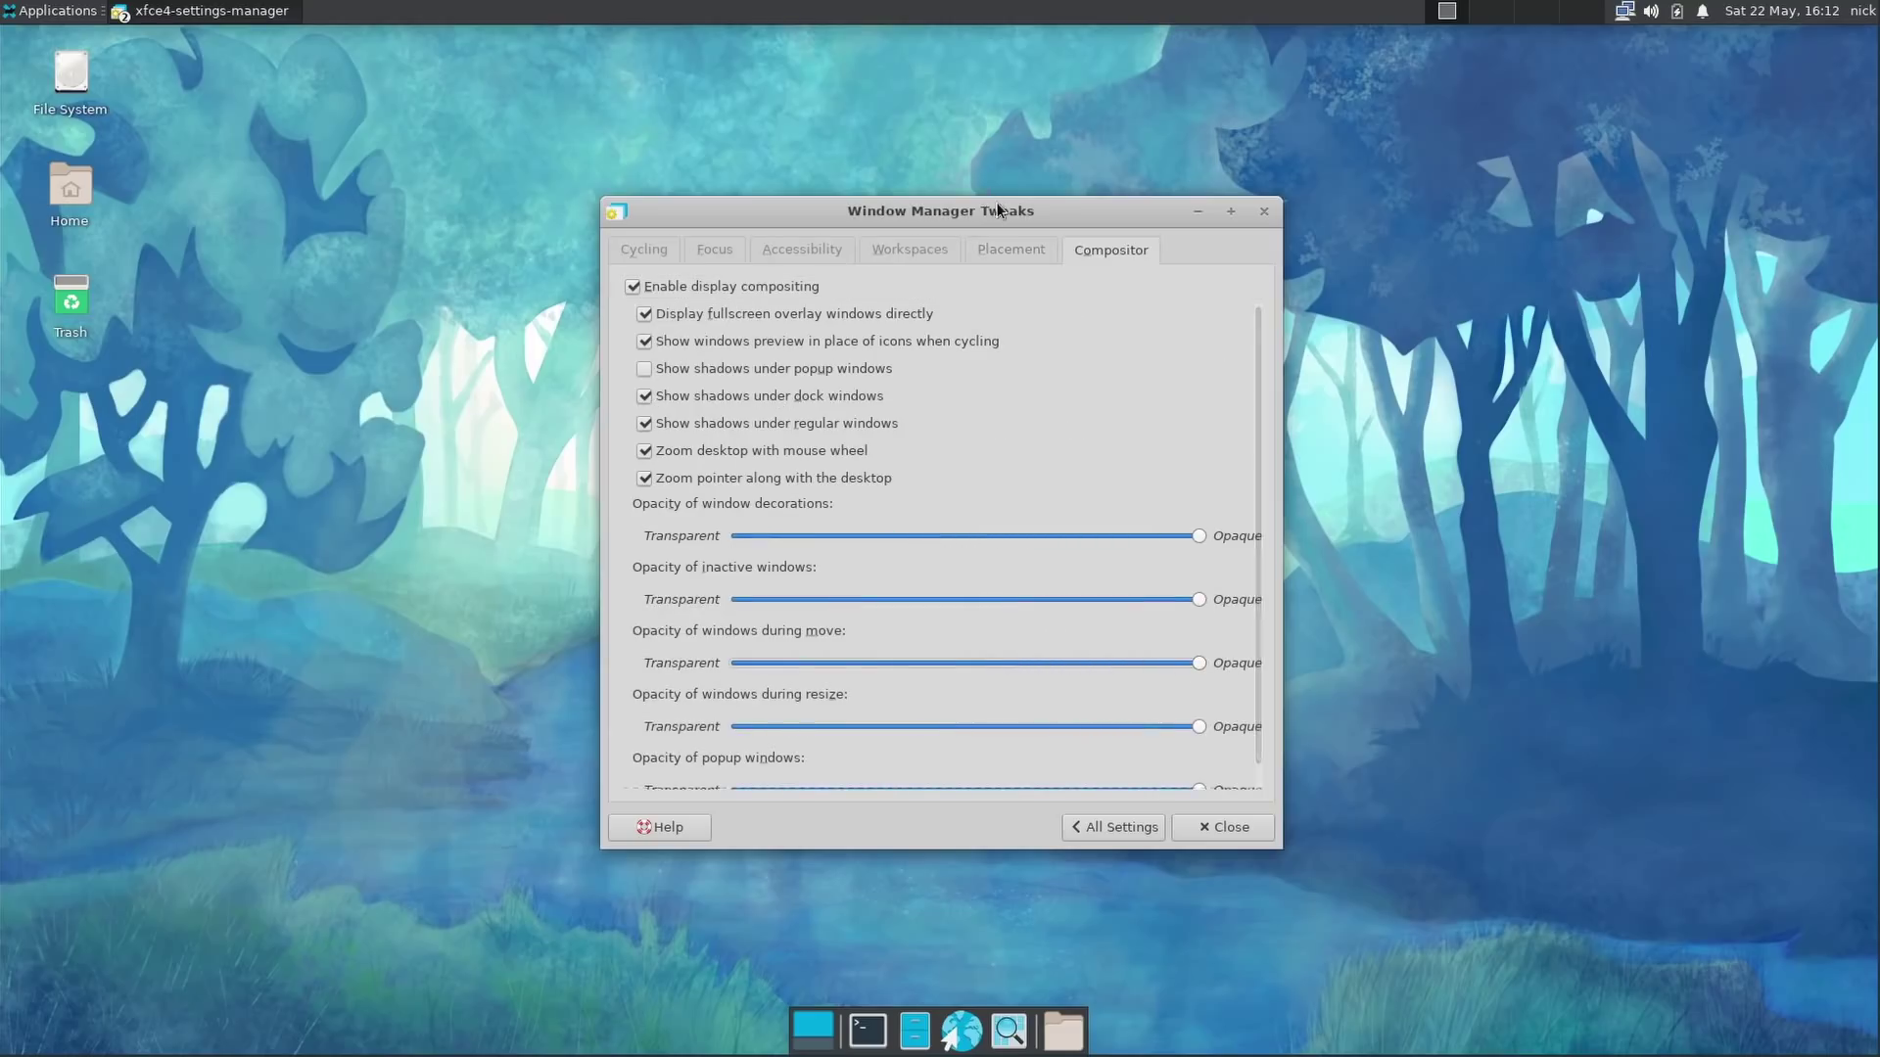
{"action": "mouse_move", "coordinate": [1014, 225]}
{"action": "left_mouse_down"}
{"action": "mouse_move", "coordinate": [1084, 227]}
{"action": "mouse_move", "coordinate": [1028, 228]}
{"action": "left_mouse_up"}
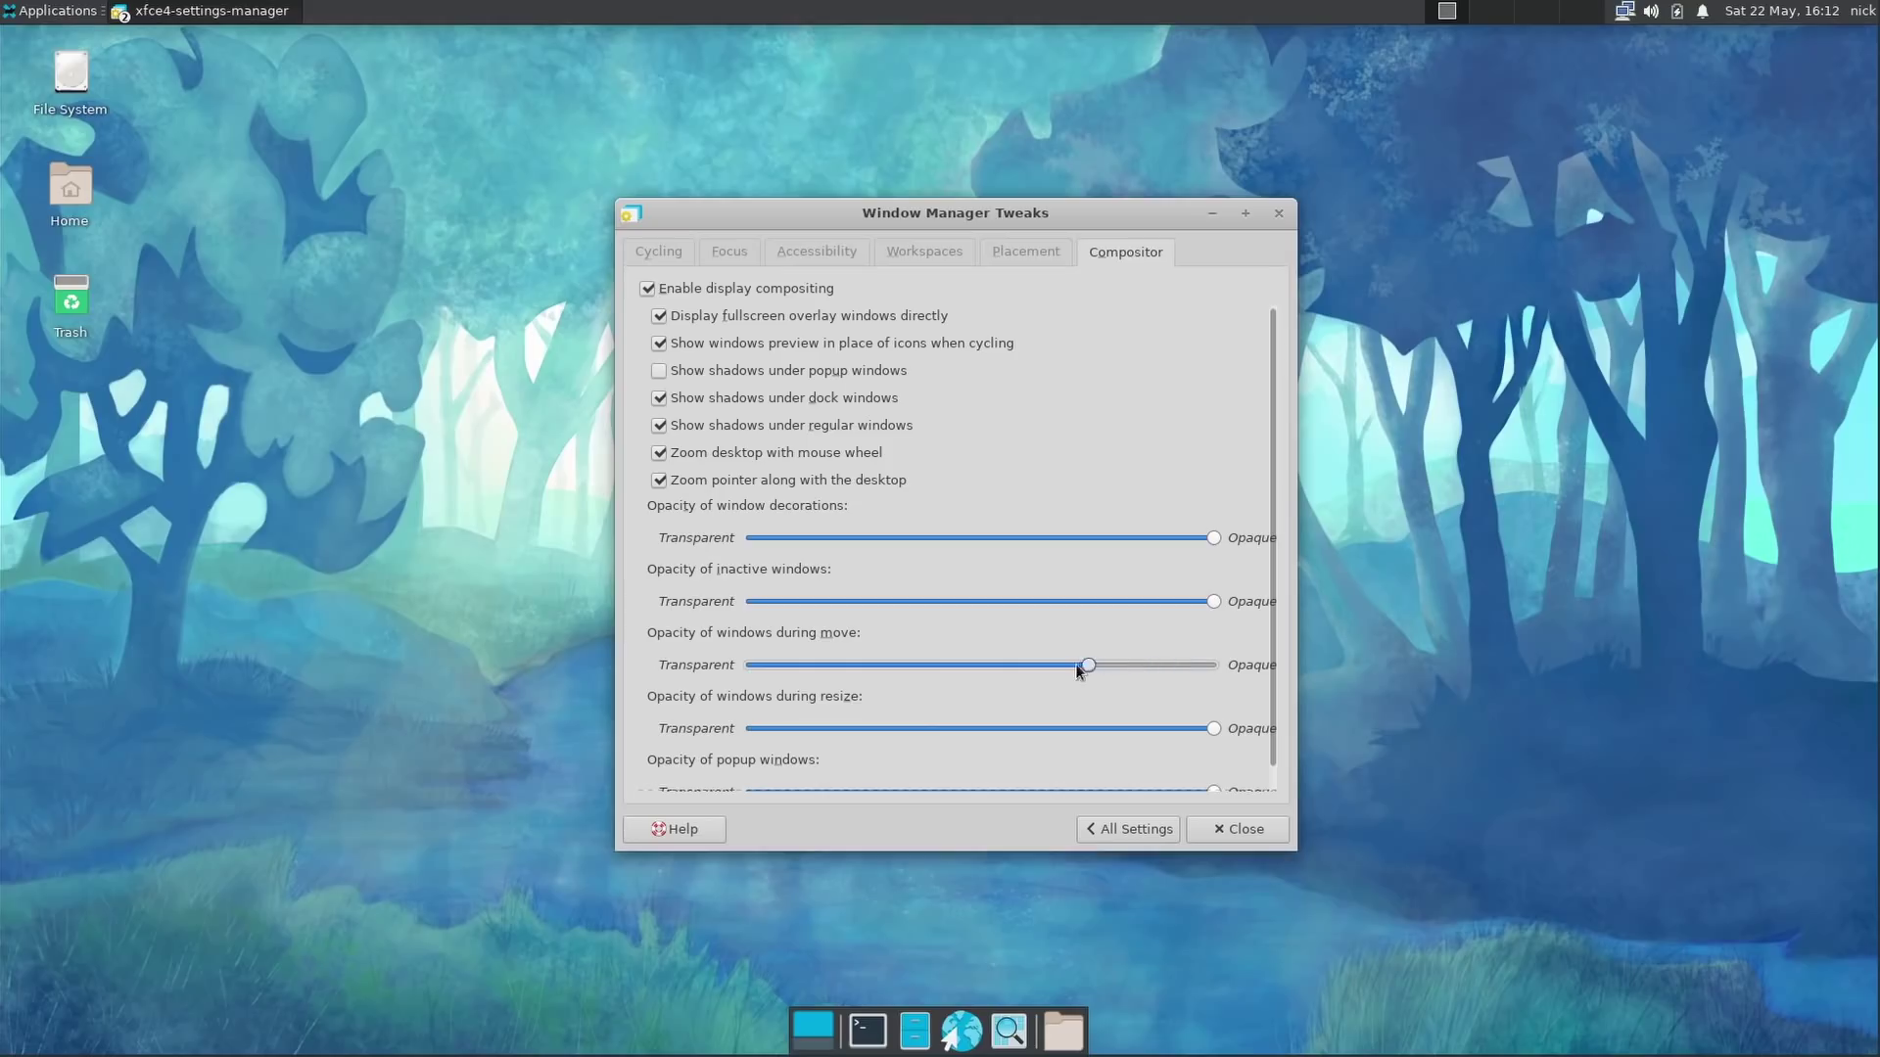
{"action": "left_click_drag", "start_coordinate": [908, 218], "coordinate": [844, 211]}
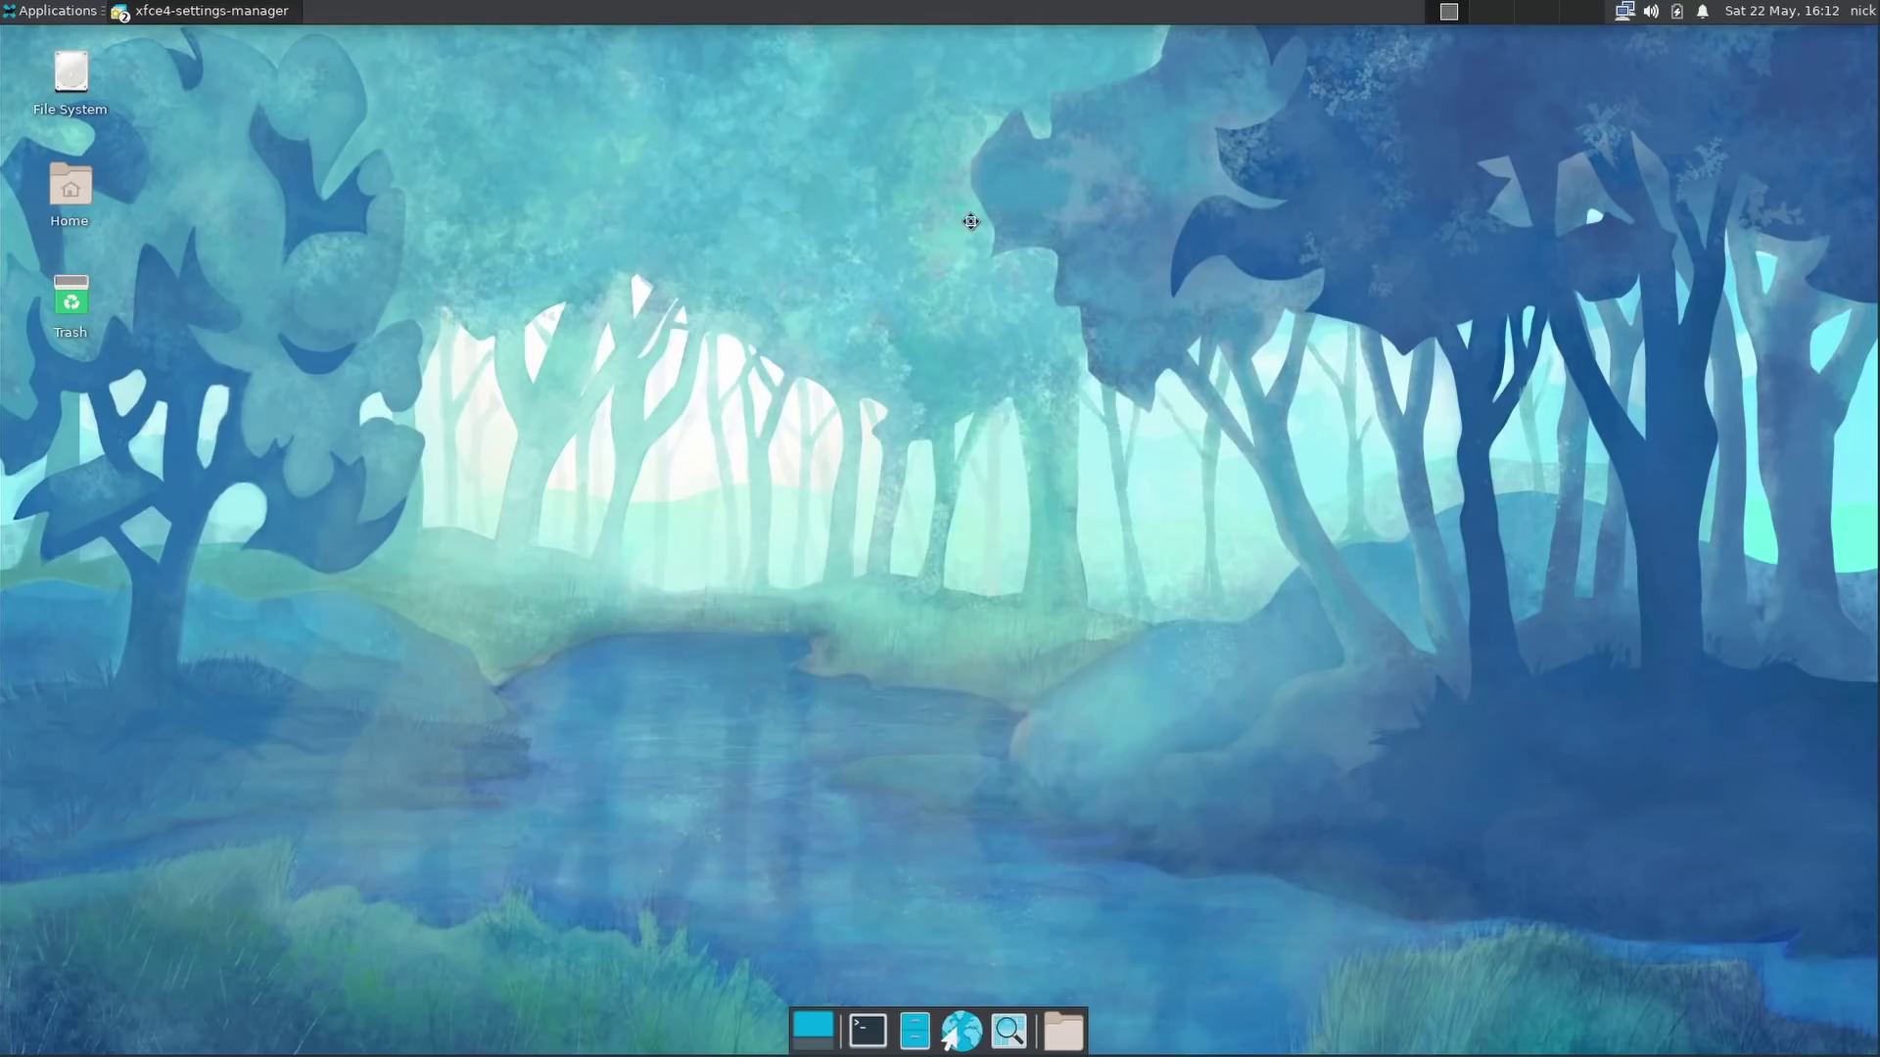
{"action": "left_click_drag", "start_coordinate": [971, 221], "coordinate": [970, 224]}
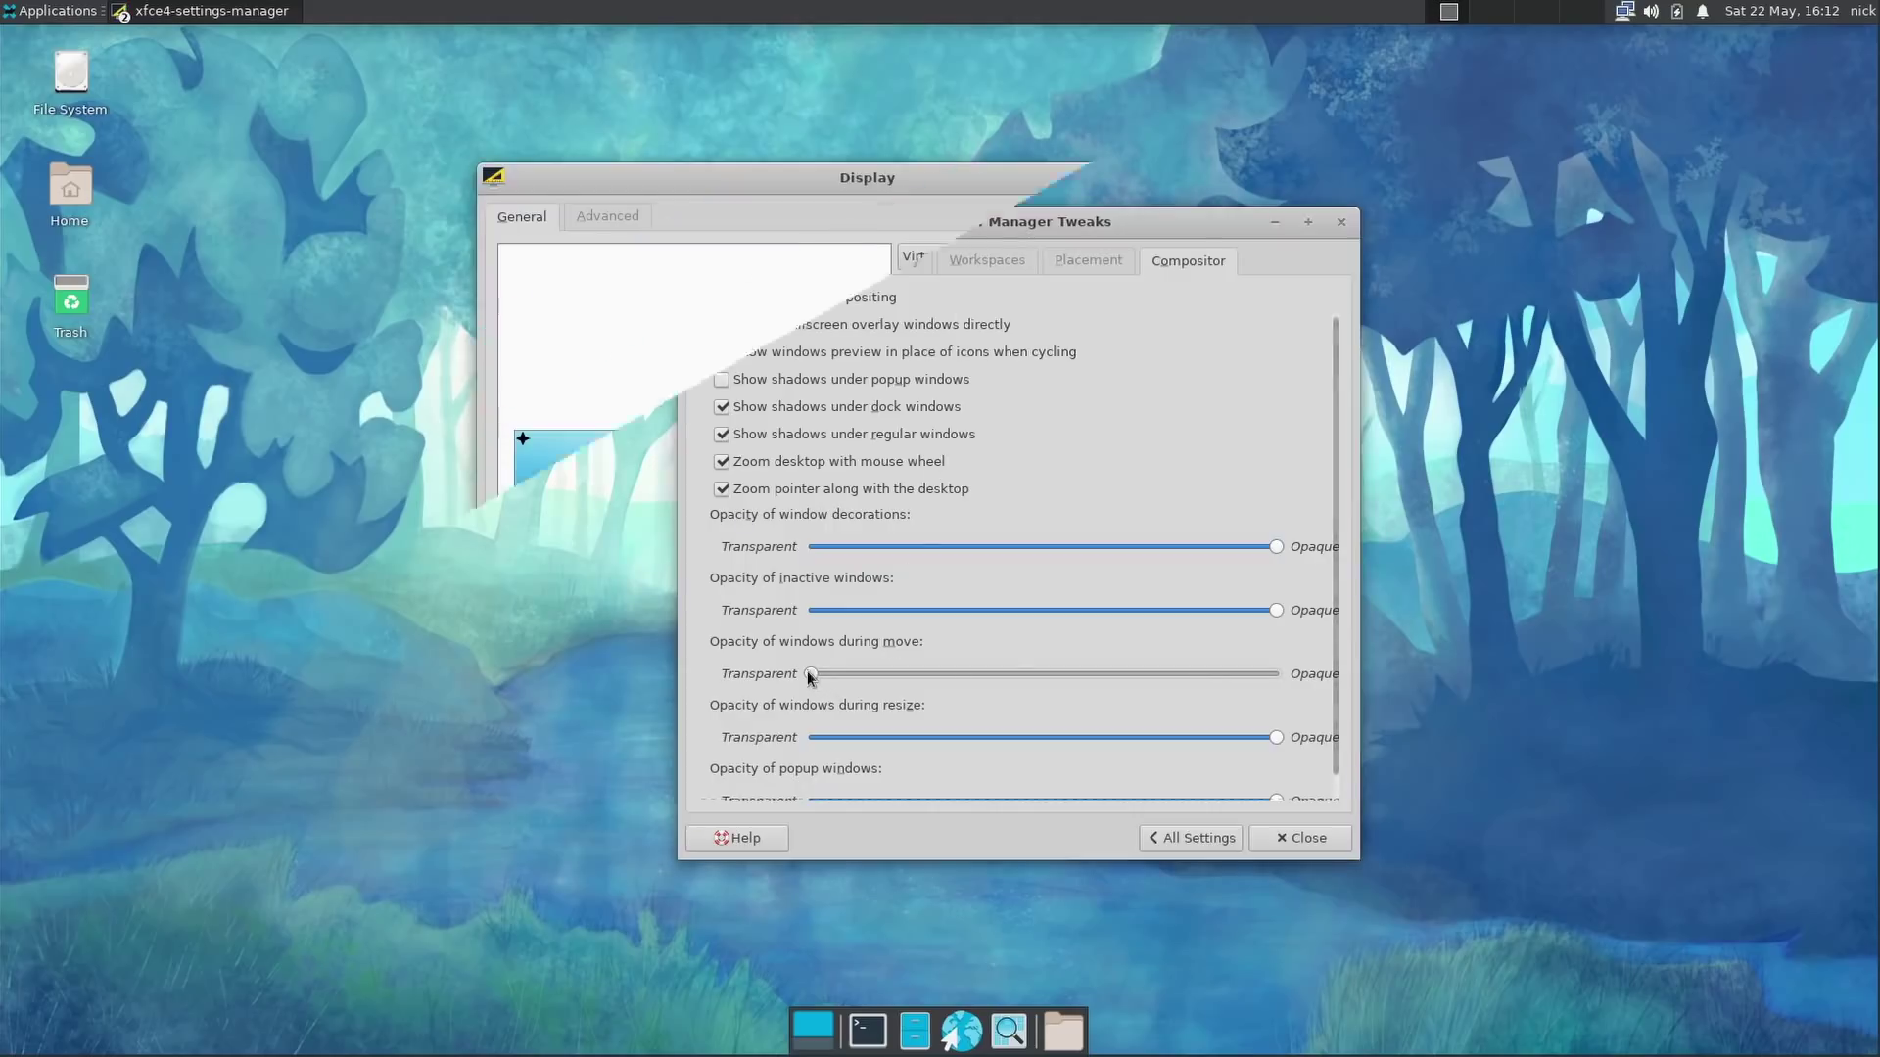
{"action": "left_click", "coordinate": [1087, 323]}
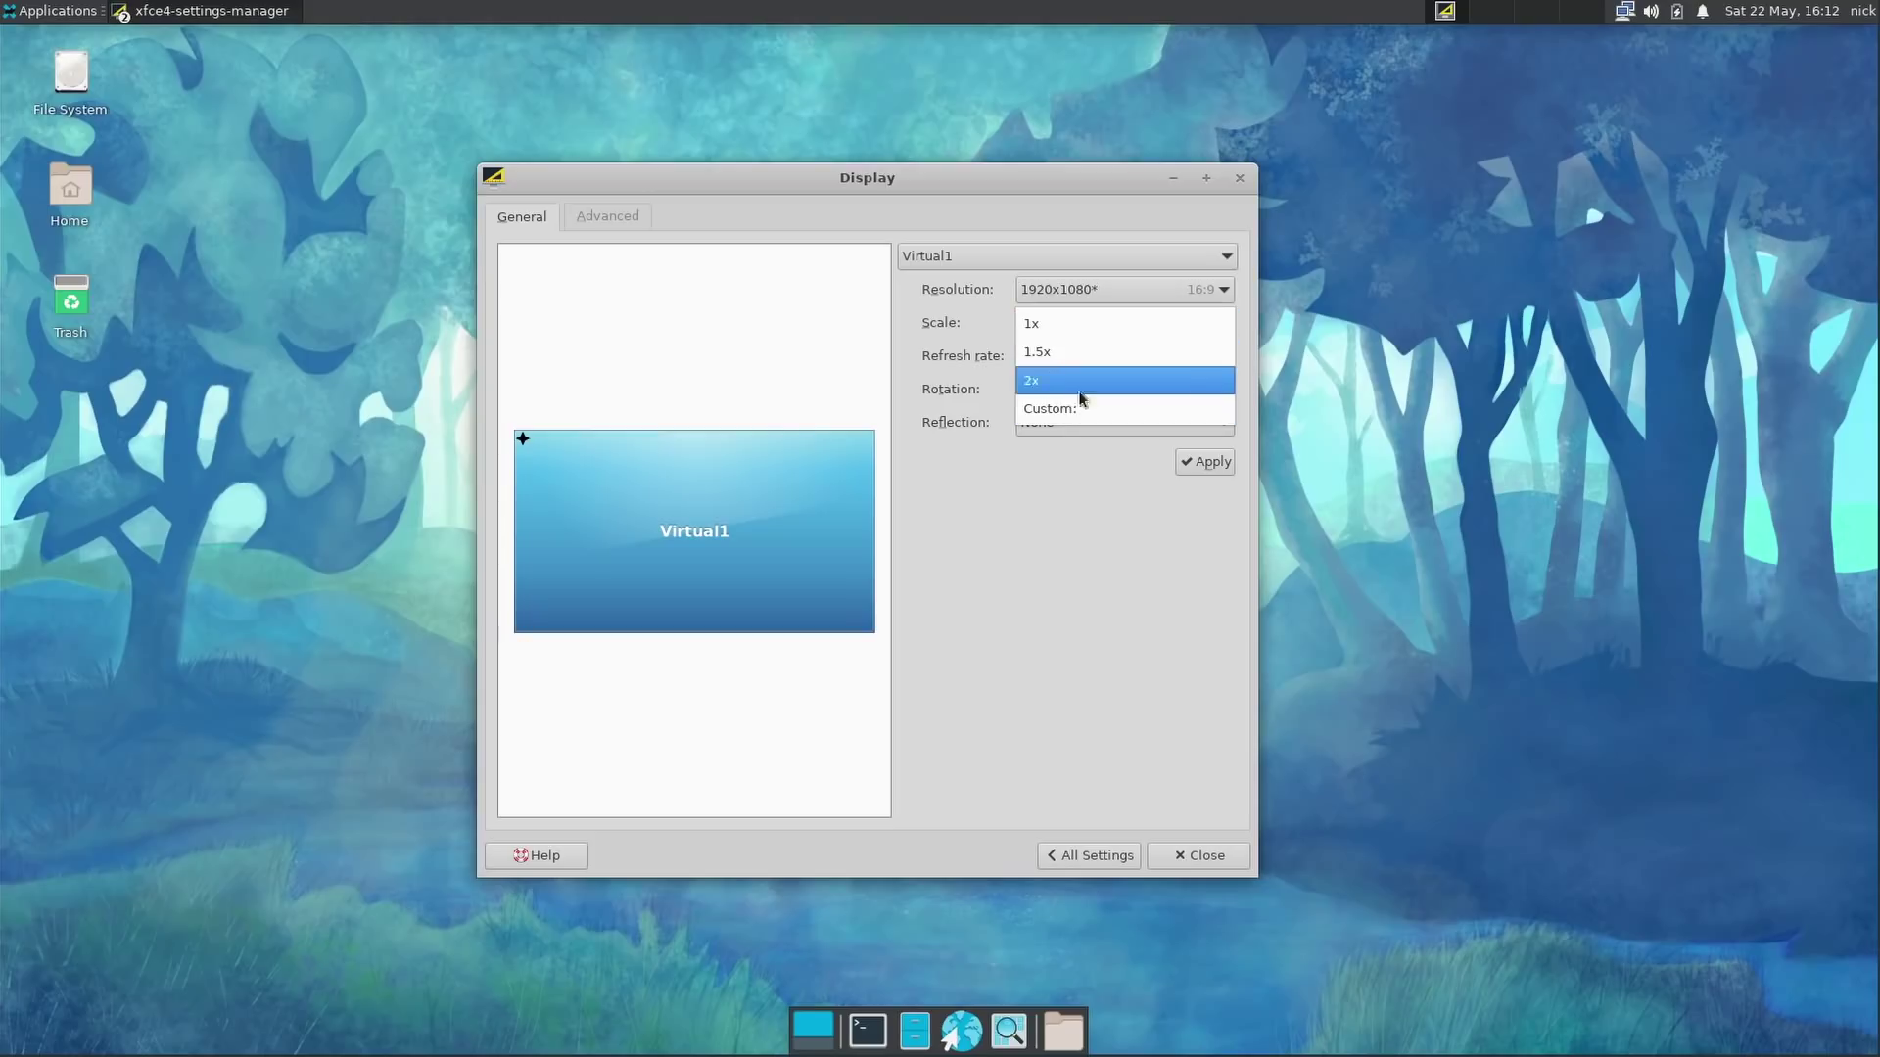
{"action": "left_click", "coordinate": [1029, 668]}
Close display settings, apply the Cupertino panel layout, and check its applications and places menus.
{"action": "left_click", "coordinate": [1238, 178]}
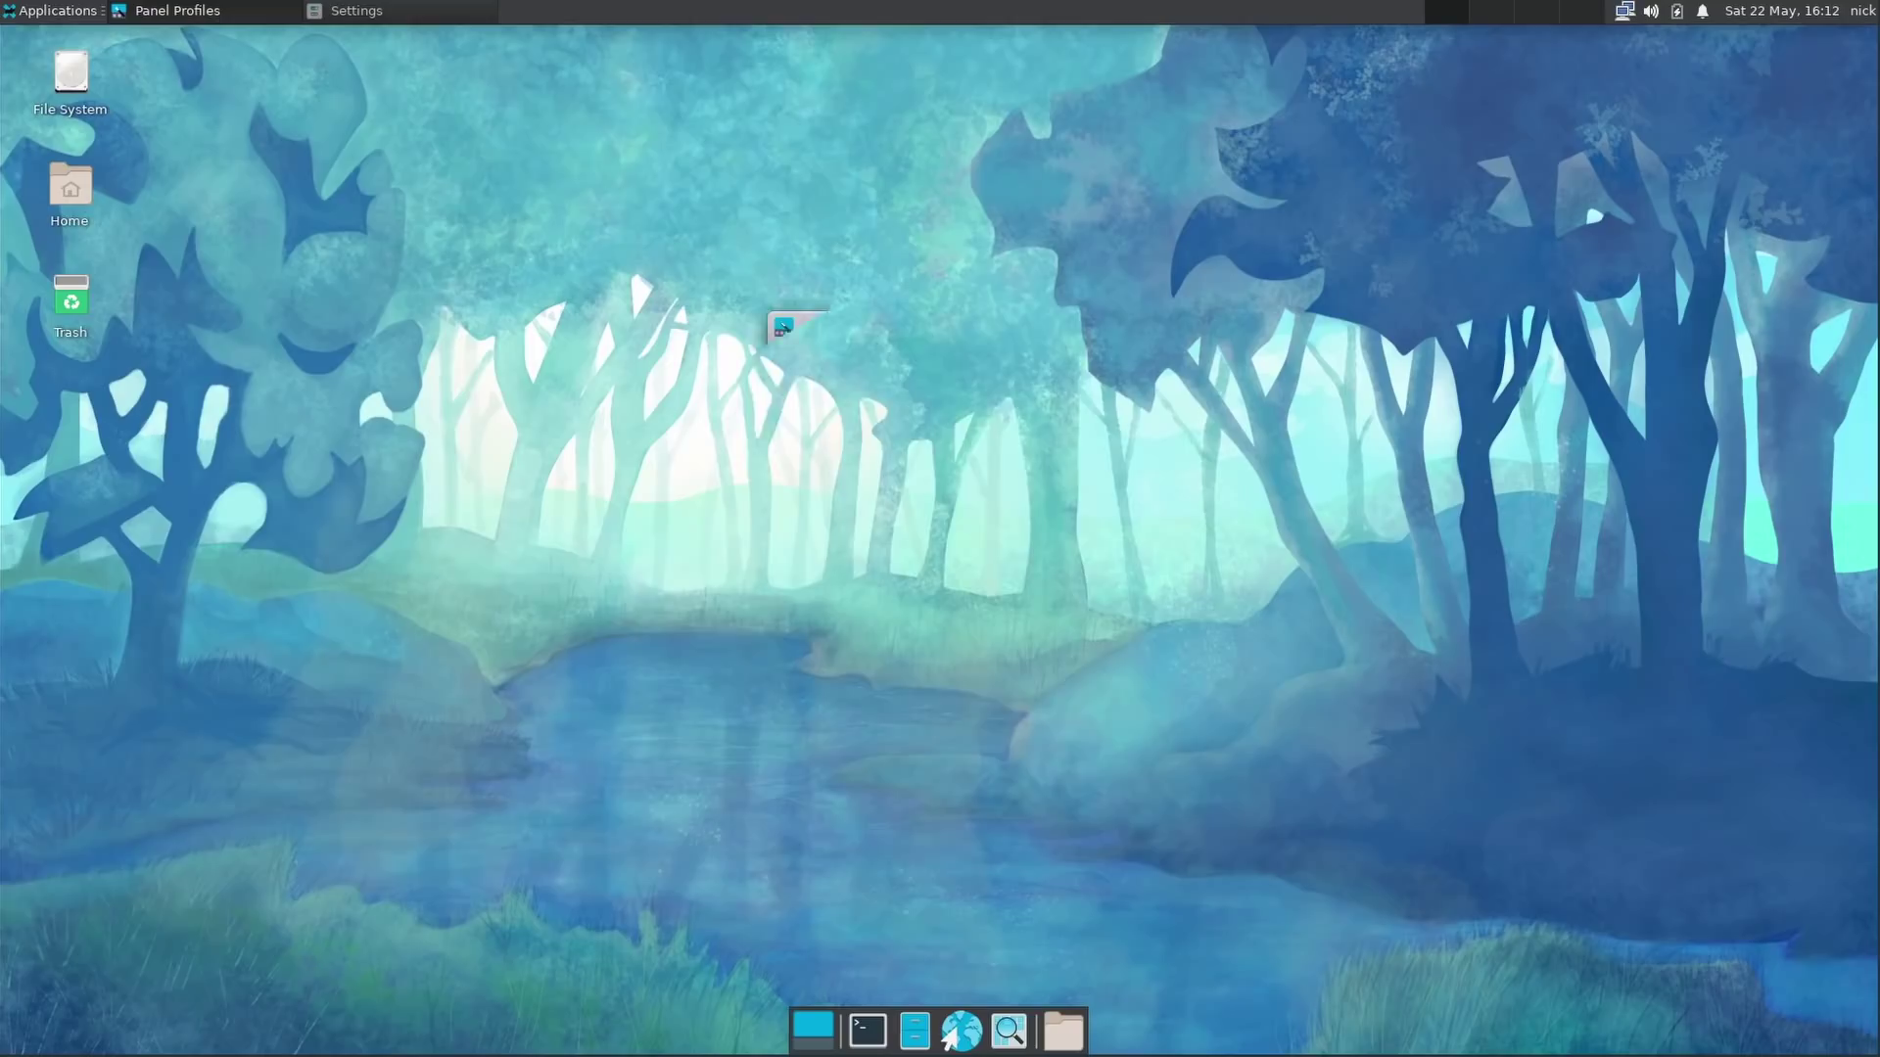
{"action": "left_click", "coordinate": [806, 383]}
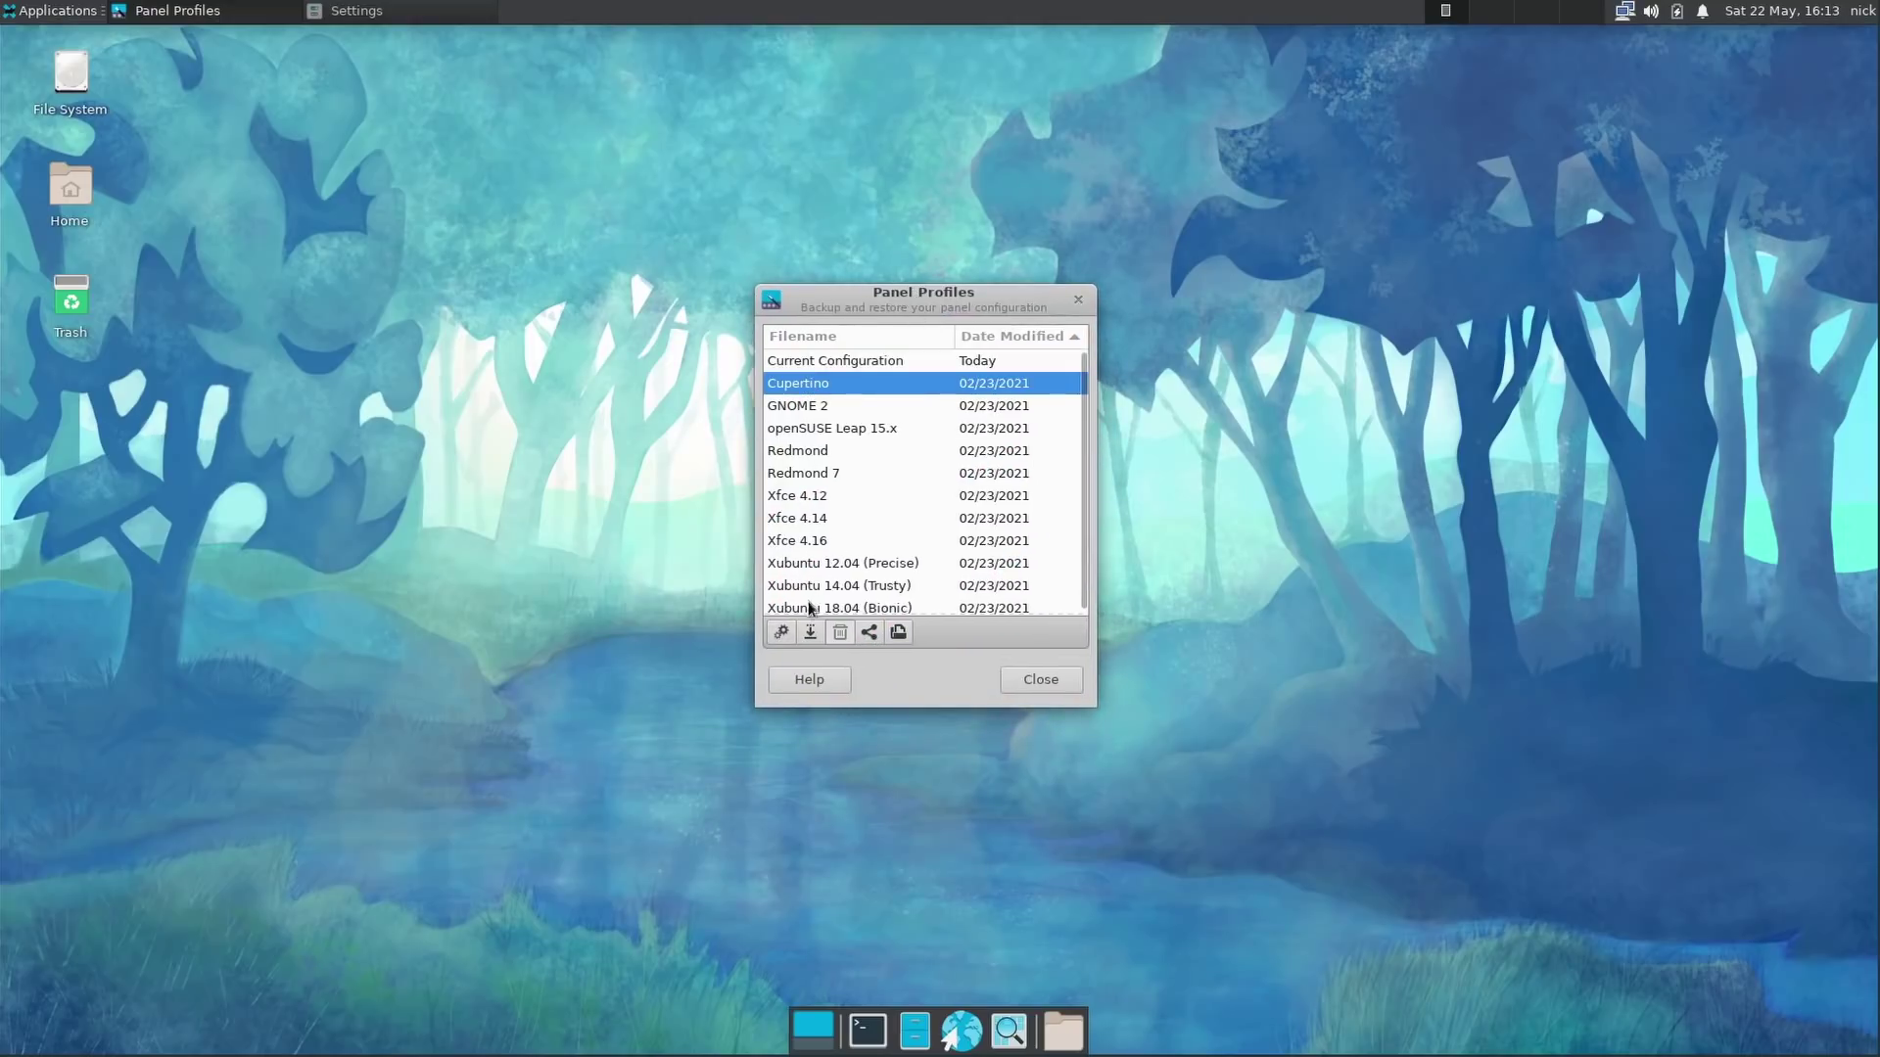
{"action": "left_click", "coordinate": [783, 632]}
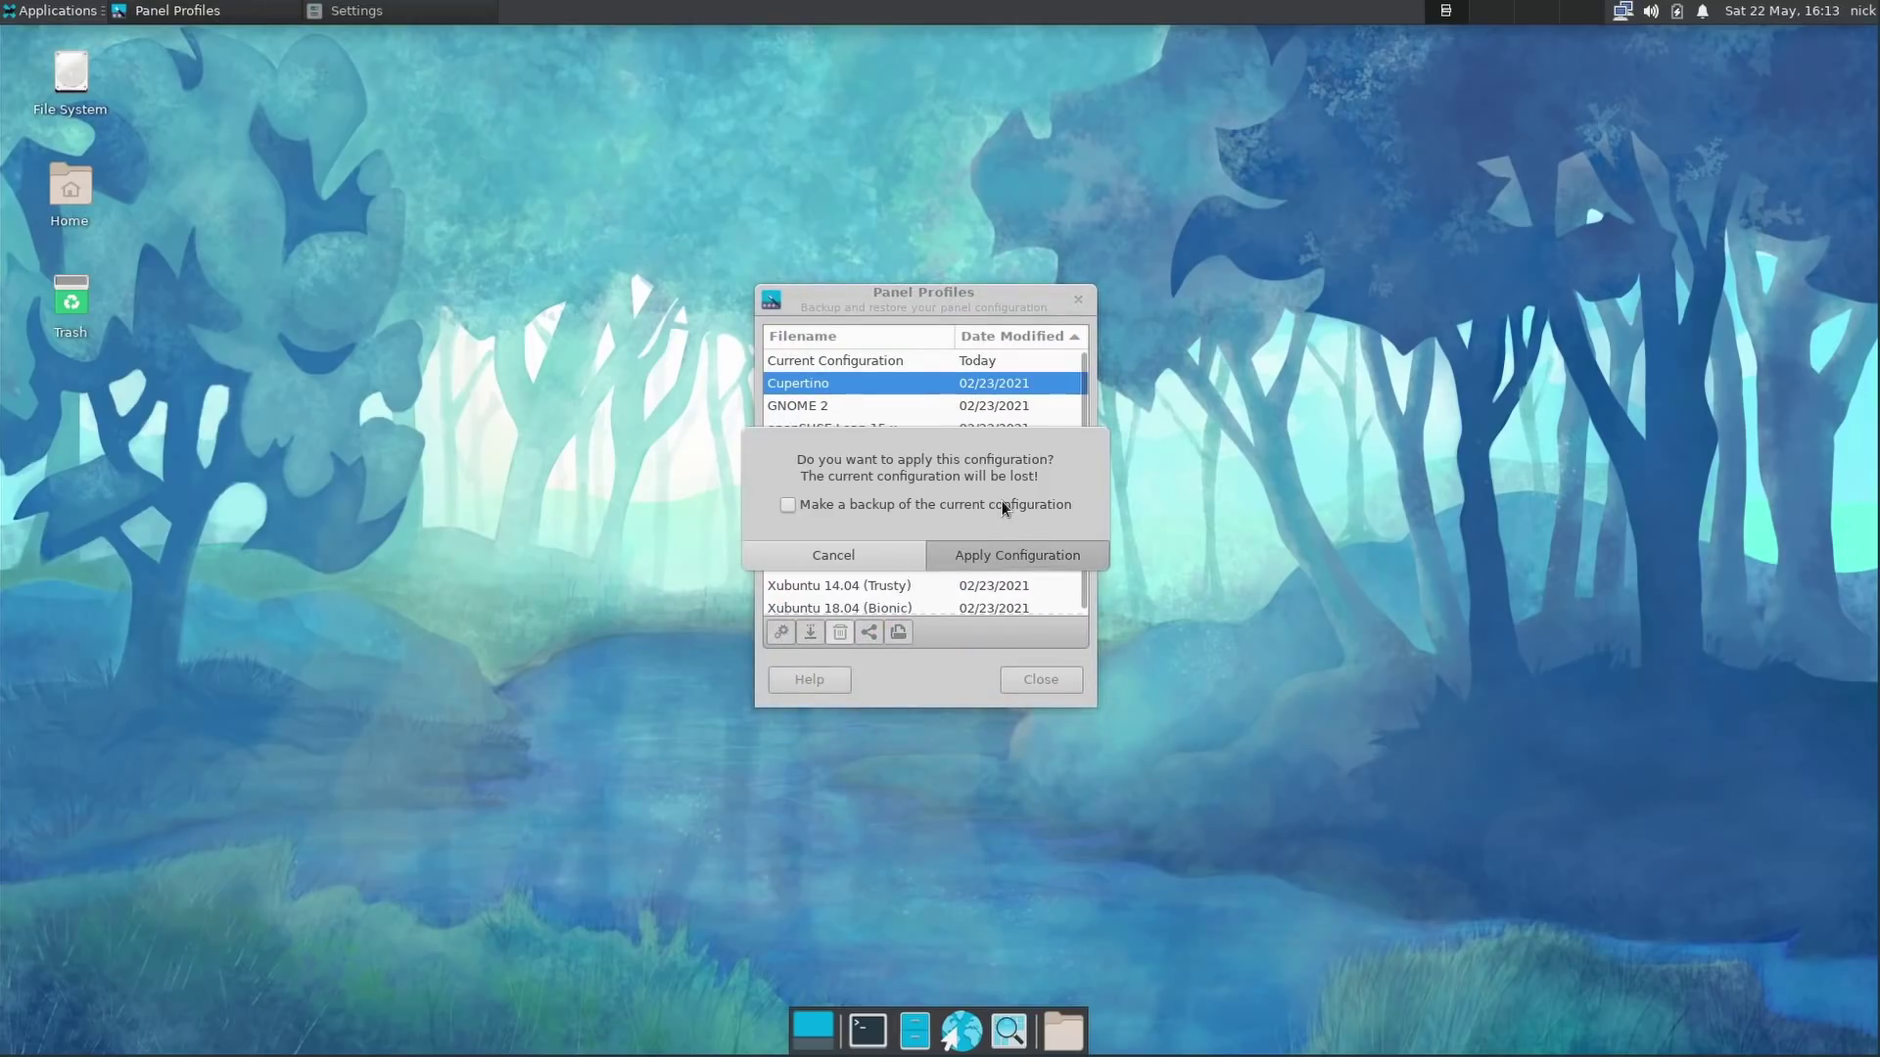
{"action": "left_click", "coordinate": [1018, 555]}
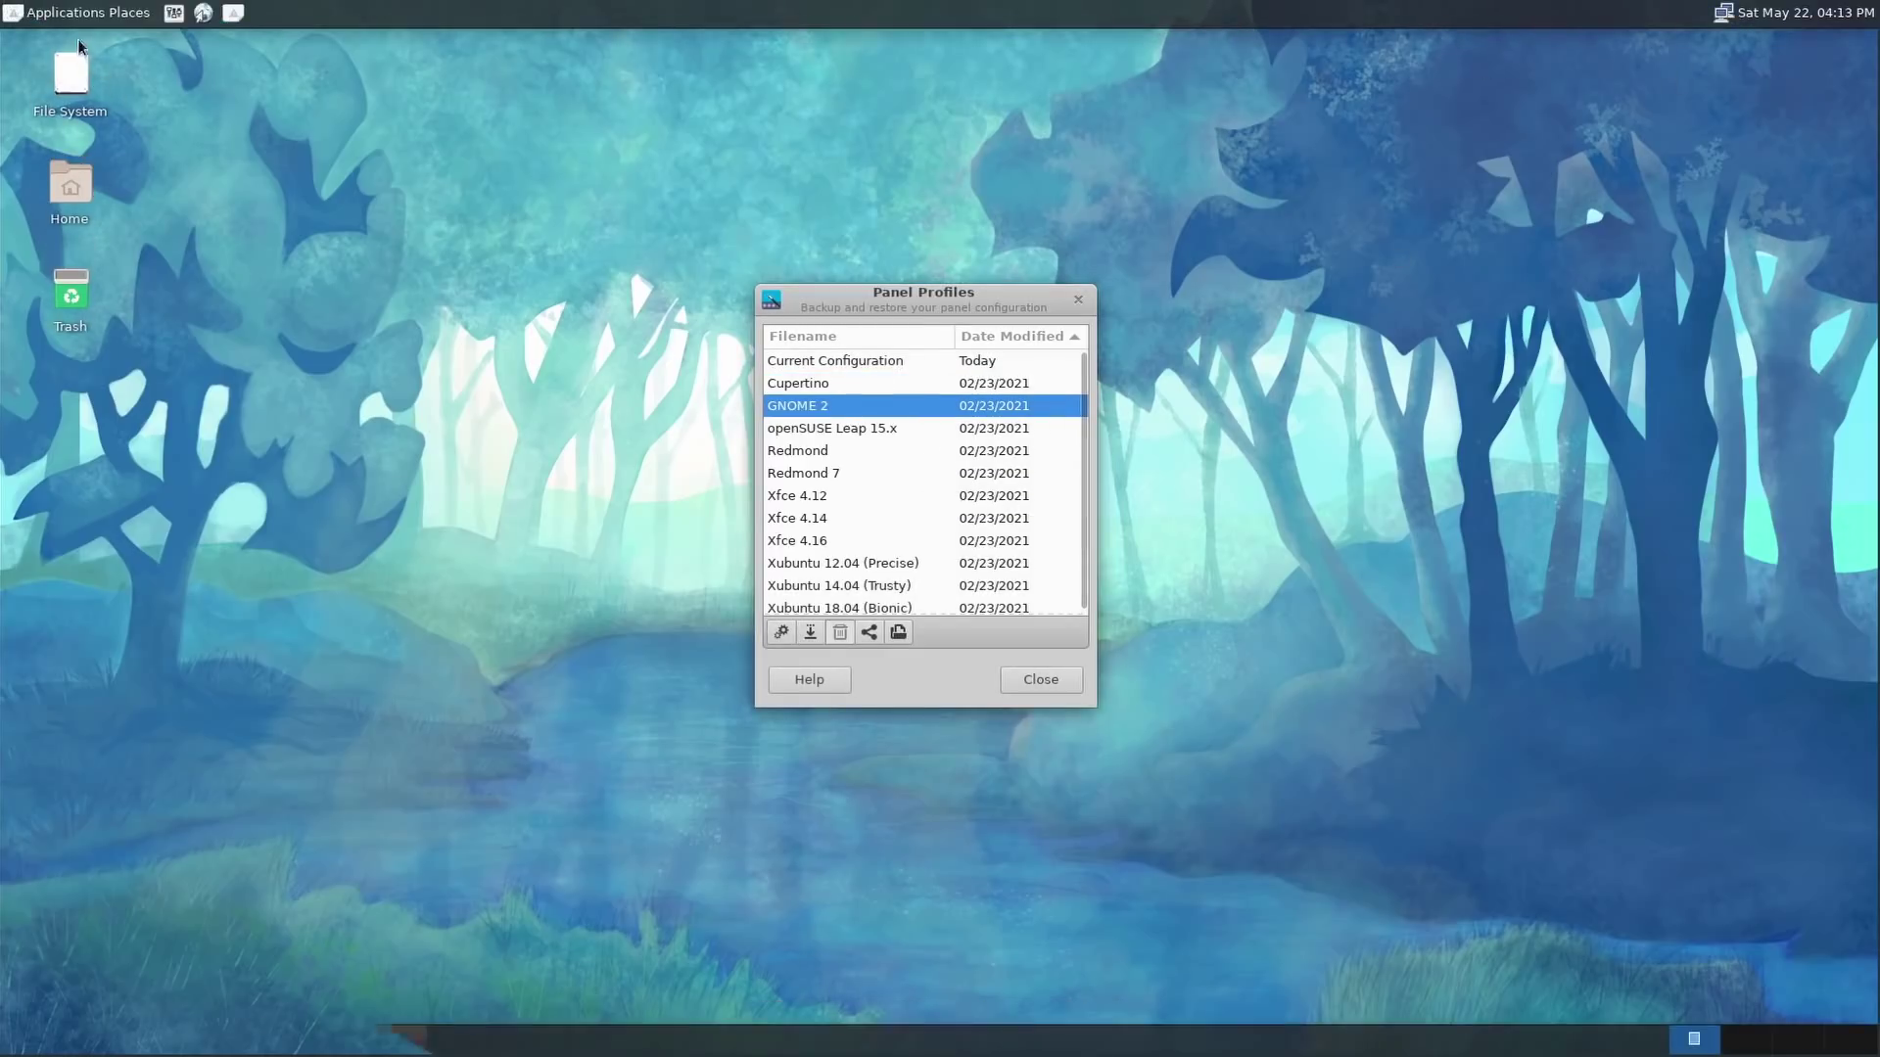
{"action": "left_click", "coordinate": [49, 12]}
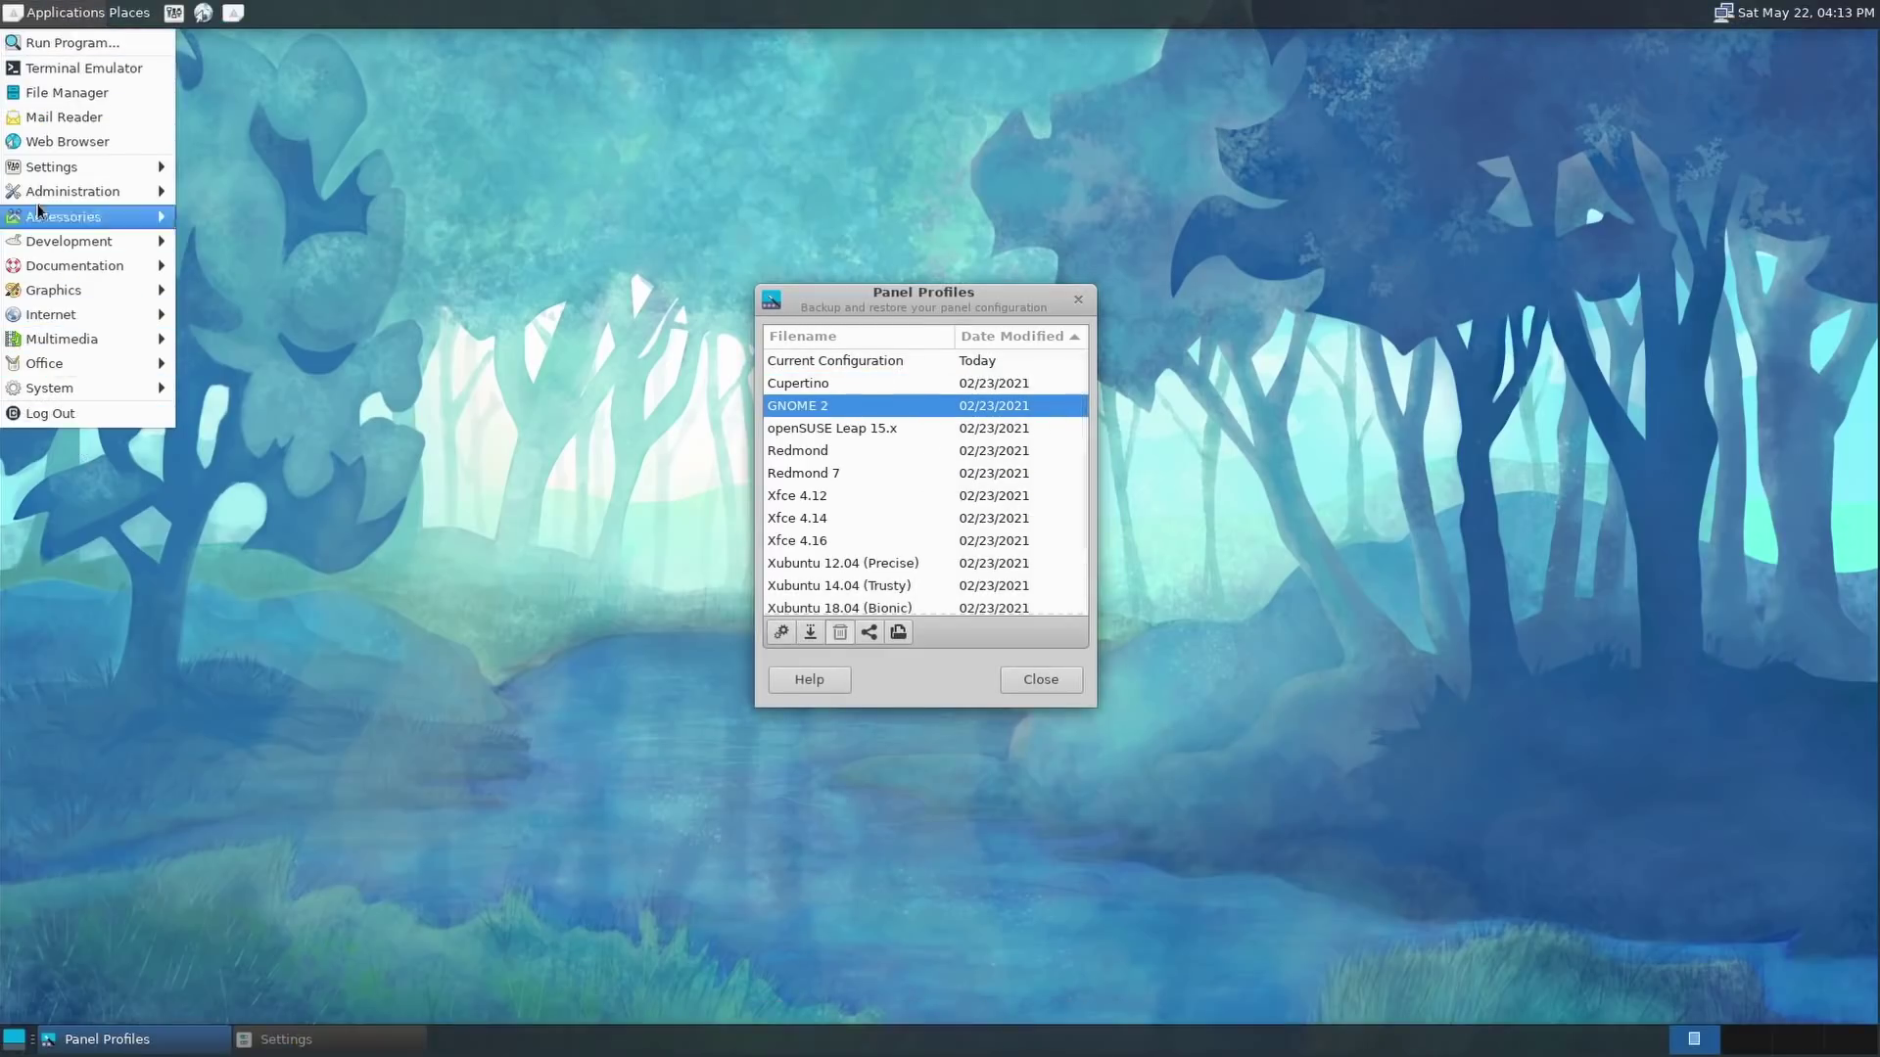
{"action": "left_click", "coordinate": [78, 12]}
{"action": "left_click", "coordinate": [137, 11]}
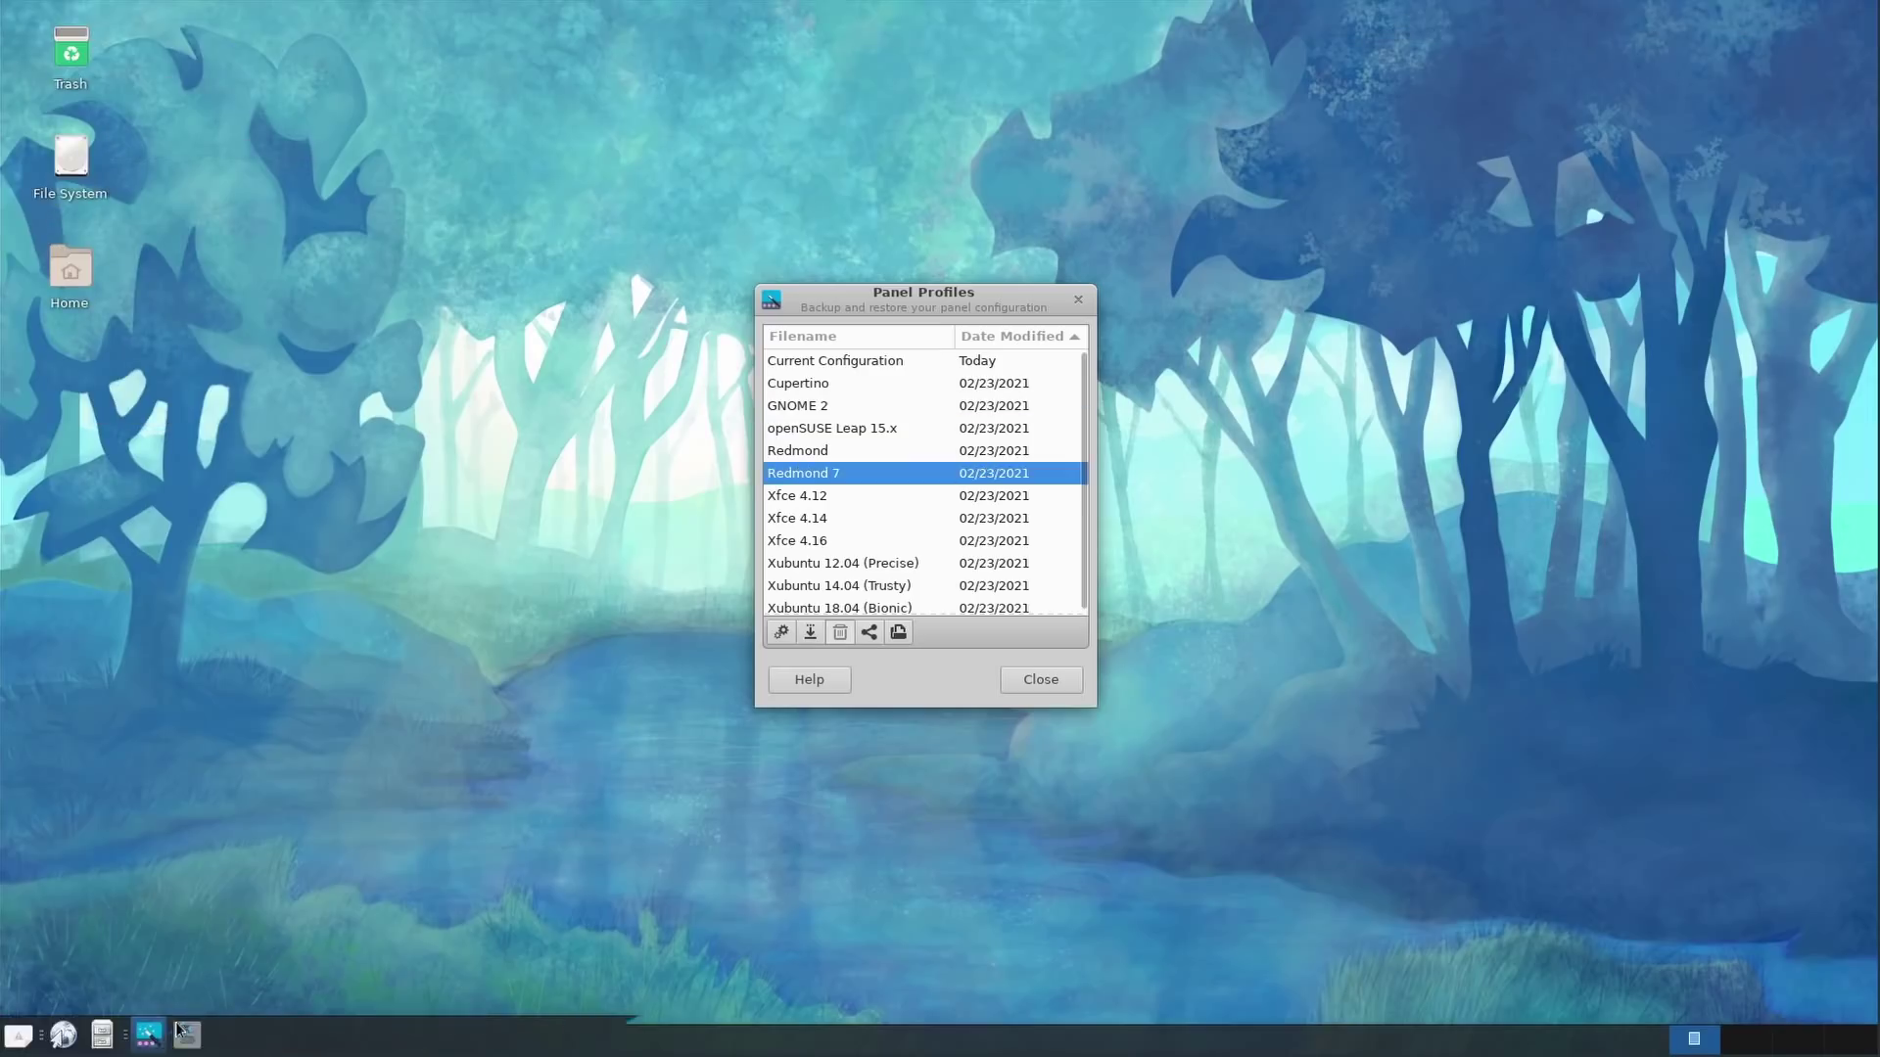
Minimize Panel Profiles and show recently used applications in the applications menu.
{"action": "left_click", "coordinate": [156, 1037]}
{"action": "left_click", "coordinate": [18, 1036]}
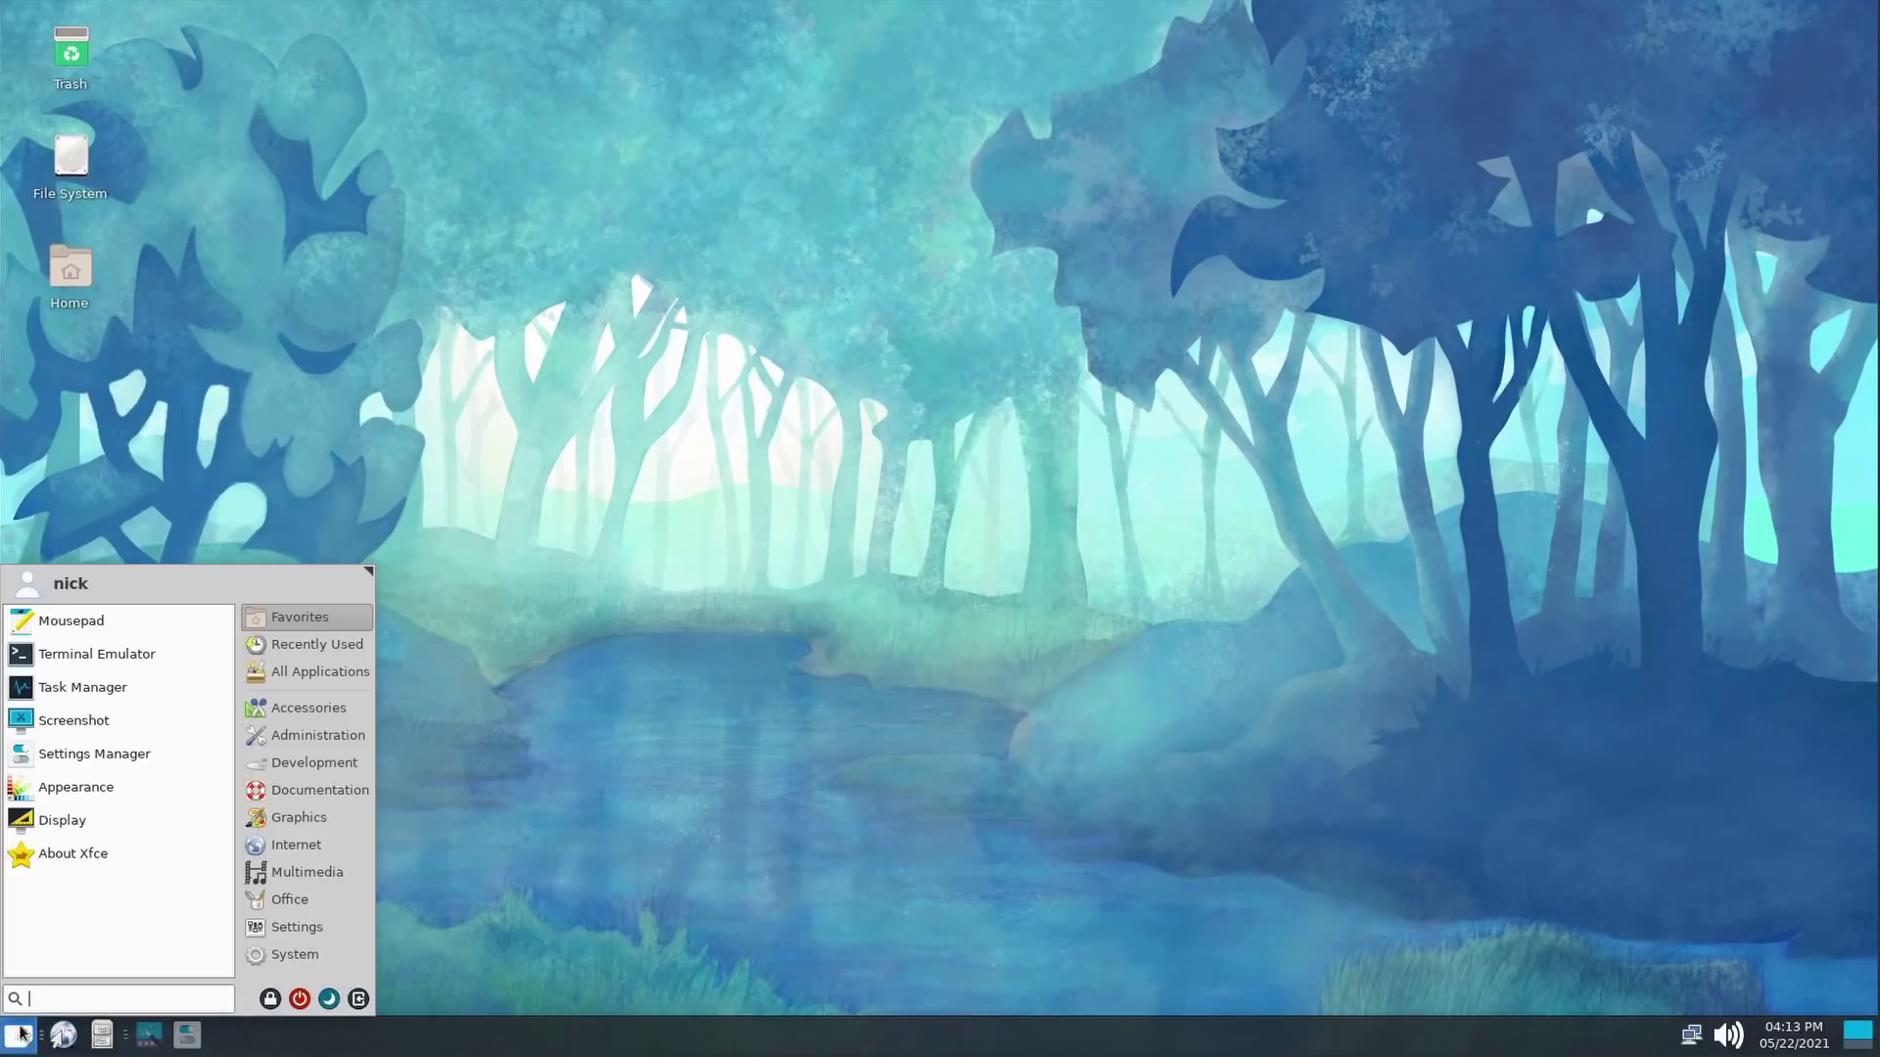
{"action": "left_click", "coordinate": [303, 645]}
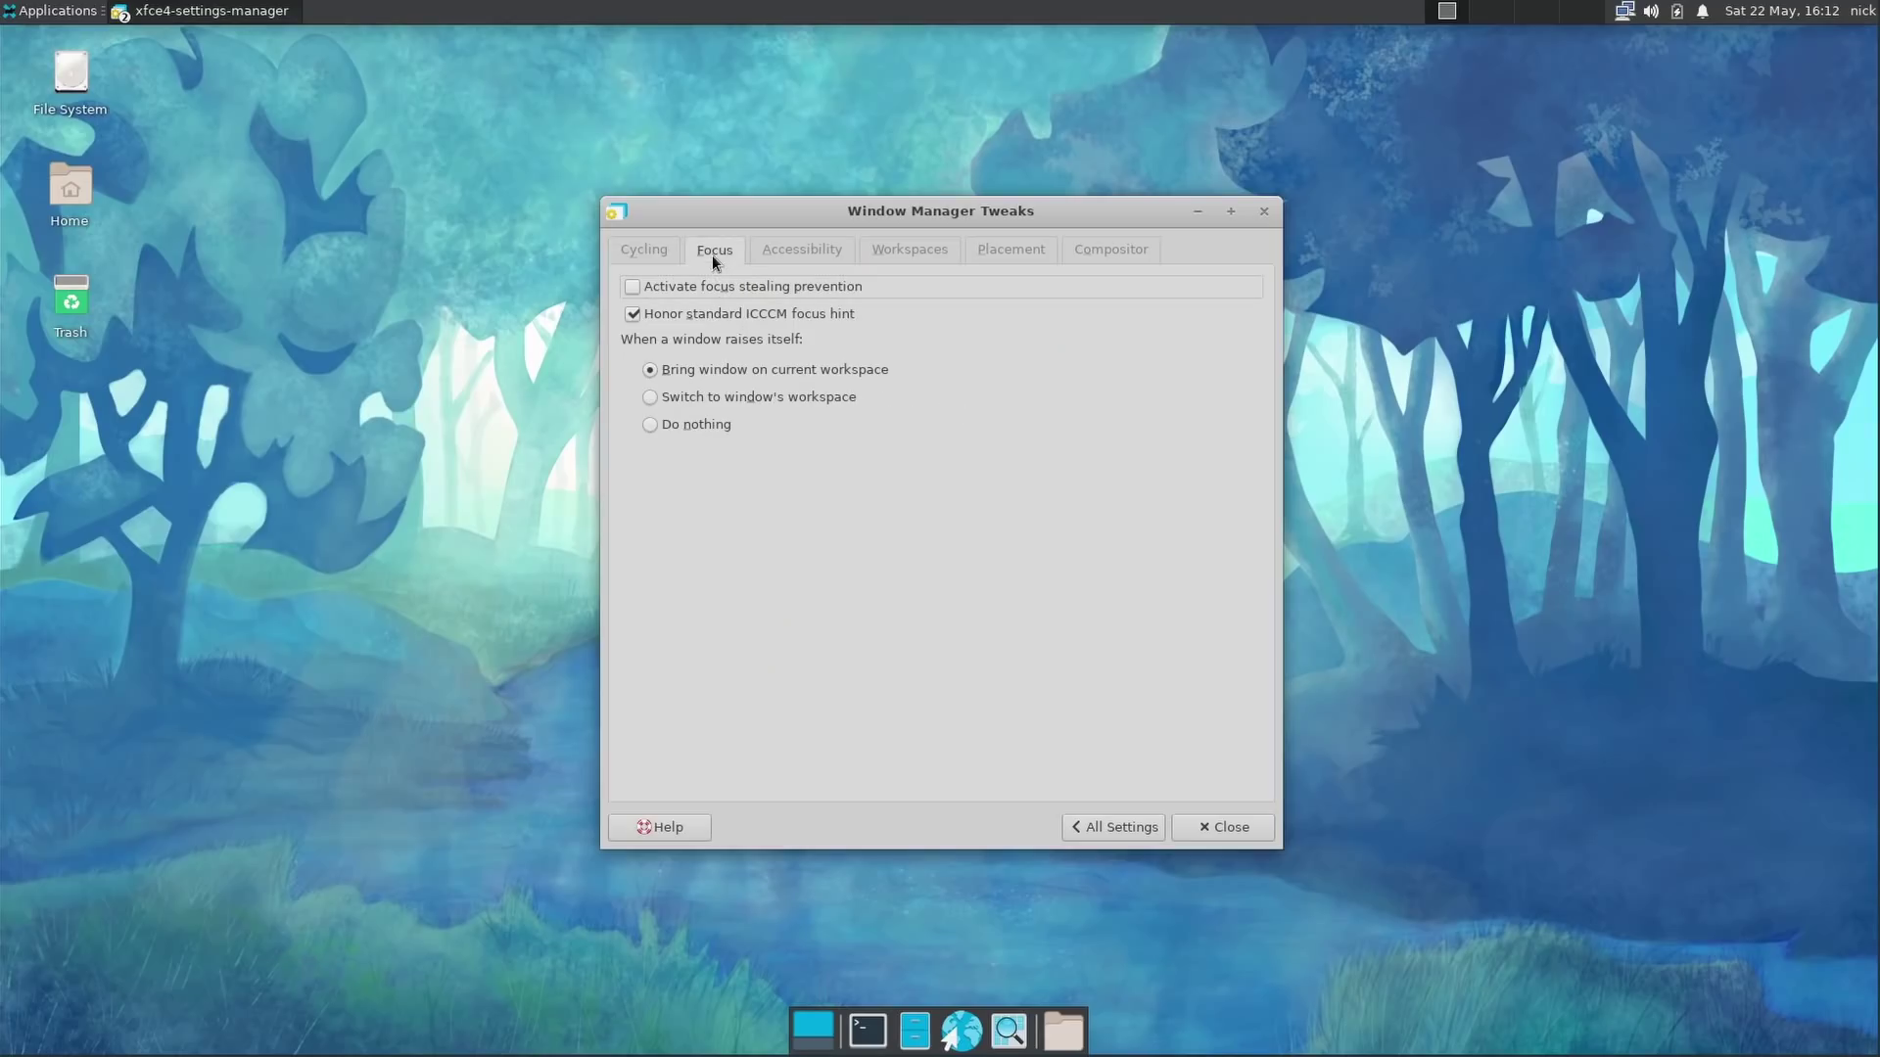
On the Accessibility tab, set 'Key used to grab and move windows' to None, then view Workspaces options.
{"action": "left_click", "coordinate": [817, 255]}
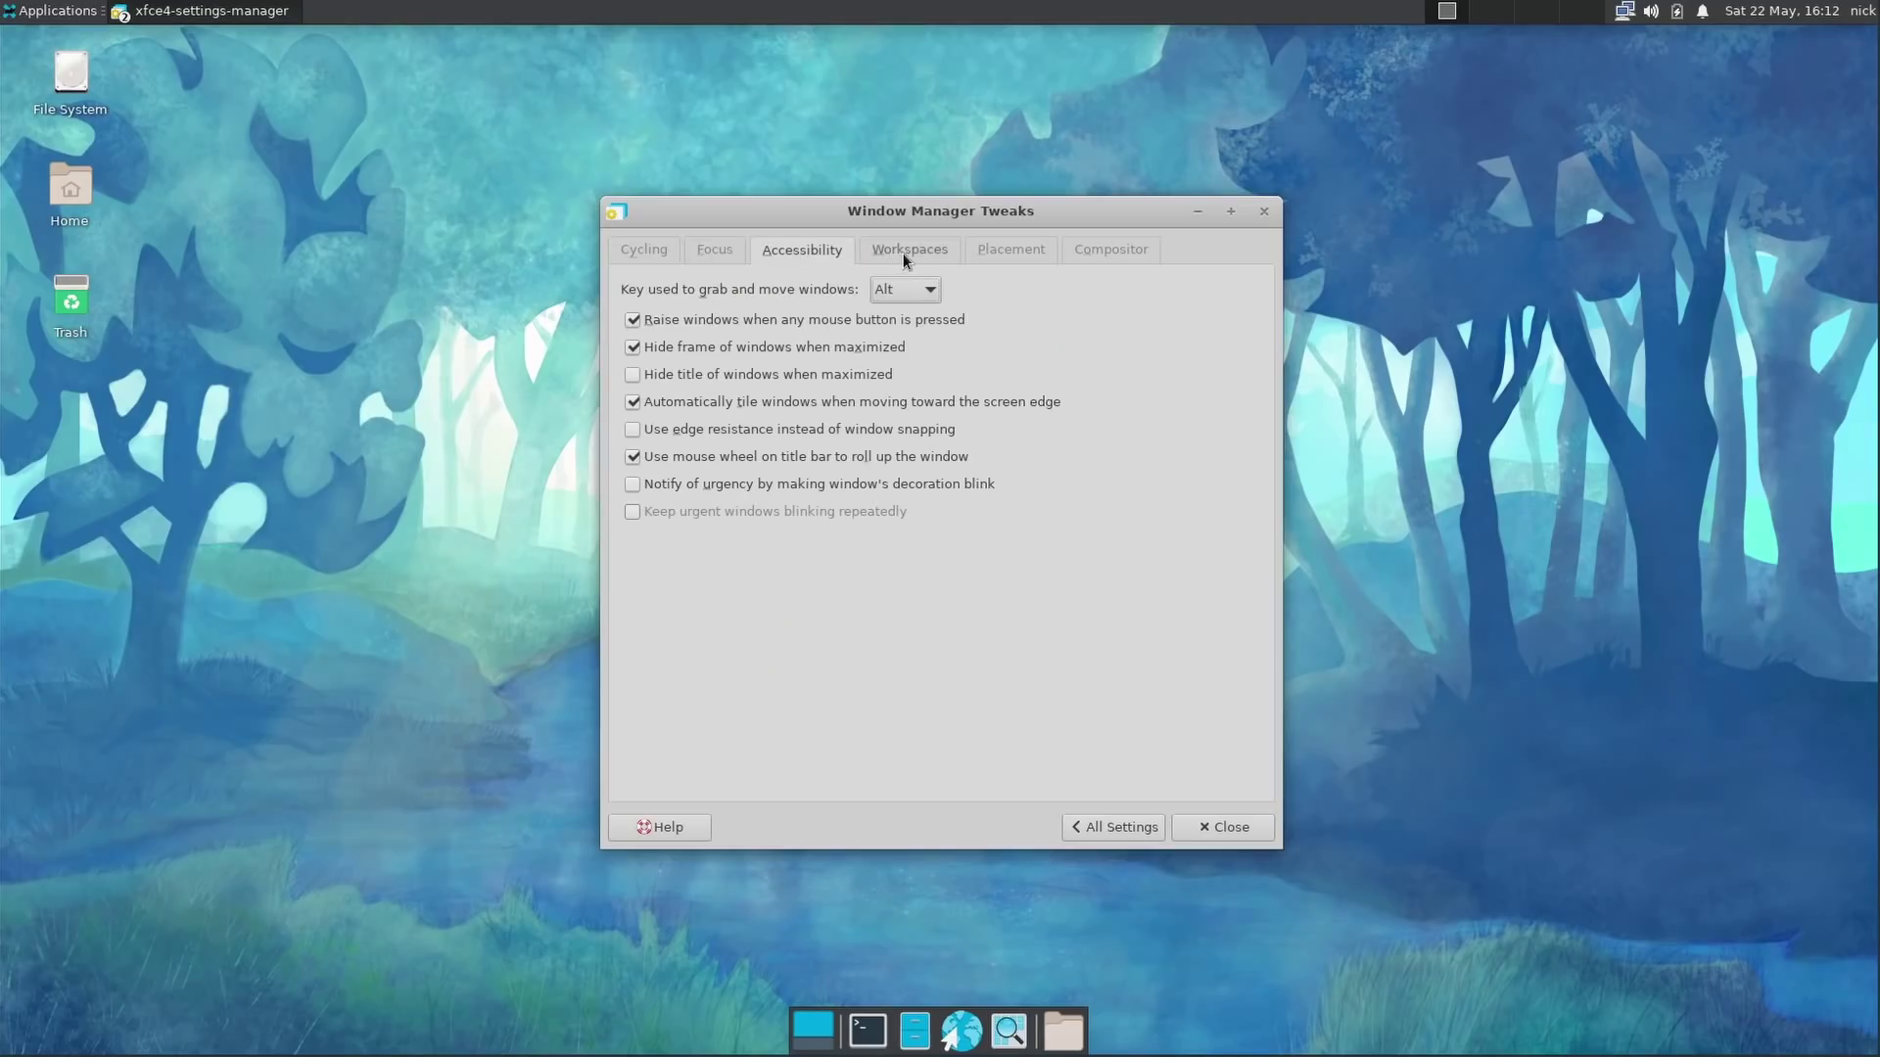
{"action": "left_click", "coordinate": [910, 293]}
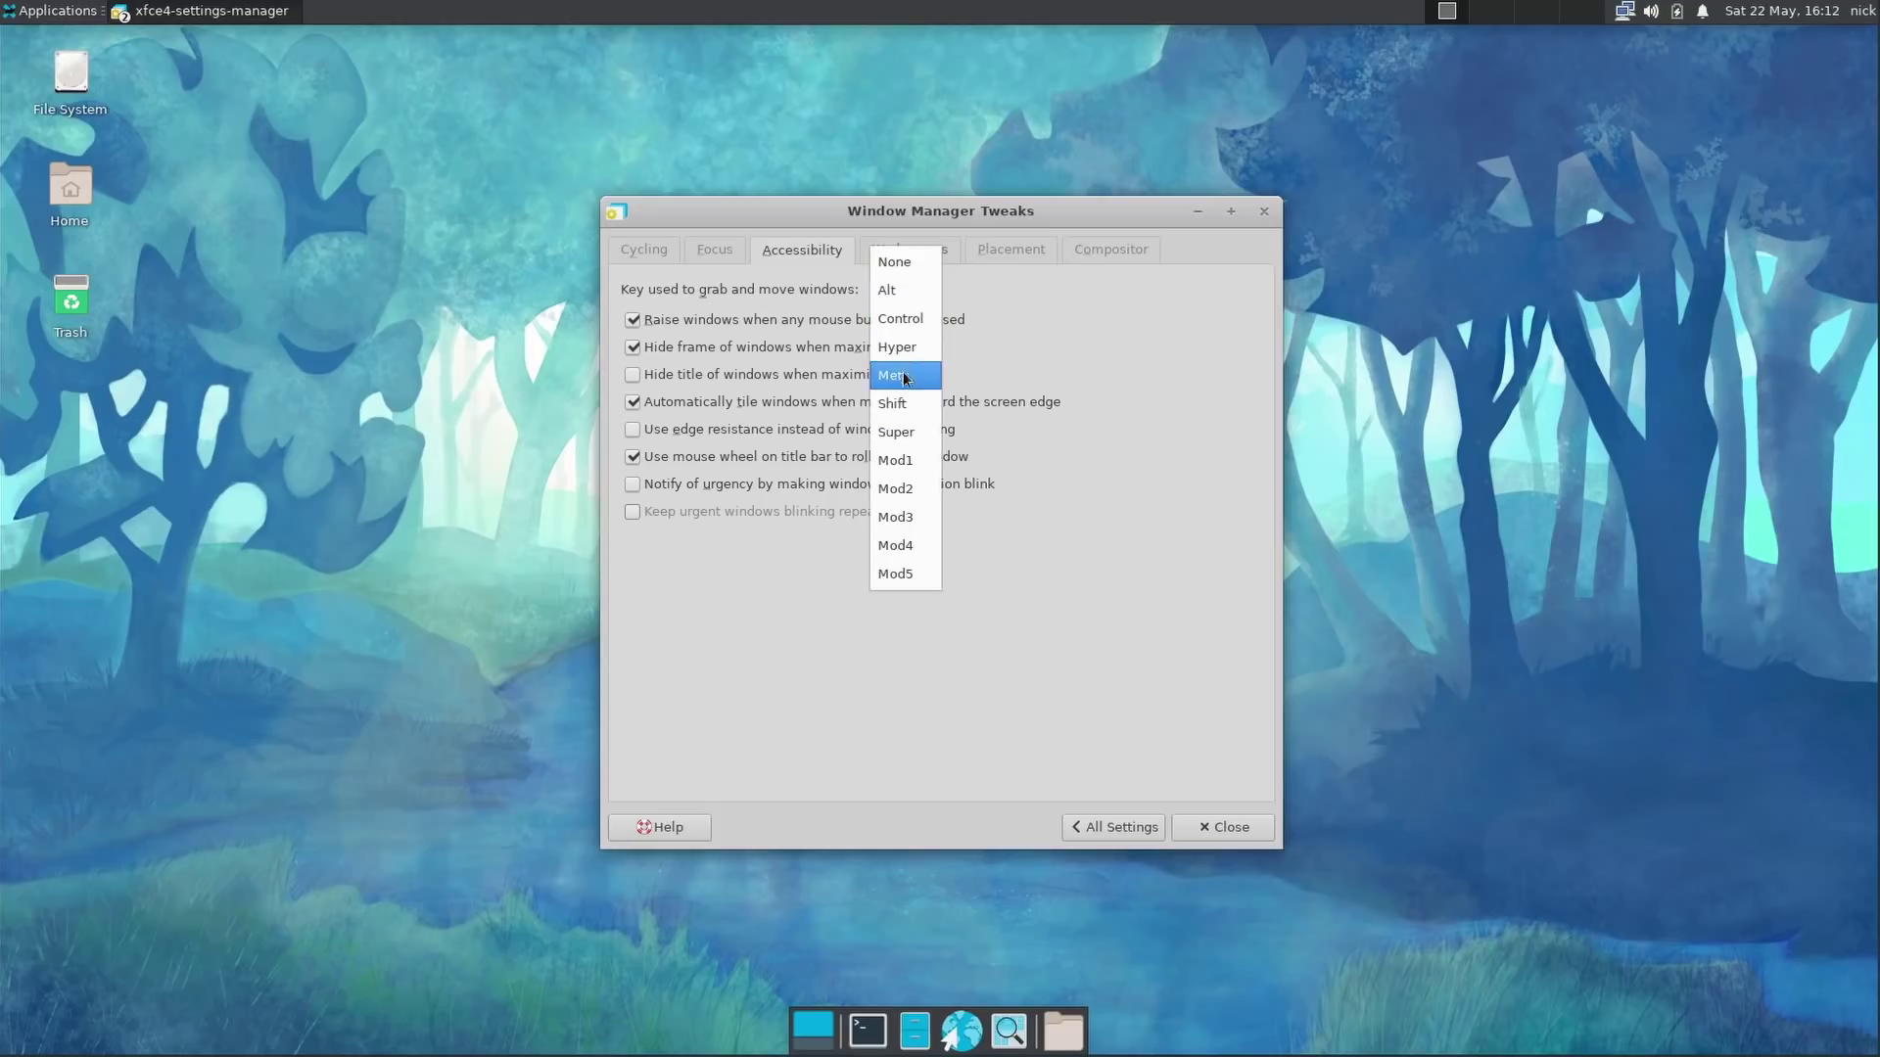
{"action": "left_click", "coordinate": [932, 261]}
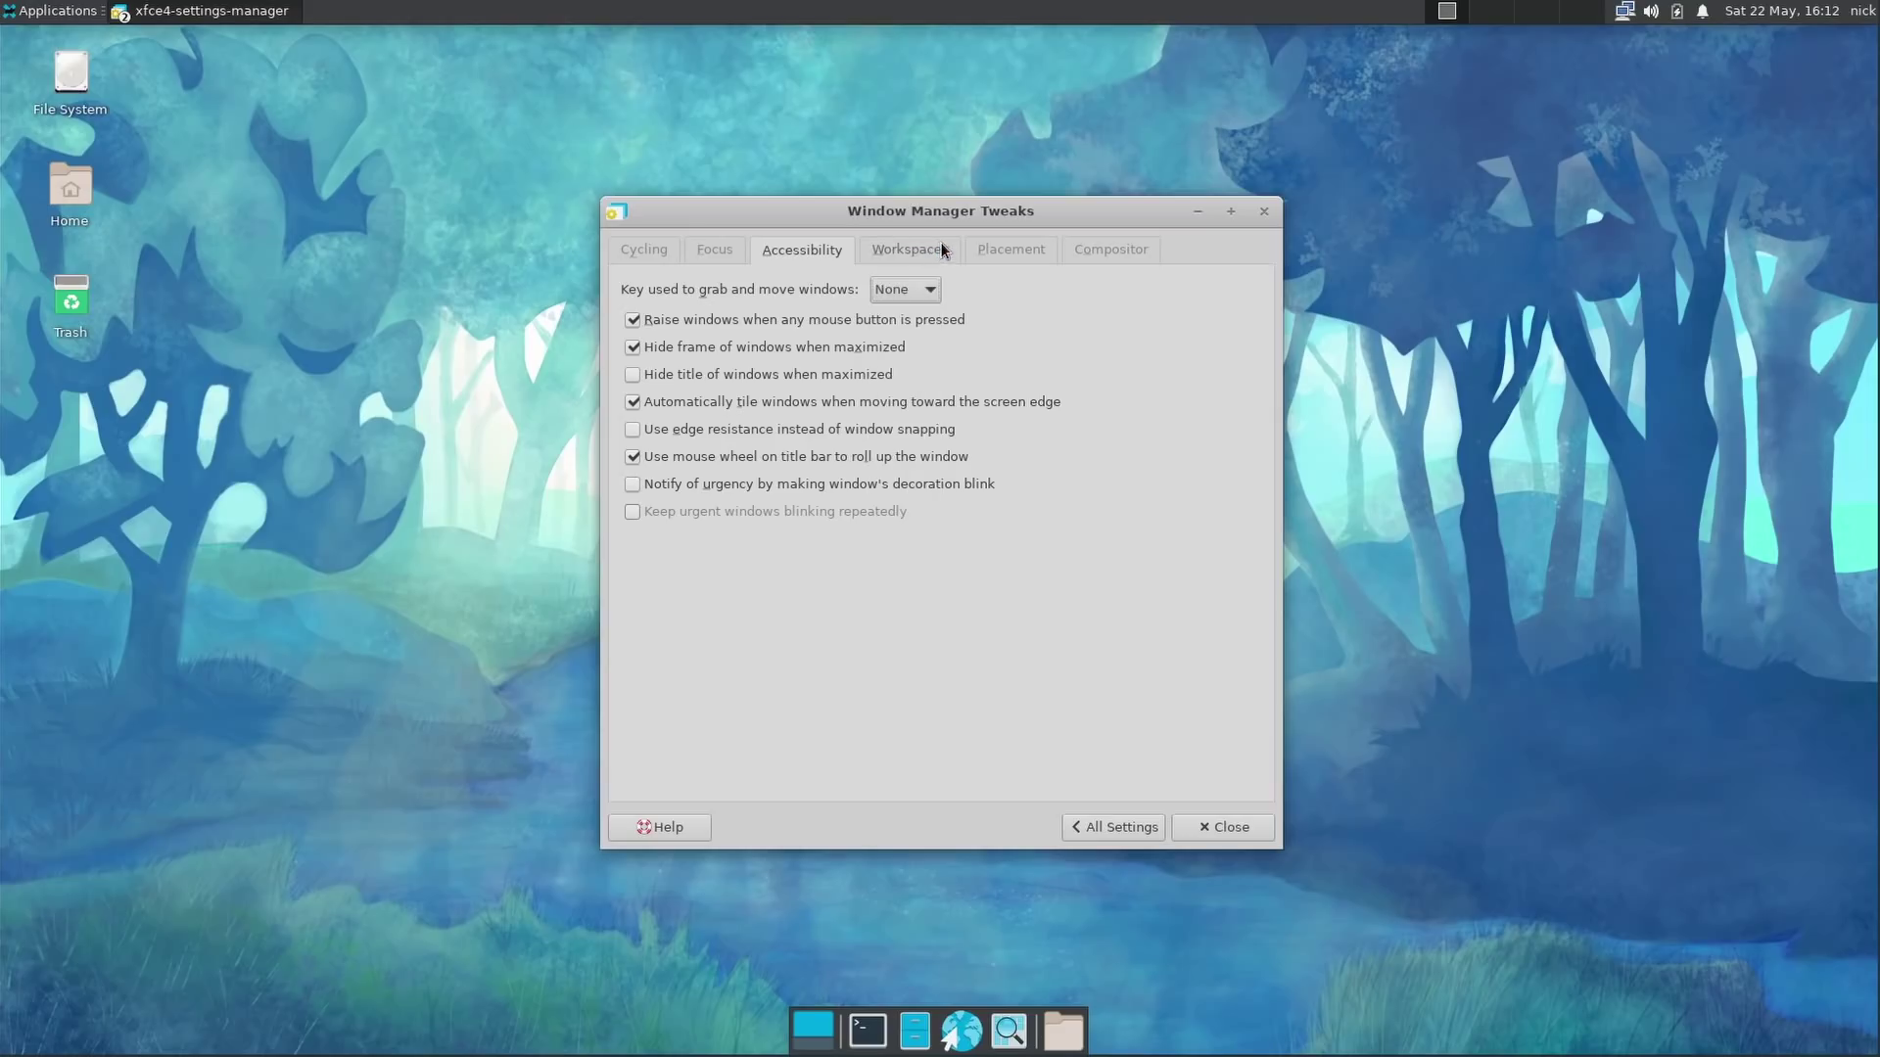
{"action": "left_click", "coordinate": [915, 286]}
{"action": "left_click", "coordinate": [913, 253]}
{"action": "left_click", "coordinate": [909, 256]}
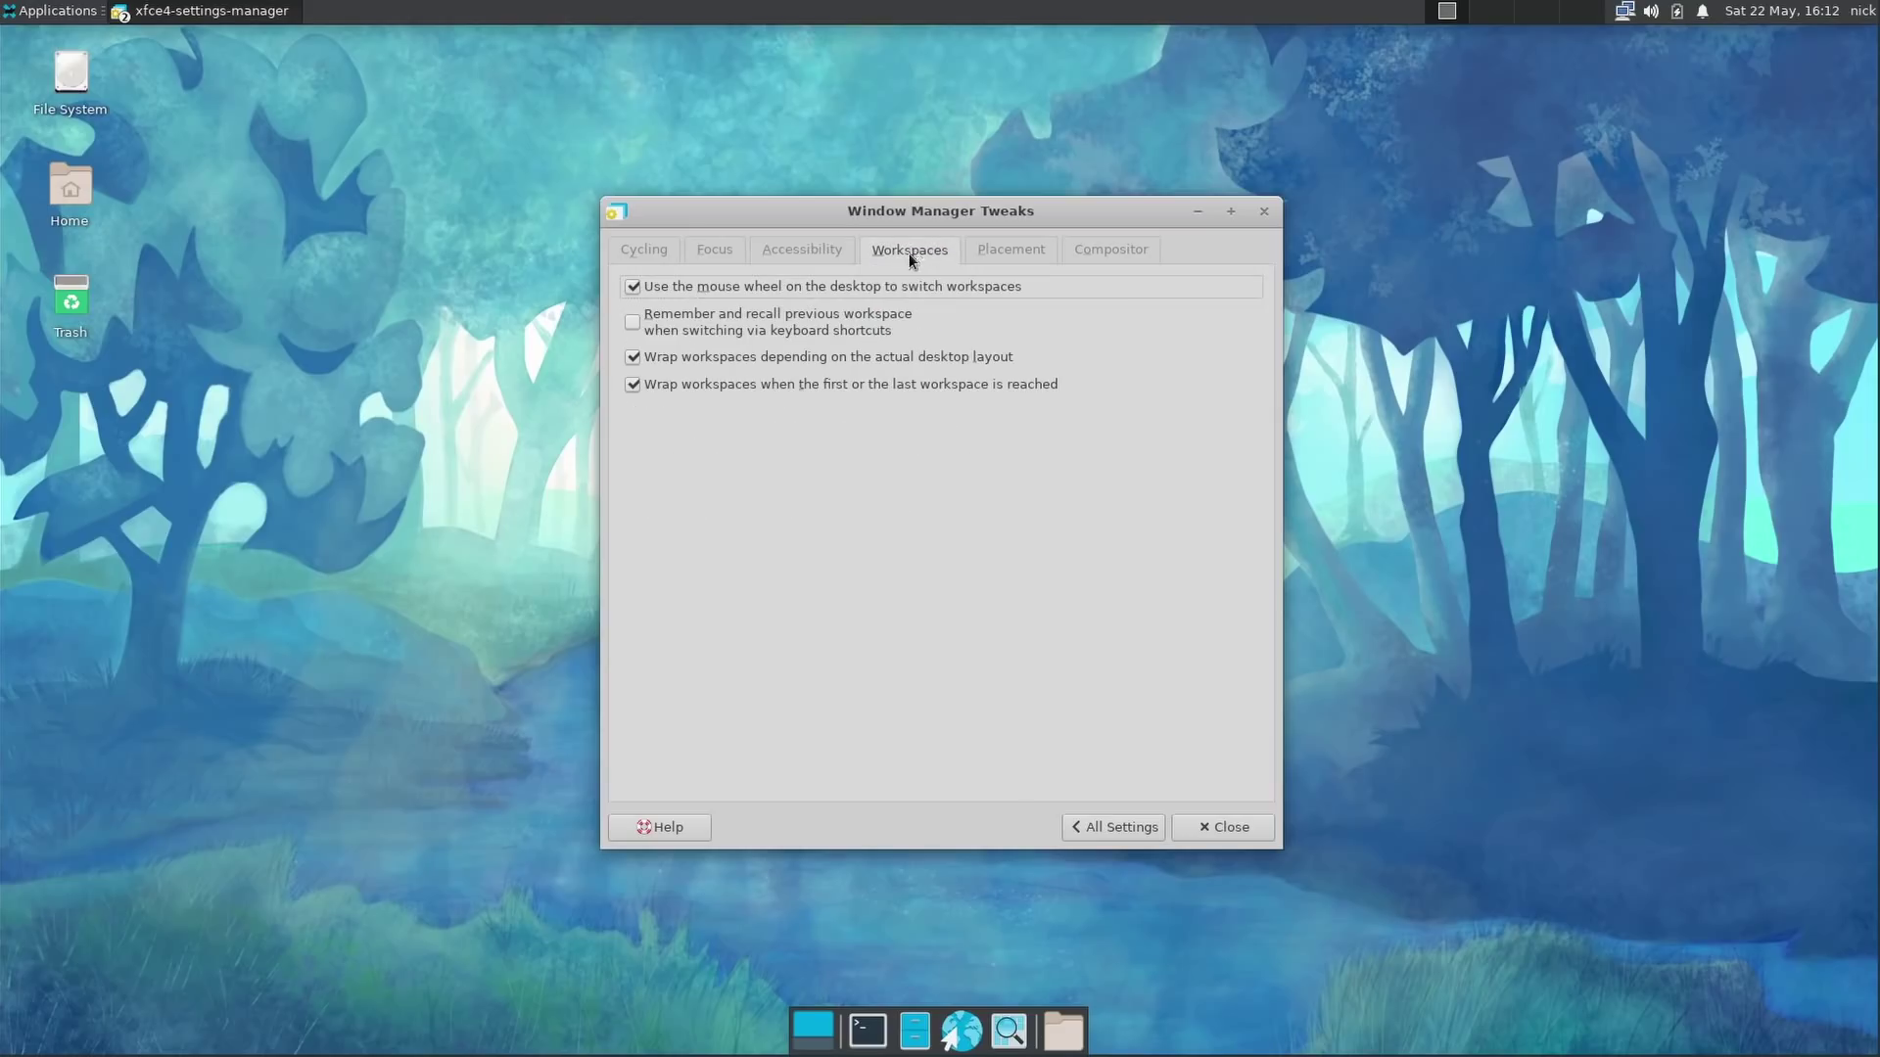